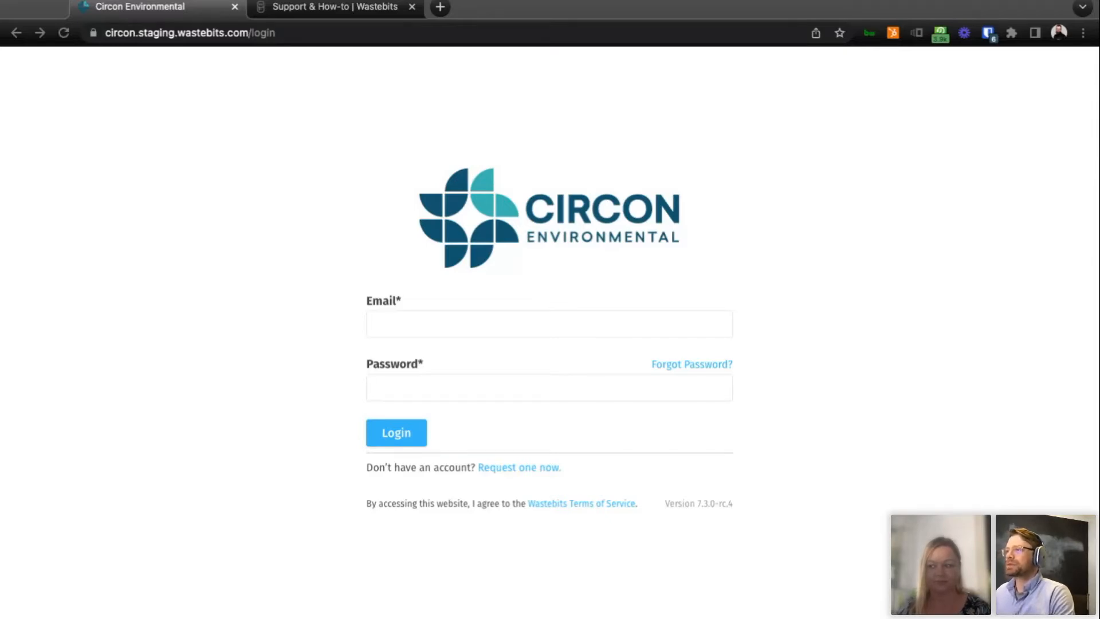
Log in to the Circon Environmental portal with the account e-mail and the account password.
{"action": "left_click", "coordinate": [267, 524]}
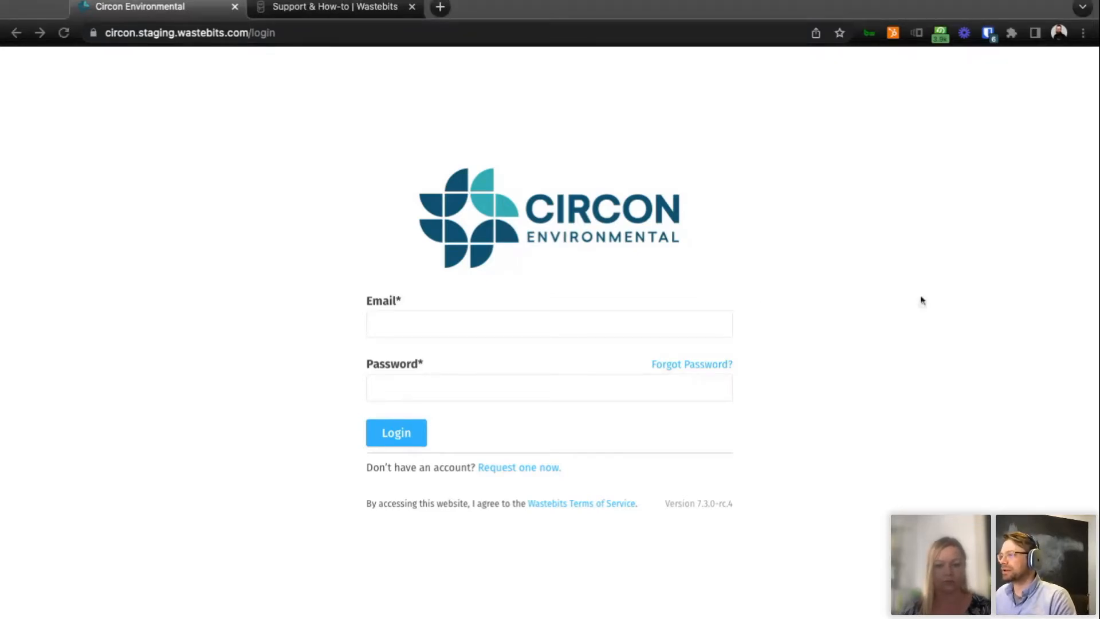
{"action": "left_click", "coordinate": [700, 314]}
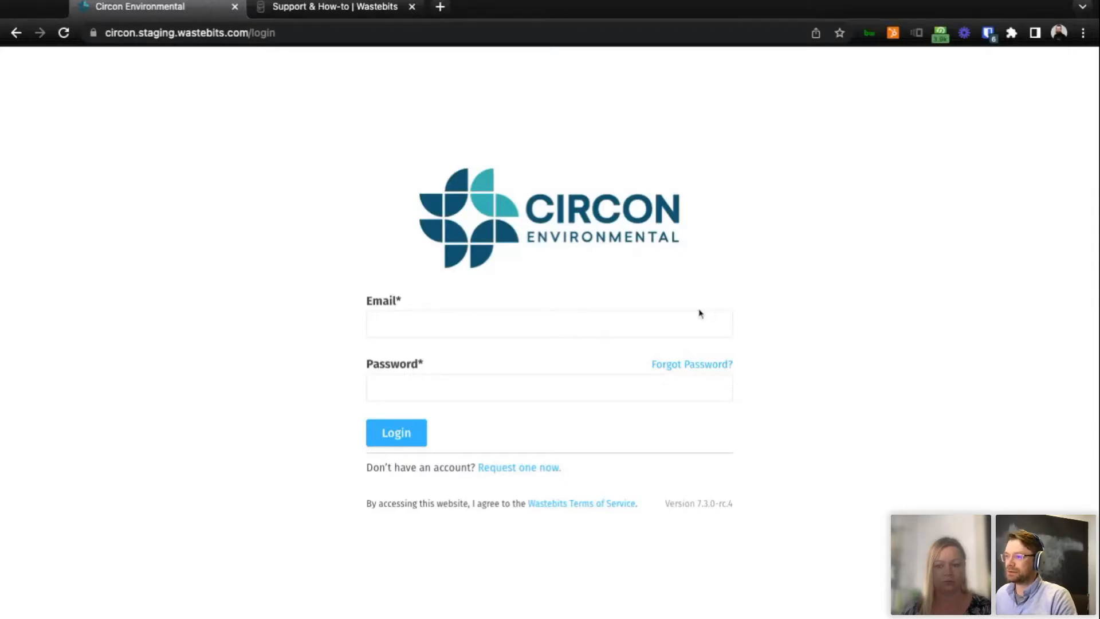
{"action": "key", "text": "super+v"}
{"action": "key", "text": "Tab"}
{"action": "type", "text": "***********"}
{"action": "key", "text": "Return"}
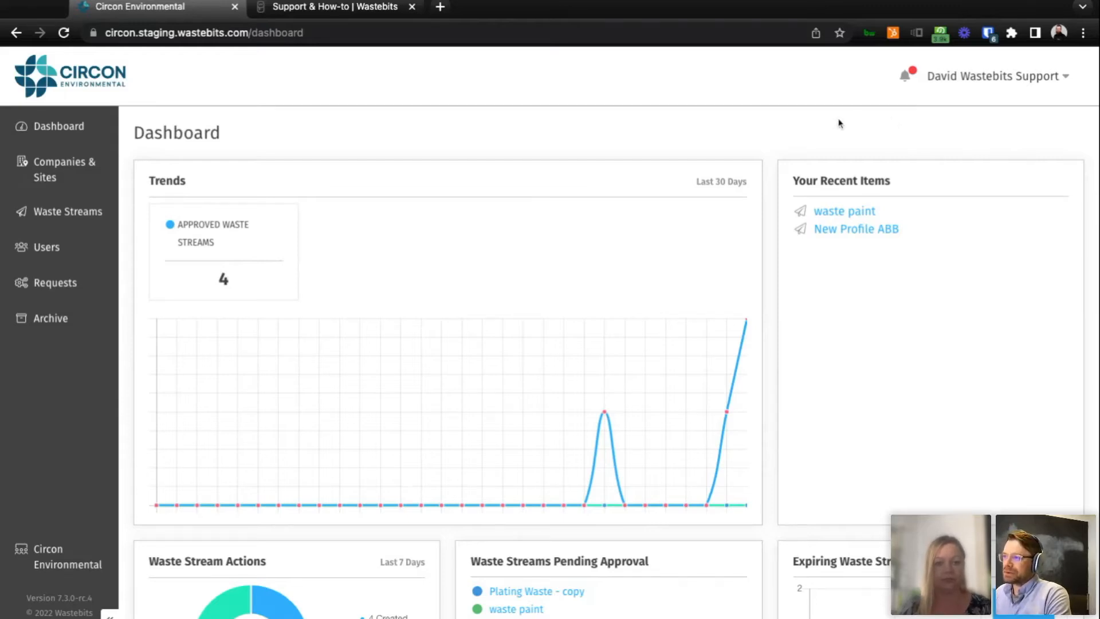
Review the dashboard widgets from Trends and Your Recent Items down to Expiring Waste Streams, Help Links and Account Information.
{"action": "scroll", "coordinate": [772, 128], "scroll_direction": "down", "scroll_amount": 1}
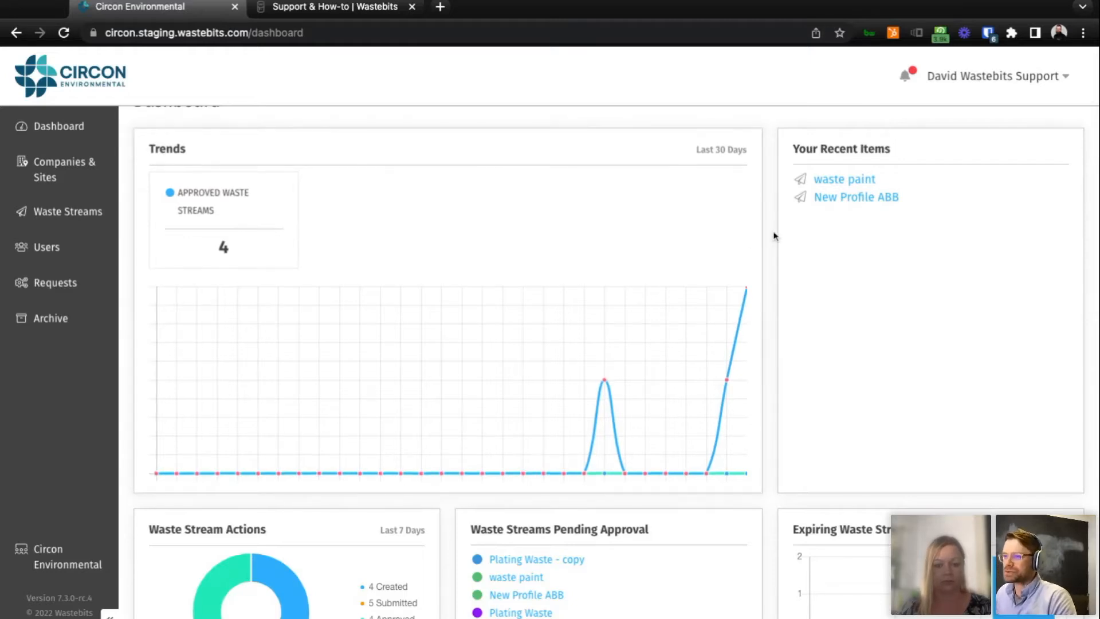
{"action": "scroll", "coordinate": [773, 233], "scroll_direction": "up", "scroll_amount": 1}
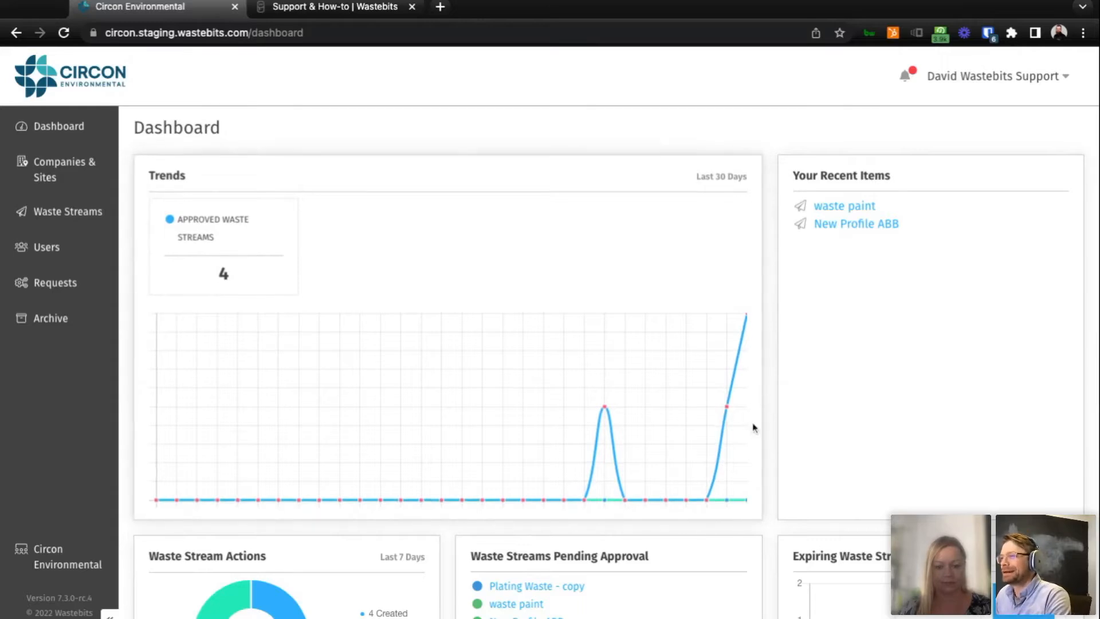
{"action": "scroll", "coordinate": [754, 425], "scroll_direction": "down", "scroll_amount": 1}
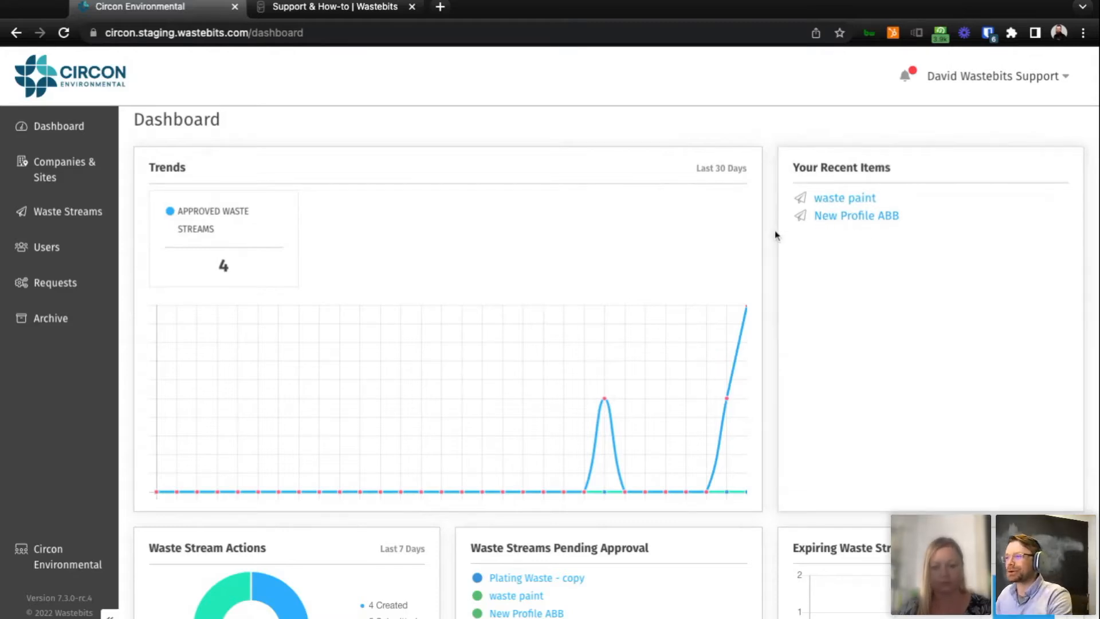
{"action": "scroll", "coordinate": [776, 235], "scroll_direction": "down", "scroll_amount": 5}
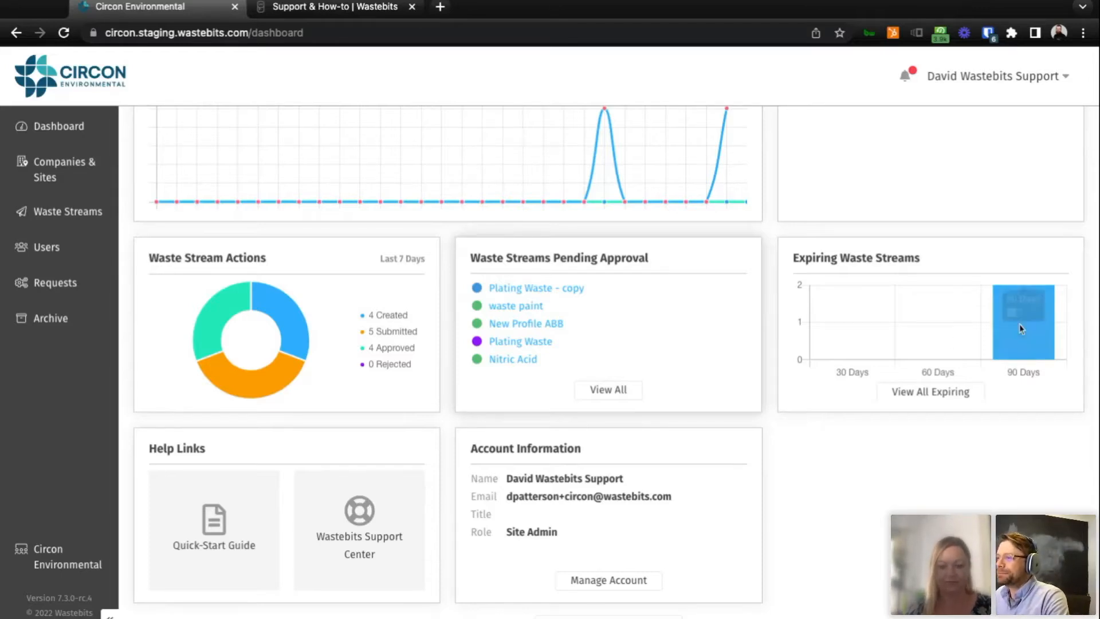
{"action": "scroll", "coordinate": [926, 372], "scroll_direction": "down", "scroll_amount": 1}
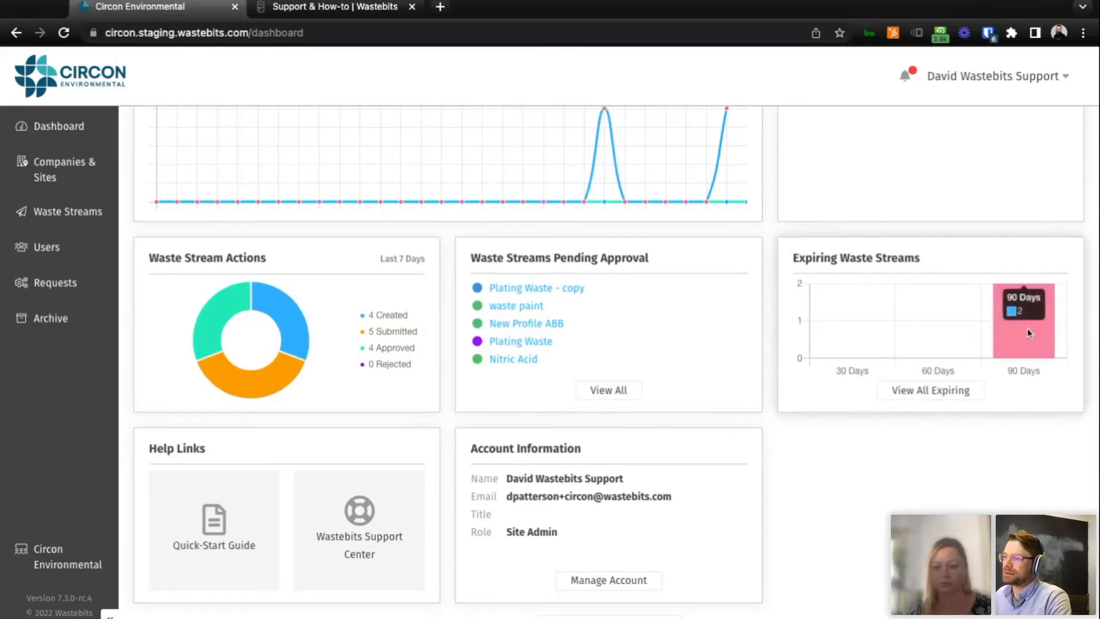
{"action": "scroll", "coordinate": [917, 514], "scroll_direction": "down", "scroll_amount": 1}
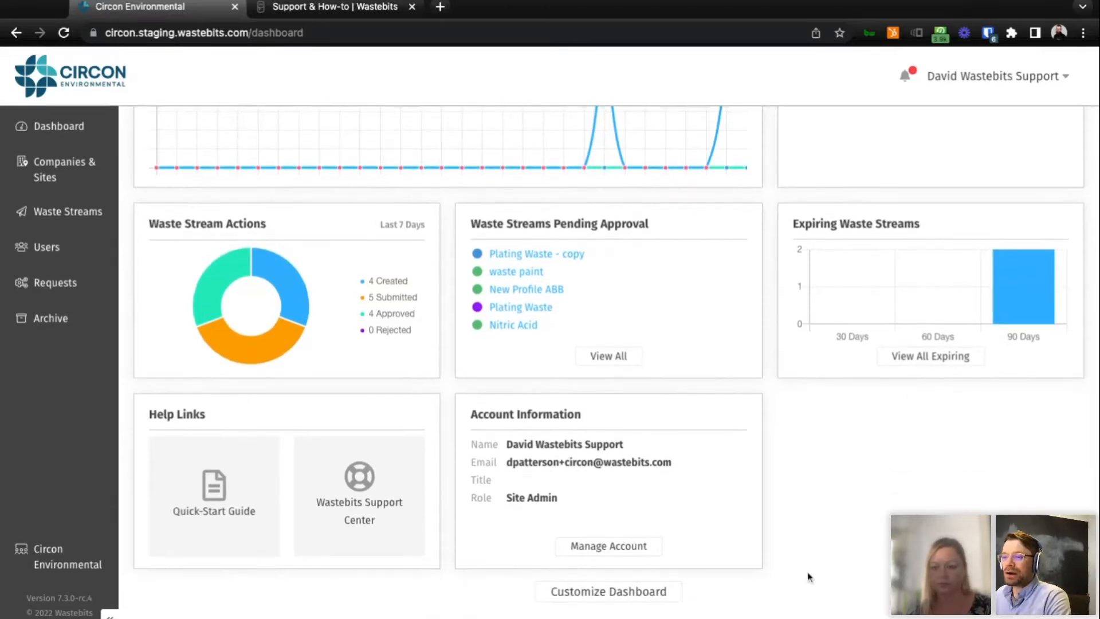
Customize the dashboard by moving Trends below Your Recent Items and disabling Help Links, save the preferences and return to the dashboard.
{"action": "left_click", "coordinate": [625, 597]}
{"action": "scroll", "coordinate": [613, 424], "scroll_direction": "down", "scroll_amount": 1}
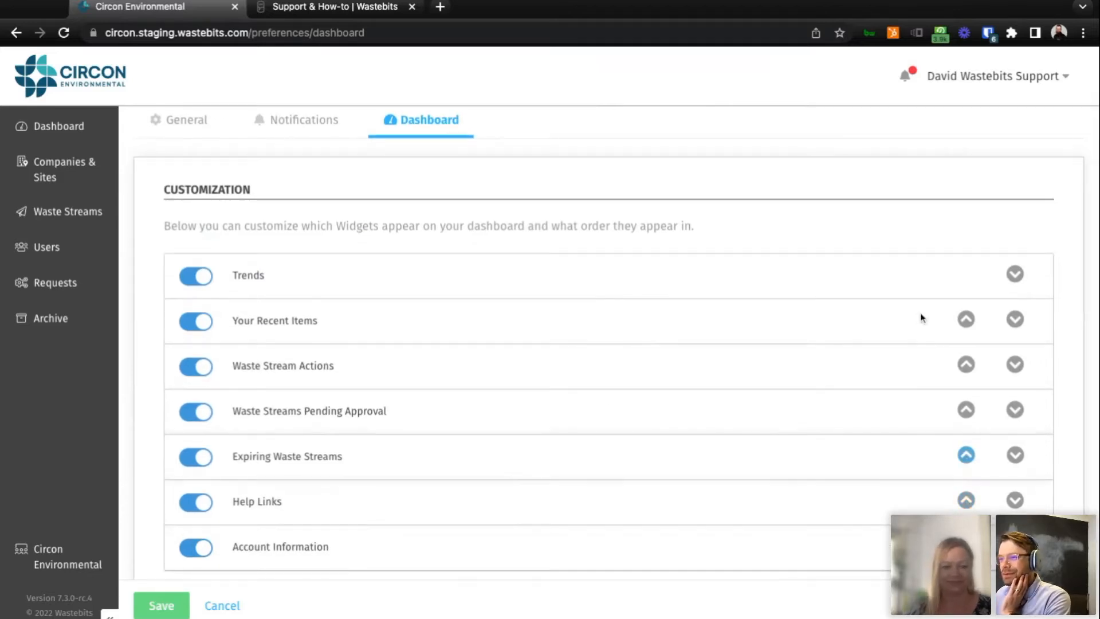
{"action": "left_click", "coordinate": [1015, 274]}
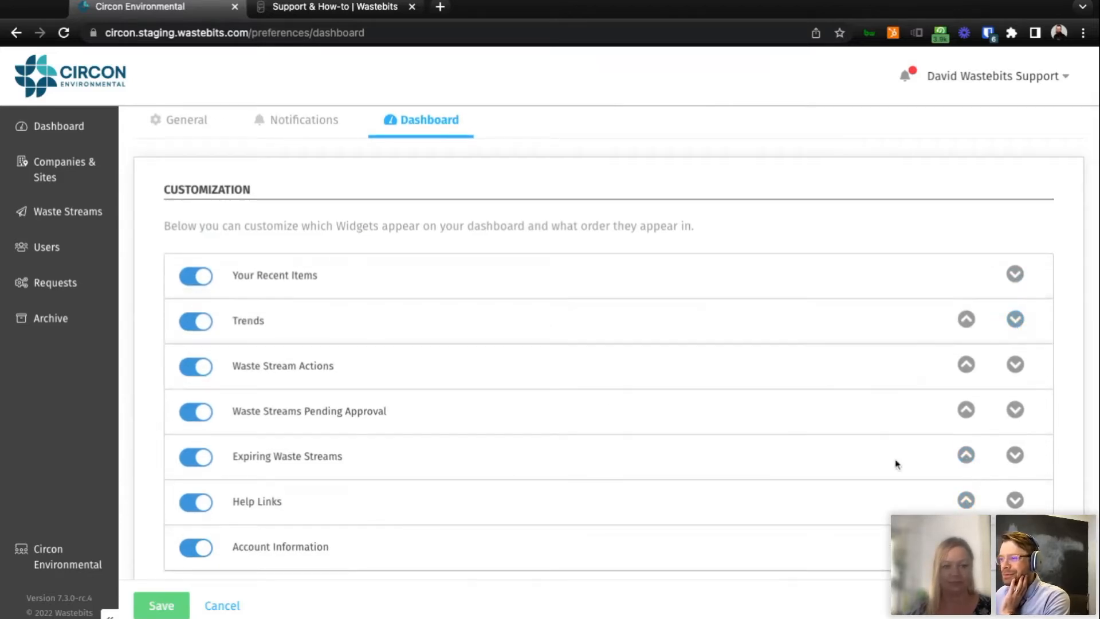
{"action": "left_click", "coordinate": [197, 503]}
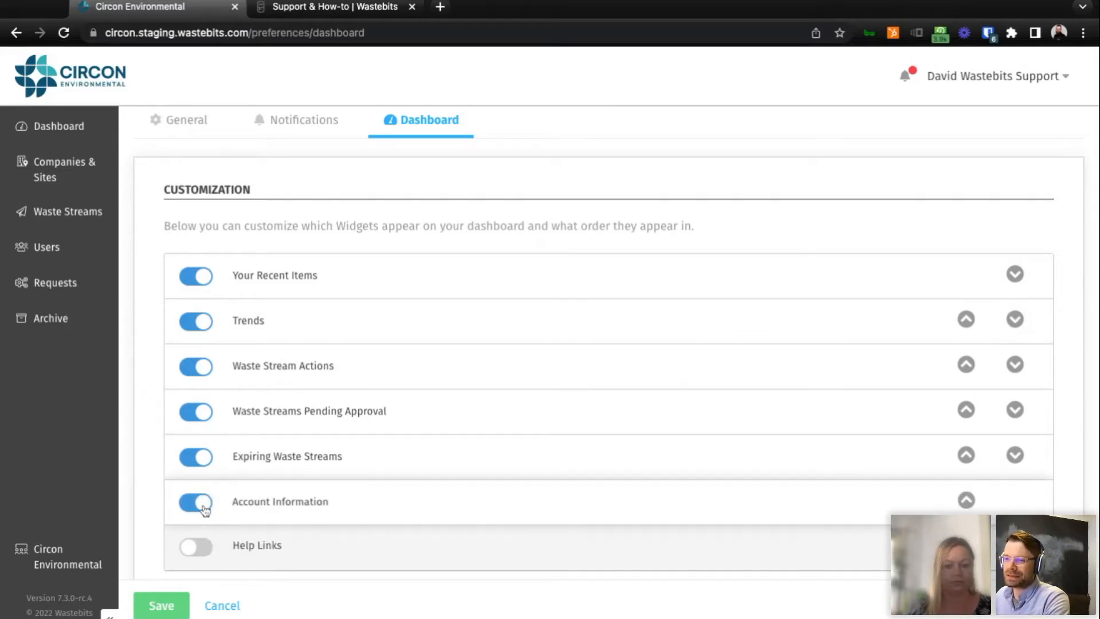
{"action": "left_click", "coordinate": [161, 606]}
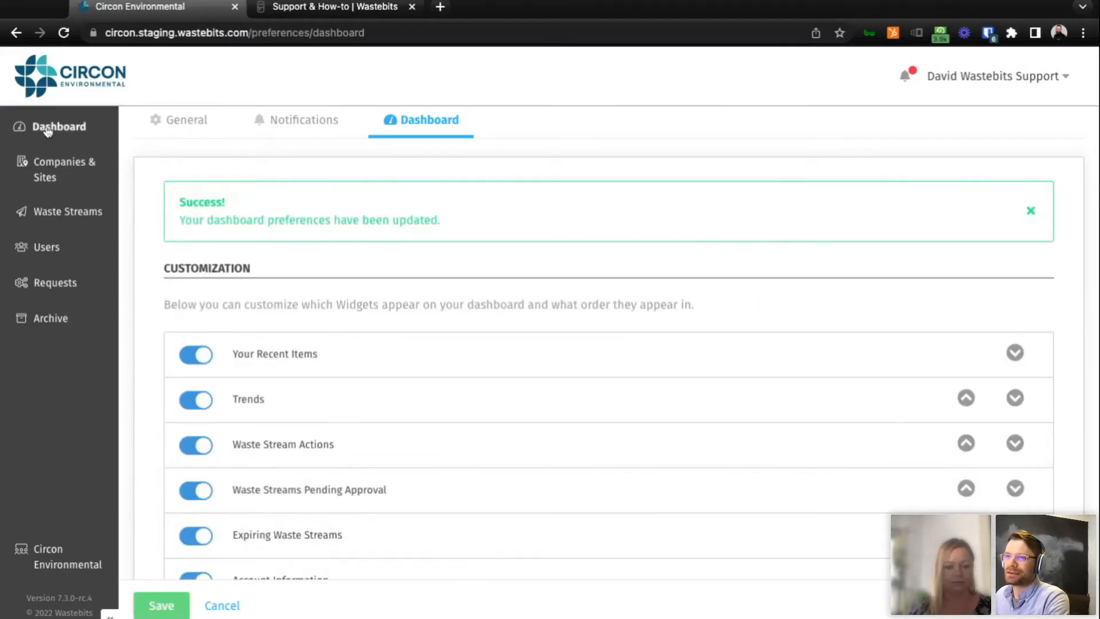
{"action": "left_click", "coordinate": [52, 127]}
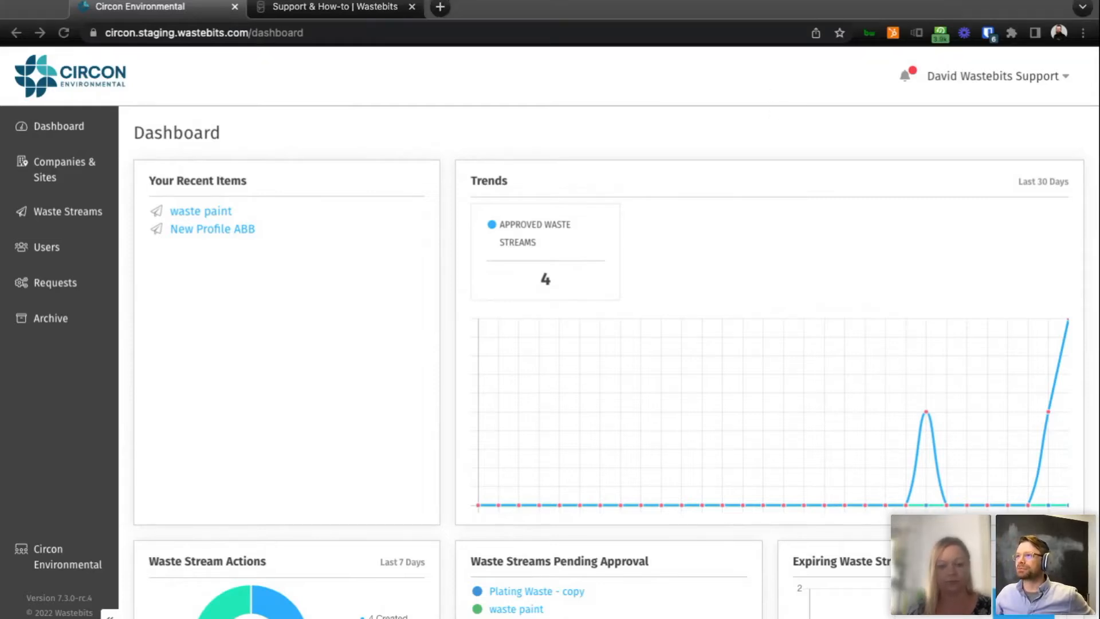
Open the portal's Support page from the signed-in user's account options.
{"action": "left_click", "coordinate": [929, 156]}
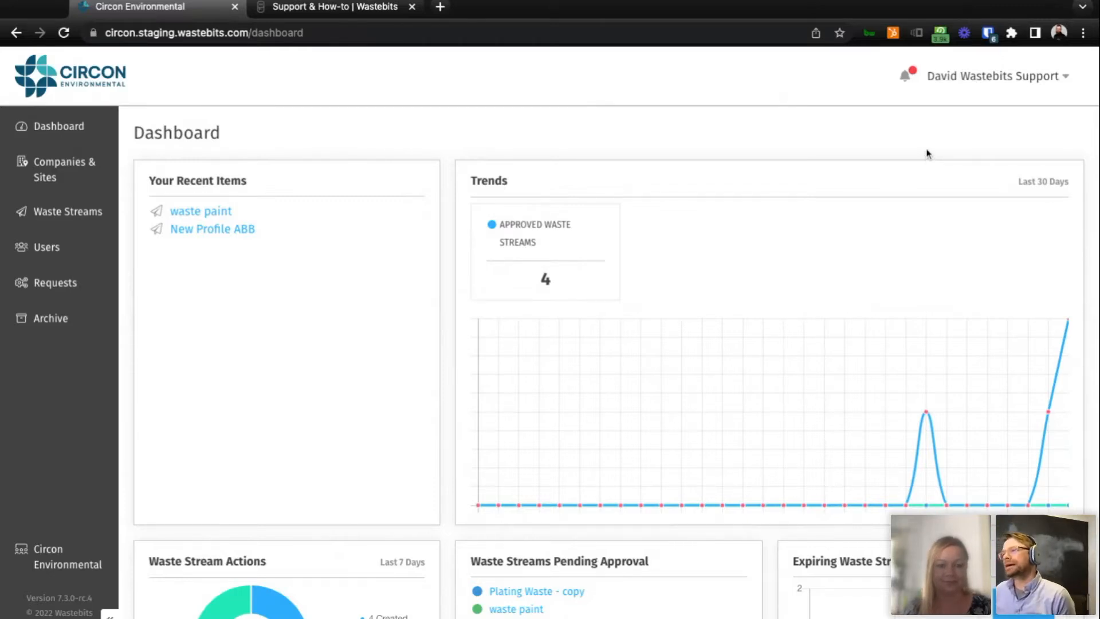
{"action": "left_click", "coordinate": [971, 85]}
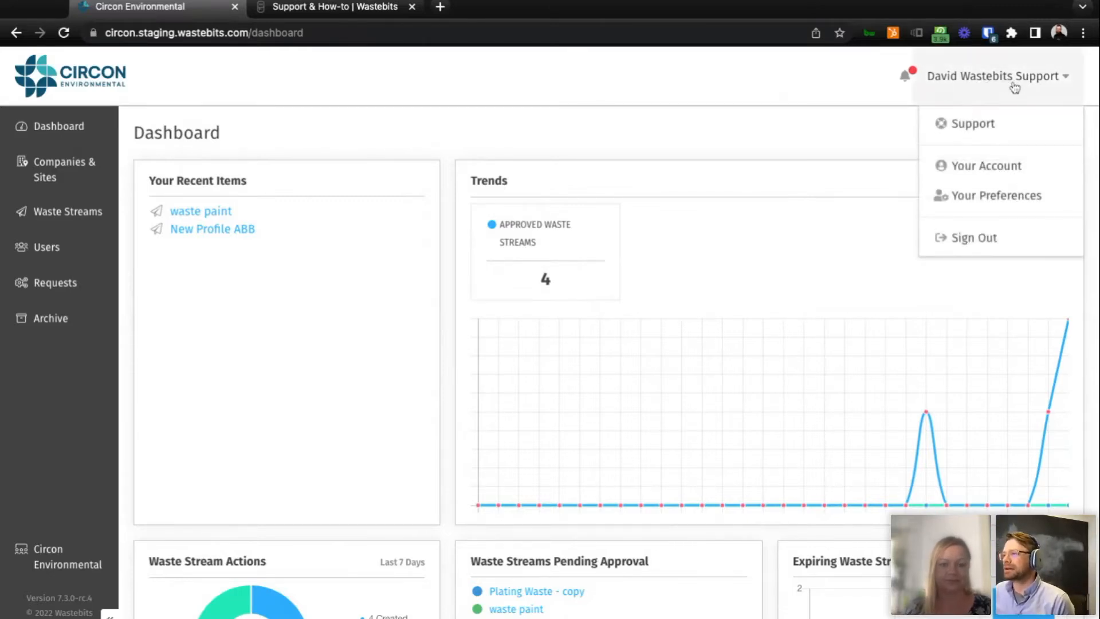
{"action": "left_click", "coordinate": [967, 93]}
{"action": "left_click", "coordinate": [925, 98]}
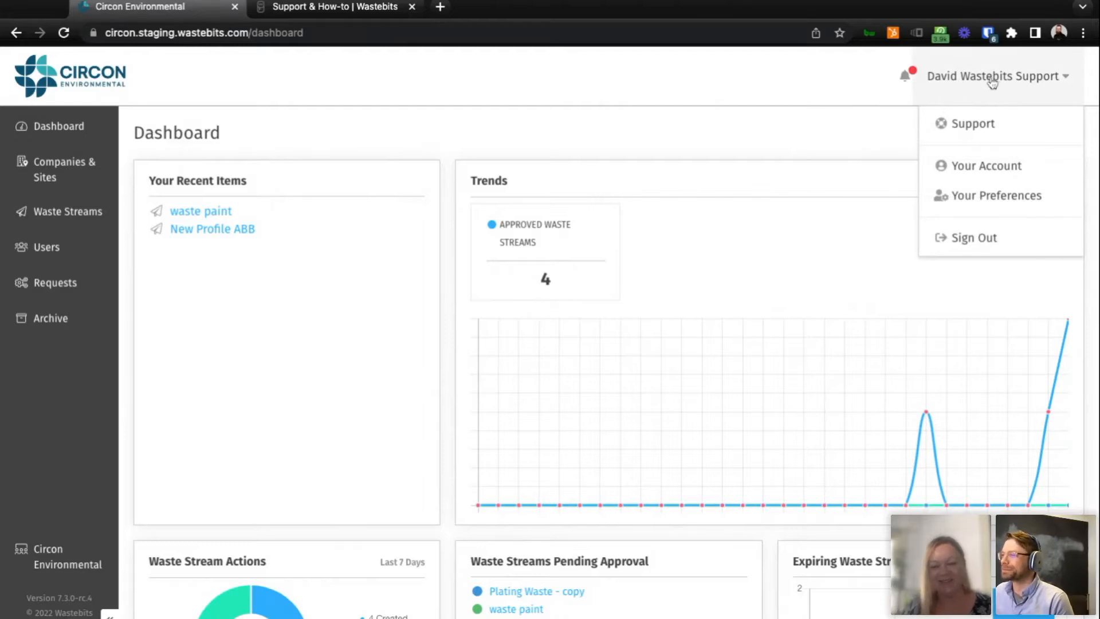
{"action": "left_click", "coordinate": [990, 127]}
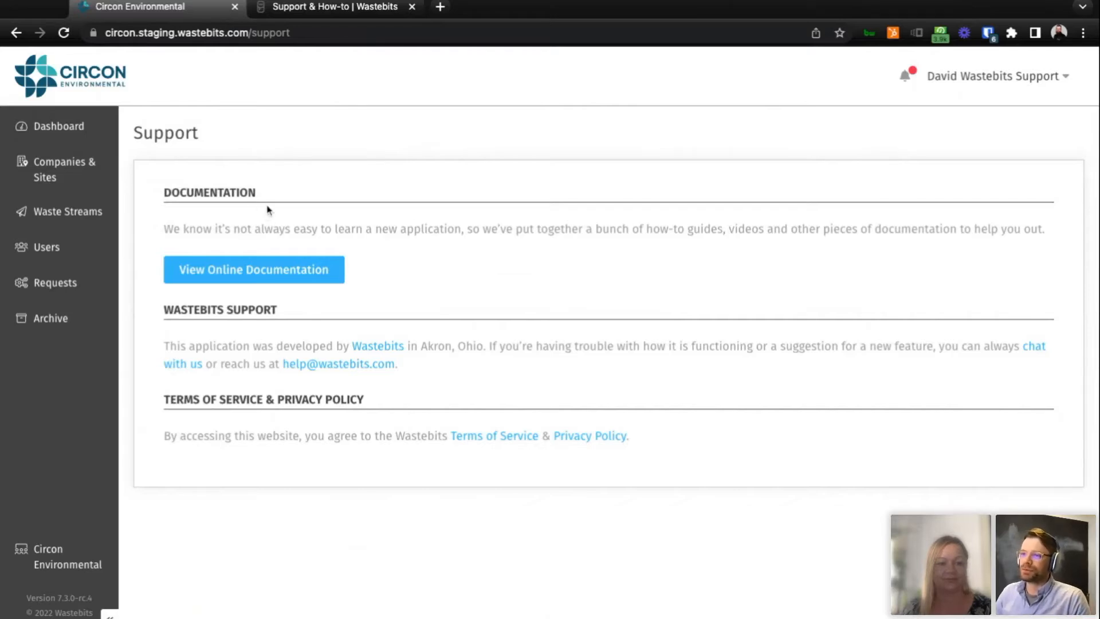
Switch to the Wastebits Support Center page and look through its Most Popular and Most Recent articles.
{"action": "left_click", "coordinate": [1000, 79]}
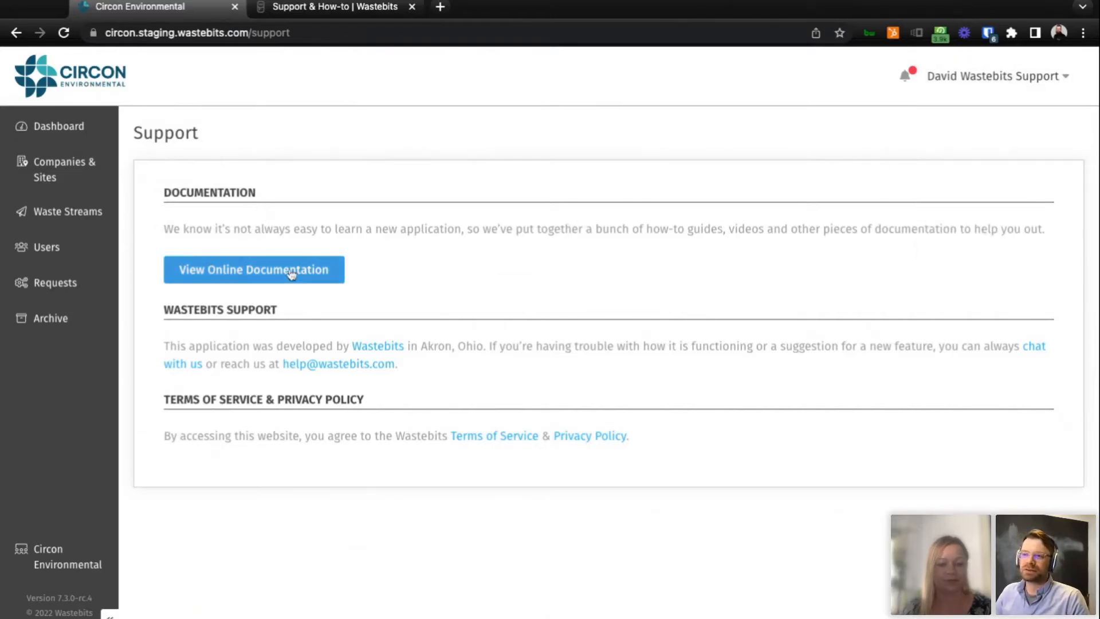
{"action": "left_click", "coordinate": [342, 13]}
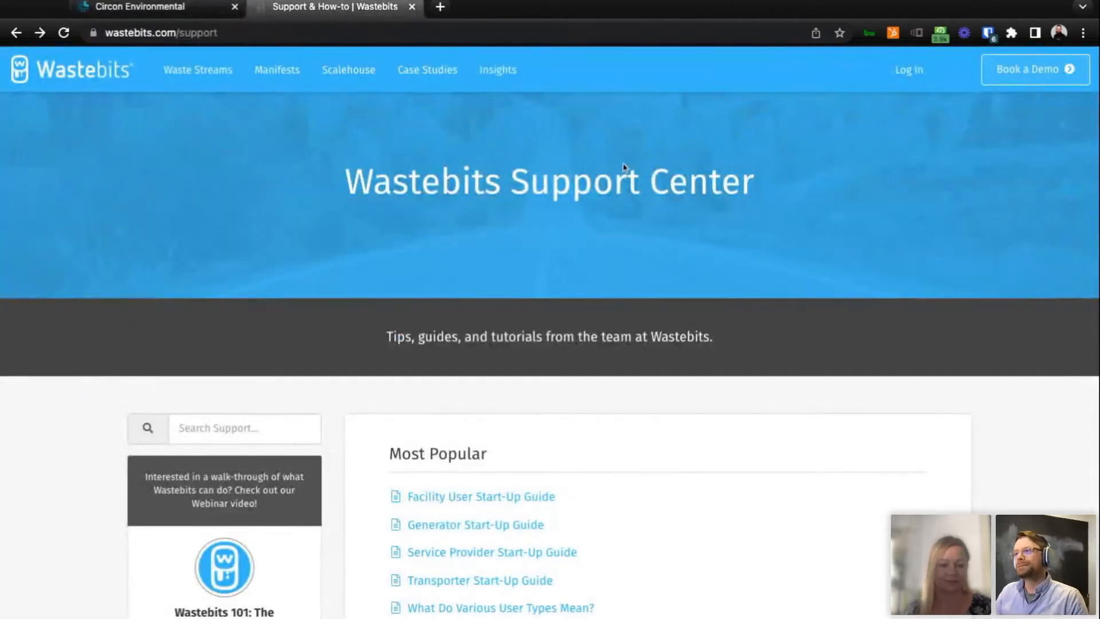
{"action": "scroll", "coordinate": [662, 200], "scroll_direction": "down", "scroll_amount": 1}
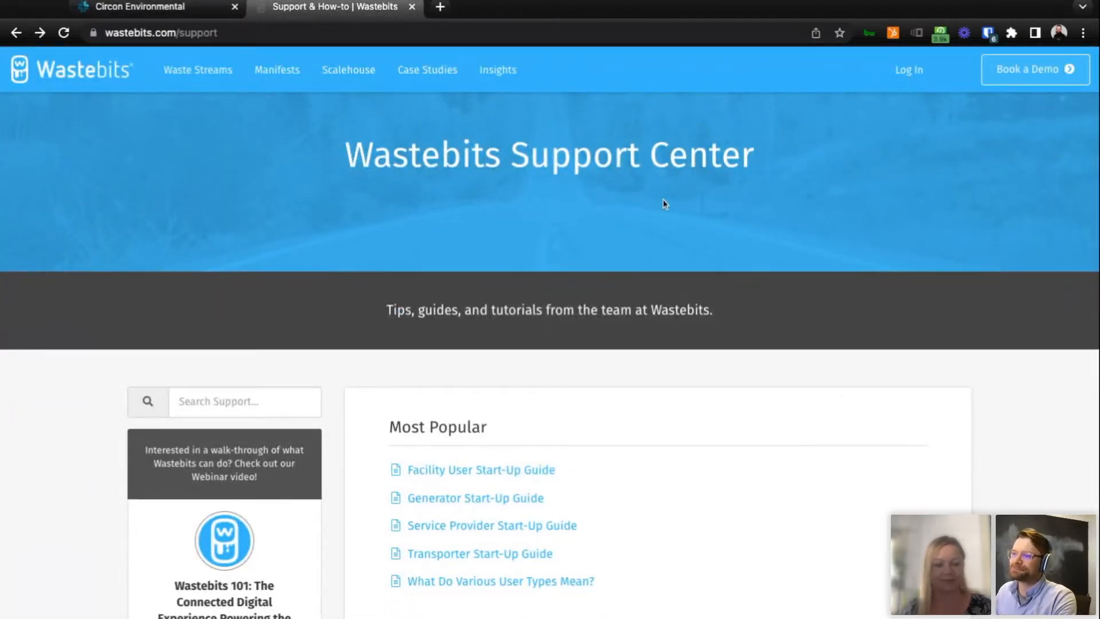
{"action": "scroll", "coordinate": [752, 211], "scroll_direction": "down", "scroll_amount": 2}
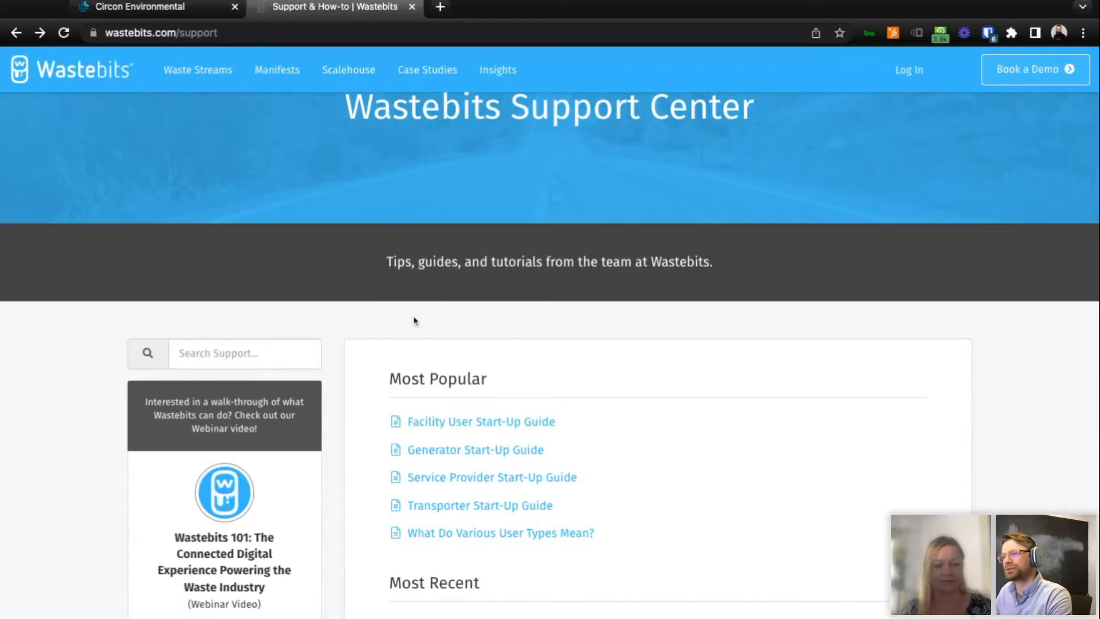
{"action": "scroll", "coordinate": [607, 322], "scroll_direction": "down", "scroll_amount": 1}
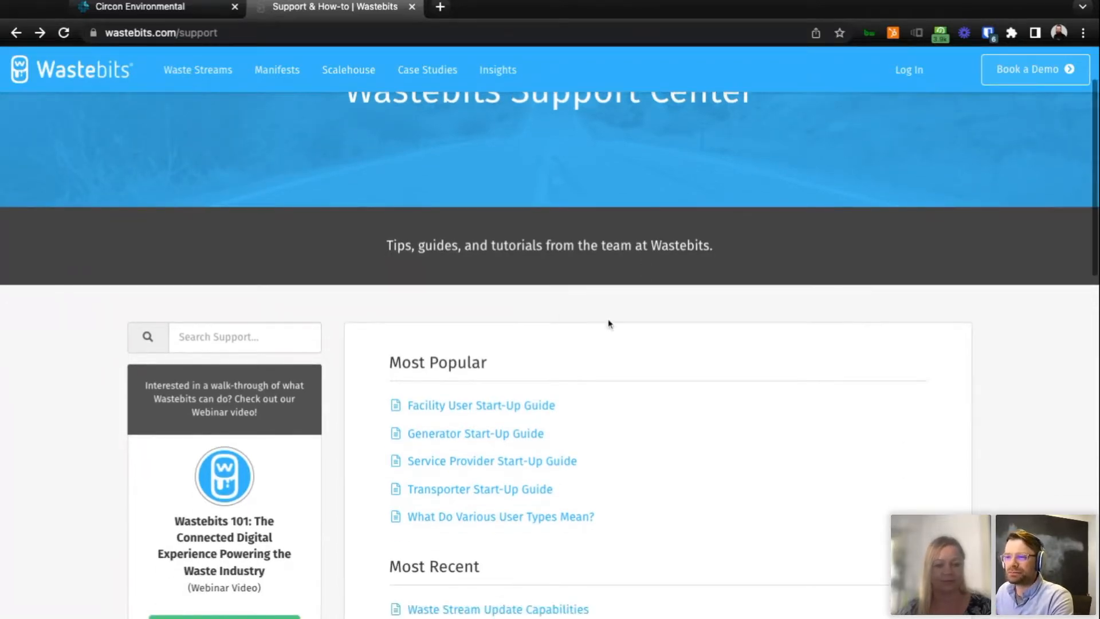
{"action": "scroll", "coordinate": [616, 326], "scroll_direction": "down", "scroll_amount": 3}
{"action": "scroll", "coordinate": [642, 329], "scroll_direction": "down", "scroll_amount": 1}
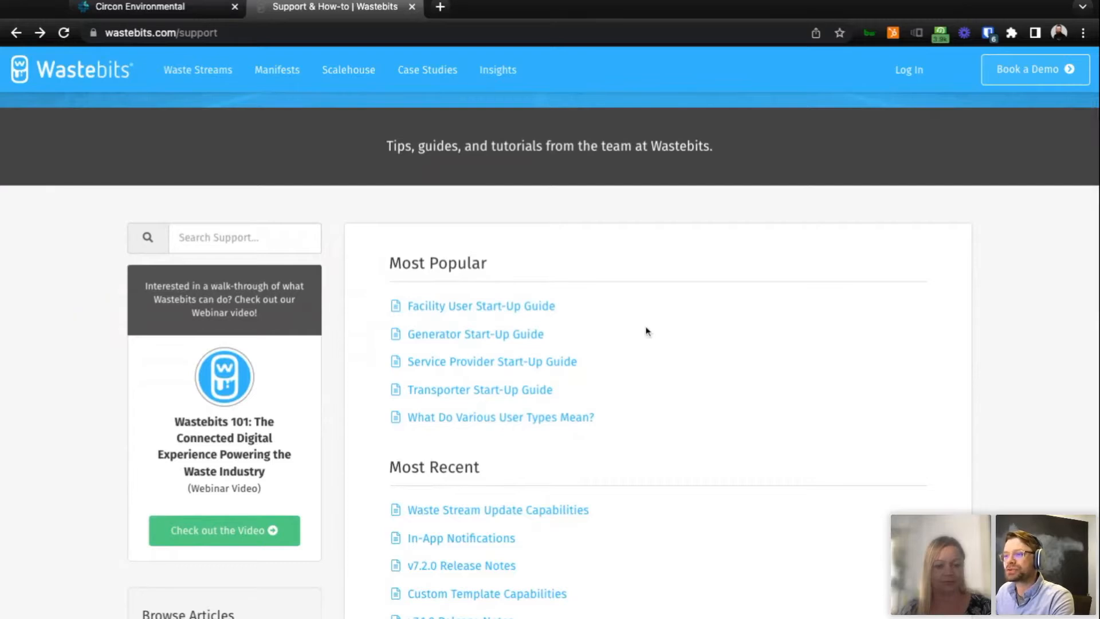
{"action": "scroll", "coordinate": [649, 331], "scroll_direction": "down", "scroll_amount": 1}
{"action": "scroll", "coordinate": [649, 331], "scroll_direction": "down", "scroll_amount": 1}
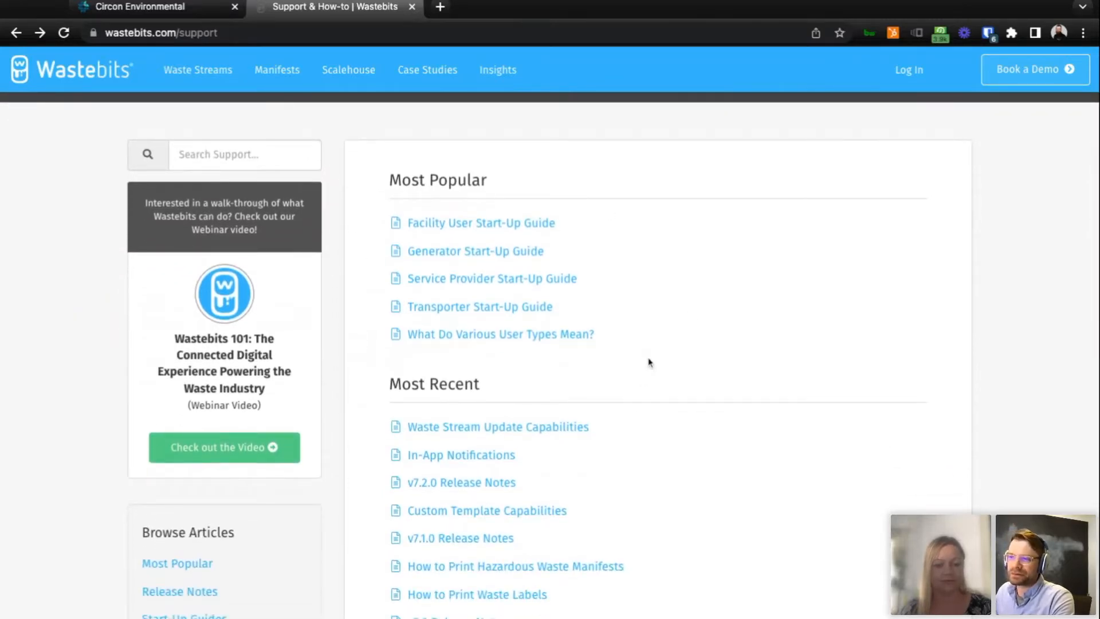
Open the Facility User Start-Up Guide and skim its sections on account types, customer information and waste streams.
{"action": "left_click", "coordinate": [519, 225]}
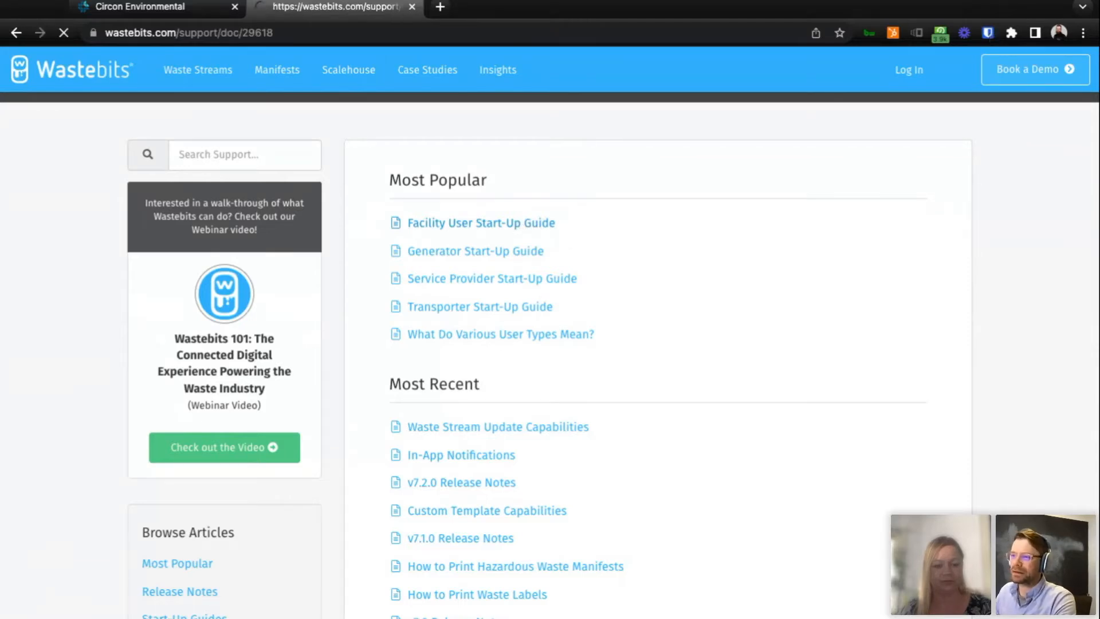
{"action": "scroll", "coordinate": [708, 278], "scroll_direction": "down", "scroll_amount": 4}
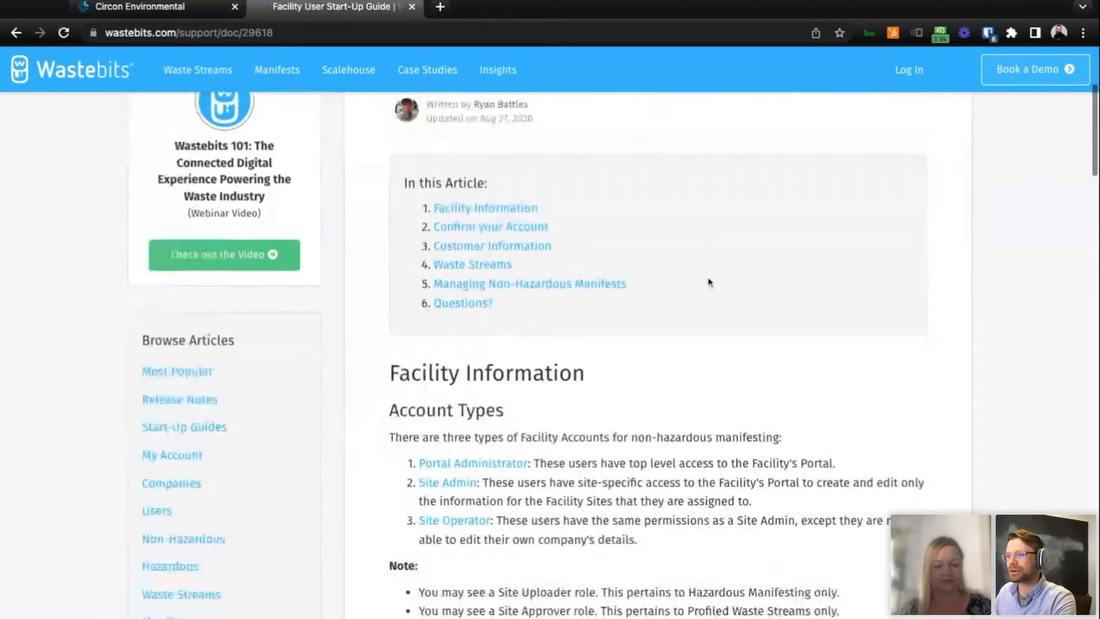
{"action": "scroll", "coordinate": [708, 282], "scroll_direction": "down", "scroll_amount": 6}
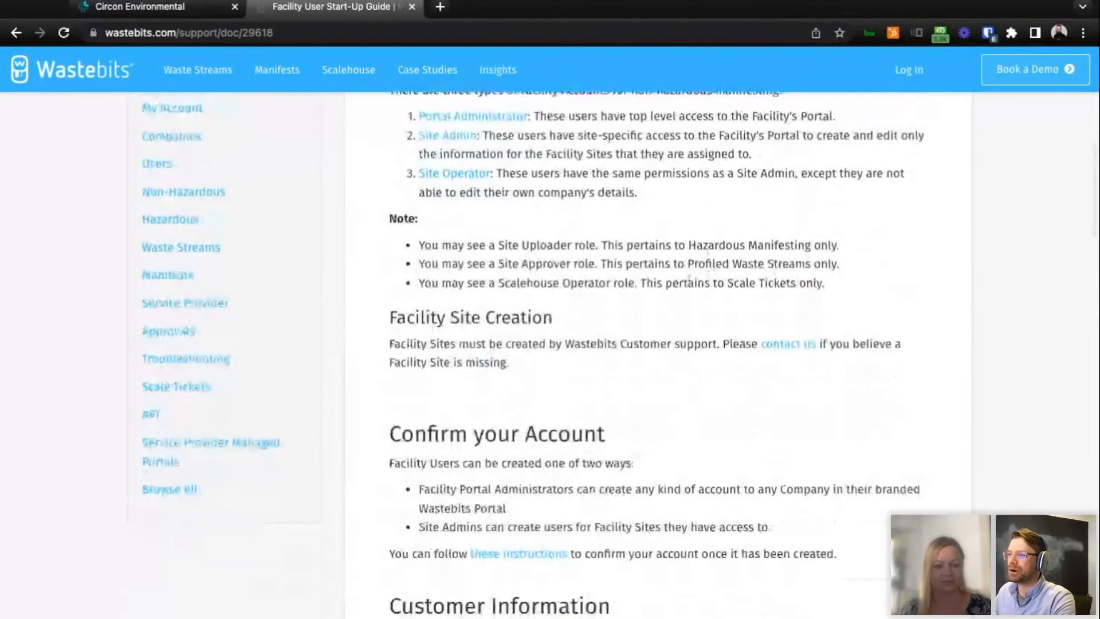
{"action": "scroll", "coordinate": [628, 294], "scroll_direction": "up", "scroll_amount": 1}
{"action": "scroll", "coordinate": [628, 294], "scroll_direction": "up", "scroll_amount": 1}
{"action": "scroll", "coordinate": [628, 295], "scroll_direction": "down", "scroll_amount": 11}
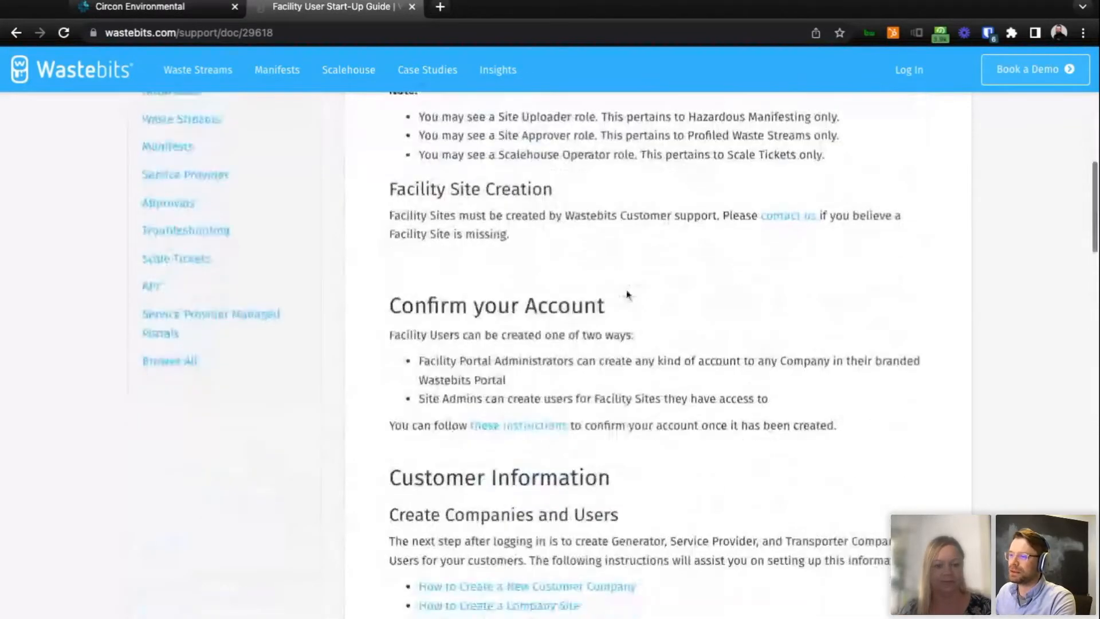
{"action": "scroll", "coordinate": [627, 290], "scroll_direction": "down", "scroll_amount": 1}
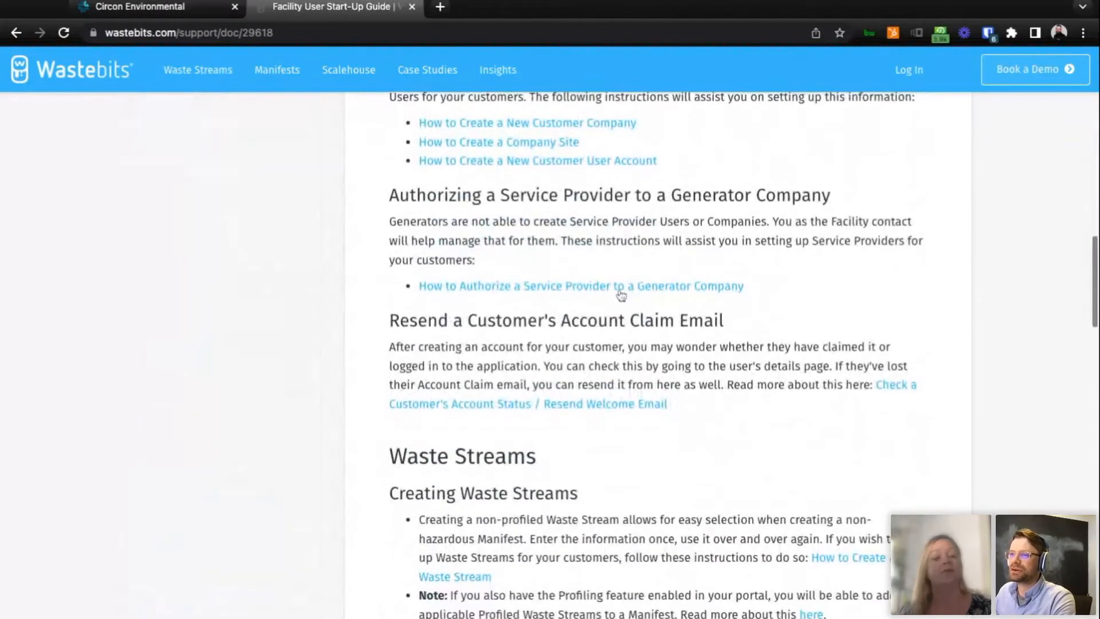
Return to the support article list, open the Generator Start-Up Guide and skim its account types, waste stream and manifest sections.
{"action": "left_click", "coordinate": [13, 36]}
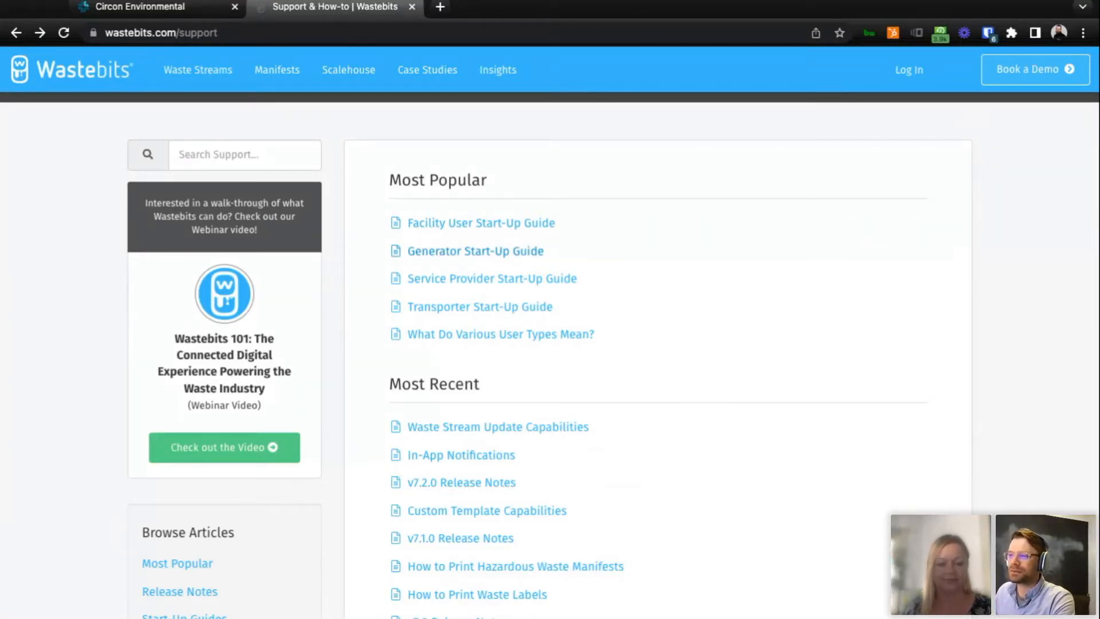
{"action": "left_click", "coordinate": [476, 252]}
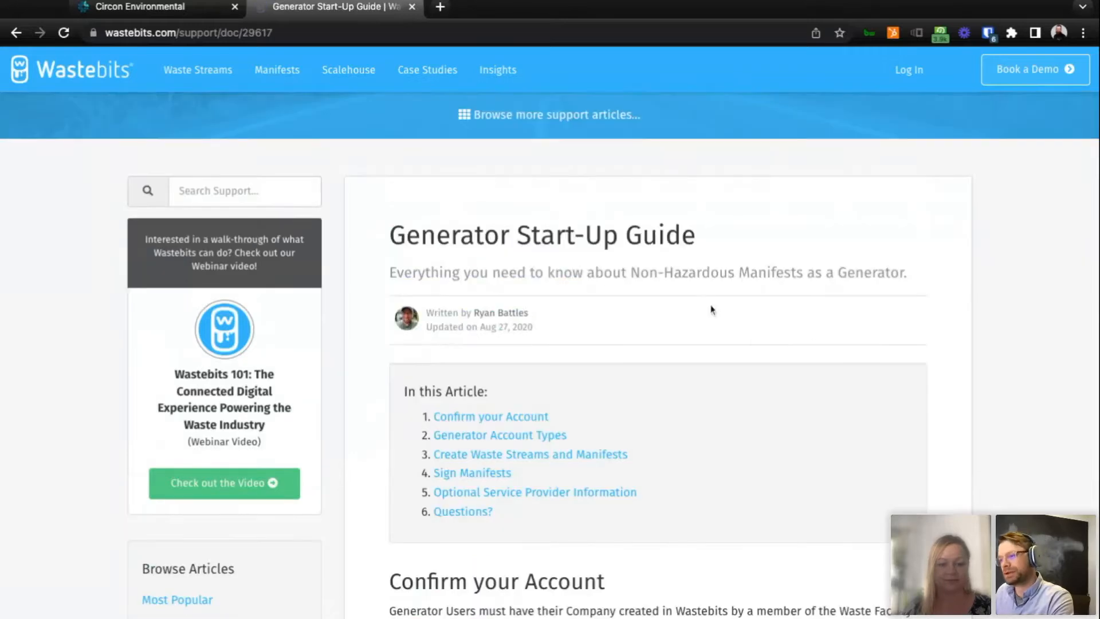
{"action": "scroll", "coordinate": [848, 336], "scroll_direction": "down", "scroll_amount": 2}
{"action": "scroll", "coordinate": [848, 336], "scroll_direction": "down", "scroll_amount": 4}
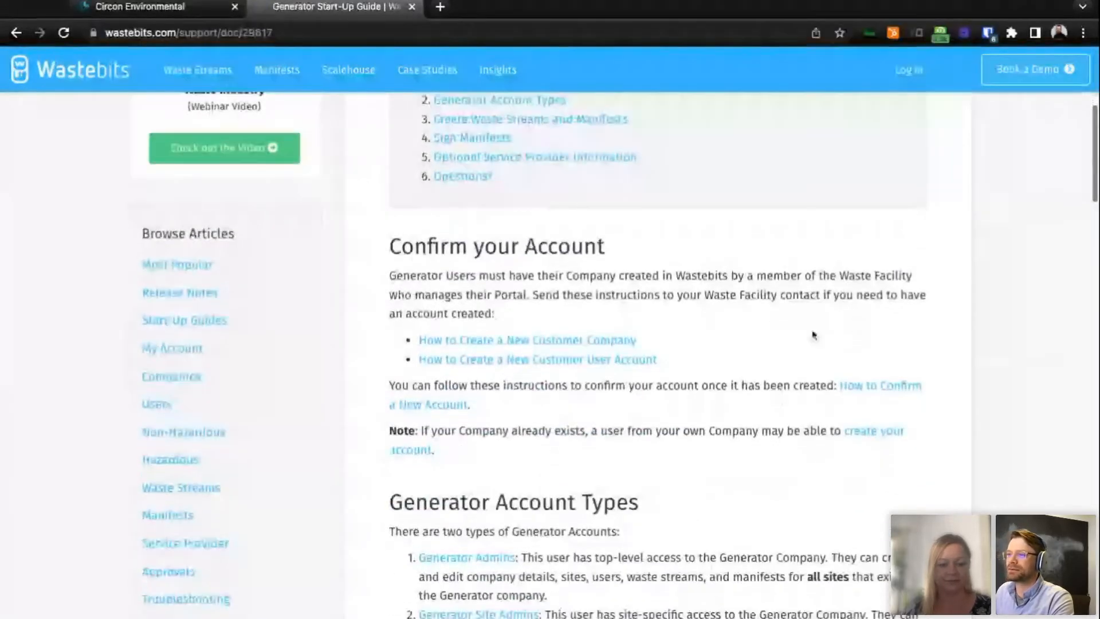
{"action": "scroll", "coordinate": [814, 335], "scroll_direction": "down", "scroll_amount": 4}
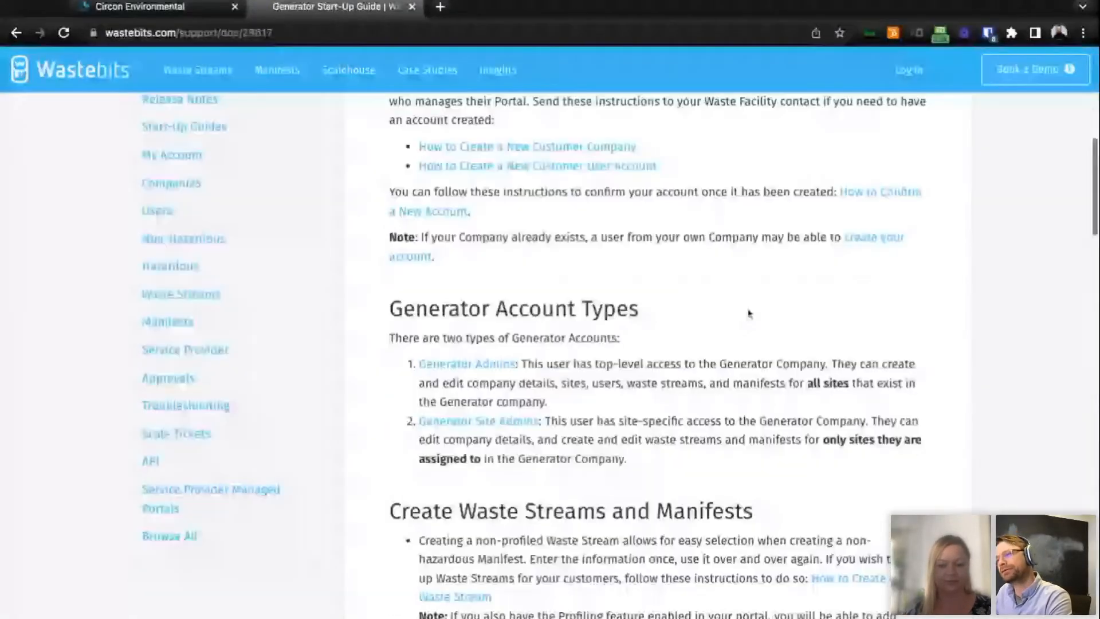
{"action": "scroll", "coordinate": [748, 309], "scroll_direction": "down", "scroll_amount": 3}
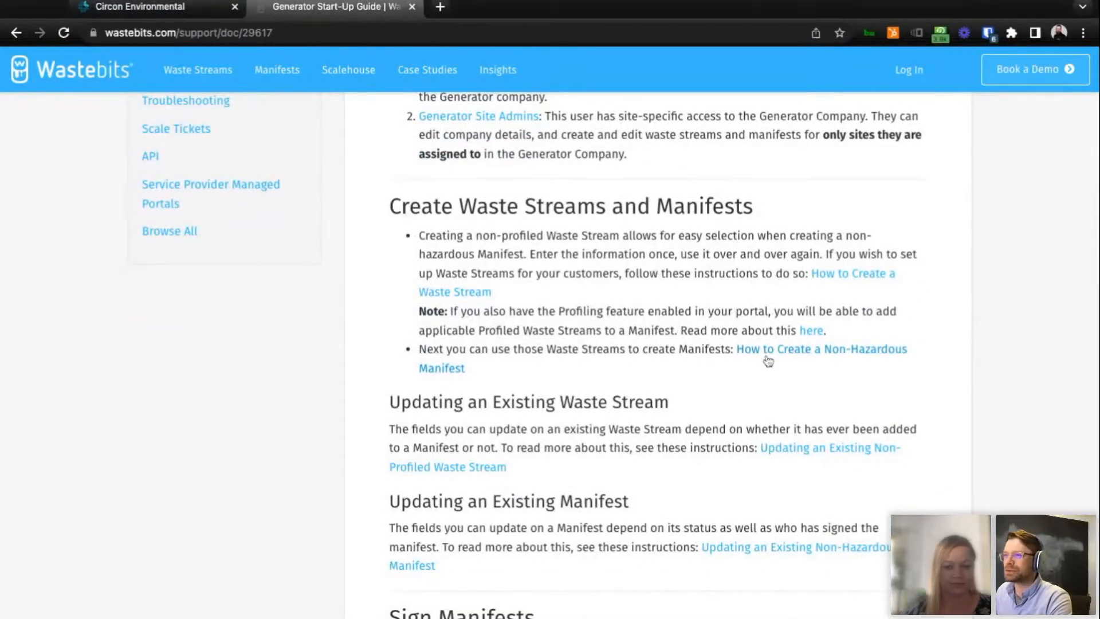
Return from the Generator Start-Up Guide to the beginning of the Wastebits Support Center page.
{"action": "left_click", "coordinate": [16, 32]}
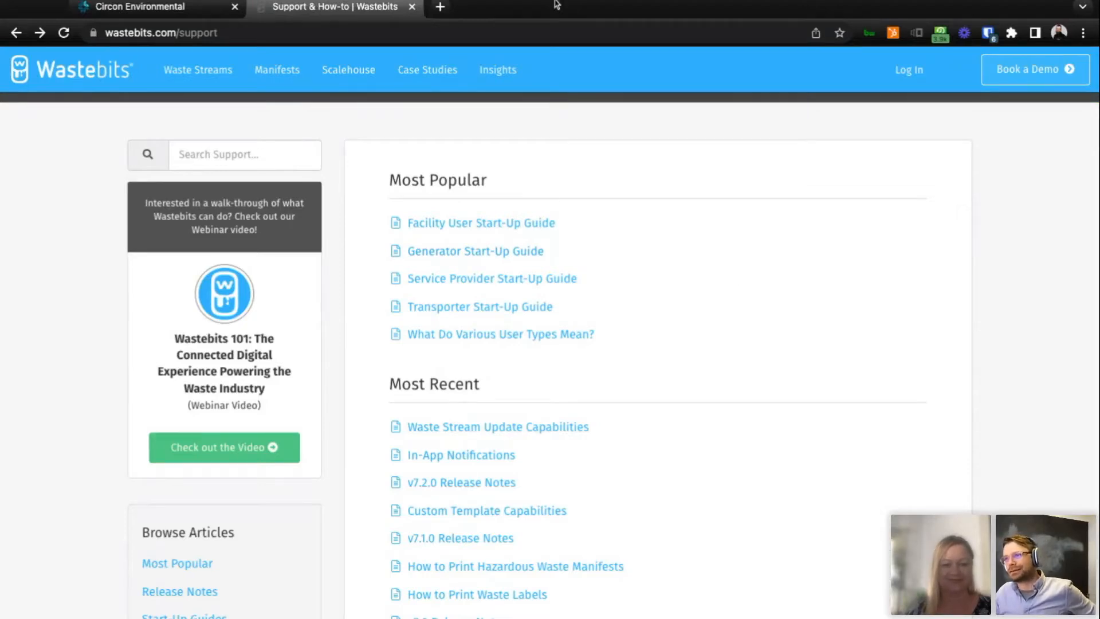
{"action": "scroll", "coordinate": [760, 256], "scroll_direction": "up", "scroll_amount": 4}
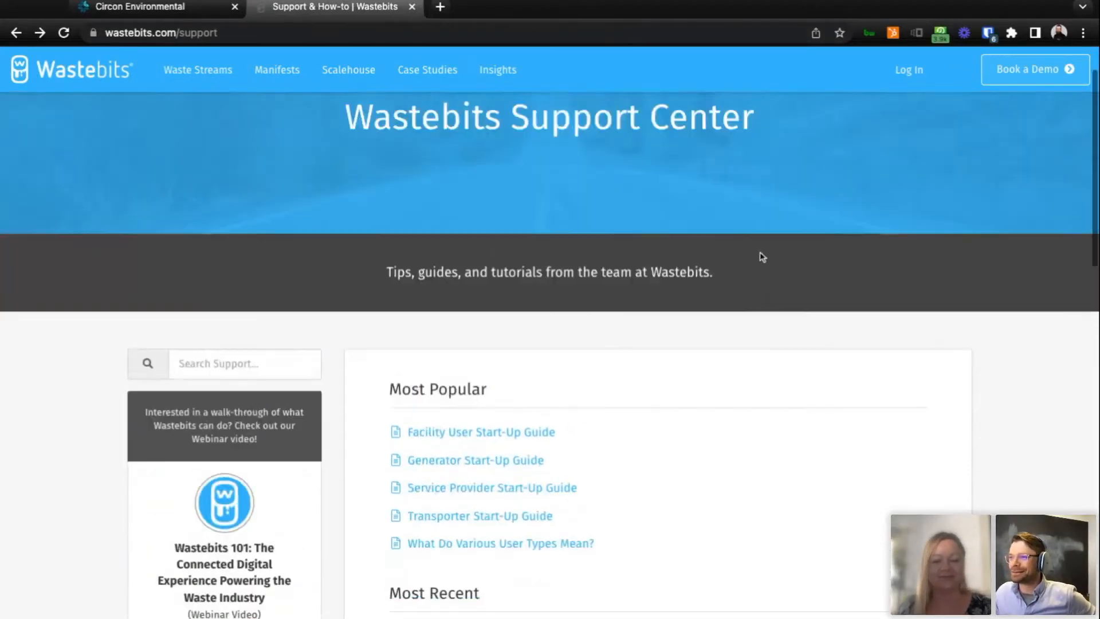
{"action": "scroll", "coordinate": [761, 256], "scroll_direction": "up", "scroll_amount": 2}
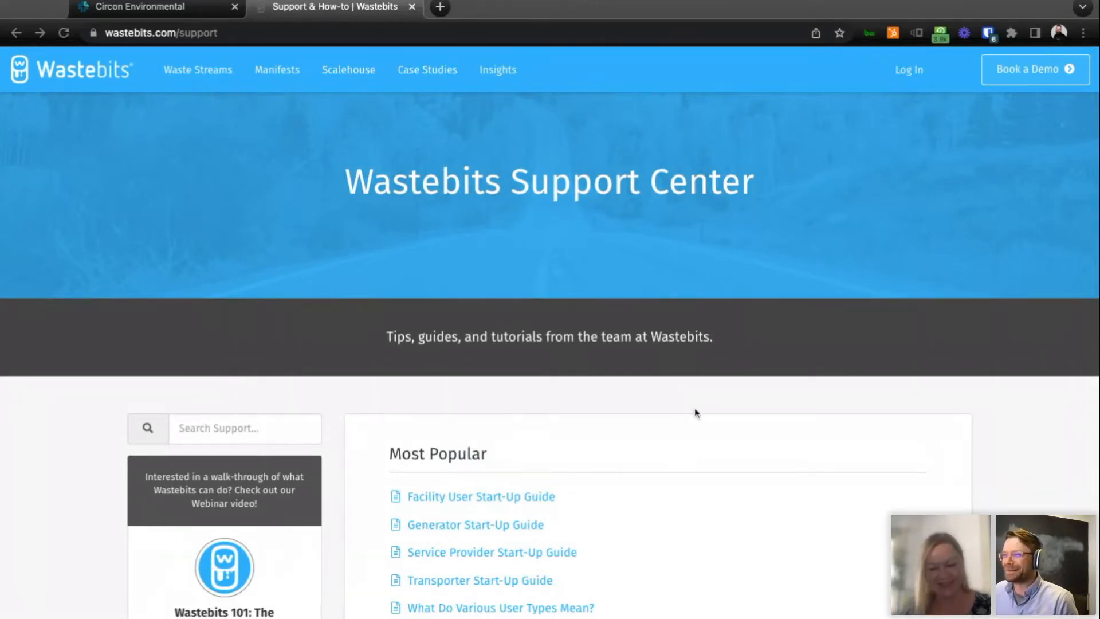
Switch back to the Circon Environmental portal's Support page, open the Wastebits support chat, and close it again.
{"action": "left_click", "coordinate": [165, 7]}
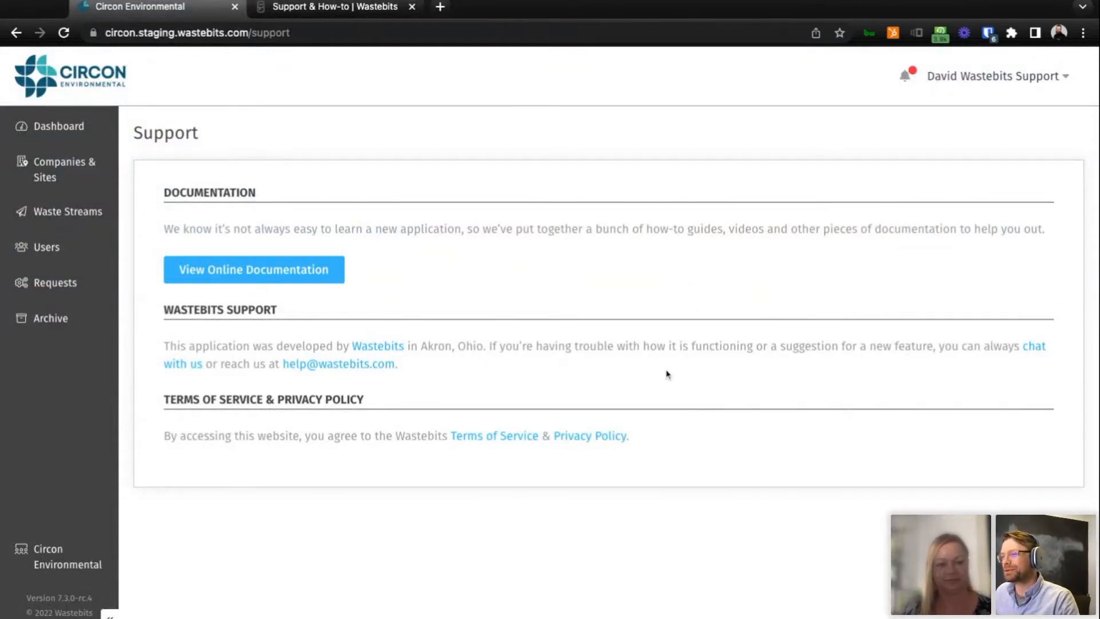
{"action": "left_click", "coordinate": [1040, 352]}
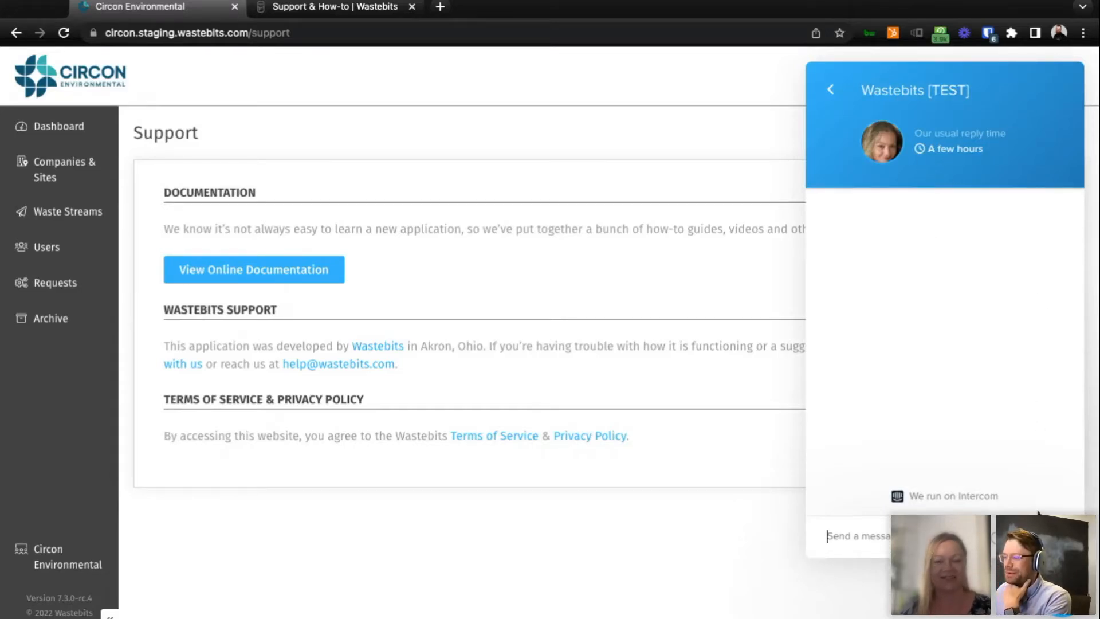
{"action": "left_click", "coordinate": [1063, 595]}
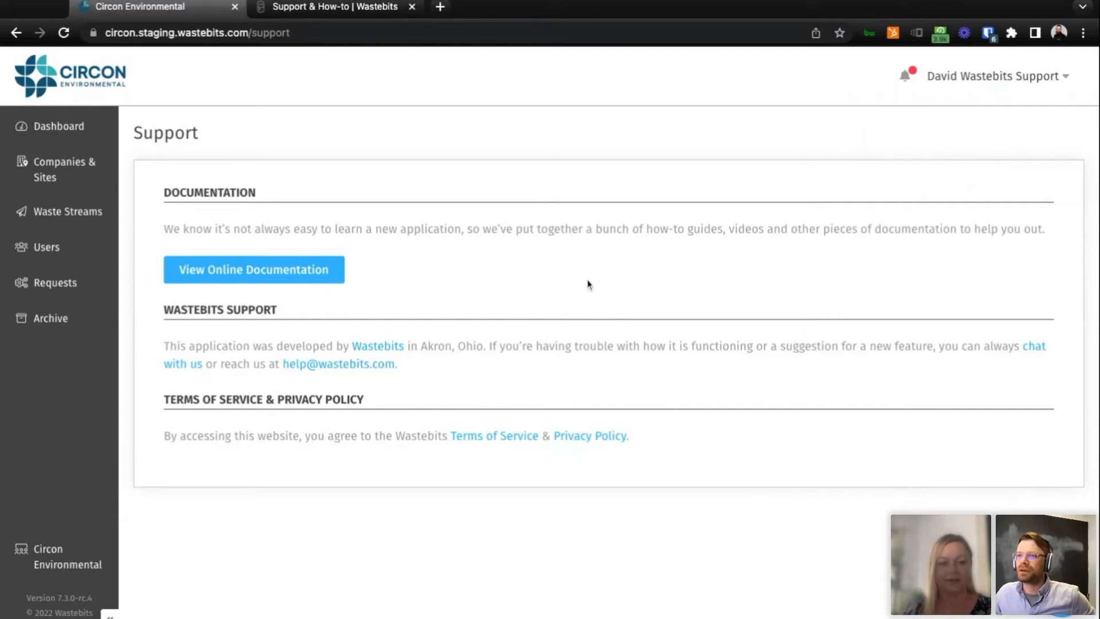
Open Your Account from the signed-in user's options and view the account details and the password change form.
{"action": "left_click", "coordinate": [1008, 78]}
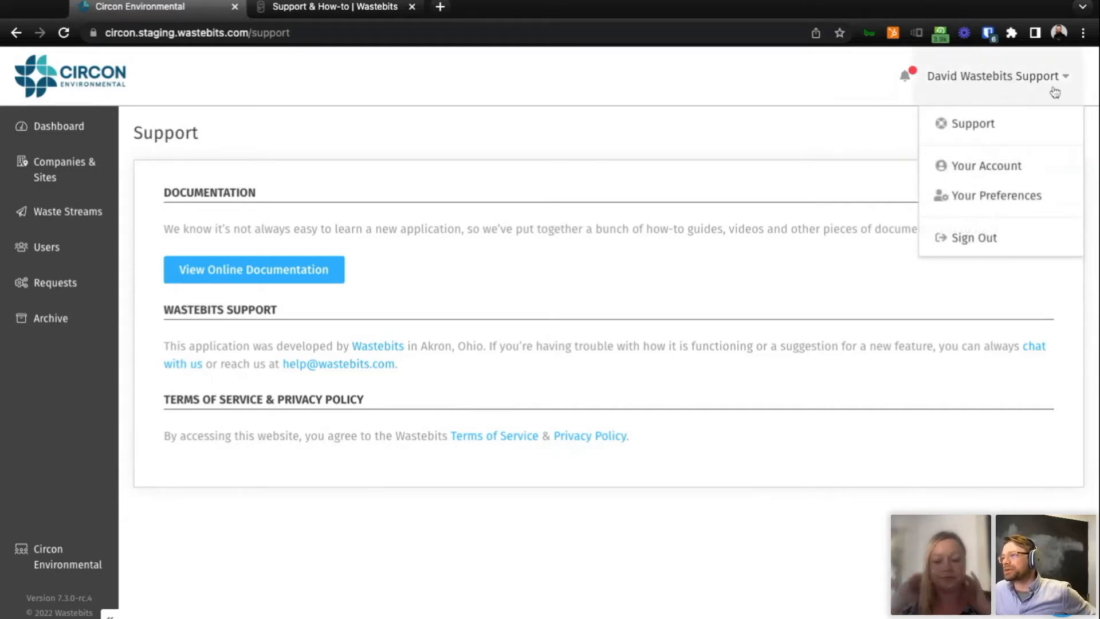
{"action": "left_click", "coordinate": [1016, 180]}
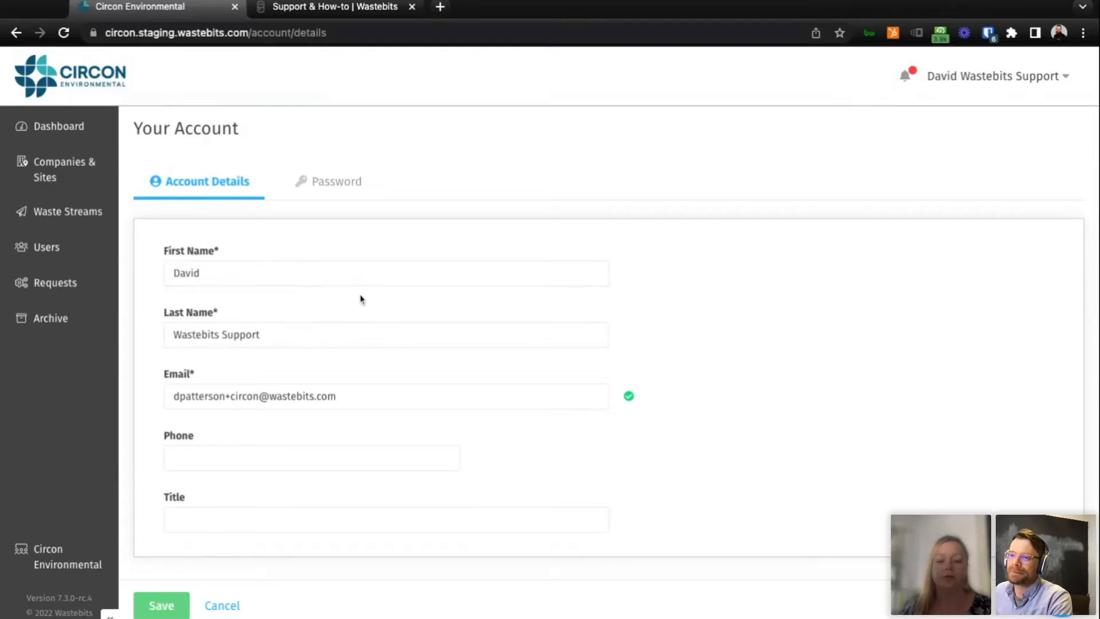
{"action": "scroll", "coordinate": [362, 299], "scroll_direction": "down", "scroll_amount": 1}
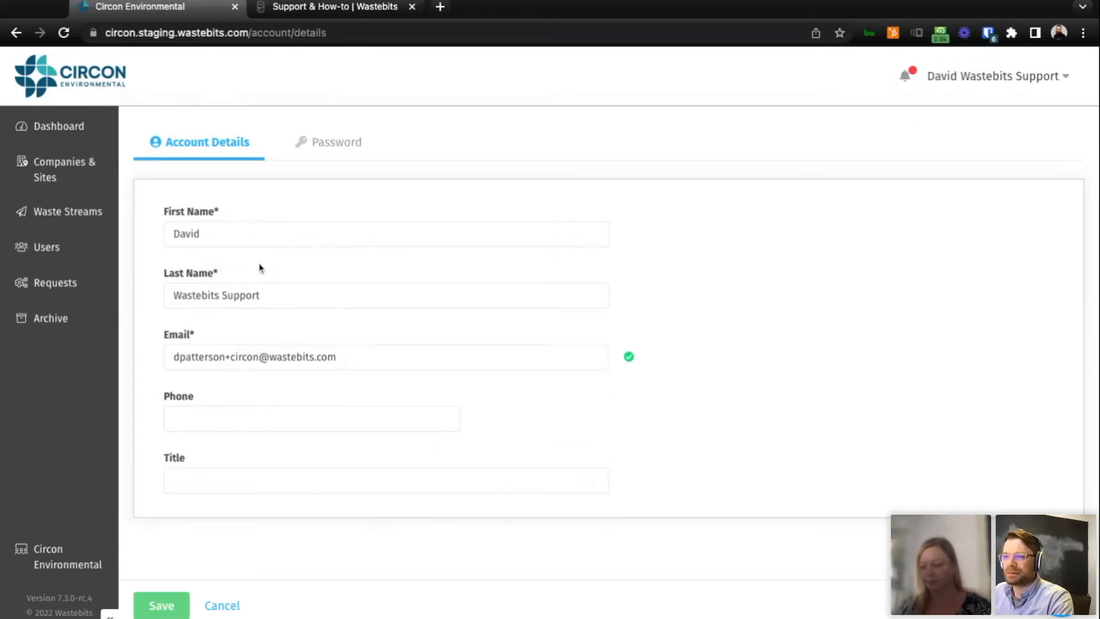
{"action": "left_click", "coordinate": [350, 146]}
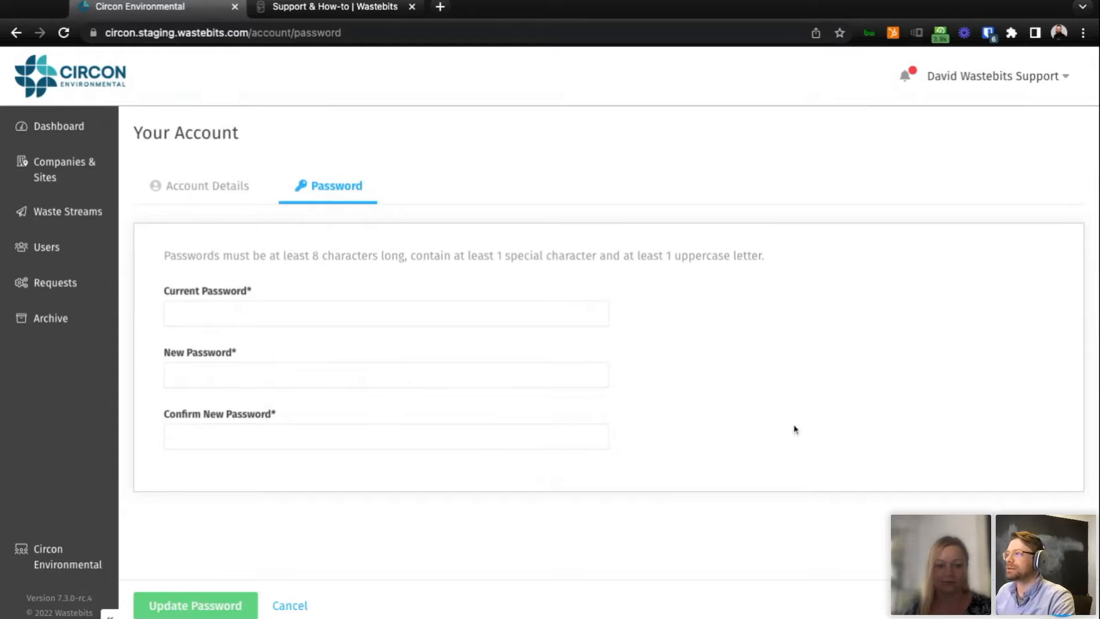
Open Your Preferences from the signed-in user's options and look over the General settings.
{"action": "left_click", "coordinate": [975, 95]}
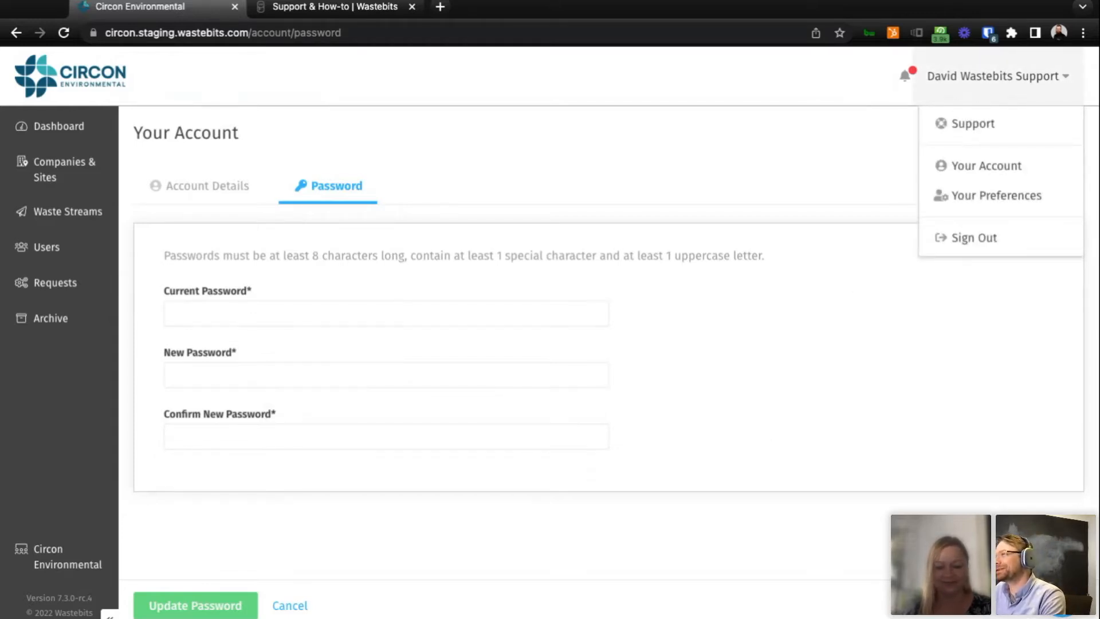
{"action": "left_click", "coordinate": [982, 196]}
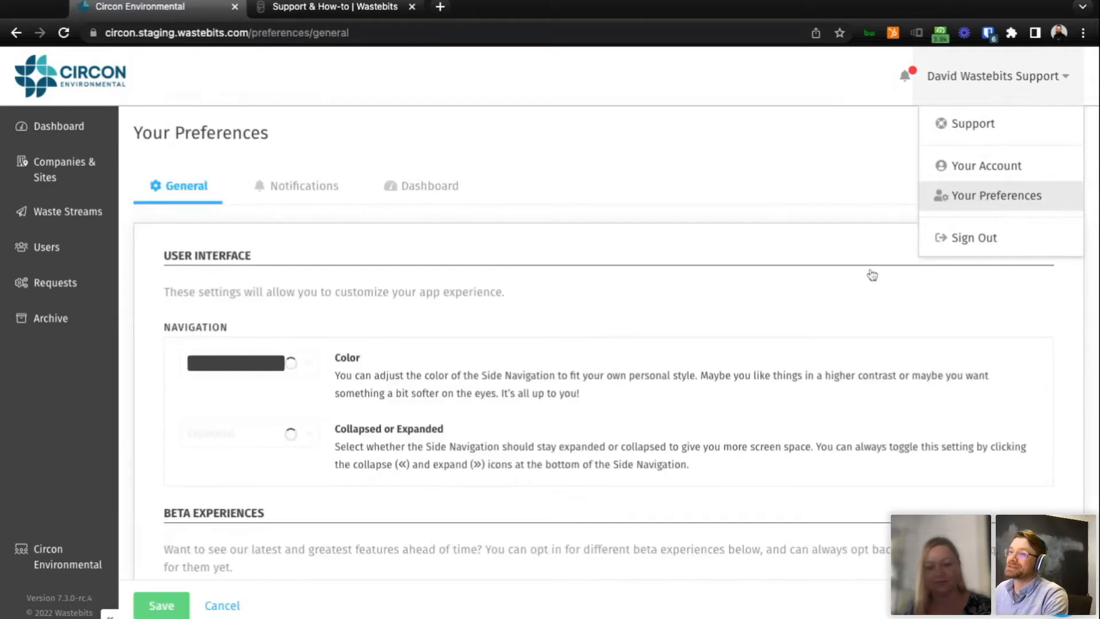
{"action": "scroll", "coordinate": [737, 304], "scroll_direction": "down", "scroll_amount": 1}
{"action": "scroll", "coordinate": [733, 300], "scroll_direction": "up", "scroll_amount": 1}
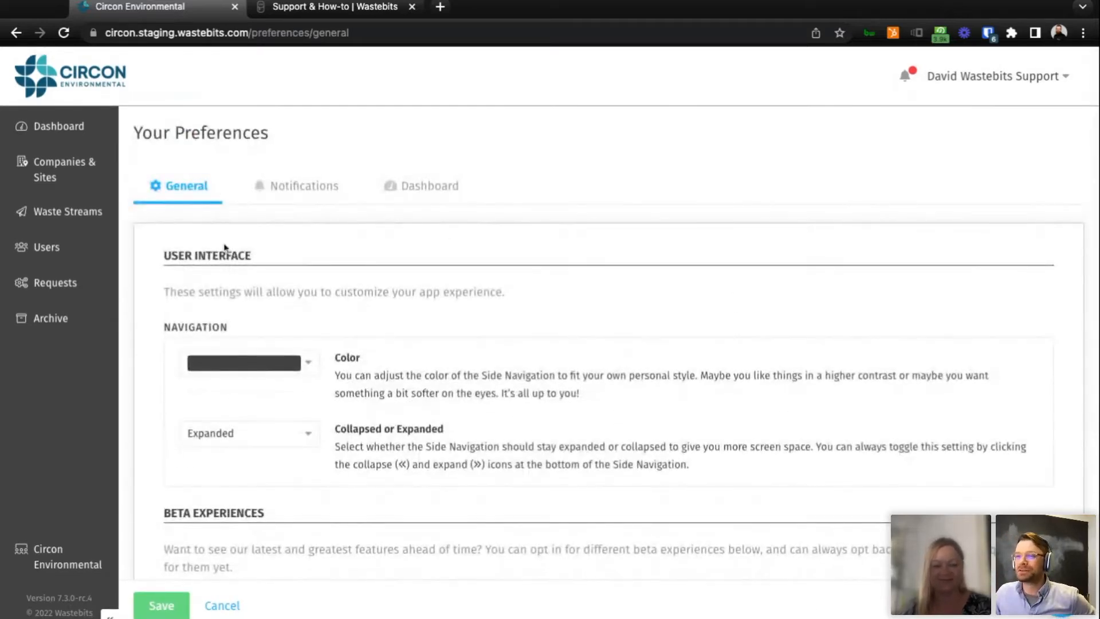
Set the side navigation color to light gray and its display to Collapsed, and save the preferences.
{"action": "scroll", "coordinate": [710, 273], "scroll_direction": "down", "scroll_amount": 1}
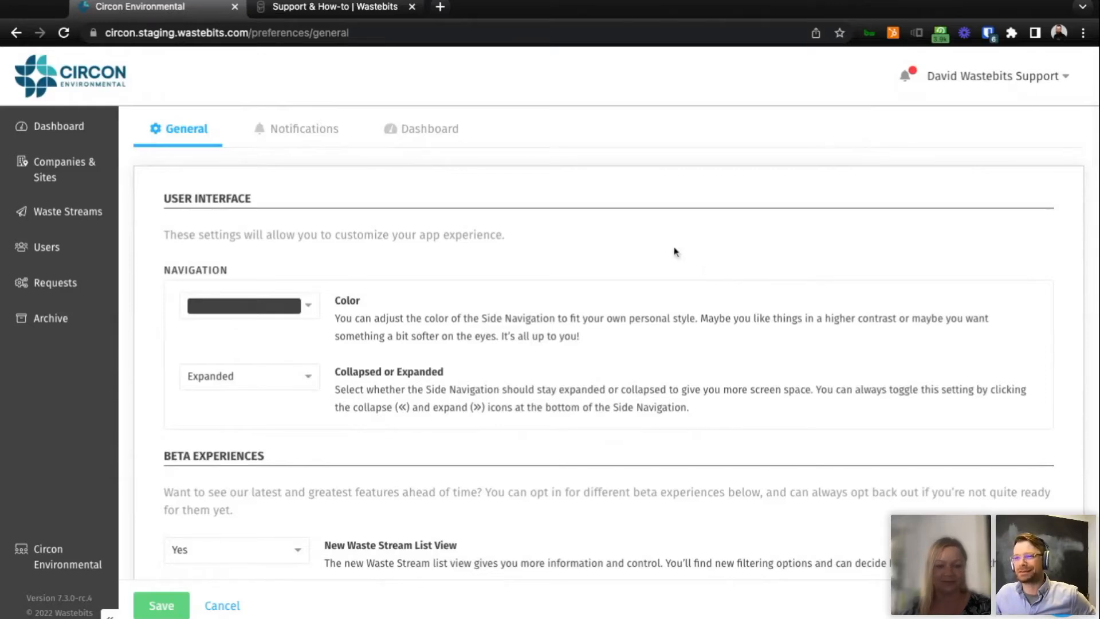
{"action": "left_click", "coordinate": [308, 306]}
{"action": "left_click", "coordinate": [296, 384]}
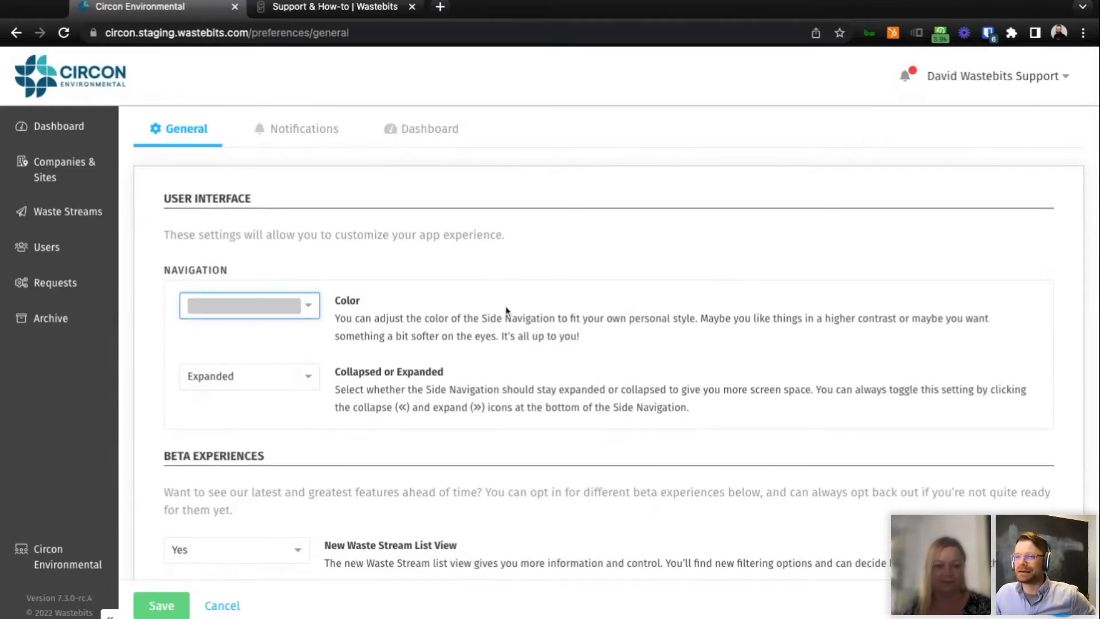
{"action": "scroll", "coordinate": [297, 384], "scroll_direction": "down", "scroll_amount": 1}
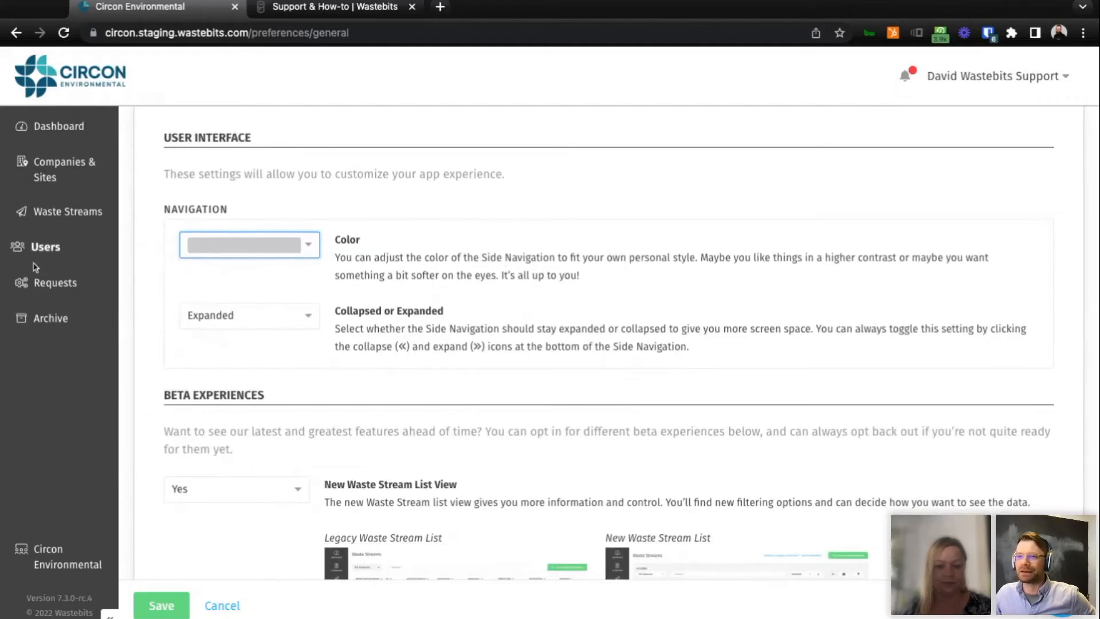
{"action": "left_click", "coordinate": [258, 317]}
{"action": "left_click", "coordinate": [262, 373]}
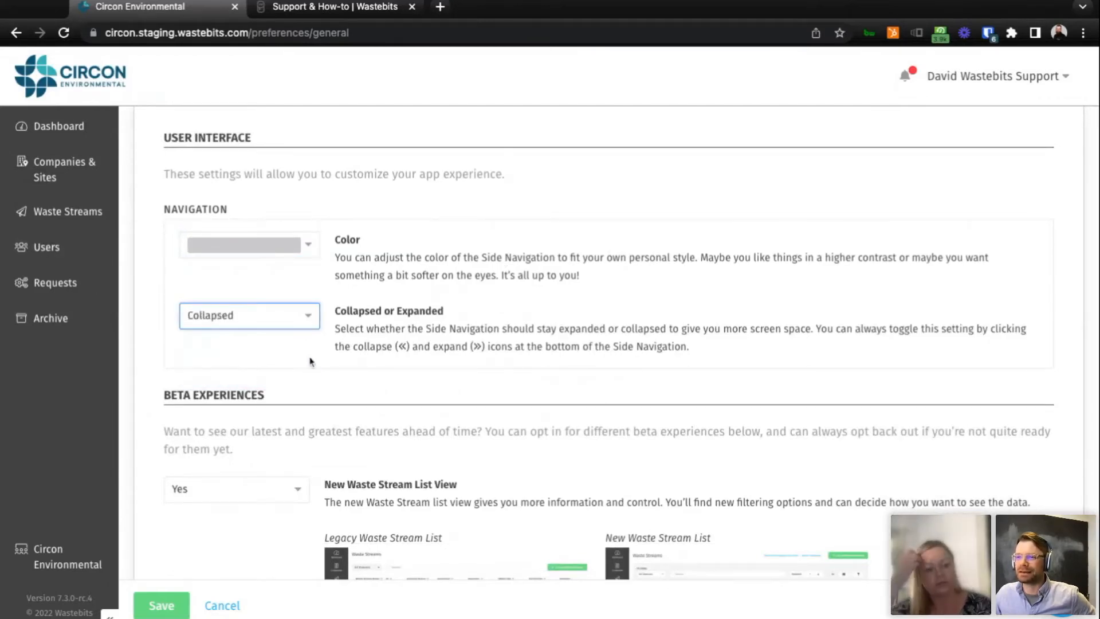
{"action": "left_click", "coordinate": [161, 605]}
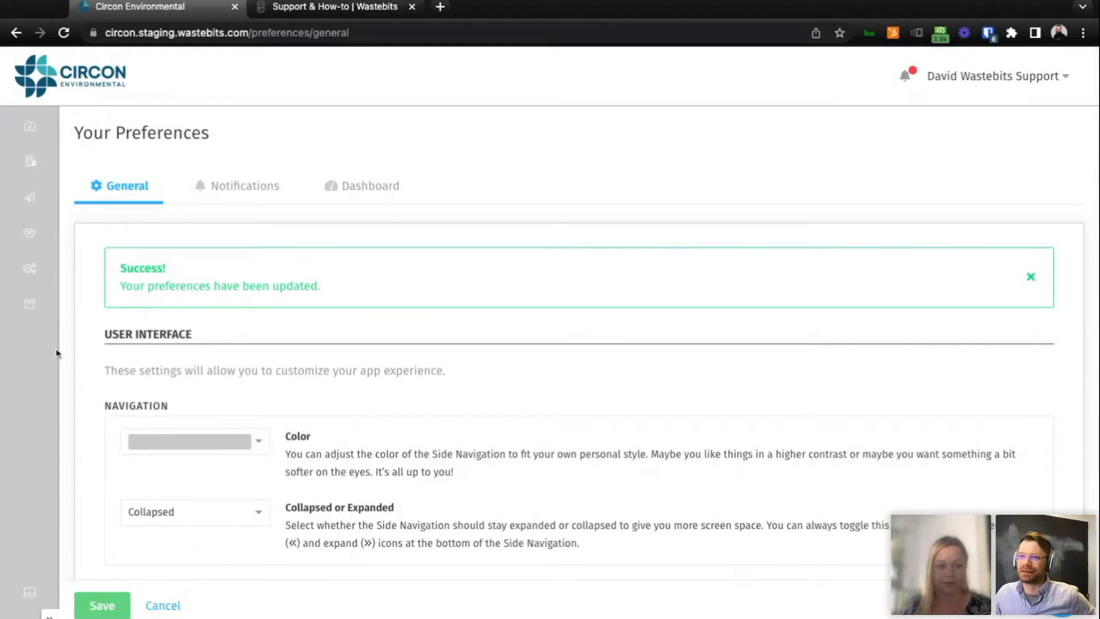
Set the side navigation display to Expanded and save the preferences.
{"action": "left_click", "coordinate": [261, 513]}
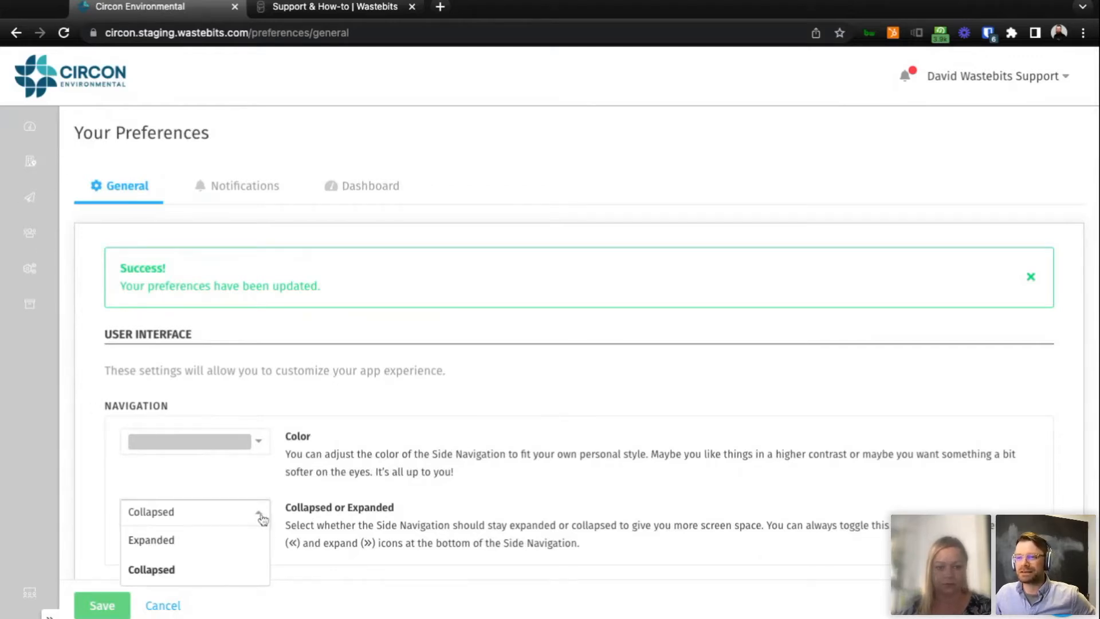
{"action": "left_click", "coordinate": [232, 543]}
{"action": "left_click", "coordinate": [102, 606]}
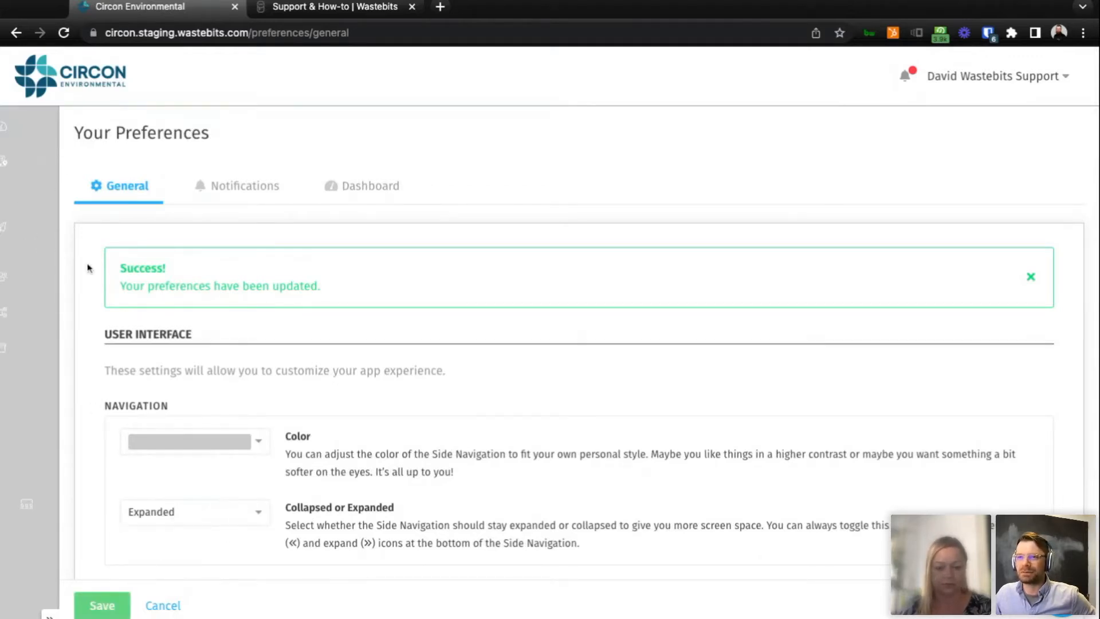
Change the side navigation color to a near-white shade and save the preferences.
{"action": "left_click", "coordinate": [309, 442]}
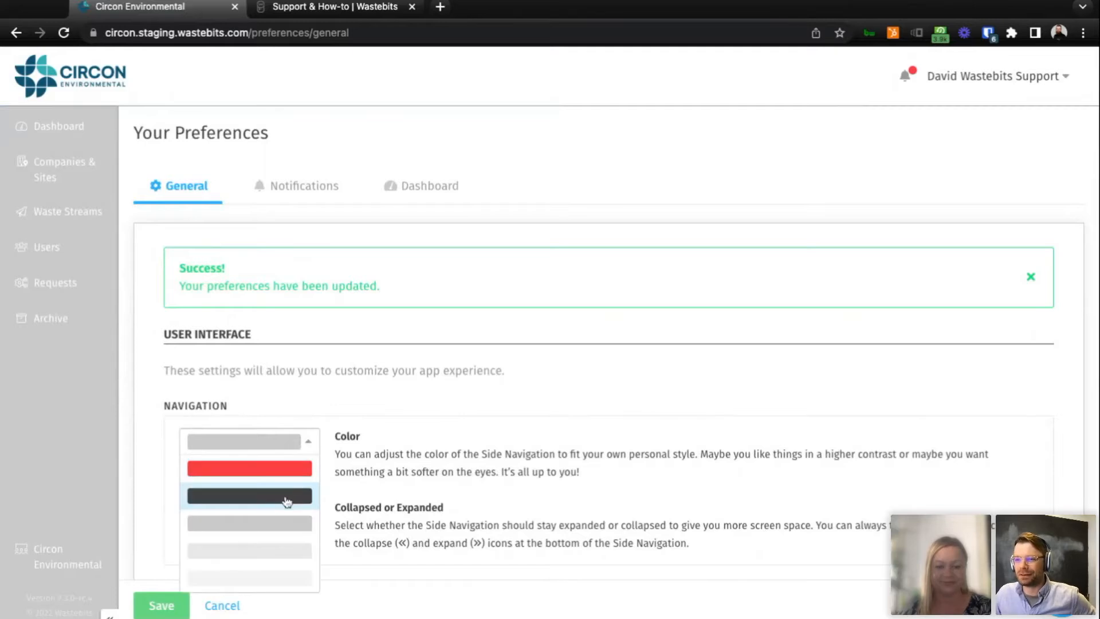
{"action": "left_click", "coordinate": [285, 521]}
{"action": "left_click", "coordinate": [162, 604]}
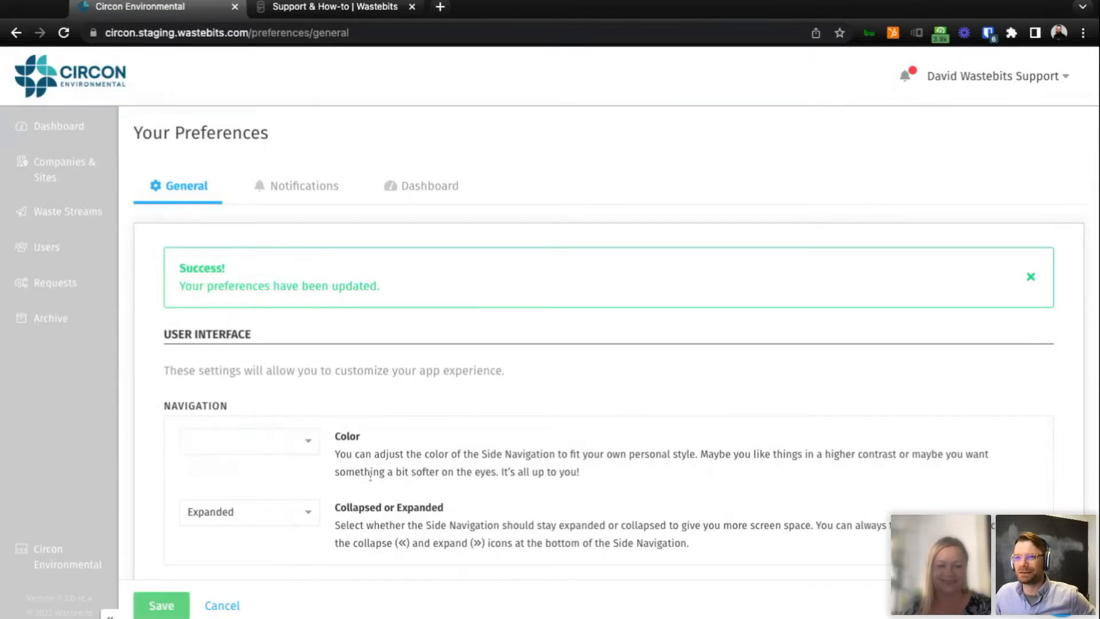
Set the side navigation color to dark gray and save the preferences.
{"action": "left_click", "coordinate": [306, 442]}
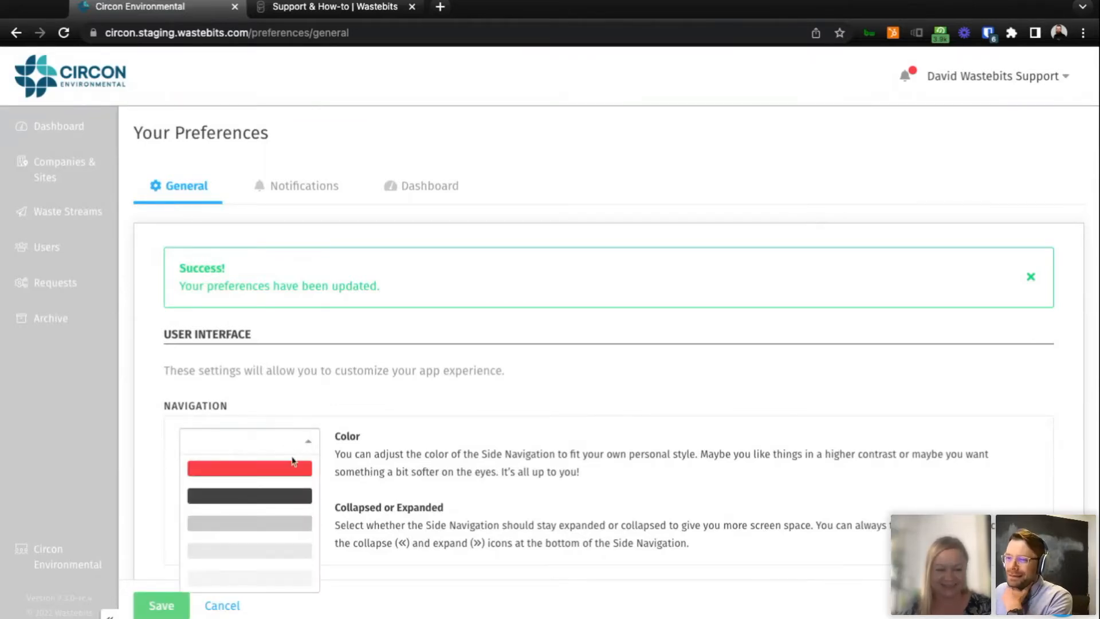
{"action": "left_click", "coordinate": [285, 493]}
{"action": "left_click", "coordinate": [164, 609]}
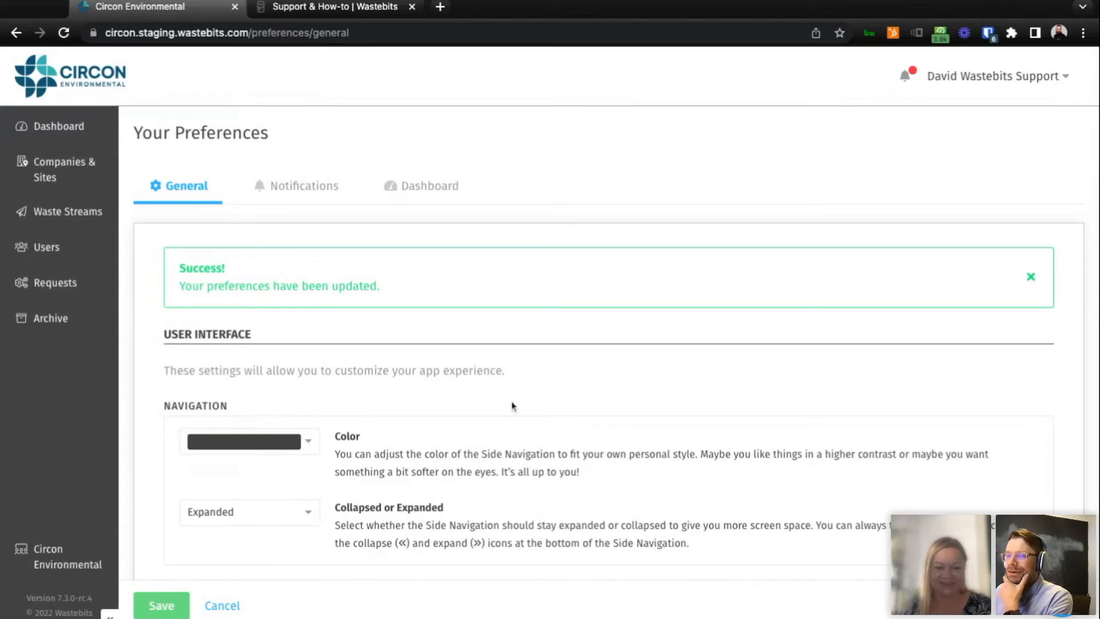
Review the New Waste Stream List View option under Beta Experiences and open the Notifications preferences.
{"action": "scroll", "coordinate": [534, 395], "scroll_direction": "down", "scroll_amount": 7}
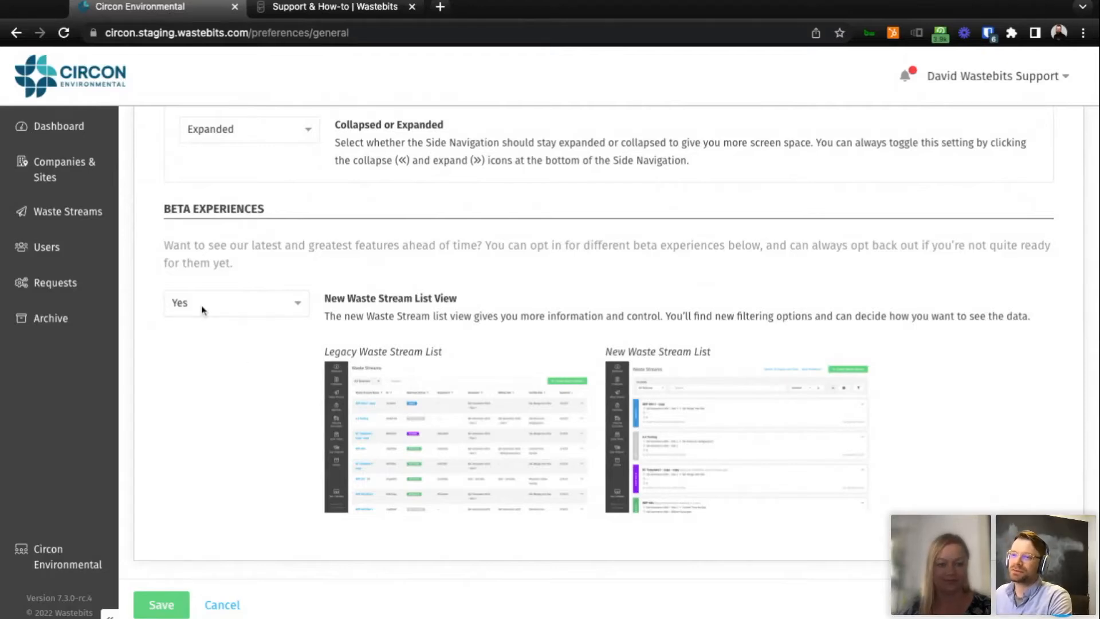
{"action": "scroll", "coordinate": [234, 458], "scroll_direction": "up", "scroll_amount": 5}
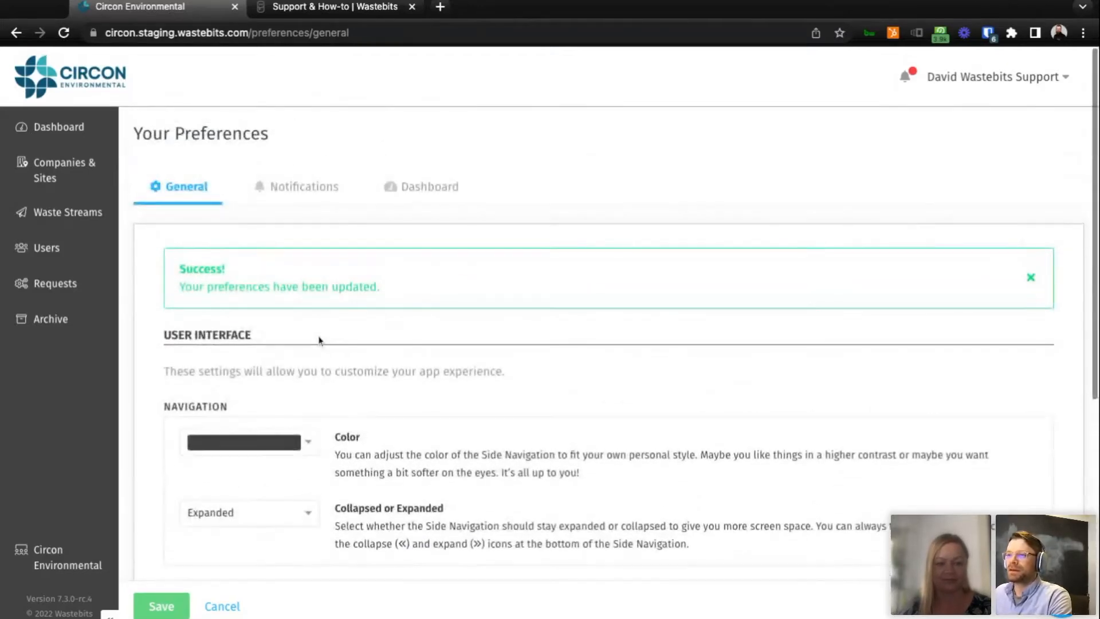
{"action": "left_click", "coordinate": [310, 196]}
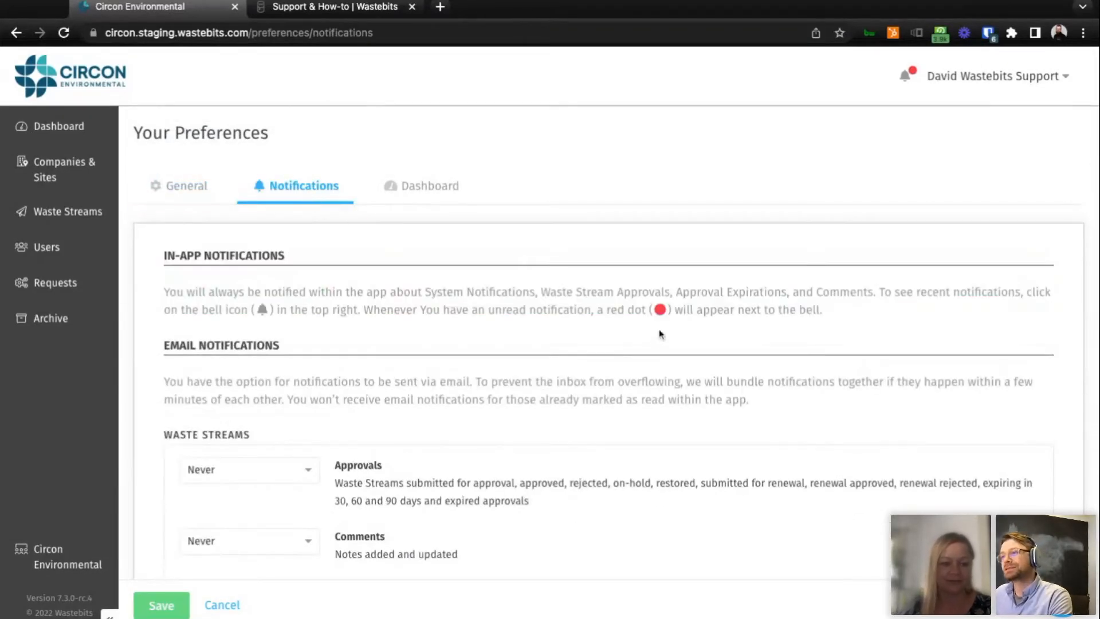
Examine the in-app and email notification preferences for waste streams, companies and users.
{"action": "scroll", "coordinate": [607, 359], "scroll_direction": "down", "scroll_amount": 2}
{"action": "scroll", "coordinate": [605, 356], "scroll_direction": "down", "scroll_amount": 1}
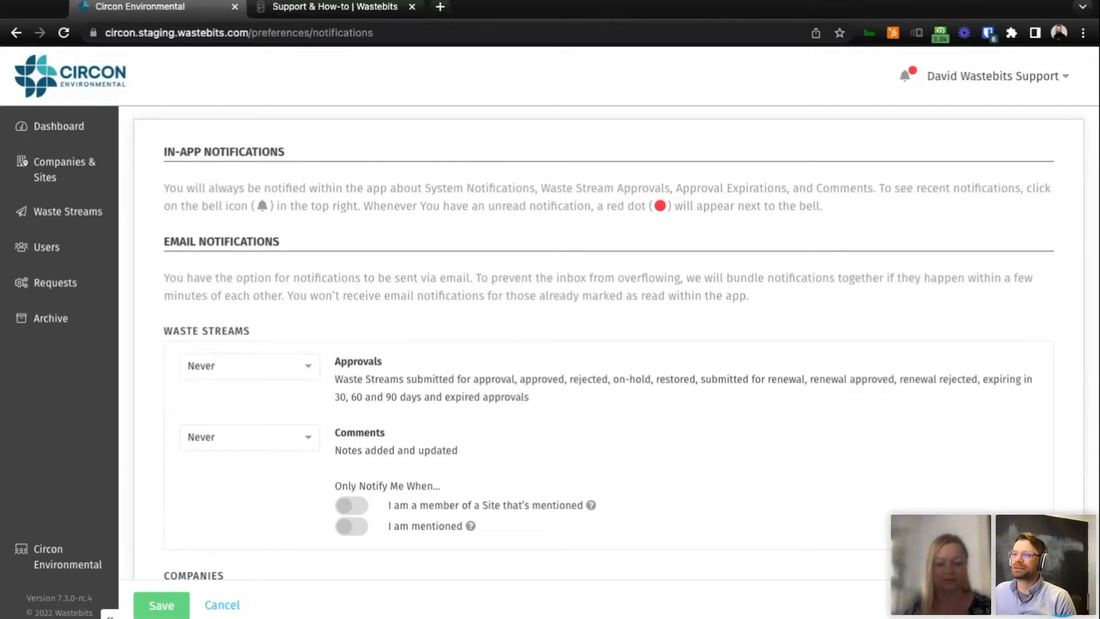
{"action": "scroll", "coordinate": [608, 357], "scroll_direction": "up", "scroll_amount": 1}
{"action": "scroll", "coordinate": [607, 356], "scroll_direction": "down", "scroll_amount": 1}
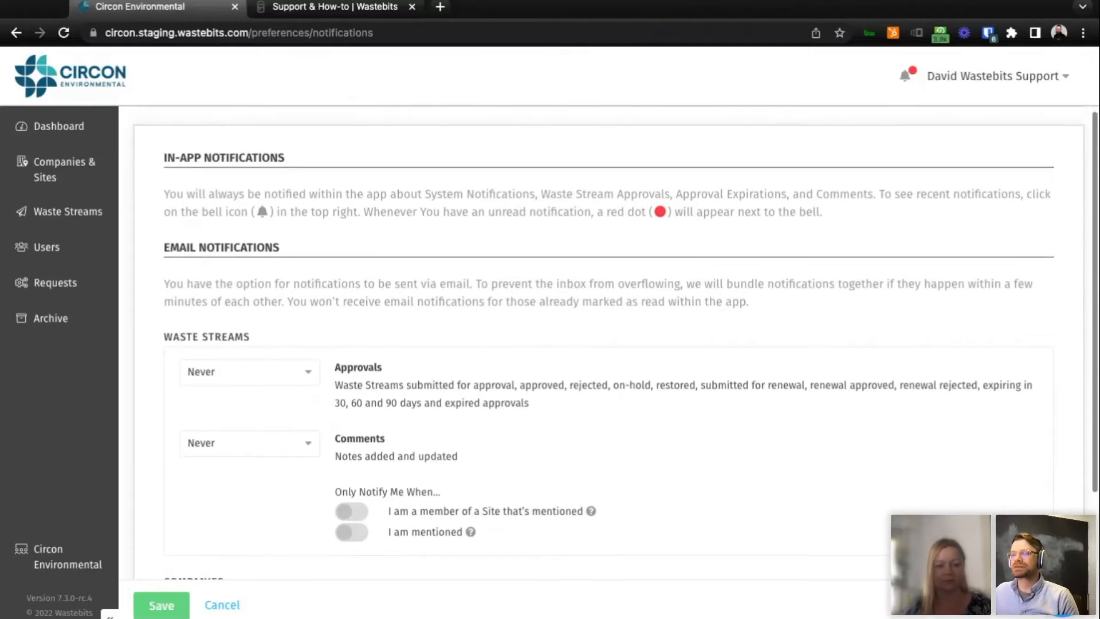
{"action": "scroll", "coordinate": [608, 356], "scroll_direction": "down", "scroll_amount": 1}
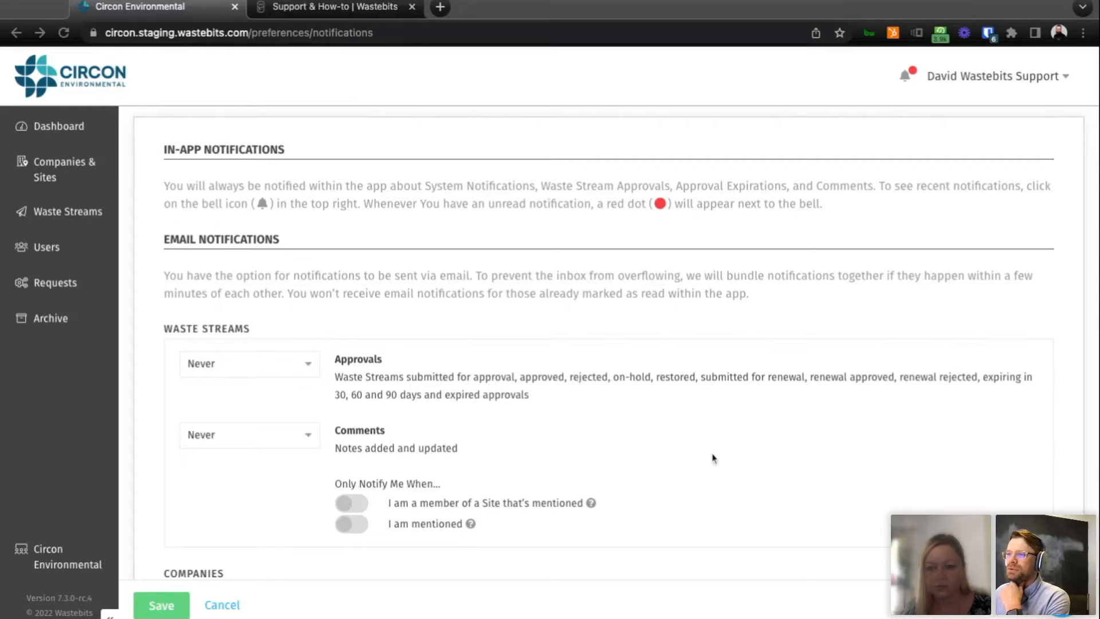
{"action": "scroll", "coordinate": [753, 455], "scroll_direction": "down", "scroll_amount": 1}
{"action": "scroll", "coordinate": [751, 454], "scroll_direction": "up", "scroll_amount": 2}
{"action": "scroll", "coordinate": [749, 453], "scroll_direction": "down", "scroll_amount": 5}
{"action": "scroll", "coordinate": [746, 451], "scroll_direction": "up", "scroll_amount": 2}
{"action": "scroll", "coordinate": [746, 451], "scroll_direction": "up", "scroll_amount": 3}
{"action": "scroll", "coordinate": [747, 451], "scroll_direction": "down", "scroll_amount": 3}
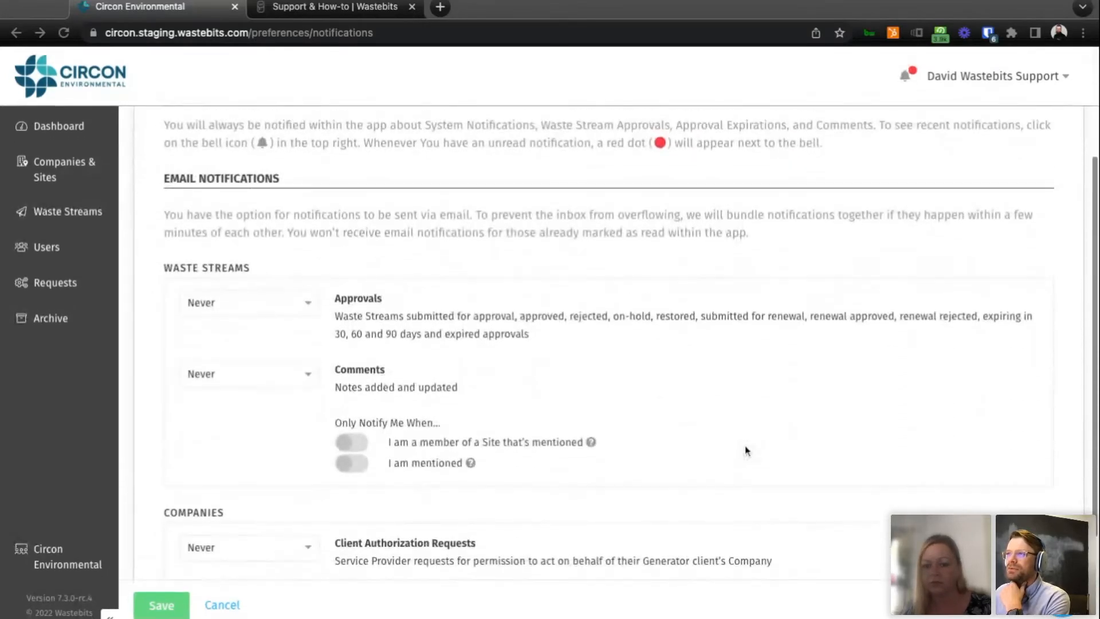
{"action": "scroll", "coordinate": [747, 451], "scroll_direction": "up", "scroll_amount": 3}
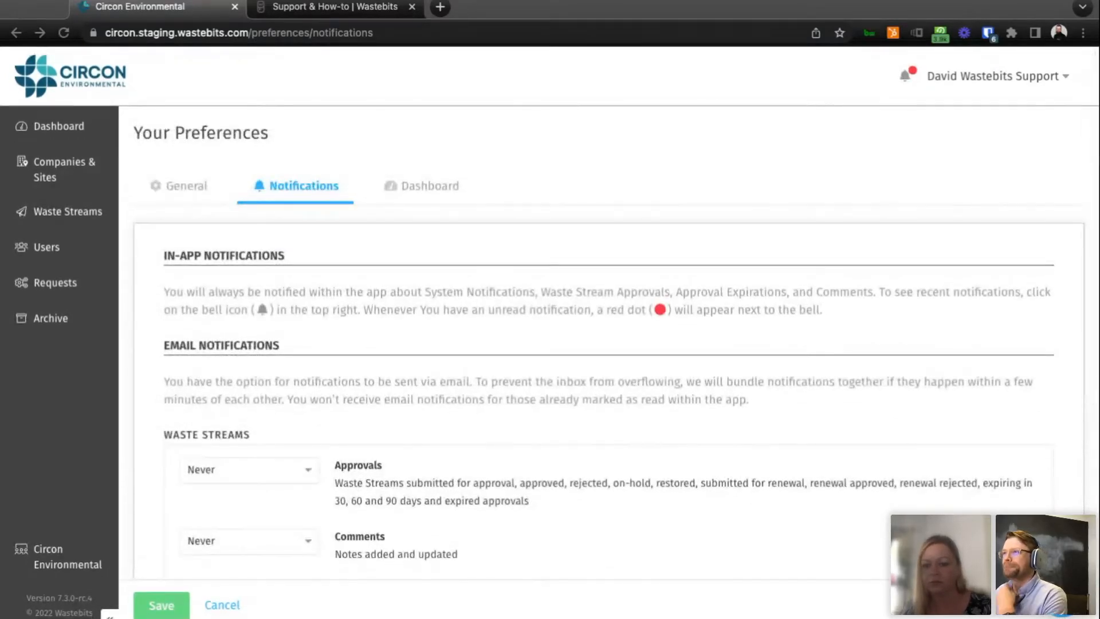
{"action": "scroll", "coordinate": [616, 344], "scroll_direction": "down", "scroll_amount": 1}
{"action": "scroll", "coordinate": [616, 344], "scroll_direction": "up", "scroll_amount": 1}
{"action": "scroll", "coordinate": [615, 344], "scroll_direction": "down", "scroll_amount": 3}
{"action": "scroll", "coordinate": [615, 344], "scroll_direction": "down", "scroll_amount": 2}
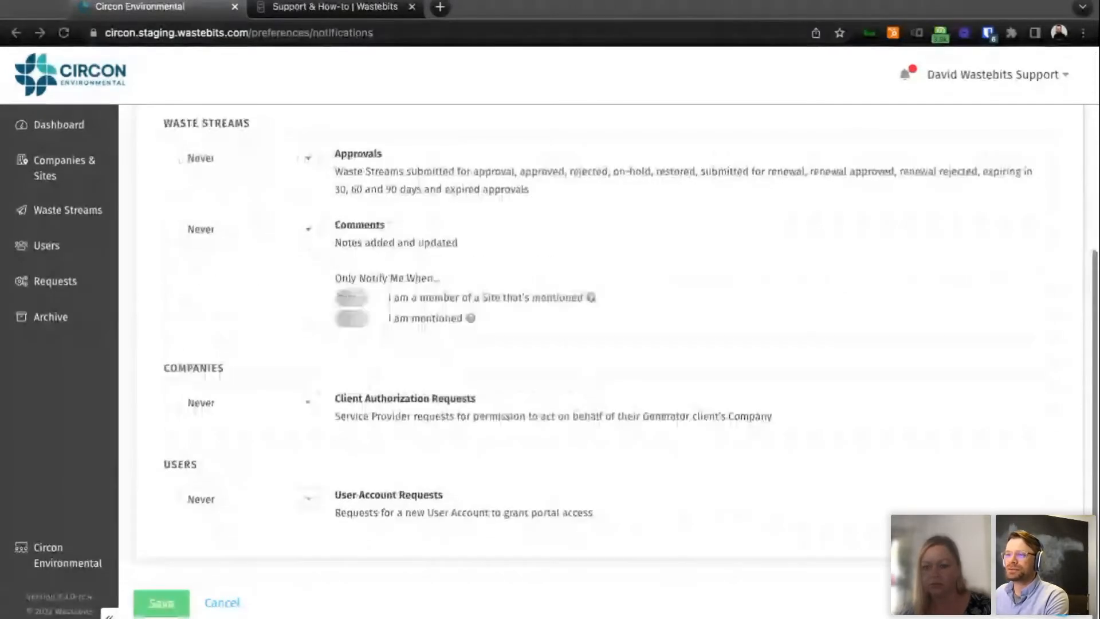
{"action": "scroll", "coordinate": [615, 344], "scroll_direction": "up", "scroll_amount": 4}
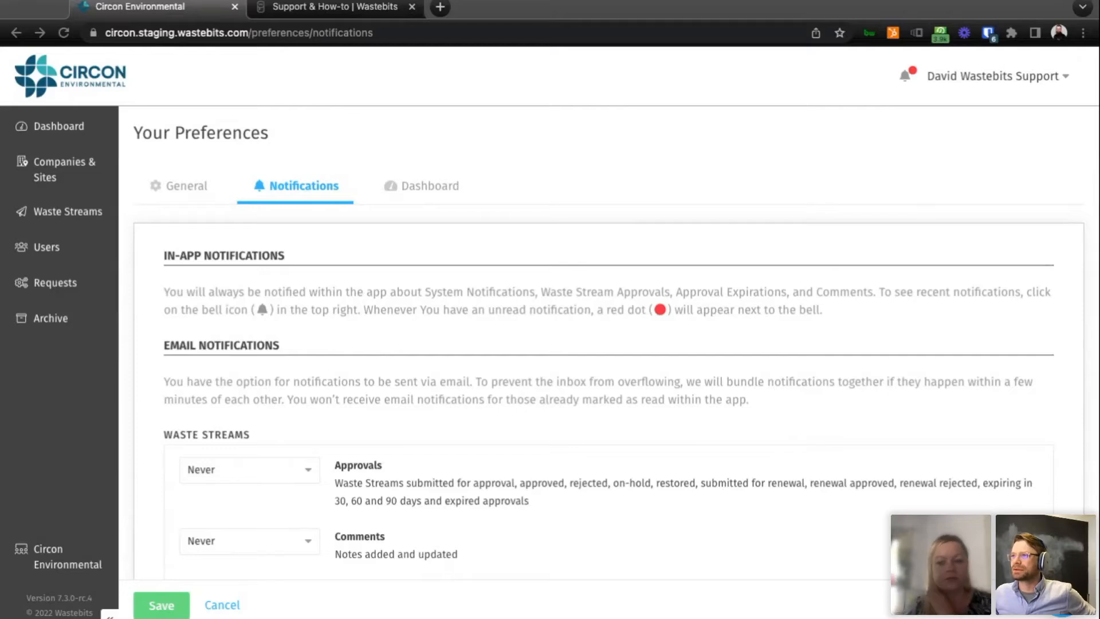
{"action": "left_click", "coordinate": [827, 402]}
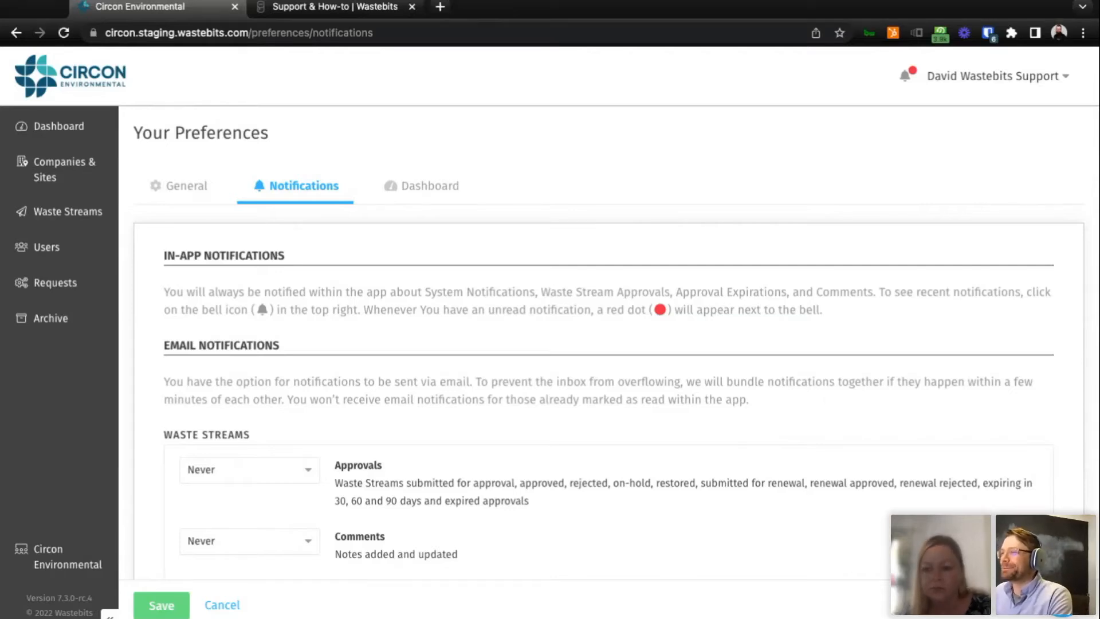
Review the email notification categories and examine the frequency choices available for waste stream Approvals.
{"action": "scroll", "coordinate": [614, 343], "scroll_direction": "down", "scroll_amount": 3}
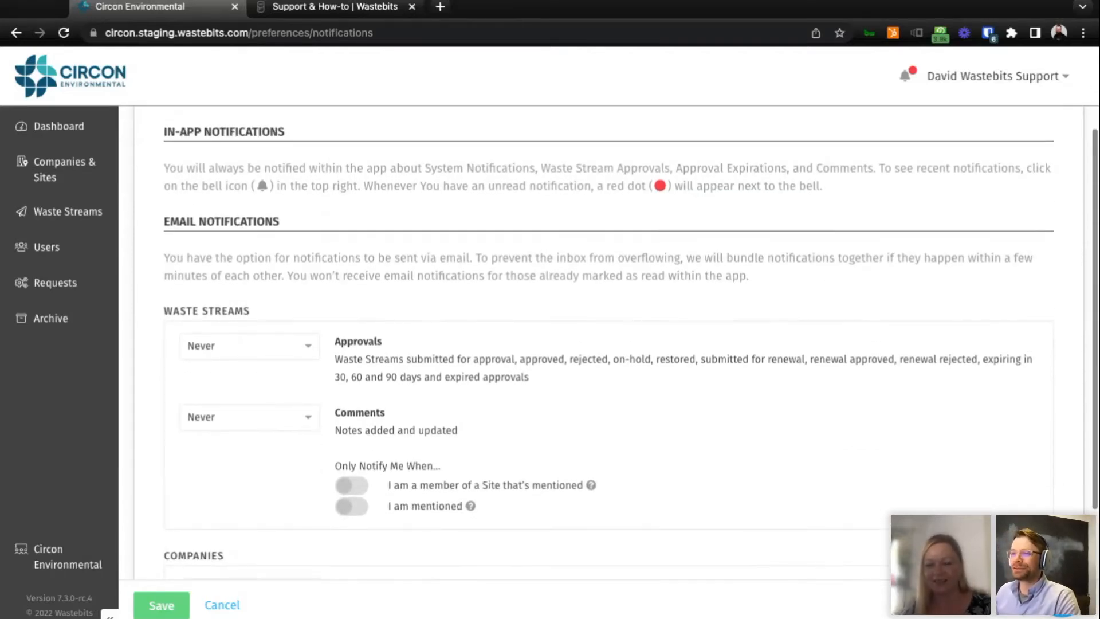
{"action": "scroll", "coordinate": [614, 344], "scroll_direction": "down", "scroll_amount": 2}
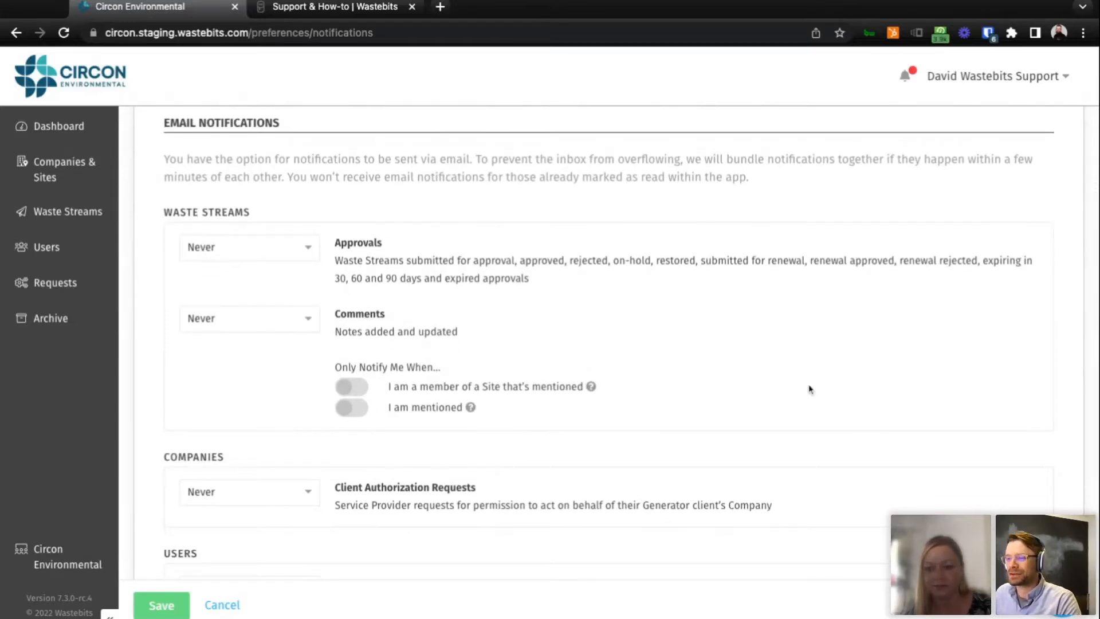
{"action": "scroll", "coordinate": [808, 386], "scroll_direction": "down", "scroll_amount": 2}
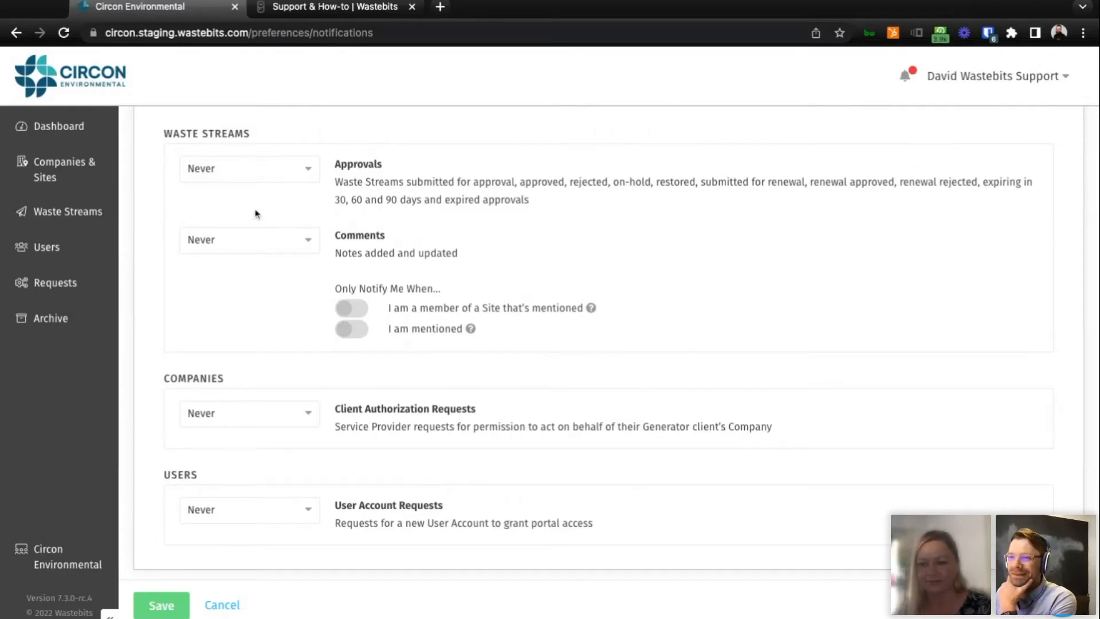
{"action": "scroll", "coordinate": [256, 211], "scroll_direction": "down", "scroll_amount": 1}
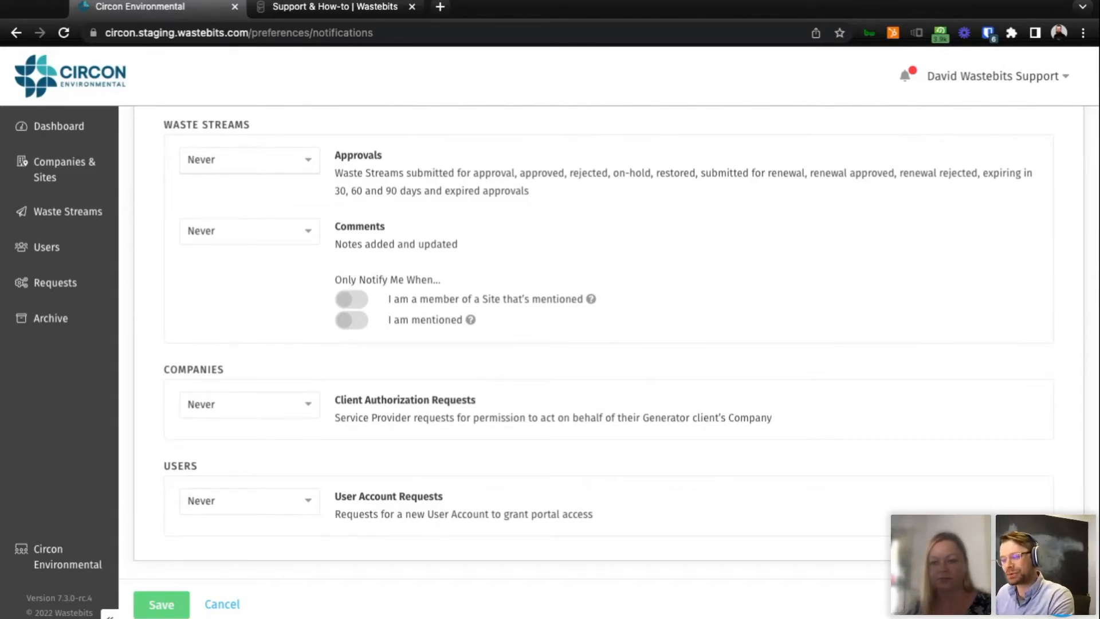
{"action": "left_click", "coordinate": [250, 160]}
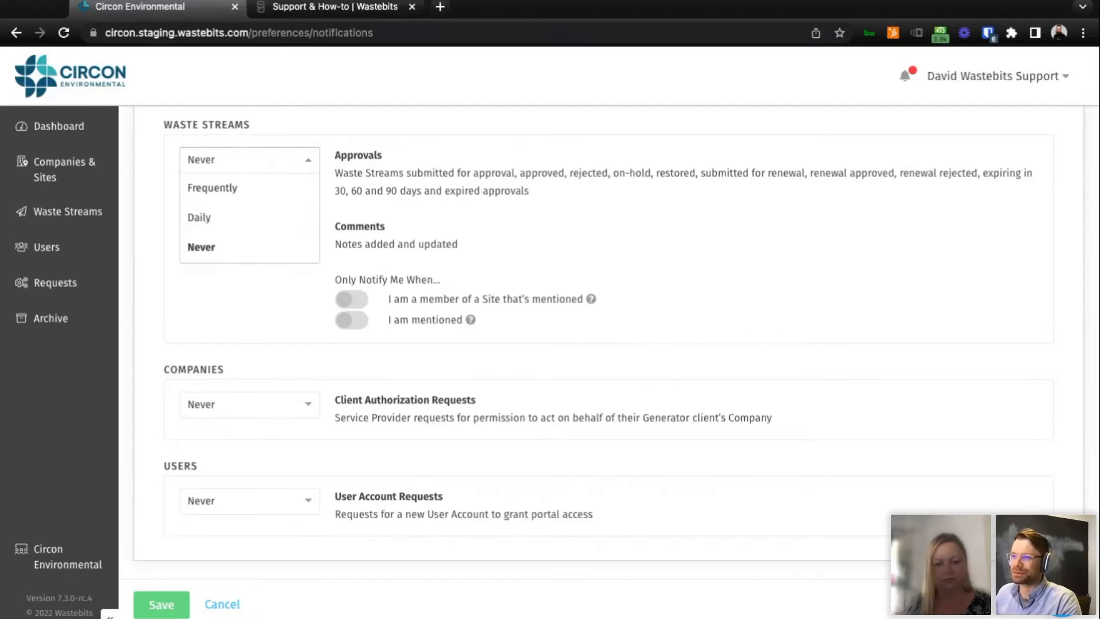
{"action": "left_click", "coordinate": [383, 237]}
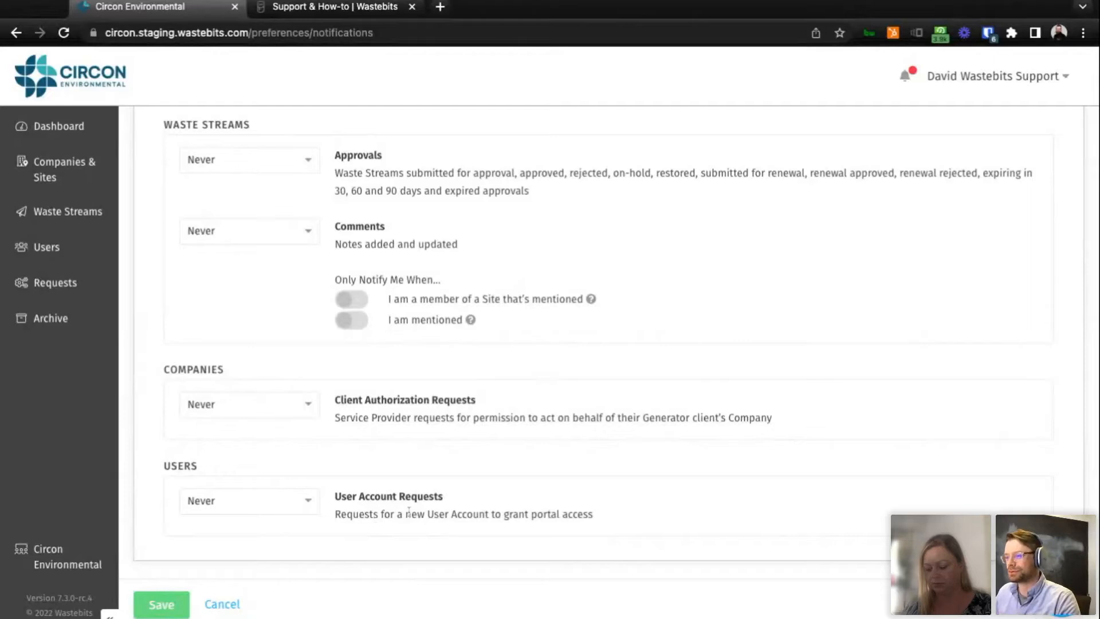
{"action": "scroll", "coordinate": [467, 450], "scroll_direction": "up", "scroll_amount": 3}
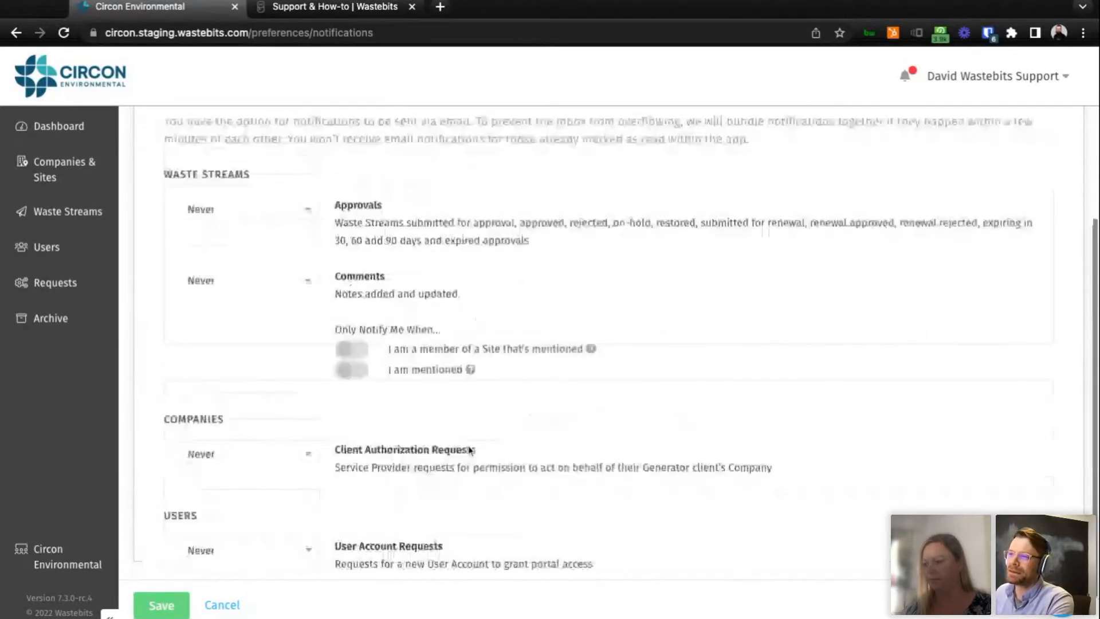
{"action": "left_click", "coordinate": [308, 268]}
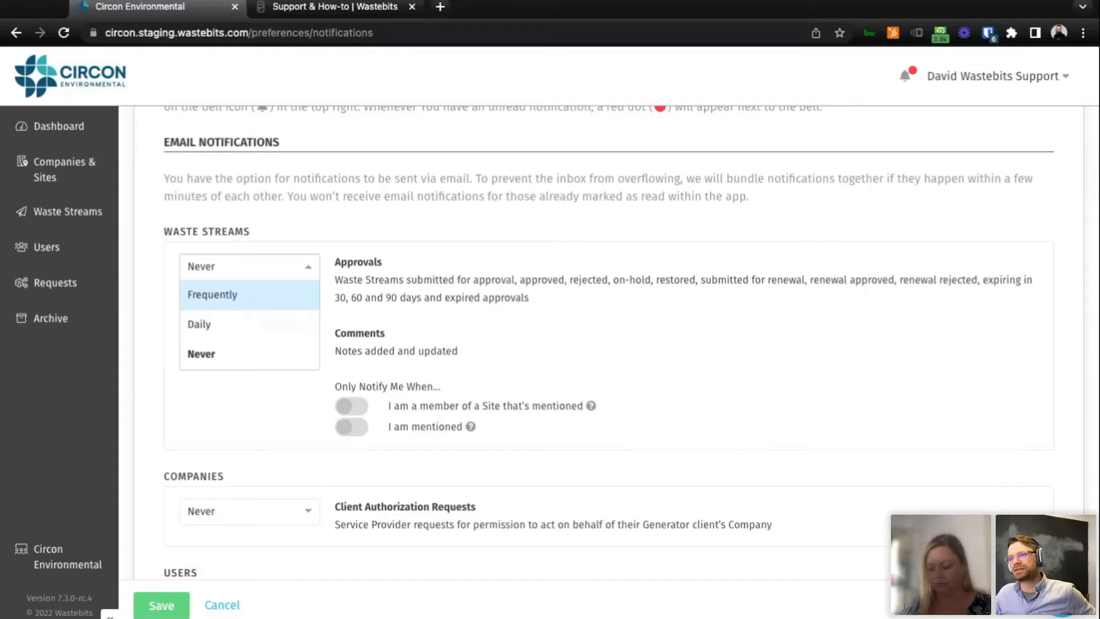
{"action": "left_click", "coordinate": [377, 317]}
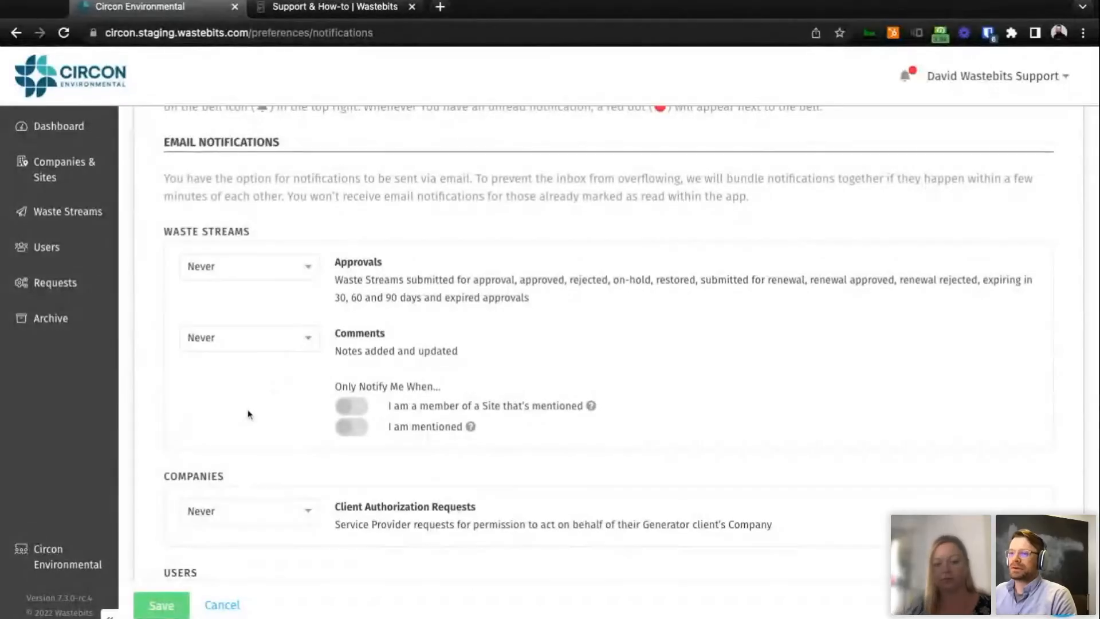
Open the Notifications page from the alert bell and review the choices for filtering by read status.
{"action": "scroll", "coordinate": [724, 409], "scroll_direction": "down", "scroll_amount": 2}
{"action": "scroll", "coordinate": [723, 407], "scroll_direction": "up", "scroll_amount": 3}
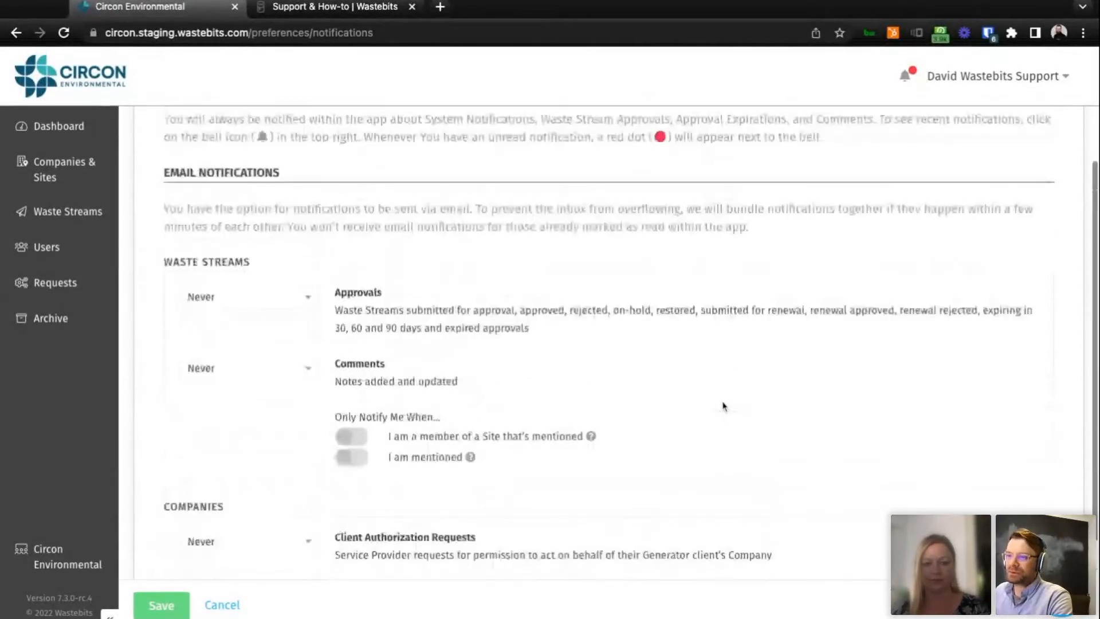
{"action": "scroll", "coordinate": [722, 405], "scroll_direction": "down", "scroll_amount": 3}
{"action": "scroll", "coordinate": [721, 404], "scroll_direction": "up", "scroll_amount": 5}
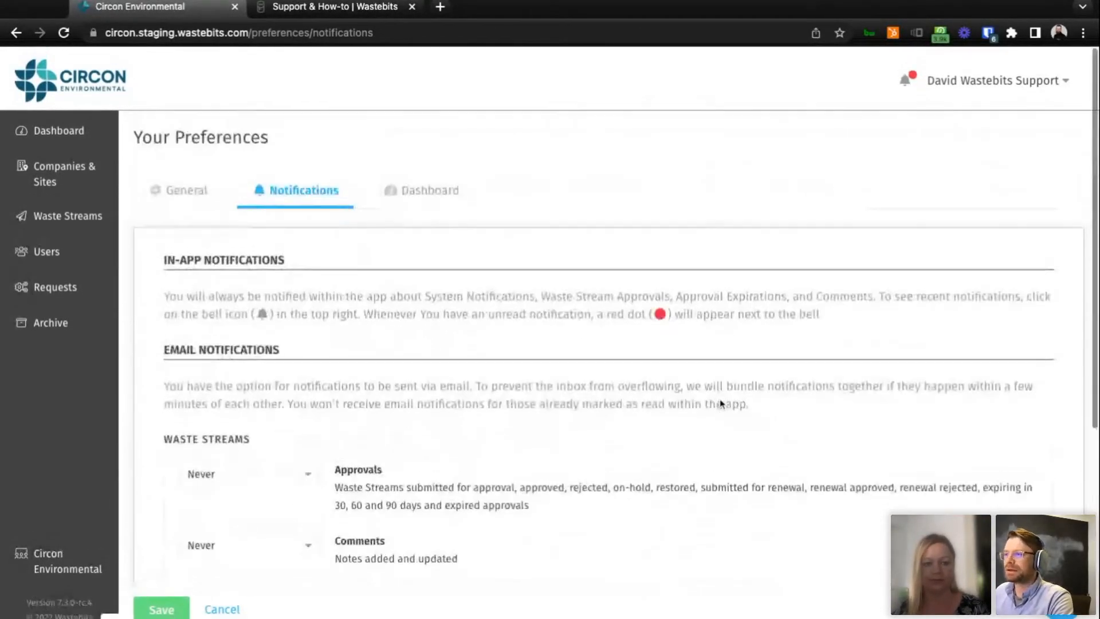
{"action": "left_click", "coordinate": [908, 84]}
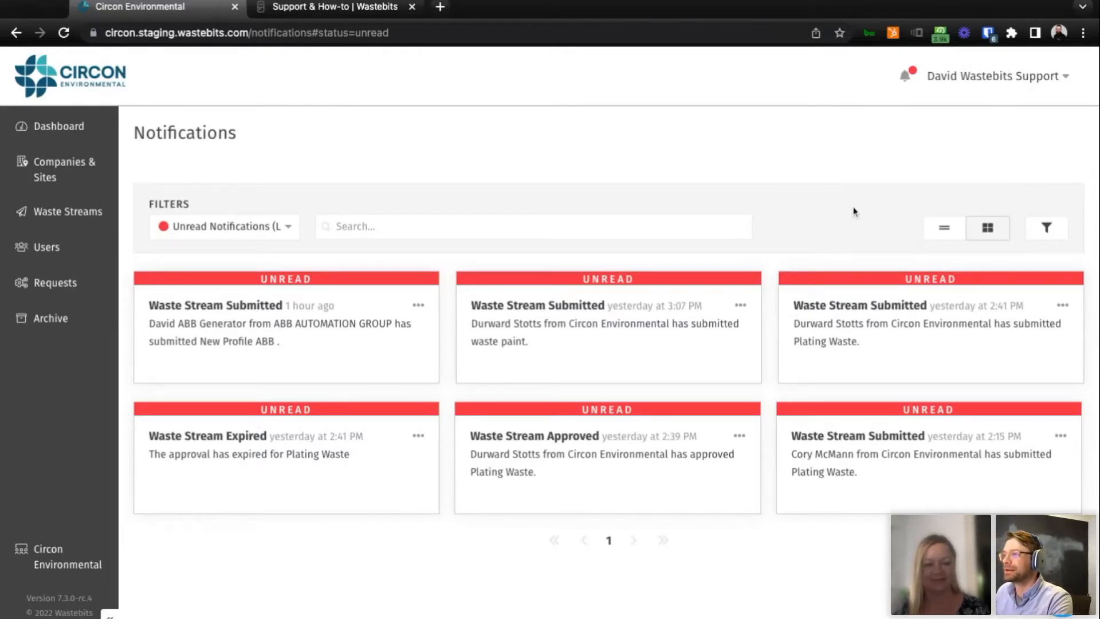
{"action": "left_click", "coordinate": [289, 227]}
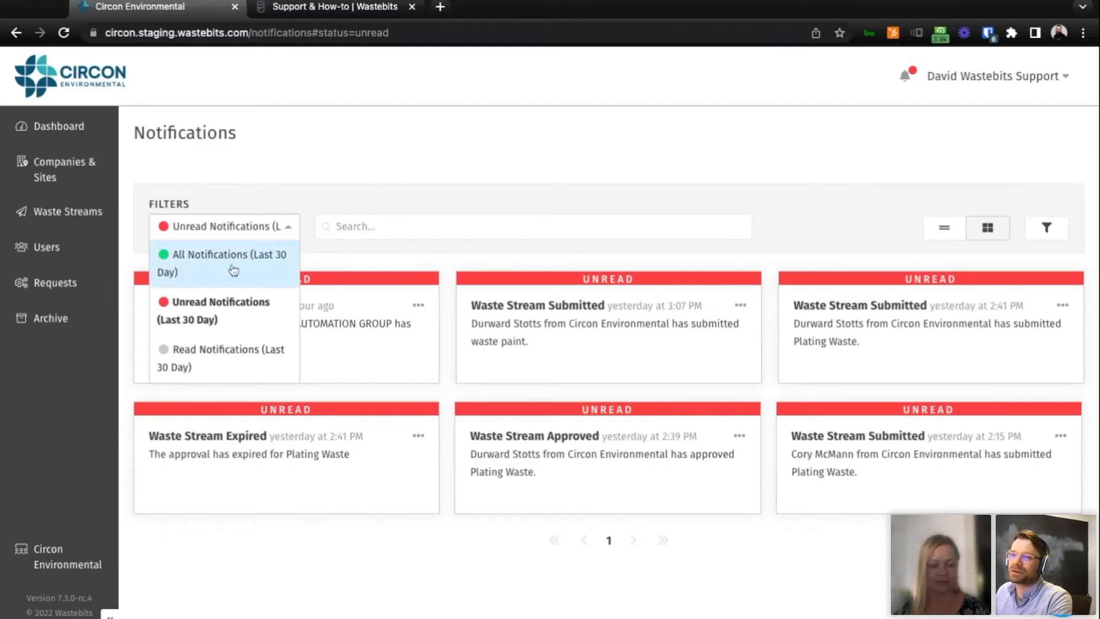
{"action": "left_click", "coordinate": [408, 204]}
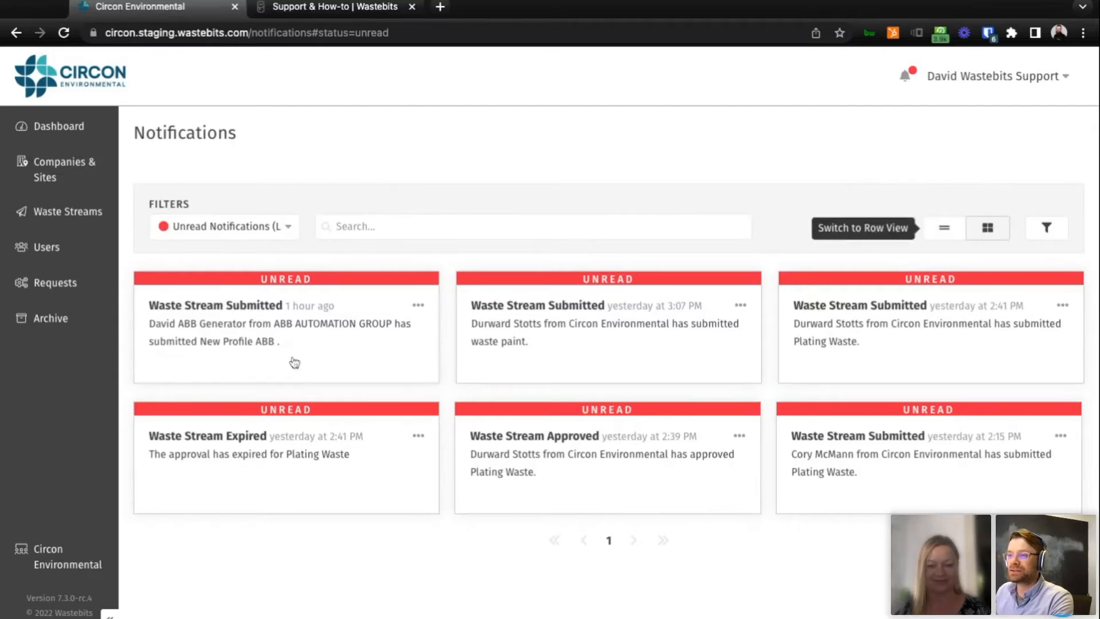
Compare the row and card layouts of the notifications and leave them in row view.
{"action": "left_click", "coordinate": [946, 229]}
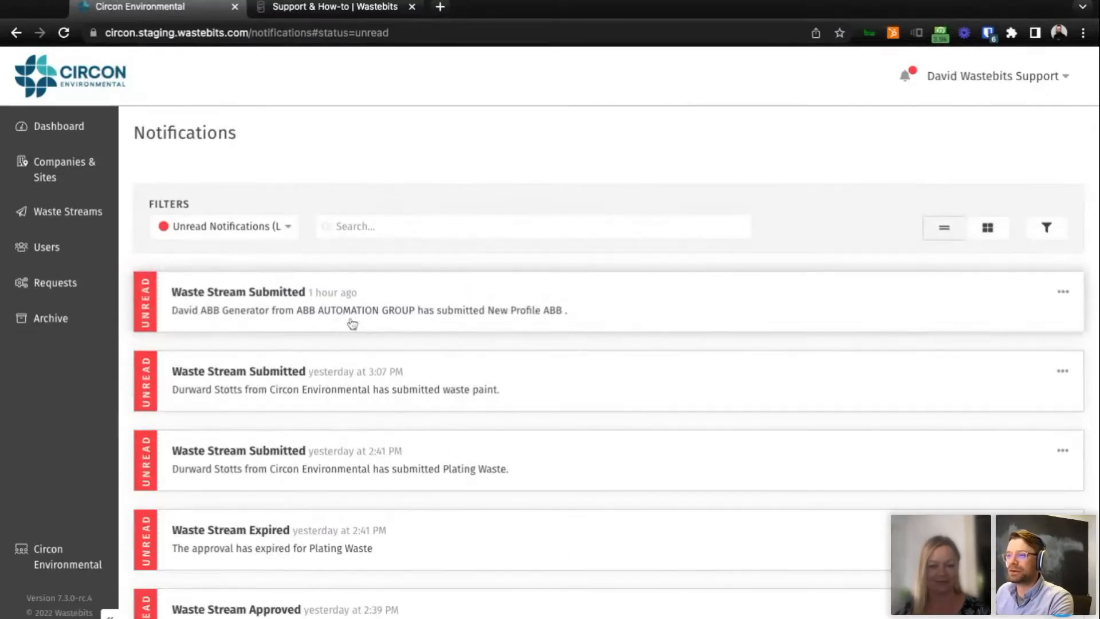
{"action": "left_click", "coordinate": [989, 230]}
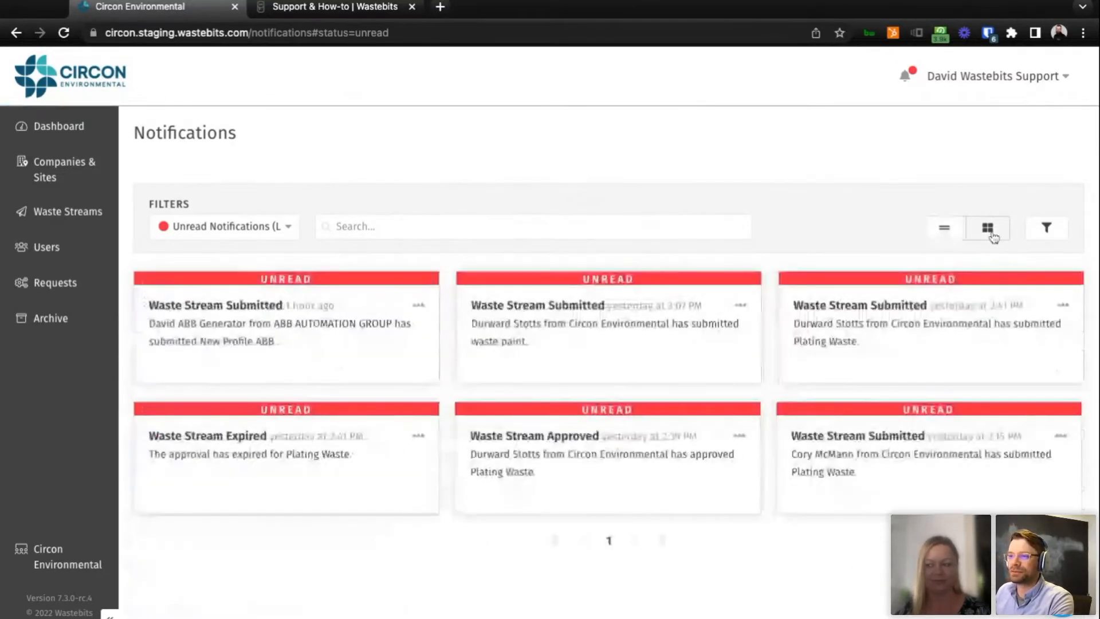
{"action": "left_click", "coordinate": [942, 239]}
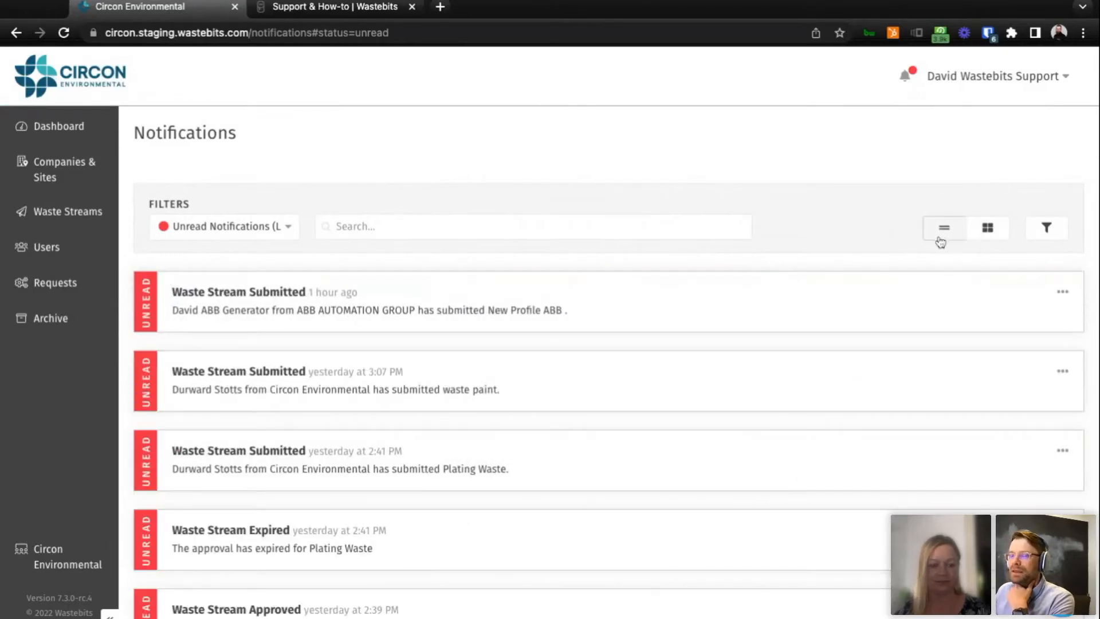
Filter the unread notifications by the type Waste Streams and the subtype Waste Stream Approved.
{"action": "left_click", "coordinate": [1047, 228]}
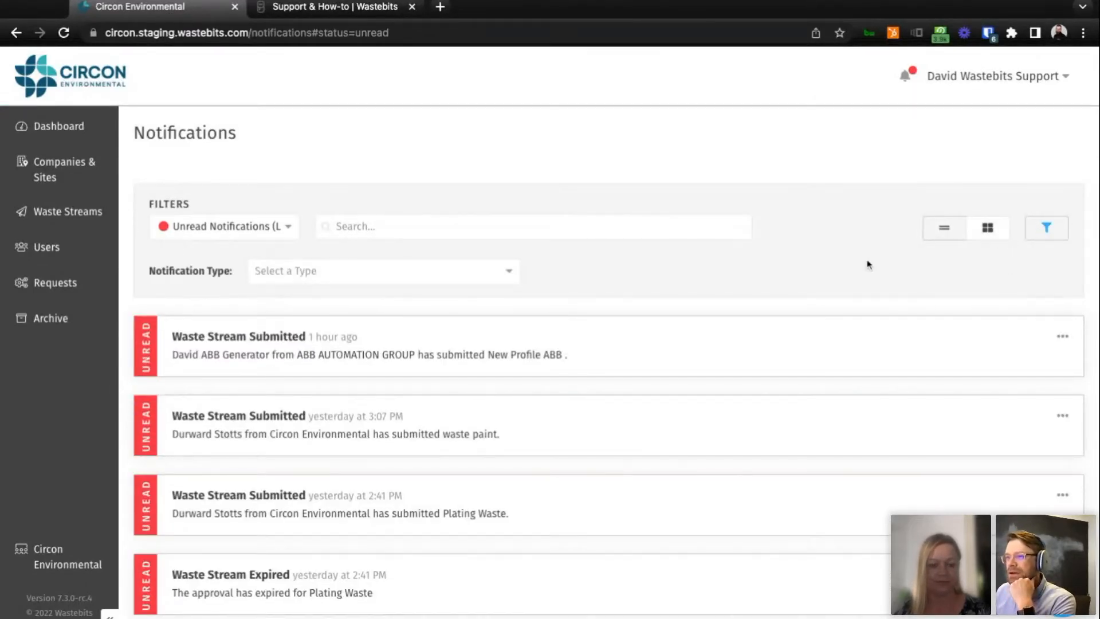
{"action": "scroll", "coordinate": [866, 265], "scroll_direction": "down", "scroll_amount": 2}
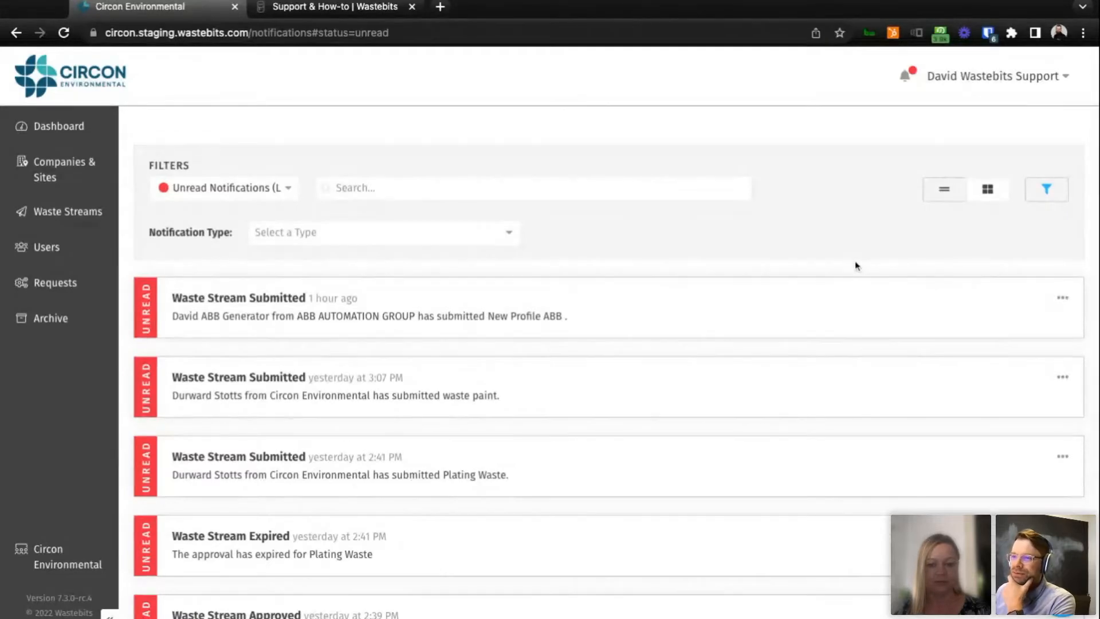
{"action": "scroll", "coordinate": [857, 266], "scroll_direction": "up", "scroll_amount": 1}
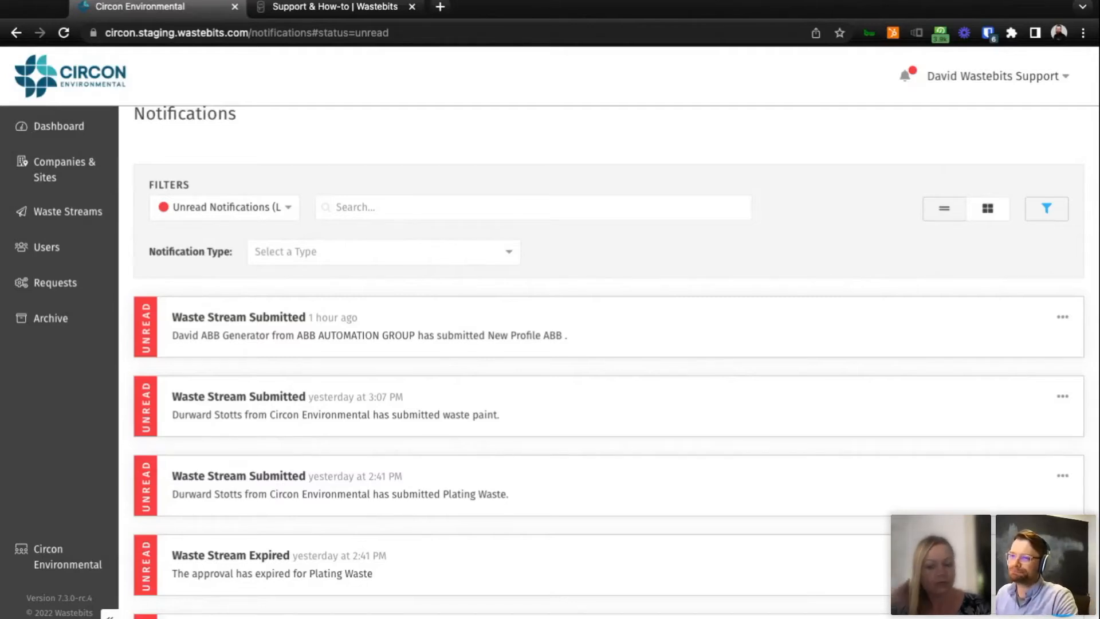
{"action": "left_click", "coordinate": [491, 255]}
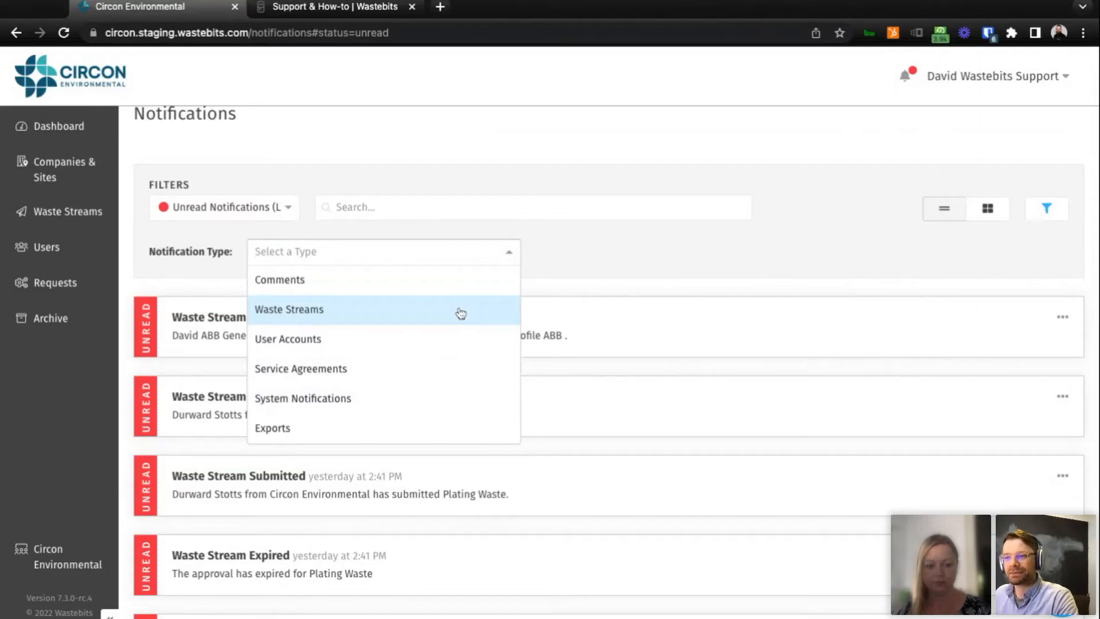
{"action": "left_click", "coordinate": [379, 317]}
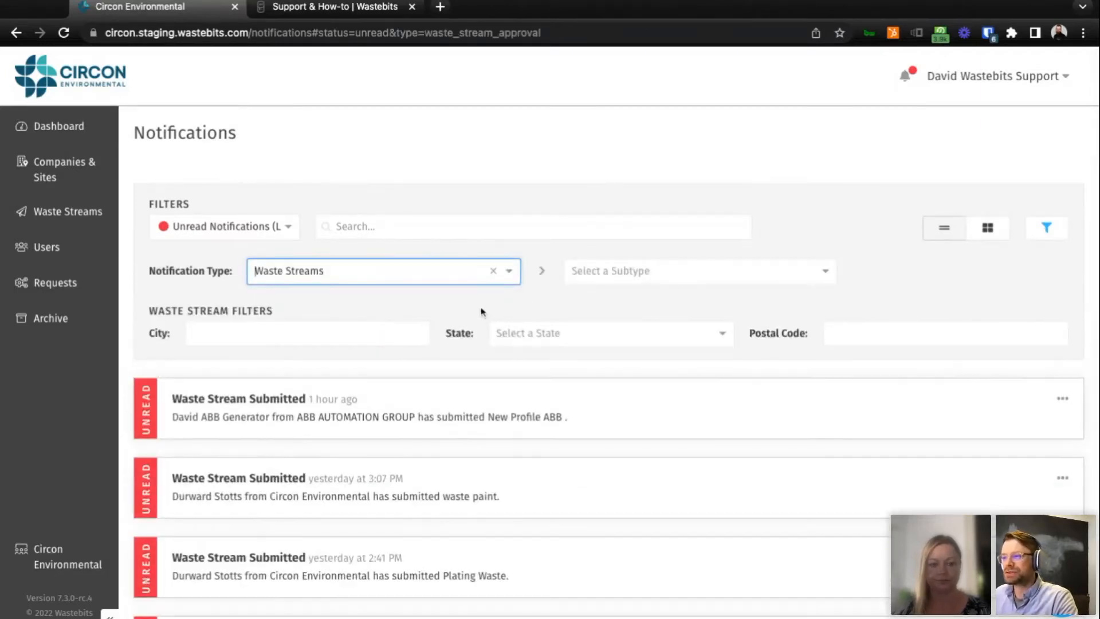
{"action": "left_click", "coordinate": [670, 282]}
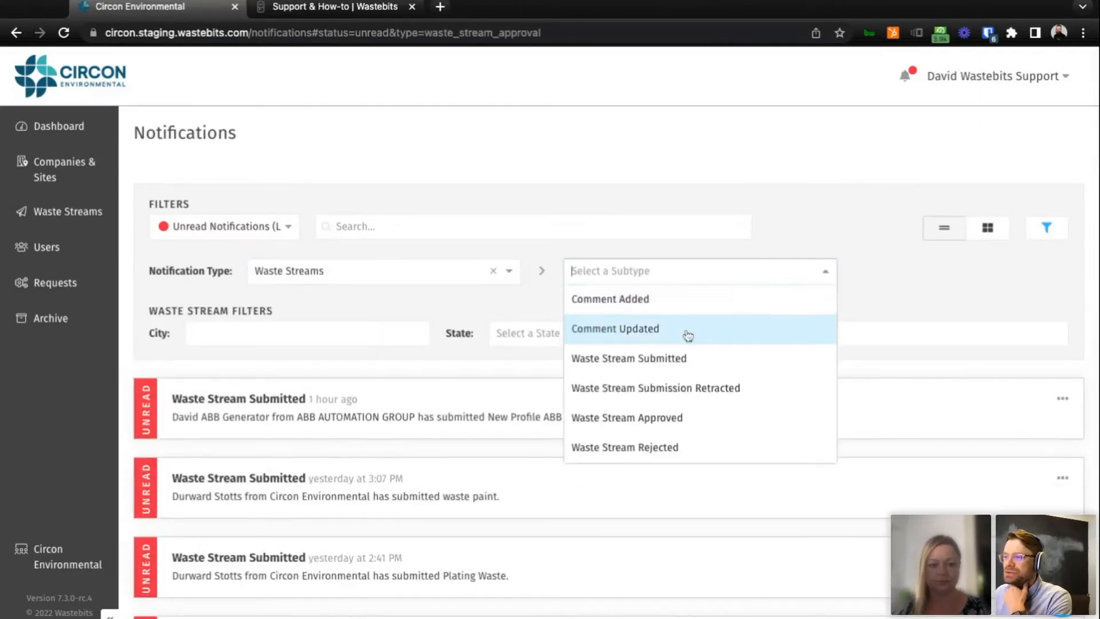
{"action": "left_click", "coordinate": [685, 420]}
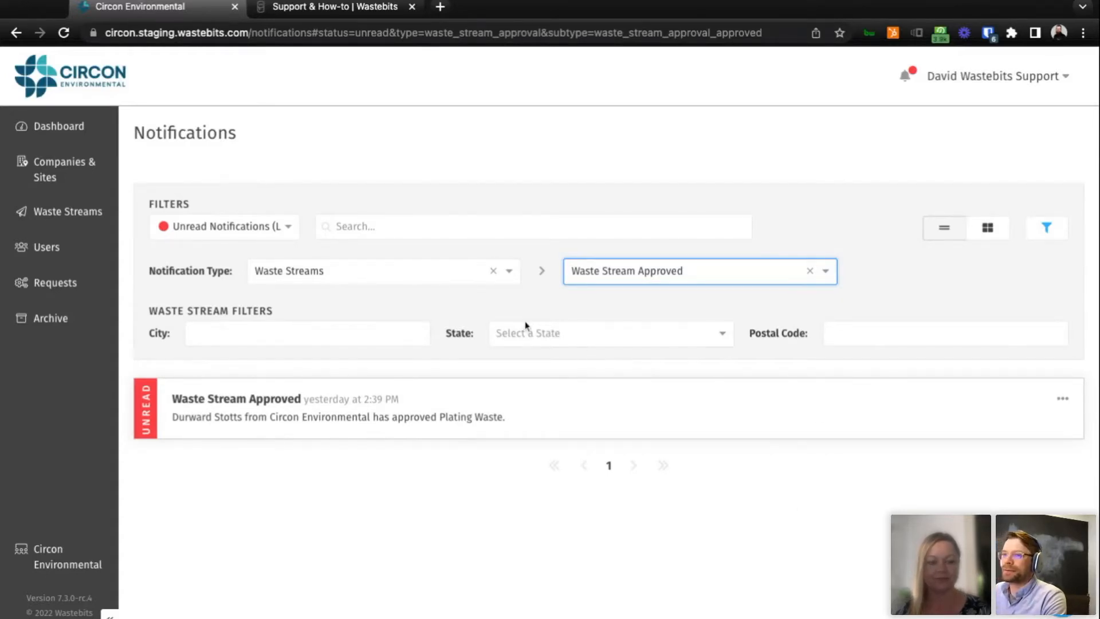
Return to Your Preferences and look over the General user interface settings.
{"action": "left_click", "coordinate": [996, 76]}
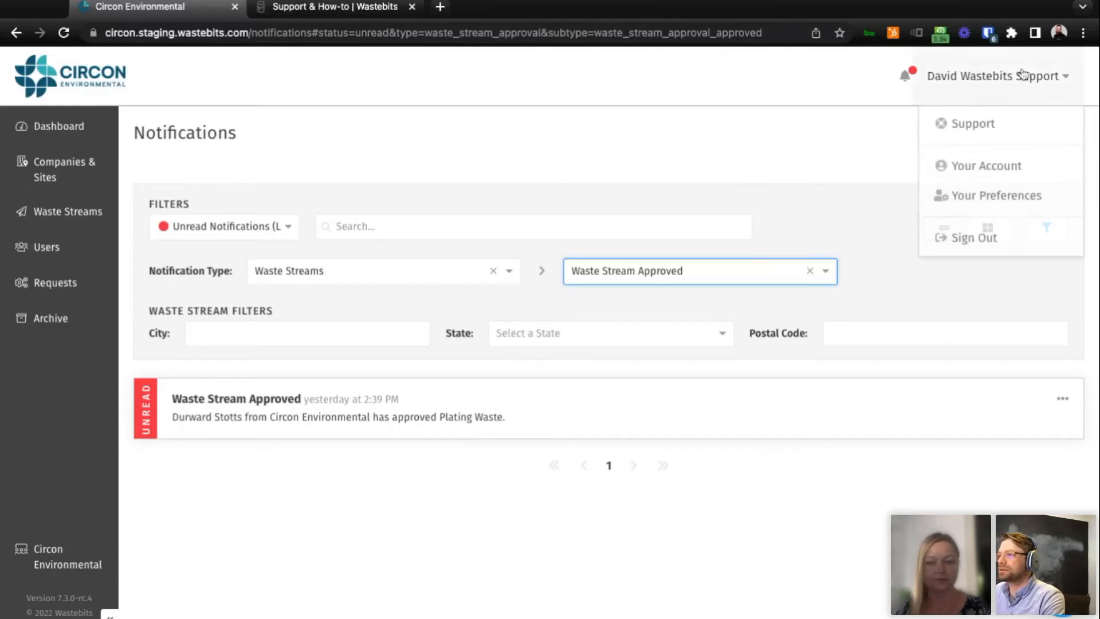
{"action": "left_click", "coordinate": [992, 195]}
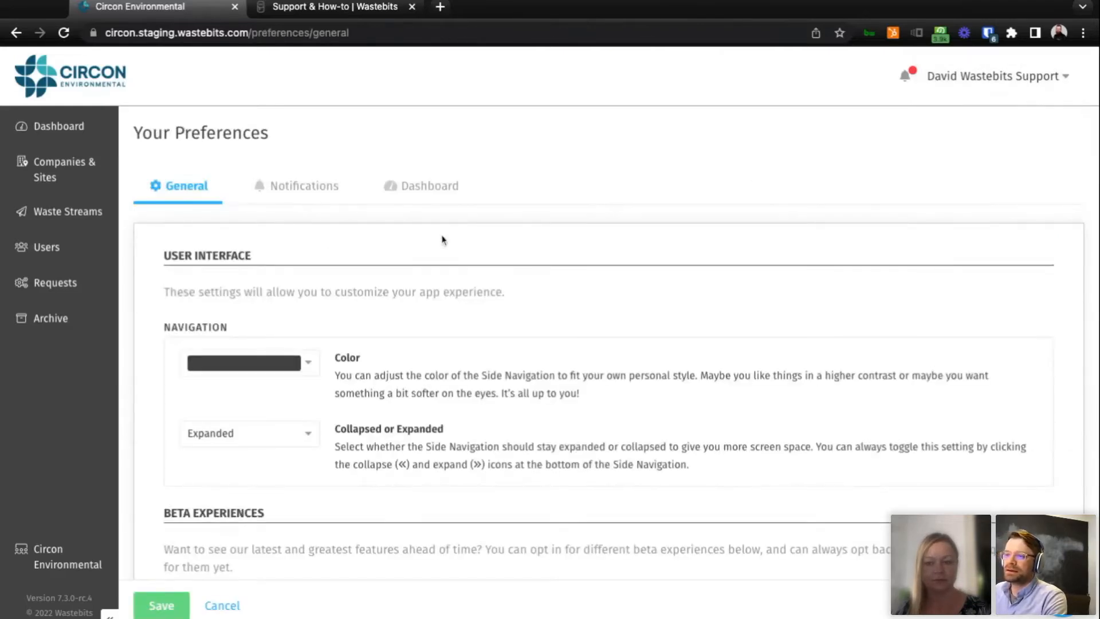
{"action": "scroll", "coordinate": [442, 239], "scroll_direction": "down", "scroll_amount": 5}
{"action": "scroll", "coordinate": [450, 235], "scroll_direction": "up", "scroll_amount": 5}
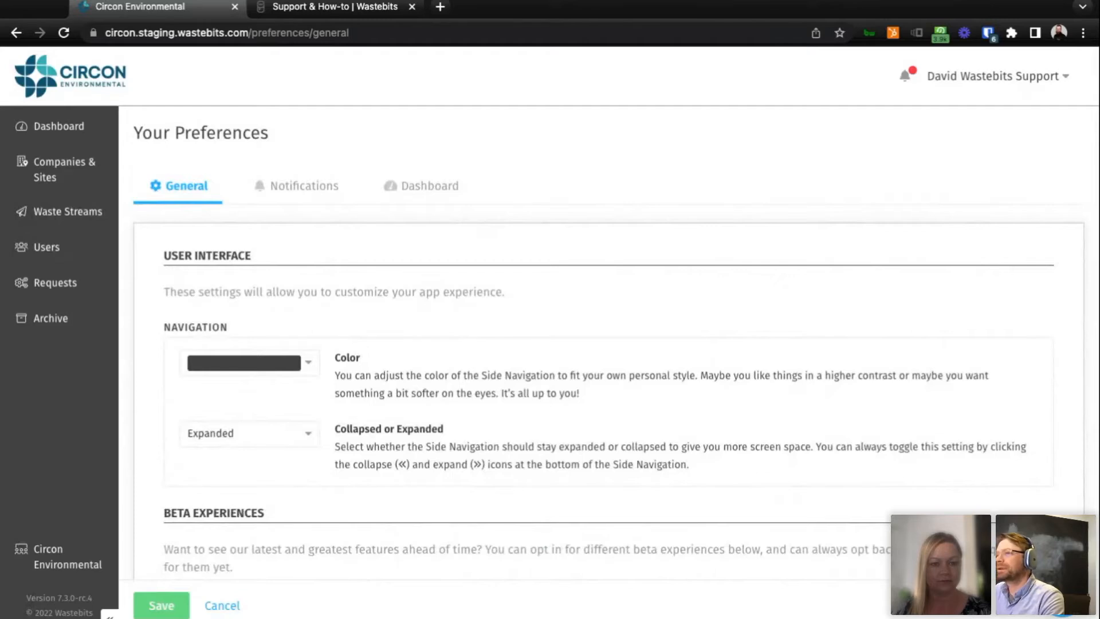
Open Companies & Sites and review the company list along with its company type filter choices.
{"action": "left_click", "coordinate": [102, 165]}
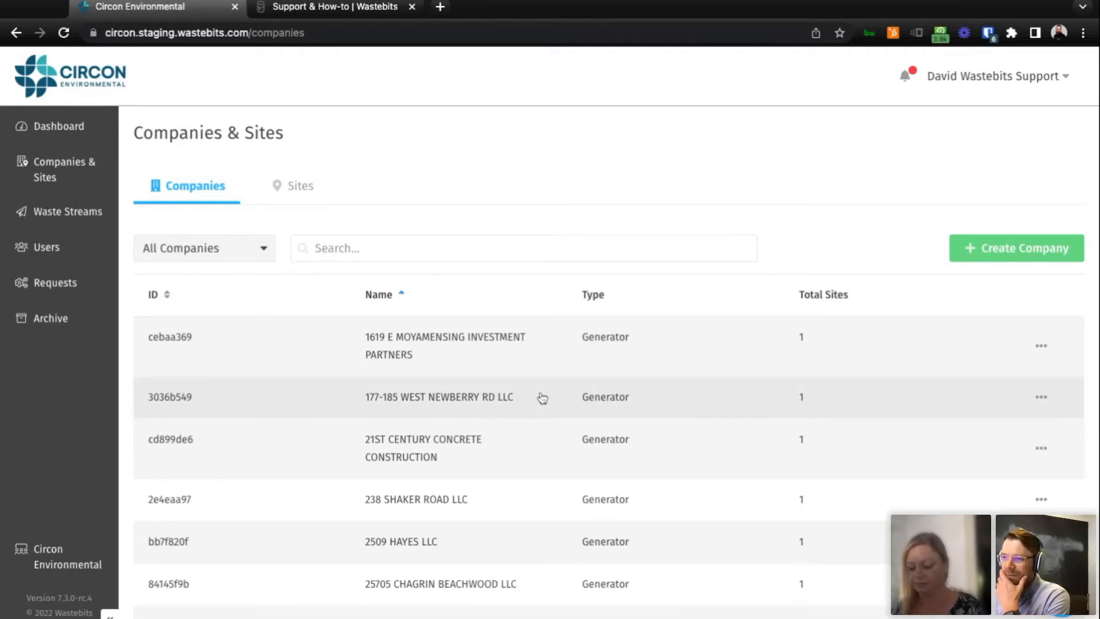
{"action": "scroll", "coordinate": [541, 398], "scroll_direction": "down", "scroll_amount": 15}
{"action": "scroll", "coordinate": [585, 467], "scroll_direction": "up", "scroll_amount": 15}
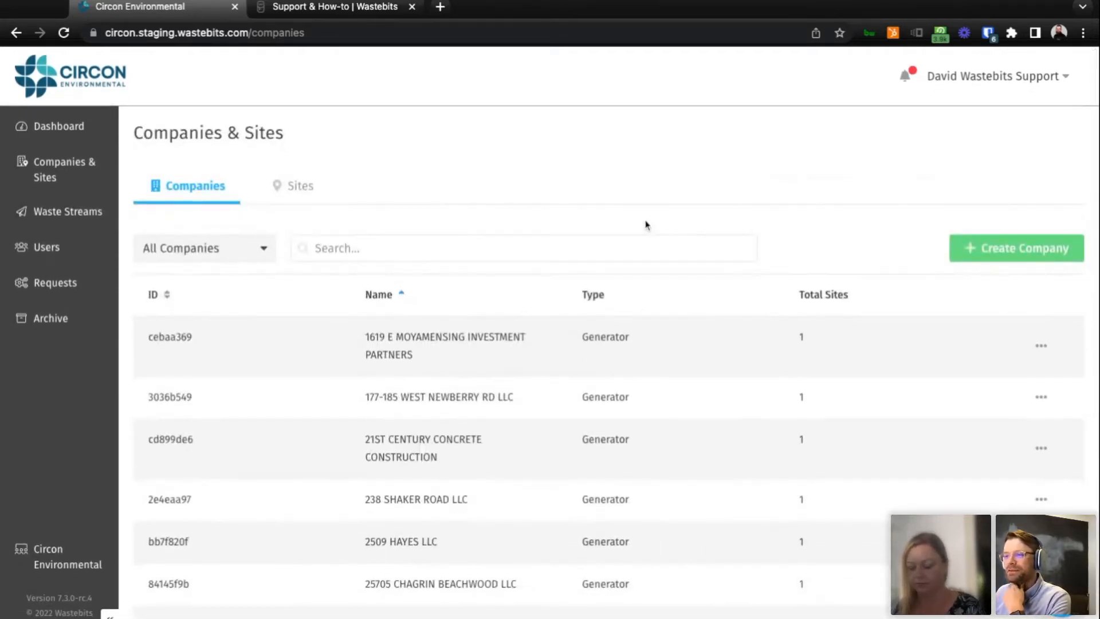
{"action": "left_click", "coordinate": [269, 261]}
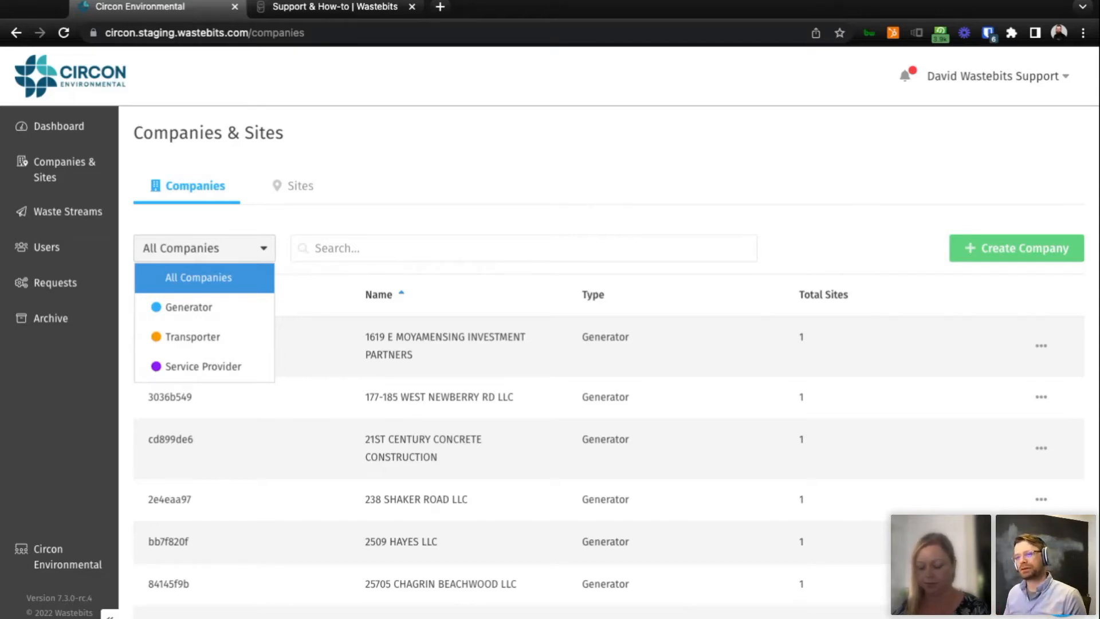
{"action": "left_click", "coordinate": [435, 249]}
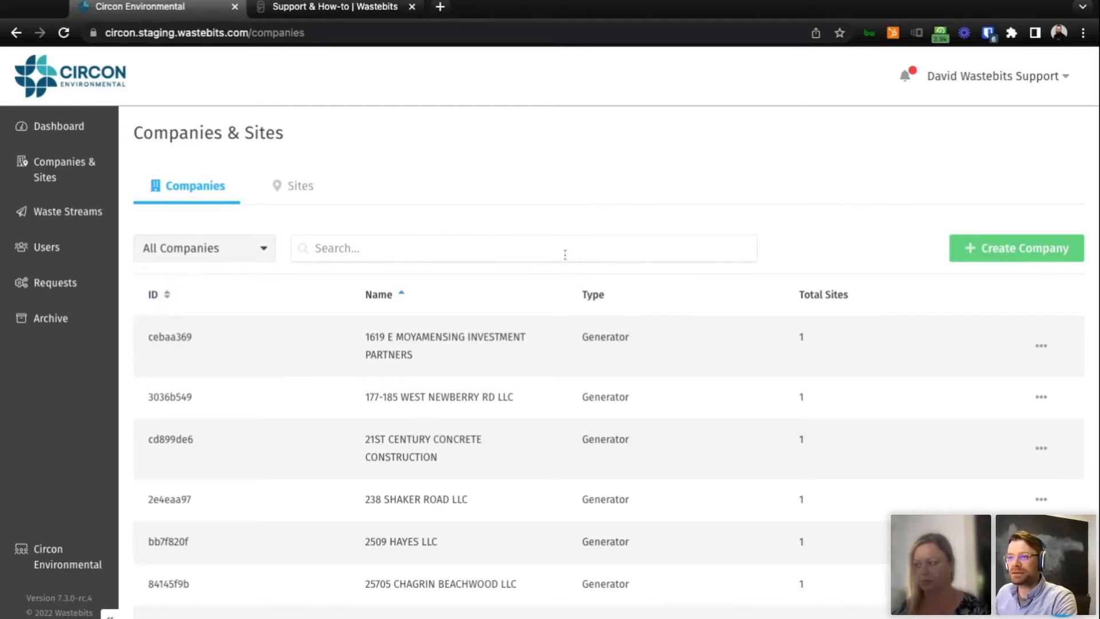
View the Sites list, return to the Companies list and browse through its entries.
{"action": "left_click", "coordinate": [287, 187]}
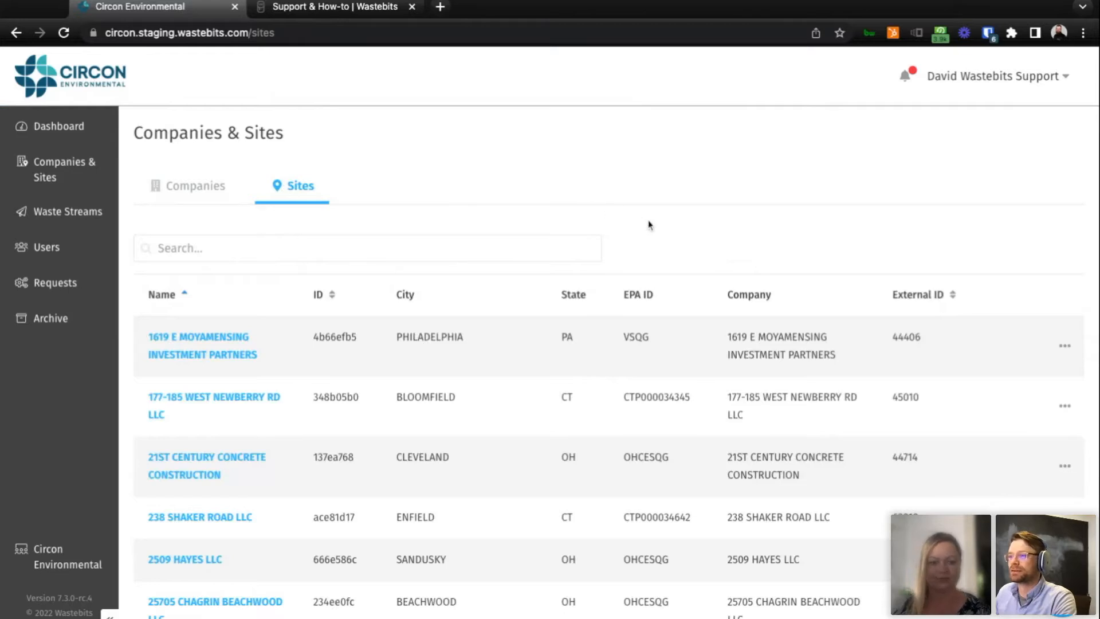
{"action": "left_click", "coordinate": [172, 193]}
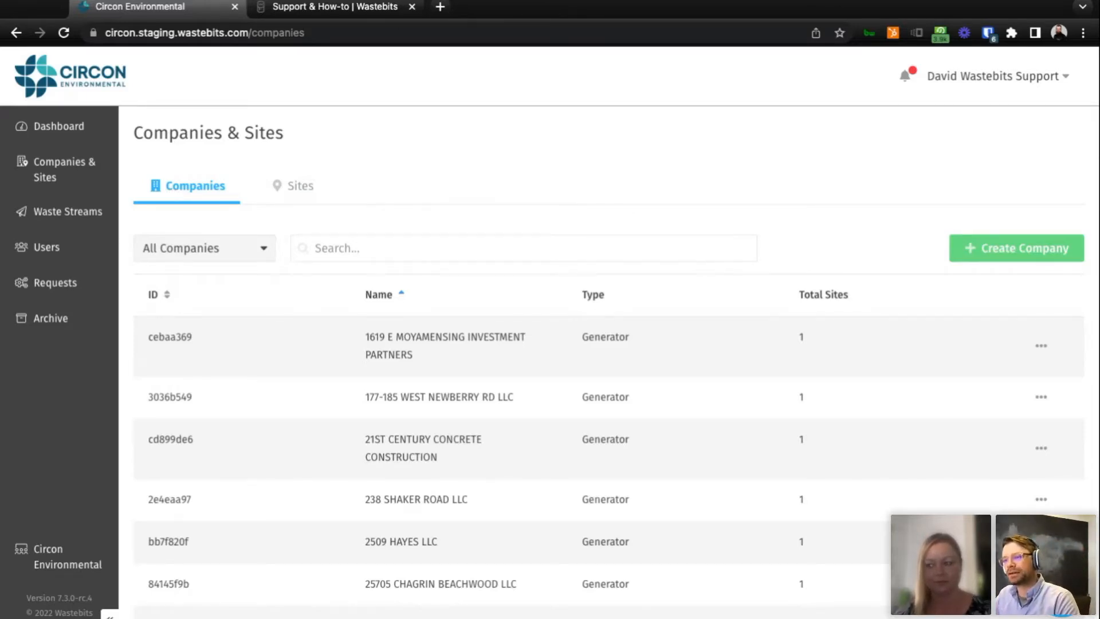
{"action": "scroll", "coordinate": [467, 393], "scroll_direction": "down", "scroll_amount": 5}
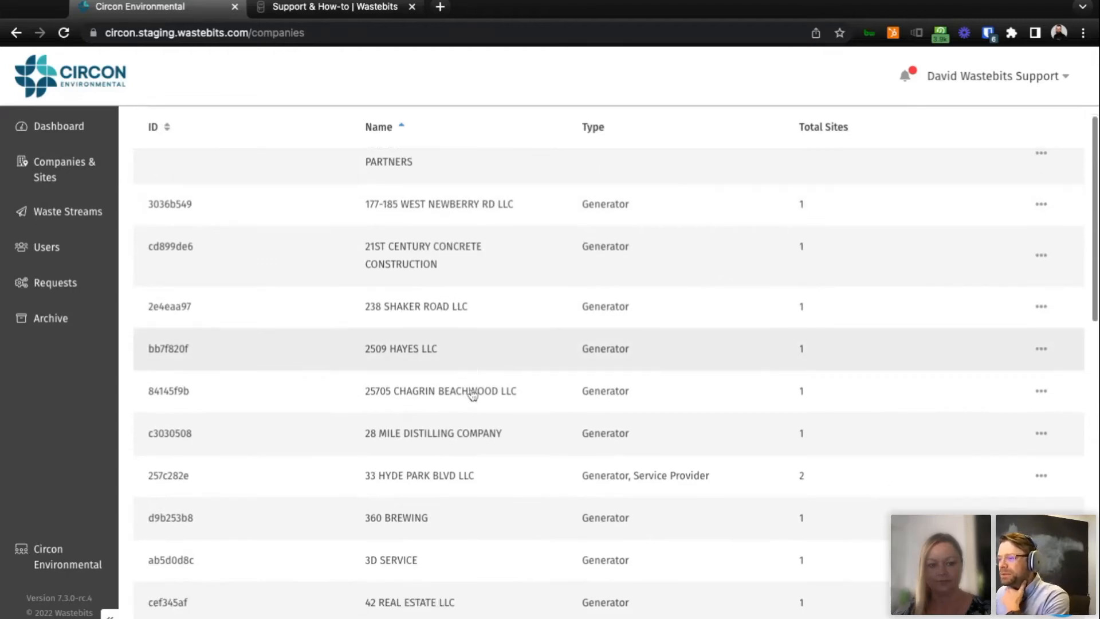
{"action": "scroll", "coordinate": [500, 394], "scroll_direction": "down", "scroll_amount": 5}
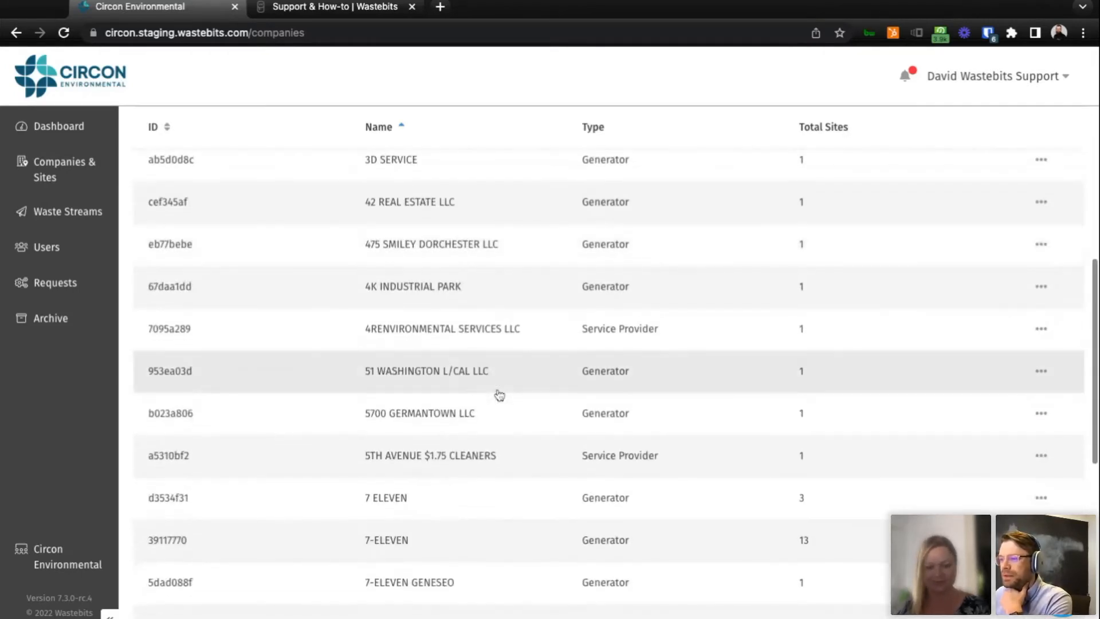
Open the 7-ELEVEN generator company with 13 sites from the Companies list and review its company details.
{"action": "scroll", "coordinate": [510, 470], "scroll_direction": "down", "scroll_amount": 1}
{"action": "left_click", "coordinate": [511, 479]}
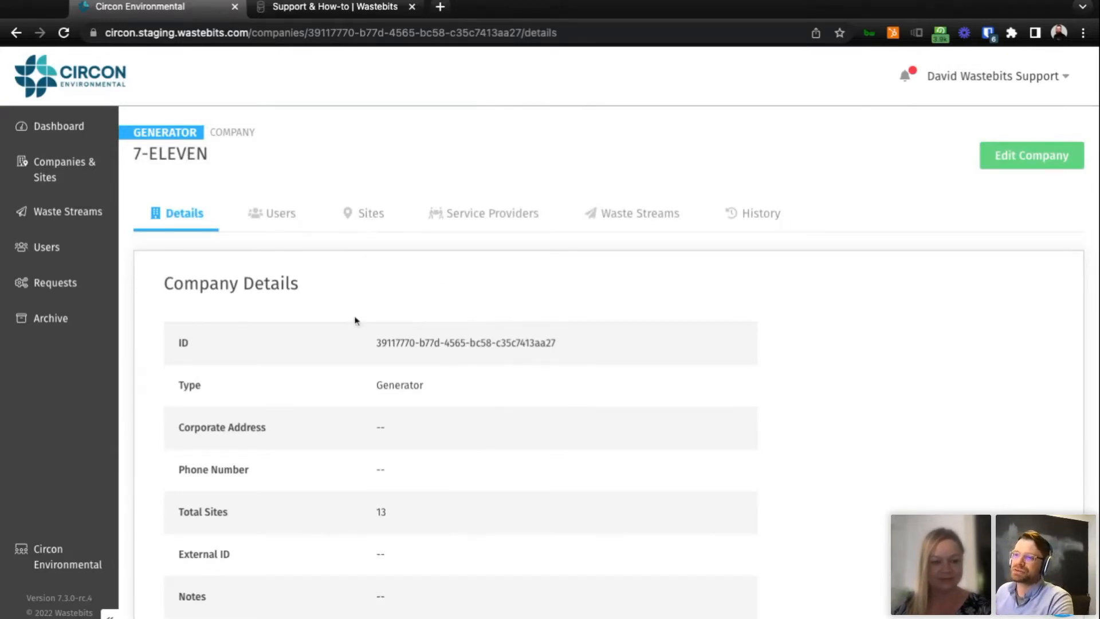
{"action": "scroll", "coordinate": [491, 378], "scroll_direction": "down", "scroll_amount": 1}
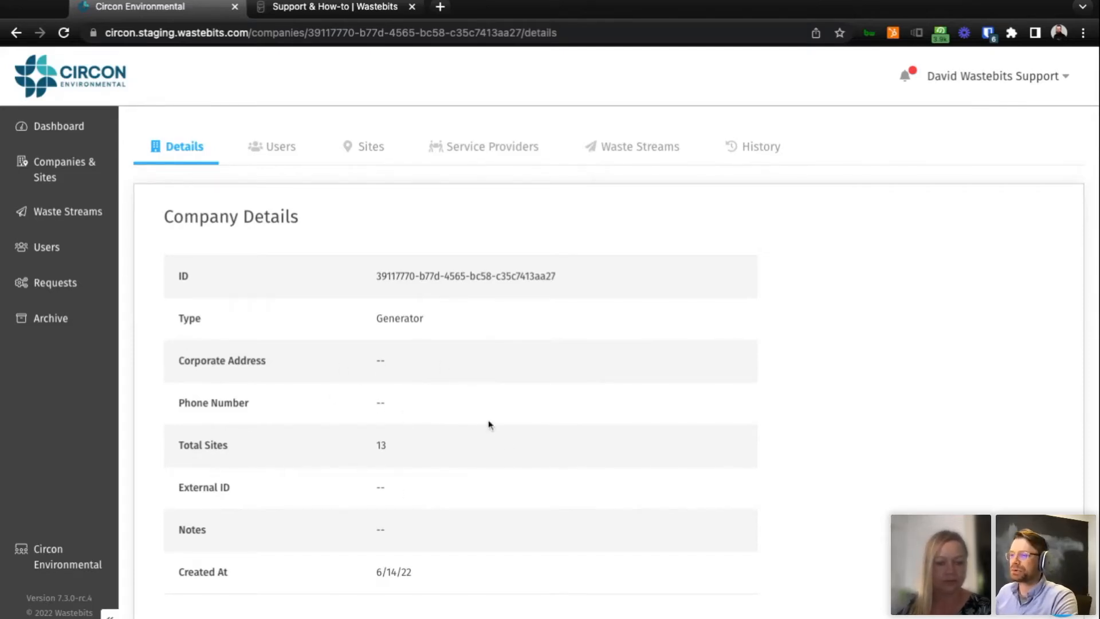
{"action": "scroll", "coordinate": [478, 440], "scroll_direction": "up", "scroll_amount": 1}
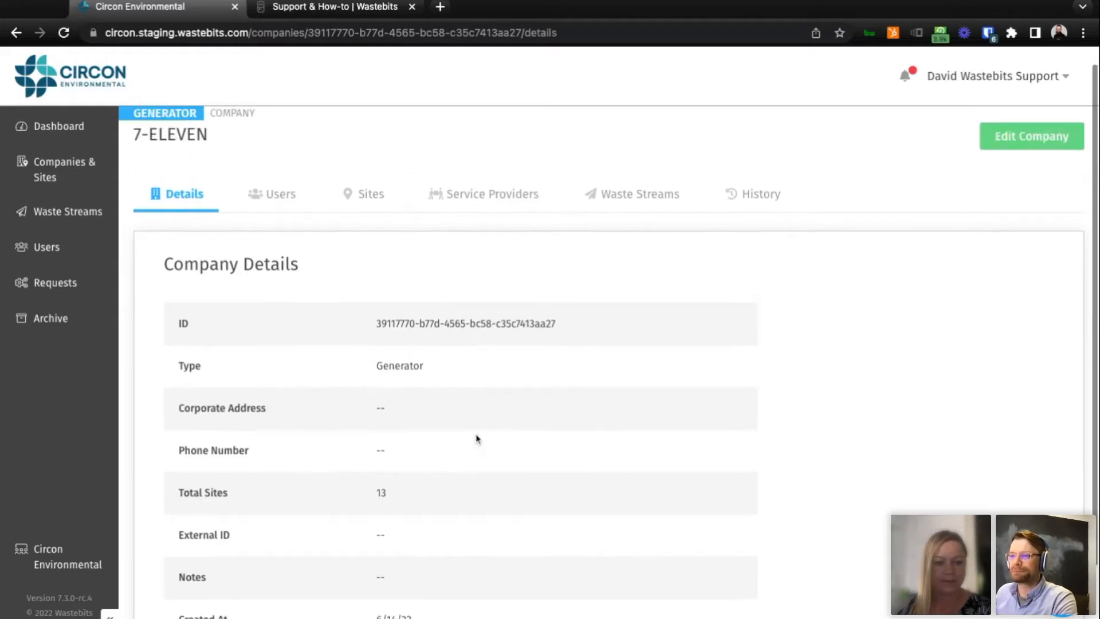
View the list of sites belonging to the 7-ELEVEN company and look through its entries.
{"action": "left_click", "coordinate": [352, 204]}
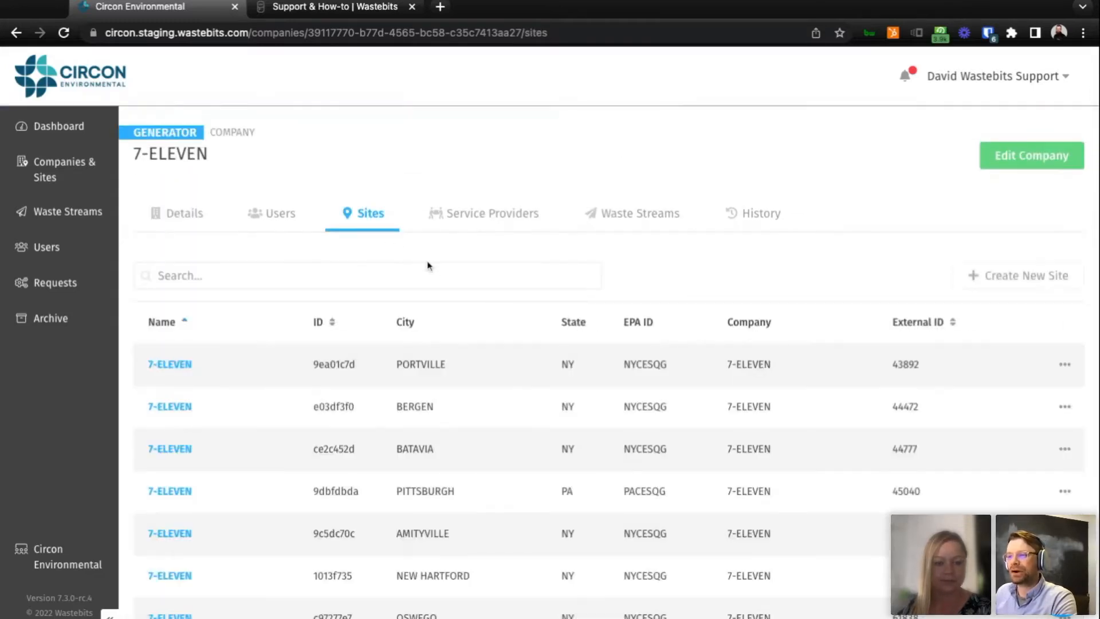
{"action": "scroll", "coordinate": [492, 398], "scroll_direction": "down", "scroll_amount": 5}
{"action": "scroll", "coordinate": [494, 396], "scroll_direction": "down", "scroll_amount": 1}
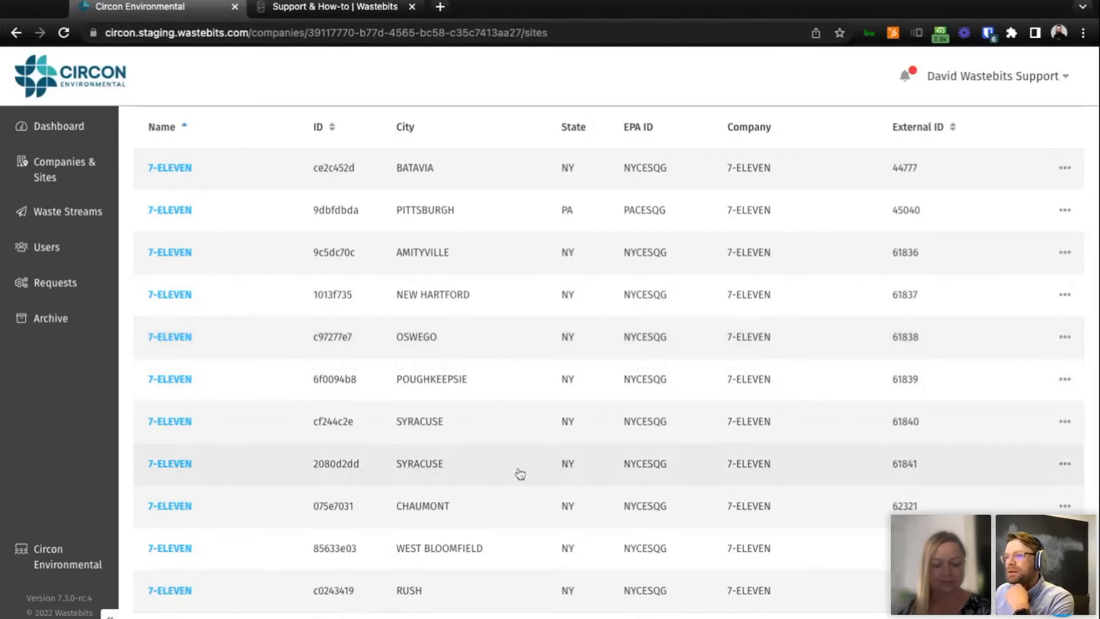
{"action": "scroll", "coordinate": [518, 472], "scroll_direction": "down", "scroll_amount": 1}
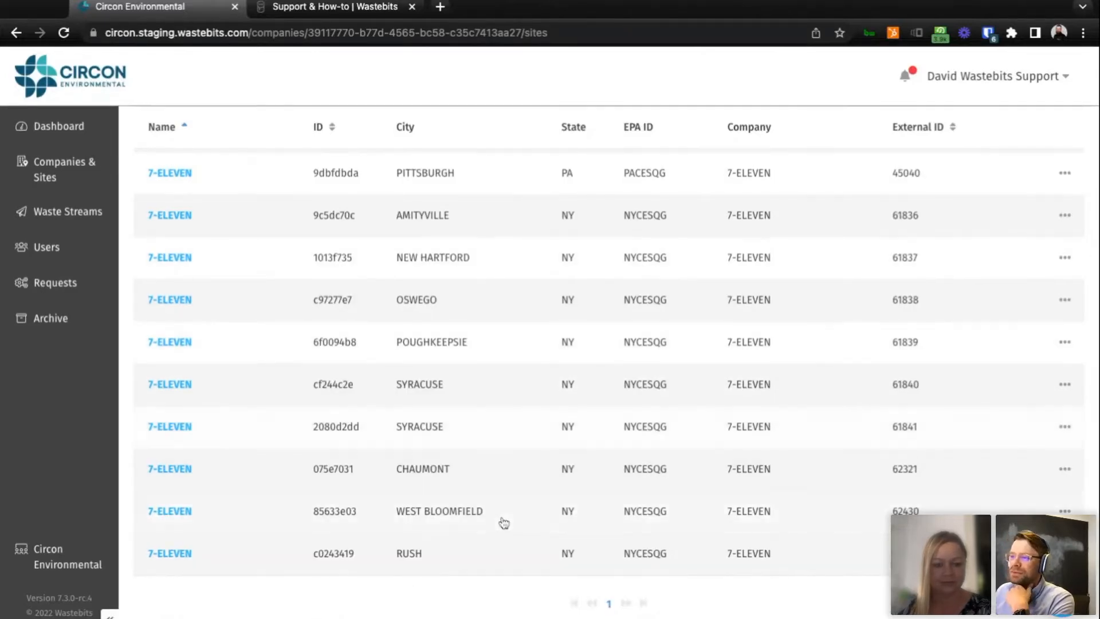
{"action": "scroll", "coordinate": [503, 521], "scroll_direction": "up", "scroll_amount": 3}
{"action": "scroll", "coordinate": [504, 521], "scroll_direction": "up", "scroll_amount": 1}
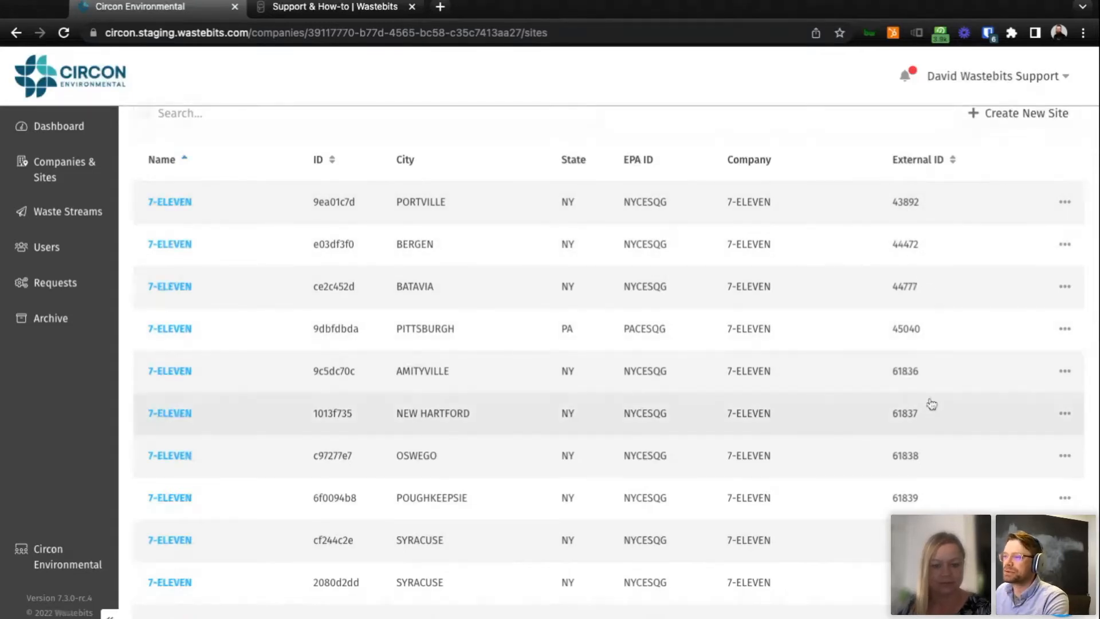
{"action": "scroll", "coordinate": [917, 421], "scroll_direction": "up", "scroll_amount": 3}
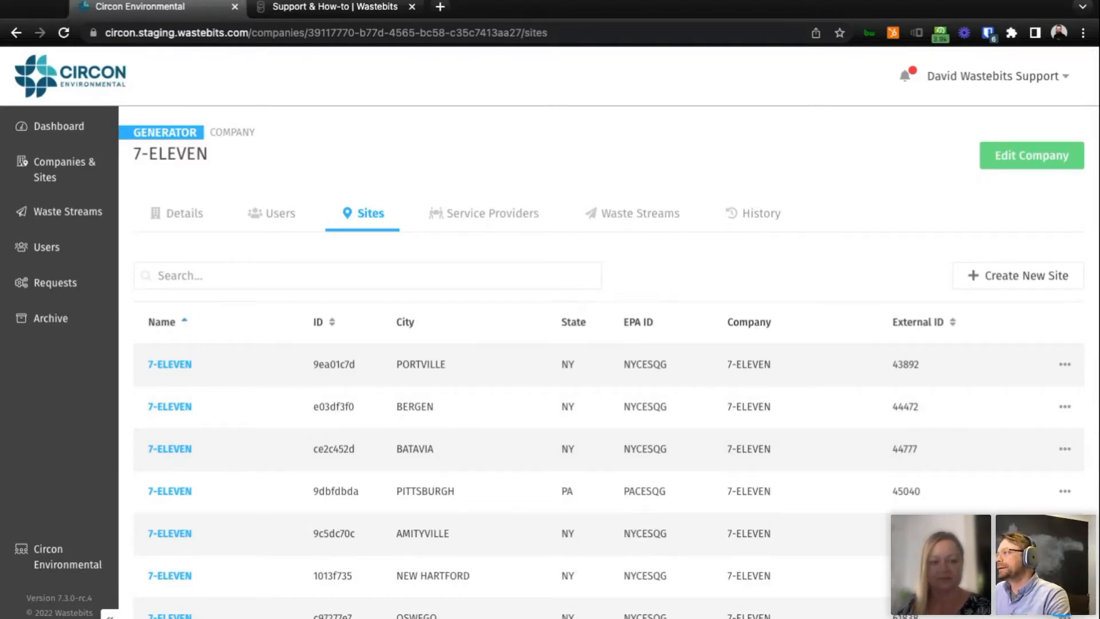
Return to Companies & Sites, start creating a company and enter the company name New Generator.
{"action": "left_click", "coordinate": [63, 166]}
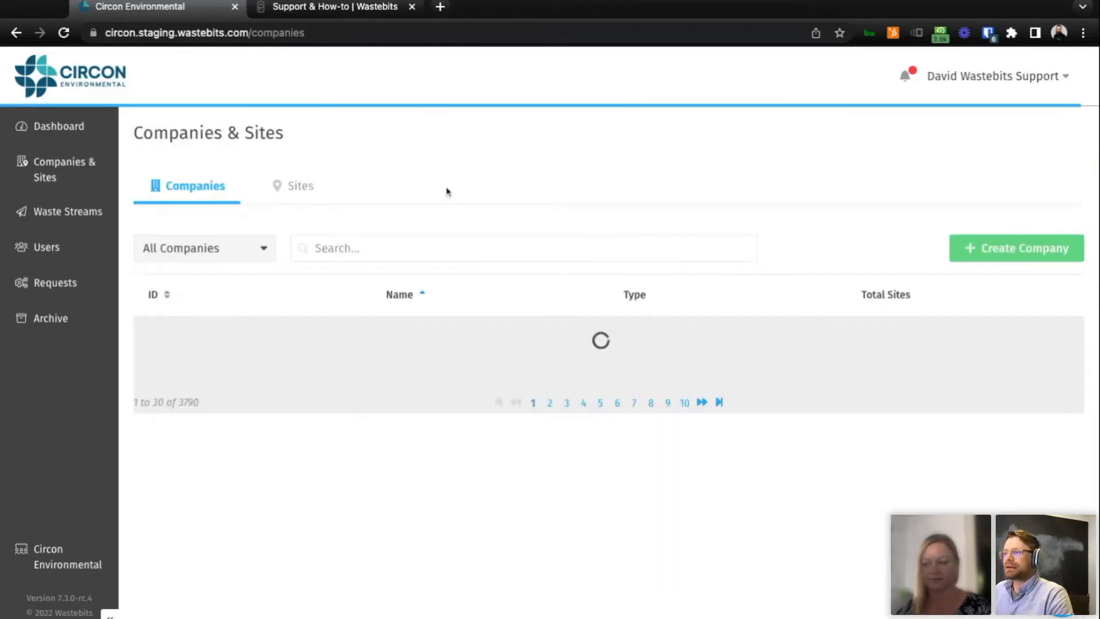
{"action": "left_click", "coordinate": [1013, 247]}
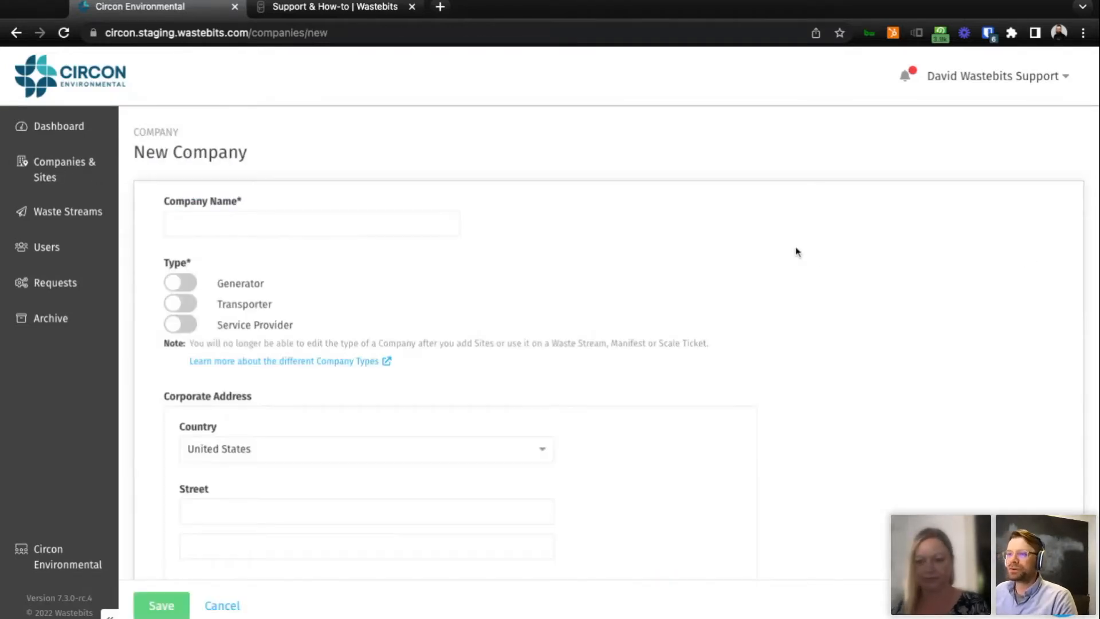
{"action": "type", "text": "New"}
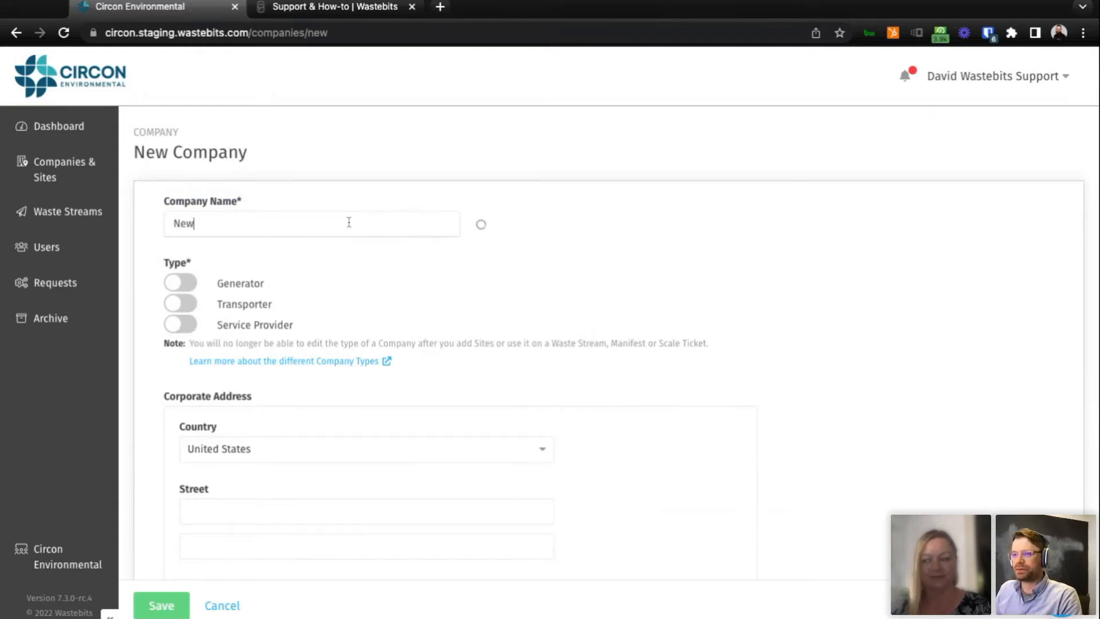
{"action": "type", "text": " Compa"}
{"action": "key", "text": "BackSpace"}
{"action": "key", "text": "BackSpace"}
{"action": "key", "text": "BackSpace"}
{"action": "key", "text": "BackSpace"}
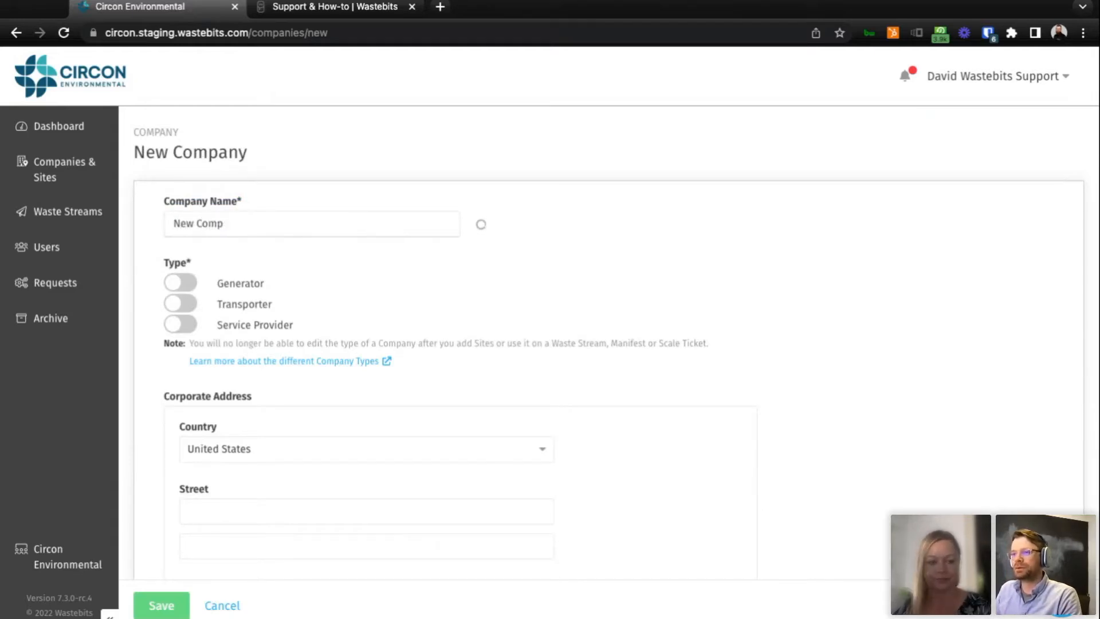
{"action": "key", "text": "BackSpace"}
{"action": "type", "text": "Generator"}
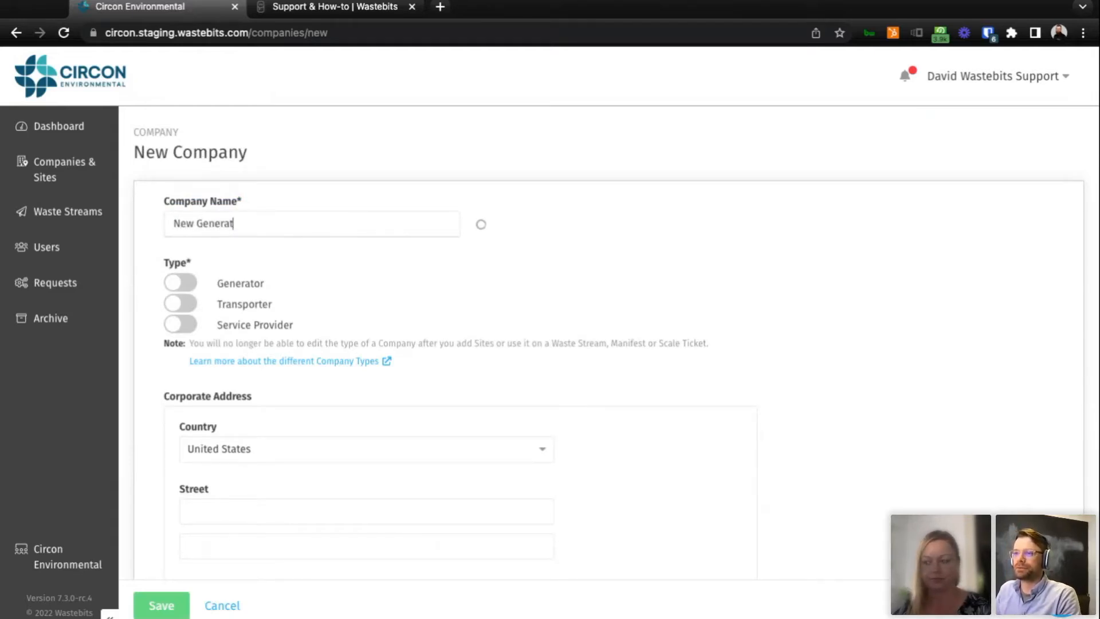
{"action": "scroll", "coordinate": [367, 255], "scroll_direction": "down", "scroll_amount": 1}
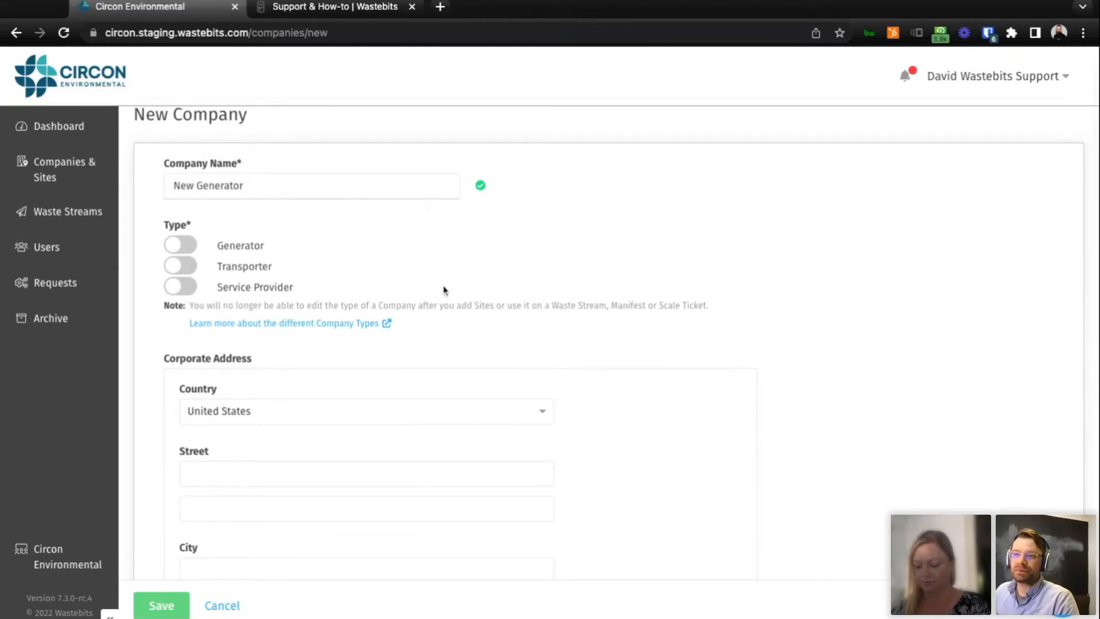
{"action": "scroll", "coordinate": [441, 289], "scroll_direction": "up", "scroll_amount": 1}
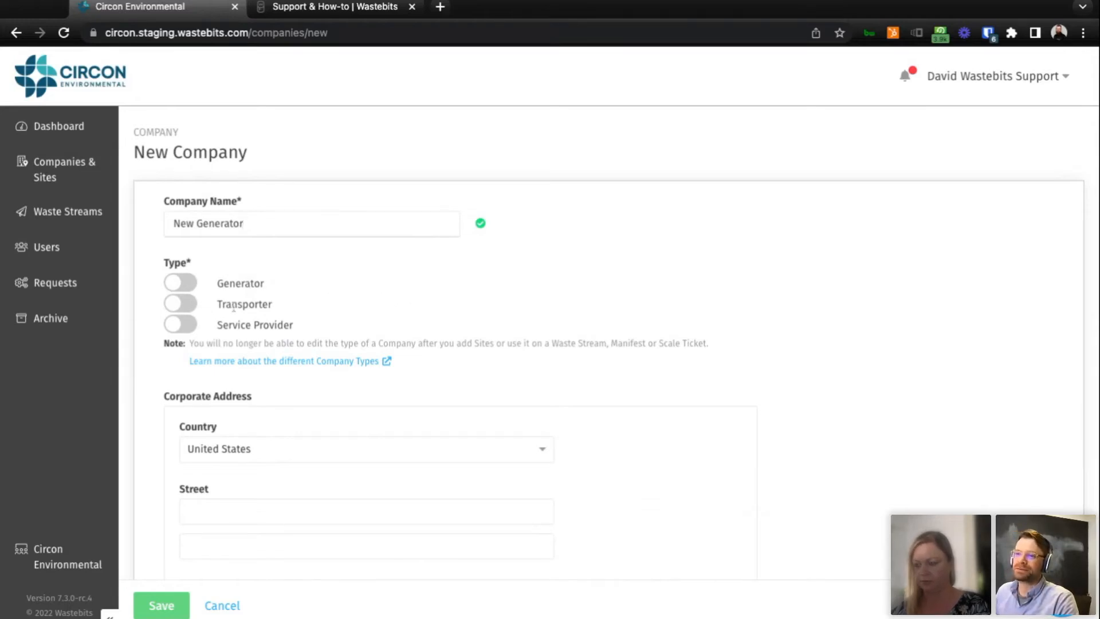
Set the new company's type to Generator, trying out Service Provider as an additional type.
{"action": "left_click", "coordinate": [187, 285]}
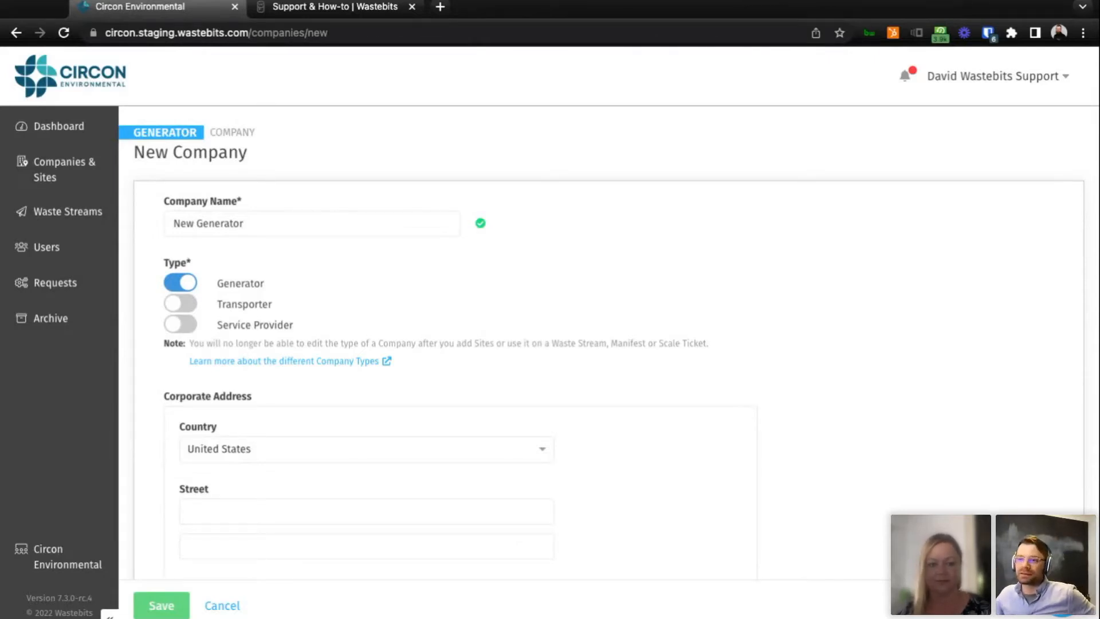
{"action": "left_click", "coordinate": [189, 325]}
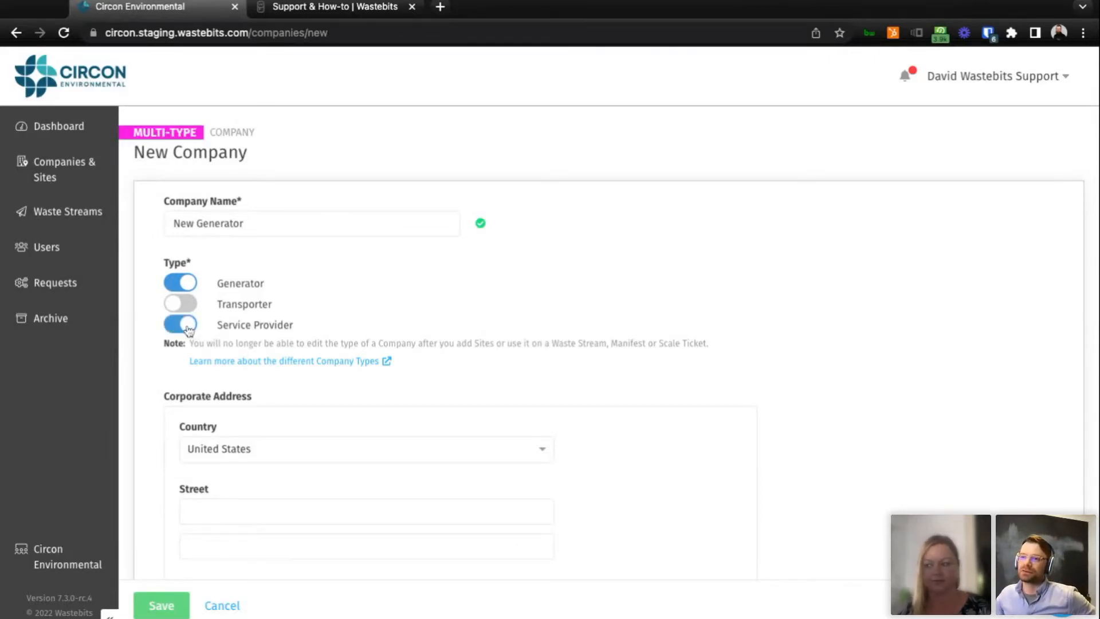
{"action": "left_click", "coordinate": [186, 324]}
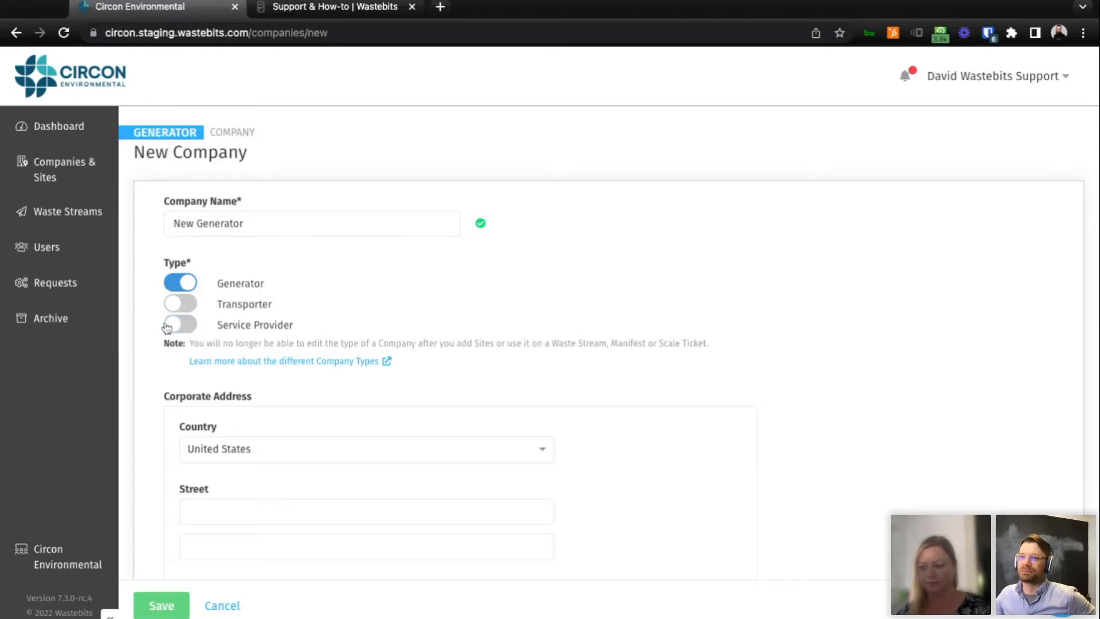
{"action": "left_click", "coordinate": [190, 325]}
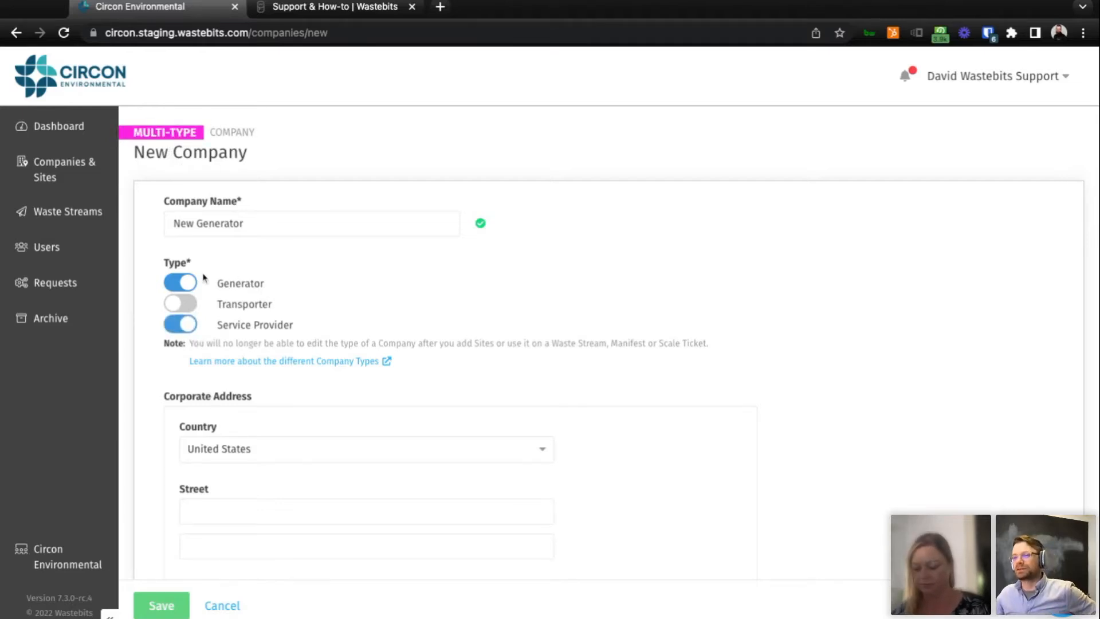
{"action": "left_click", "coordinate": [187, 328]}
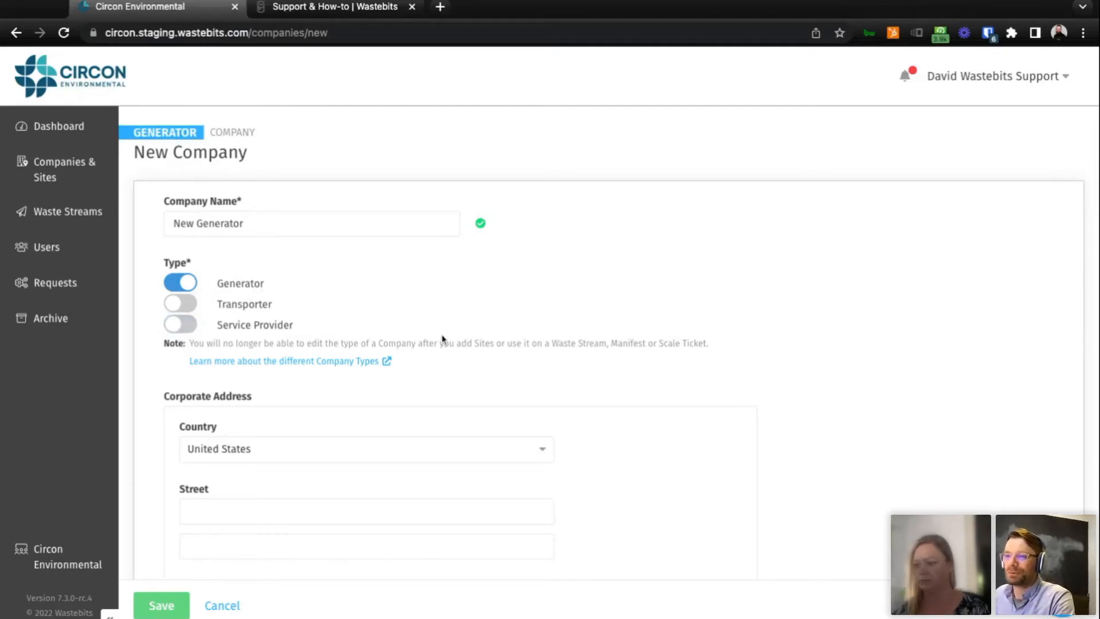
Look over the corporate address, phone number and notes fields of the new company form and cancel the creation.
{"action": "scroll", "coordinate": [561, 324], "scroll_direction": "down", "scroll_amount": 4}
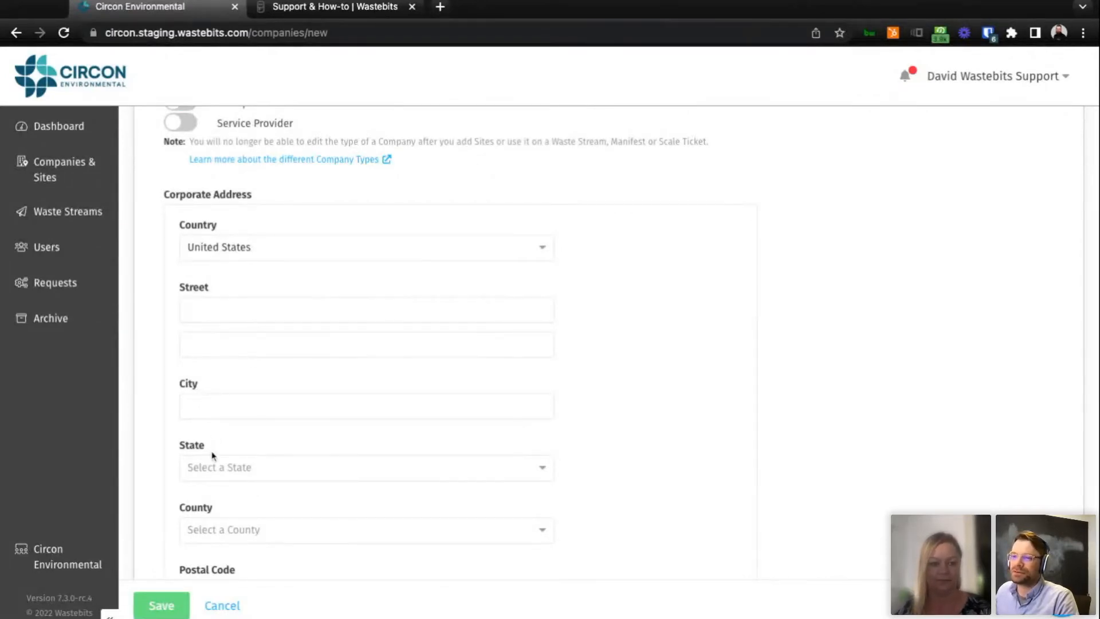
{"action": "scroll", "coordinate": [614, 344], "scroll_direction": "up", "scroll_amount": 1}
{"action": "scroll", "coordinate": [615, 344], "scroll_direction": "down", "scroll_amount": 6}
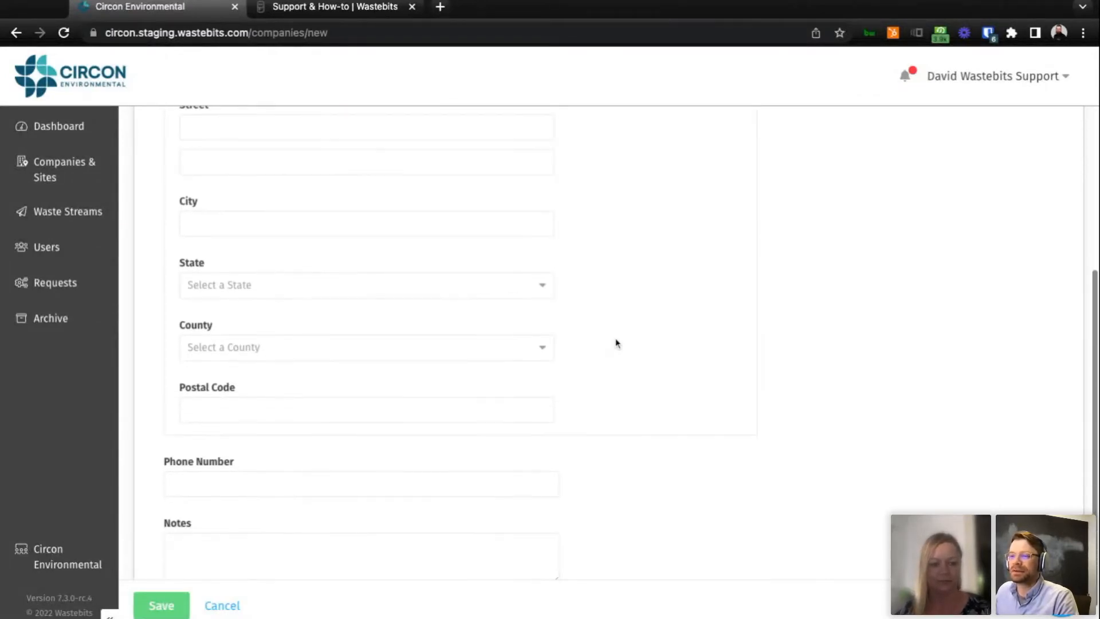
{"action": "scroll", "coordinate": [619, 343], "scroll_direction": "up", "scroll_amount": 9}
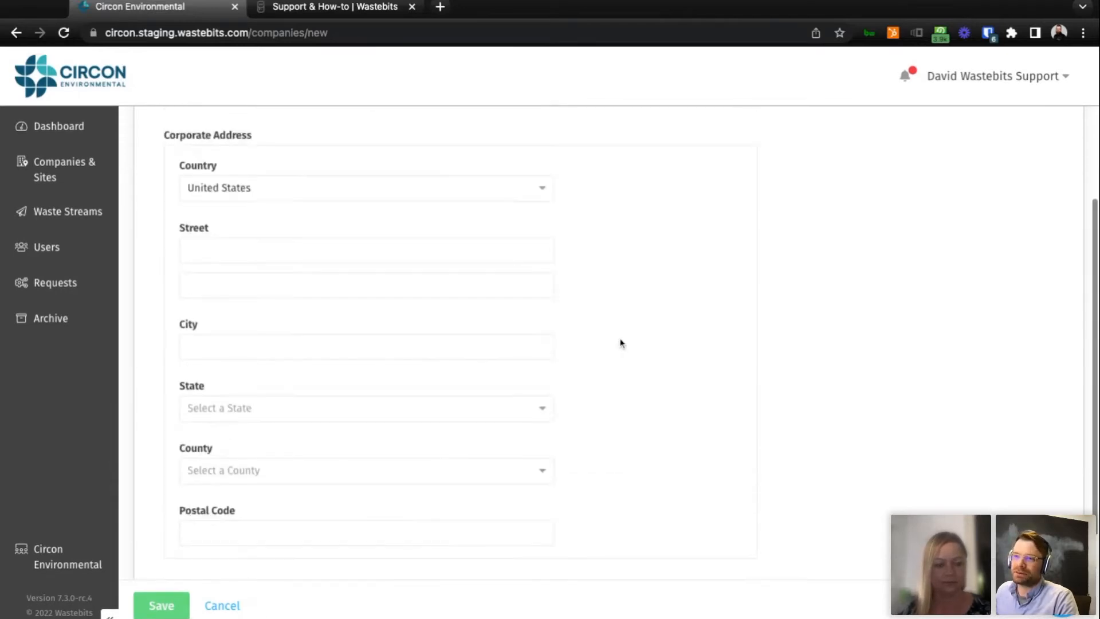
{"action": "scroll", "coordinate": [599, 330], "scroll_direction": "down", "scroll_amount": 6}
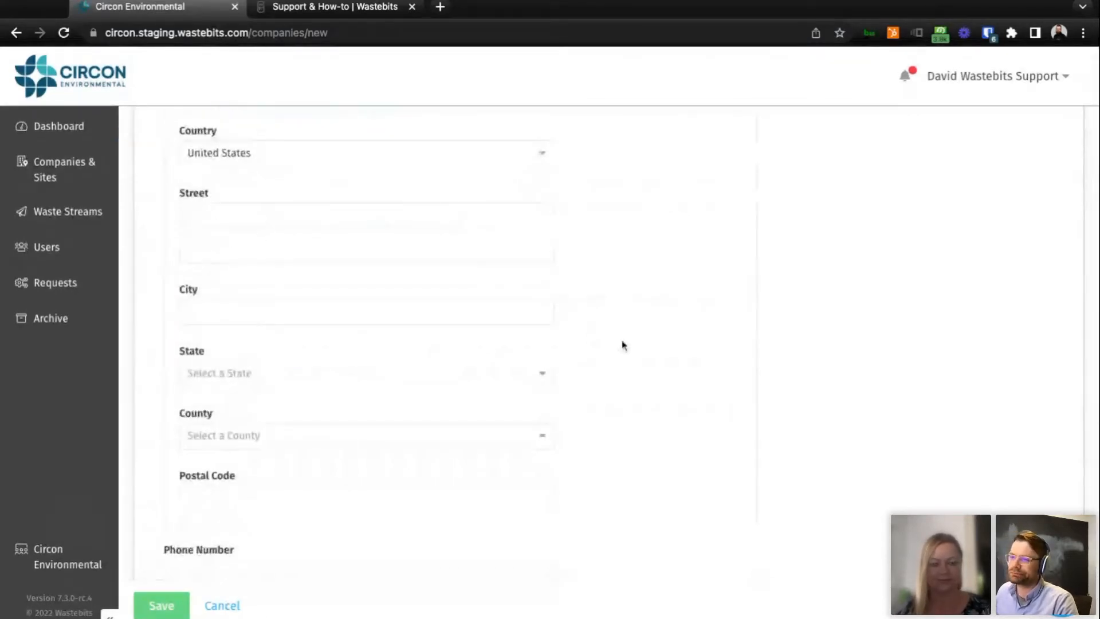
{"action": "scroll", "coordinate": [624, 345], "scroll_direction": "down", "scroll_amount": 3}
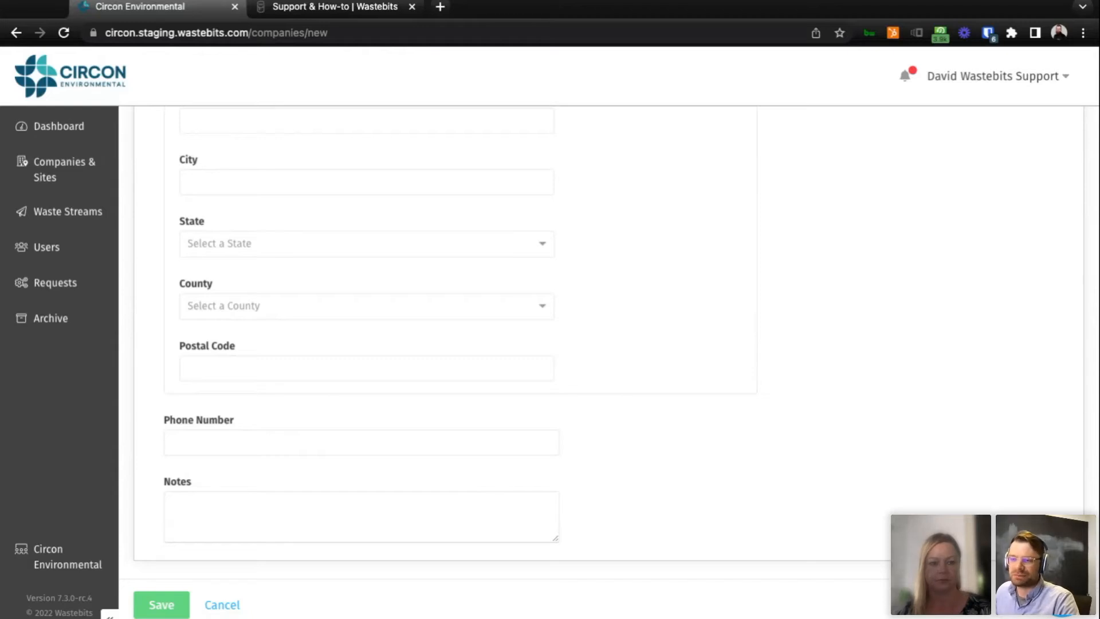
{"action": "left_click", "coordinate": [173, 504]}
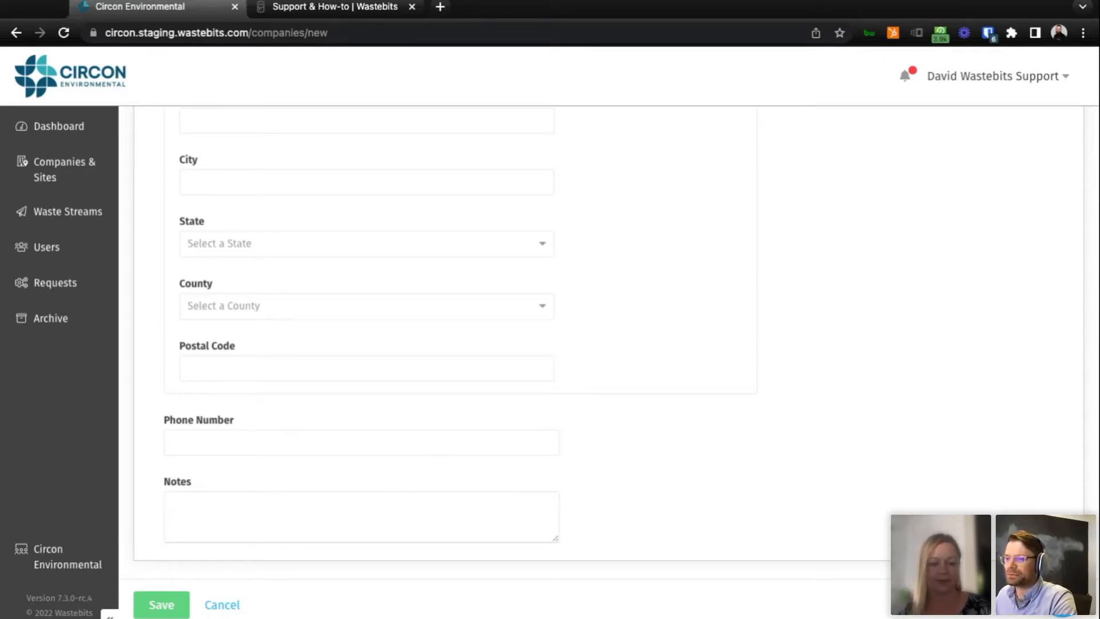
{"action": "left_click", "coordinate": [233, 606]}
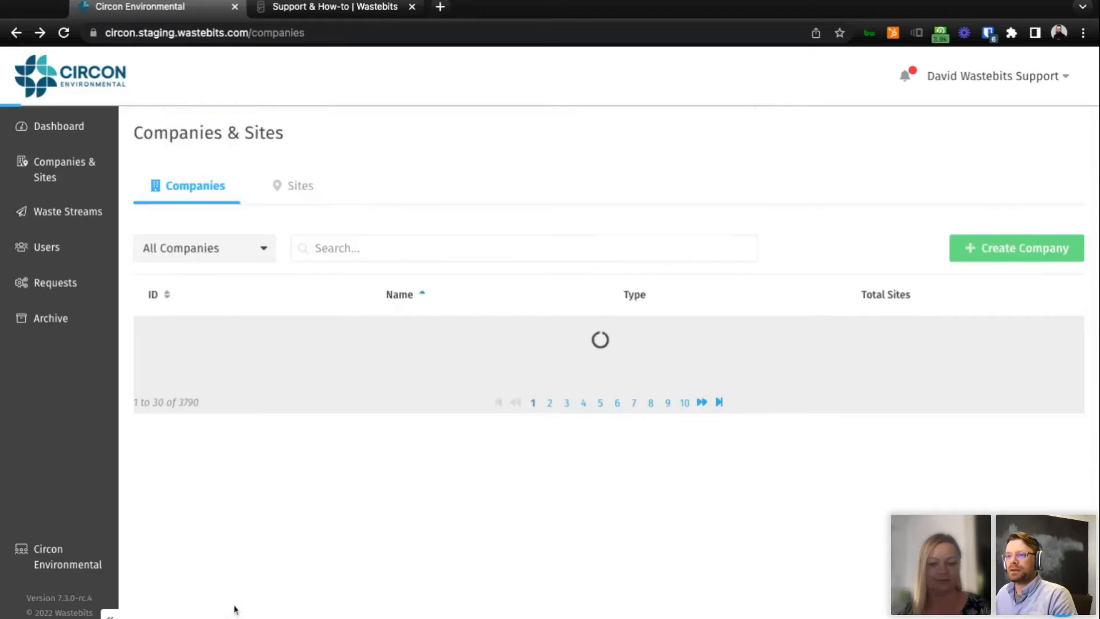
Open the ABB AUTOMATION GROUP company from the Companies list and view its users.
{"action": "scroll", "coordinate": [459, 430], "scroll_direction": "down", "scroll_amount": 15}
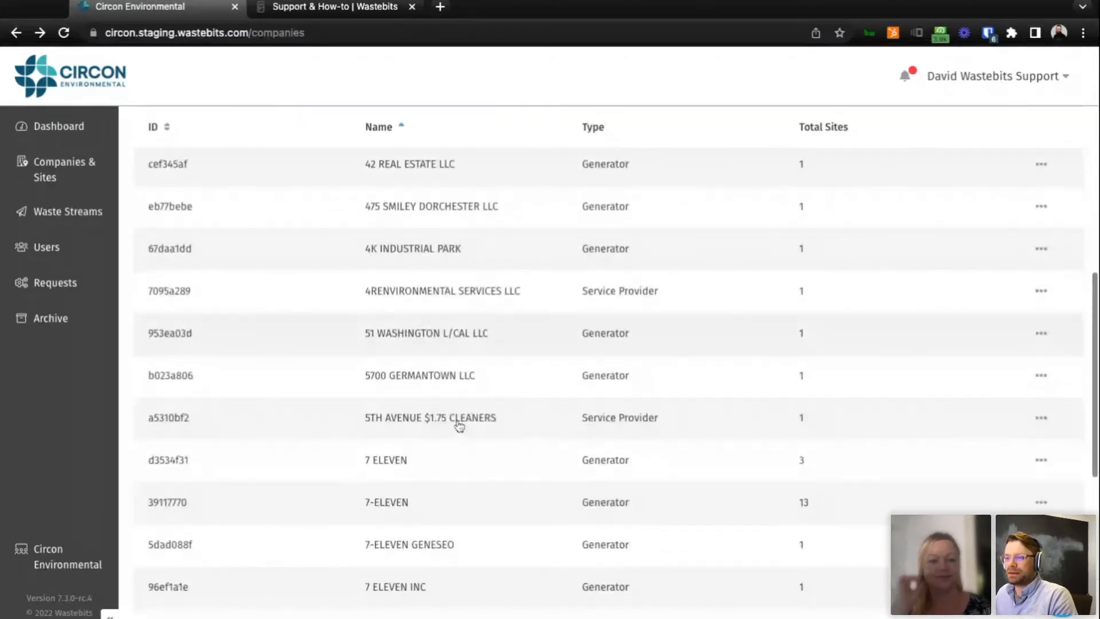
{"action": "scroll", "coordinate": [459, 425], "scroll_direction": "down", "scroll_amount": 1}
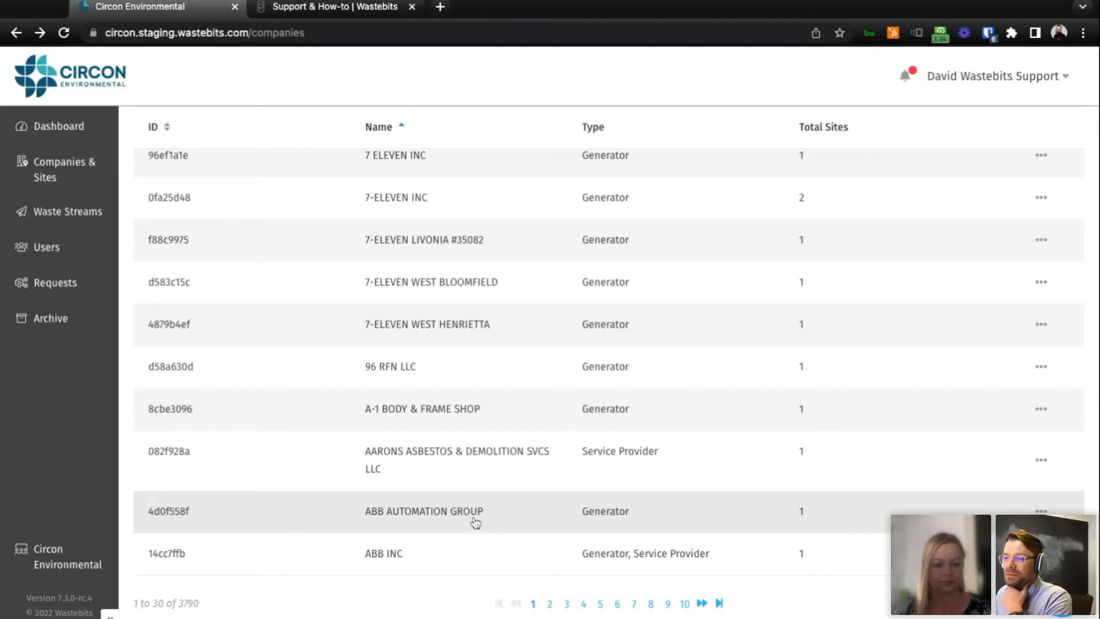
{"action": "left_click", "coordinate": [506, 518]}
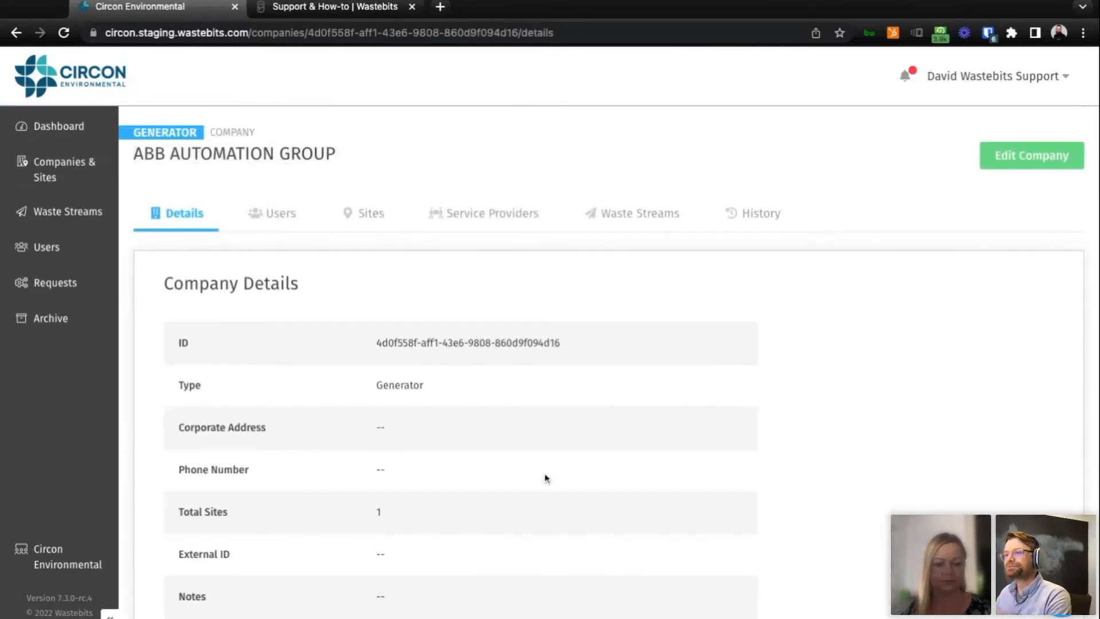
{"action": "left_click", "coordinate": [285, 218]}
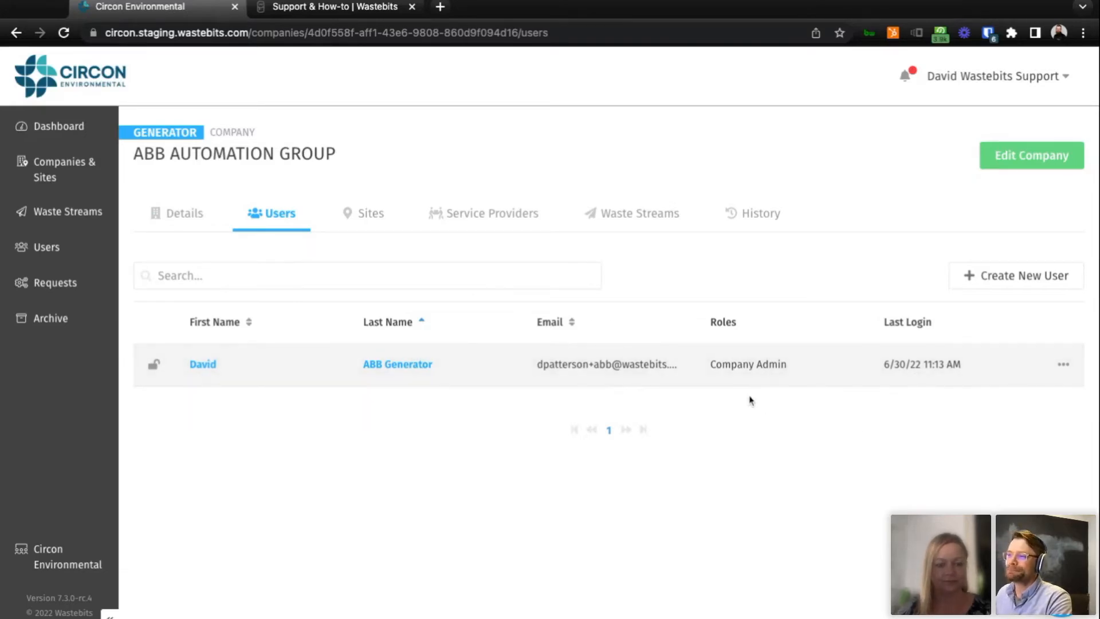
Open the record of the company's Company Admin user and review the user details.
{"action": "left_click", "coordinate": [462, 378]}
{"action": "scroll", "coordinate": [482, 362], "scroll_direction": "down", "scroll_amount": 3}
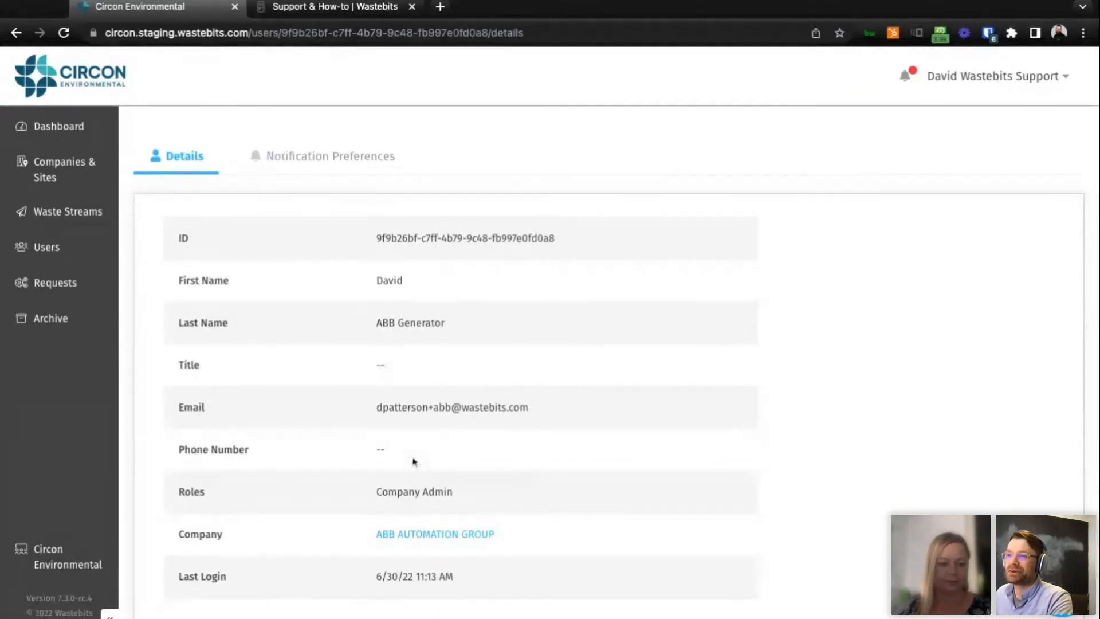
{"action": "scroll", "coordinate": [413, 462], "scroll_direction": "up", "scroll_amount": 2}
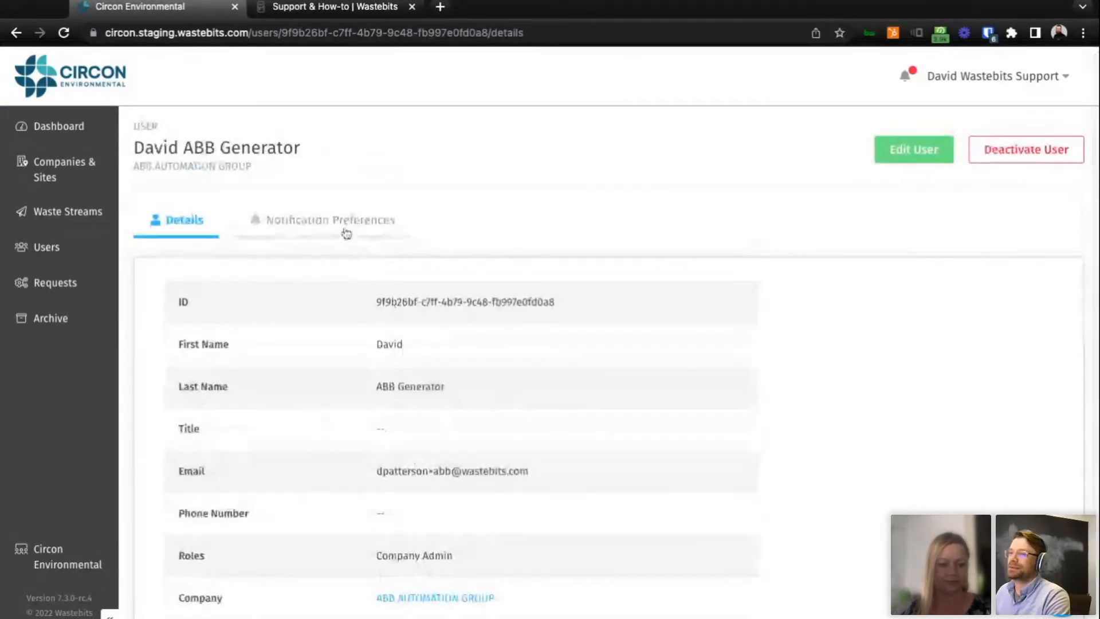
View the user's Notification Preferences and look over the email notification settings for waste streams and companies.
{"action": "left_click", "coordinate": [387, 231]}
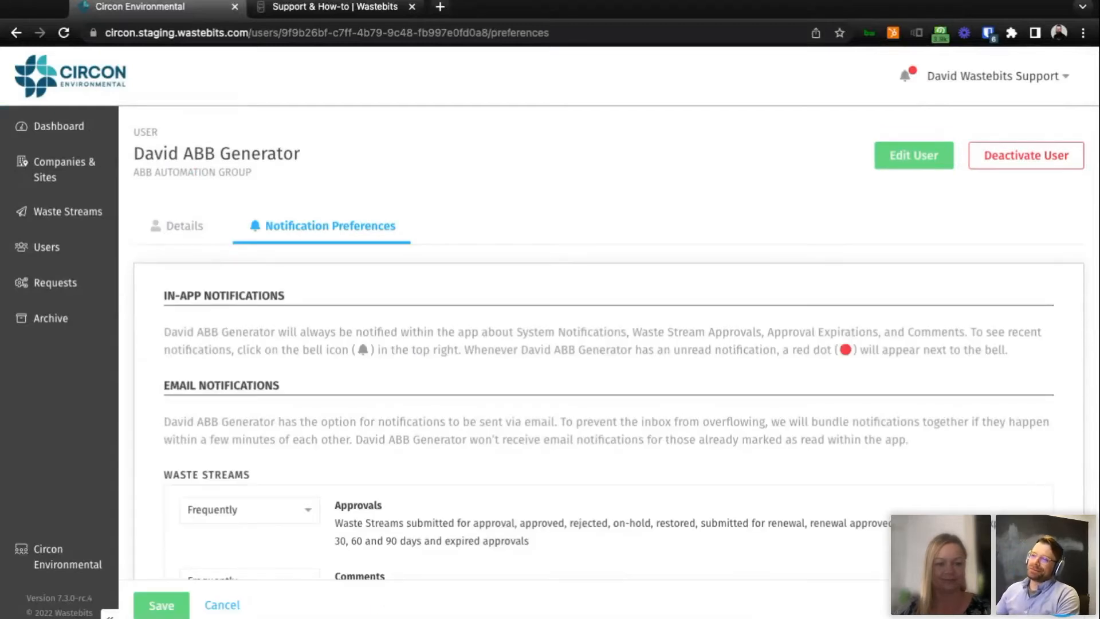
{"action": "scroll", "coordinate": [601, 332], "scroll_direction": "down", "scroll_amount": 3}
{"action": "scroll", "coordinate": [602, 331], "scroll_direction": "down", "scroll_amount": 2}
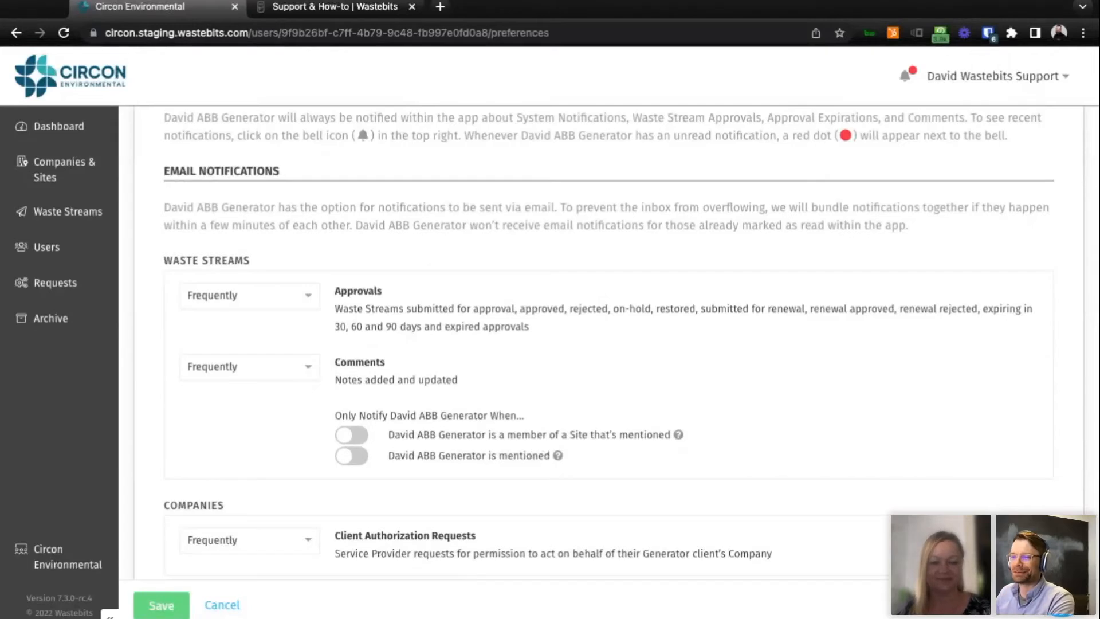
Leave the user's notification preferences, reopen the ABB AUTOMATION GROUP company from the Companies list and view its sites.
{"action": "scroll", "coordinate": [197, 232], "scroll_direction": "up", "scroll_amount": 5}
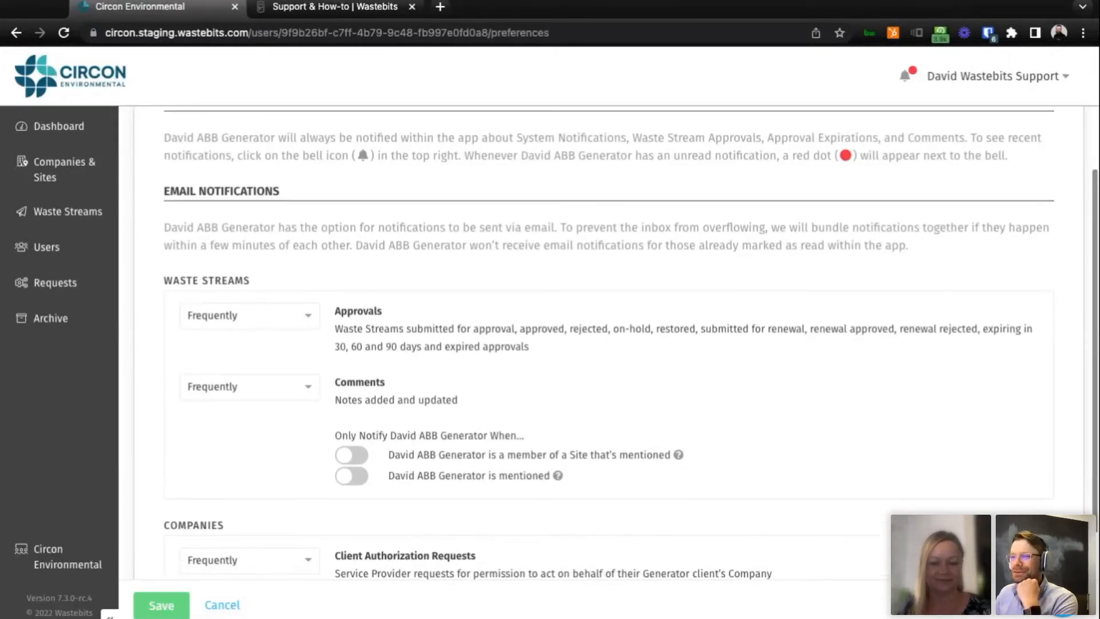
{"action": "left_click", "coordinate": [197, 231]}
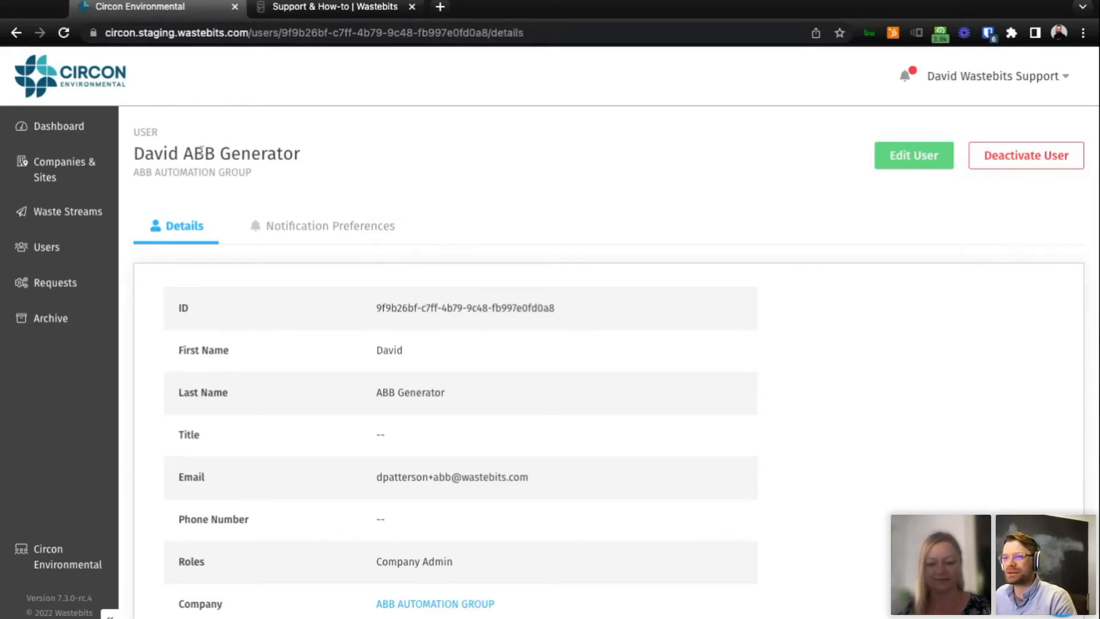
{"action": "left_click", "coordinate": [59, 176]}
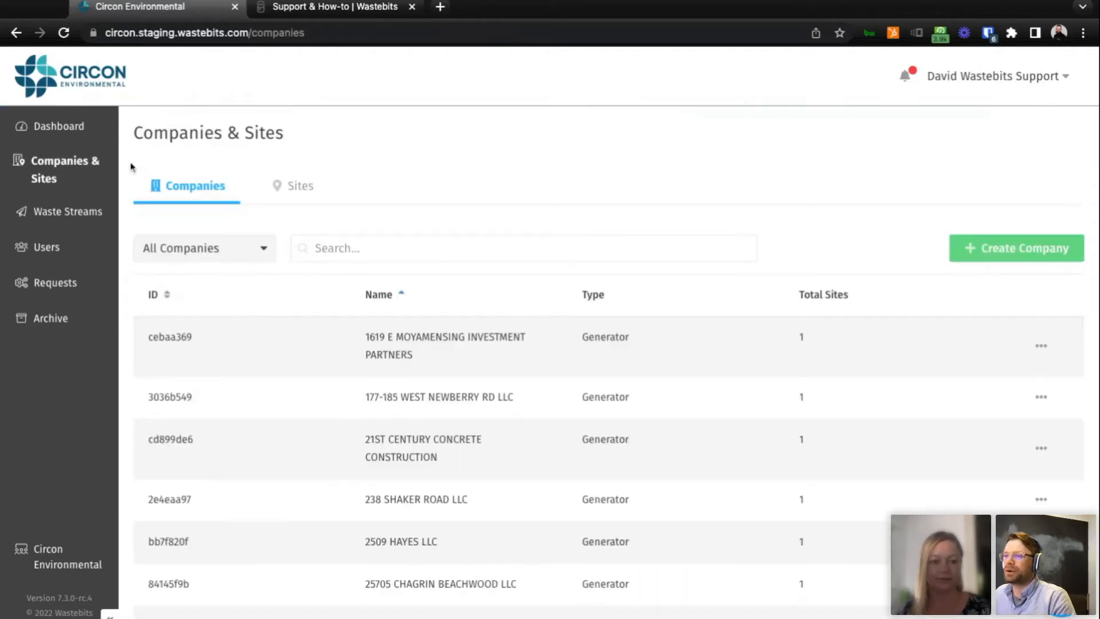
{"action": "scroll", "coordinate": [492, 450], "scroll_direction": "down", "scroll_amount": 8}
{"action": "scroll", "coordinate": [491, 452], "scroll_direction": "down", "scroll_amount": 10}
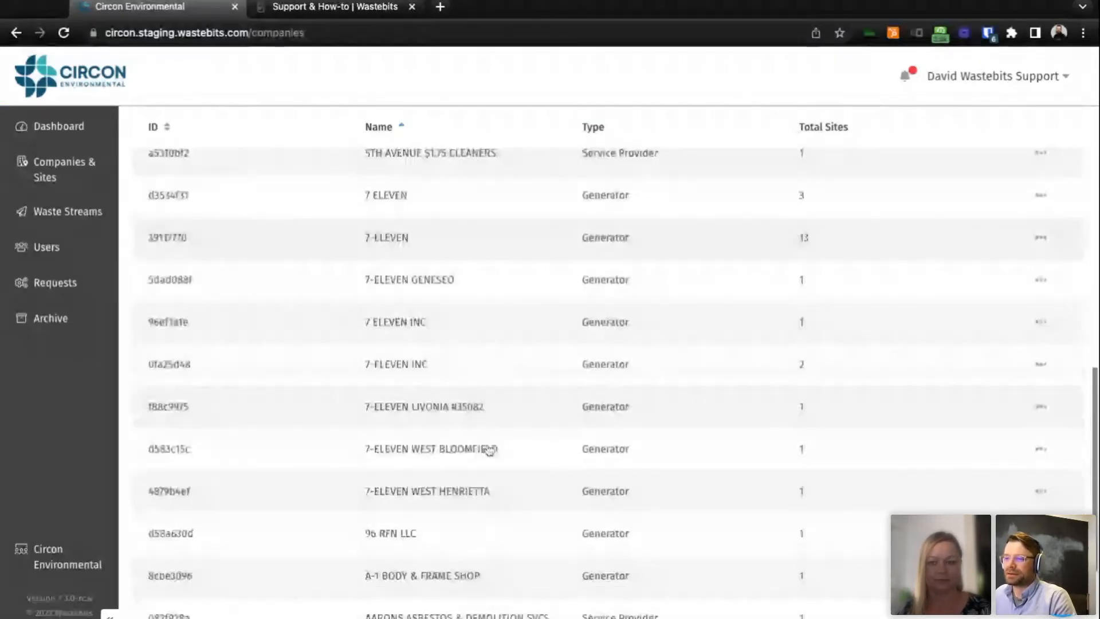
{"action": "left_click", "coordinate": [450, 511]}
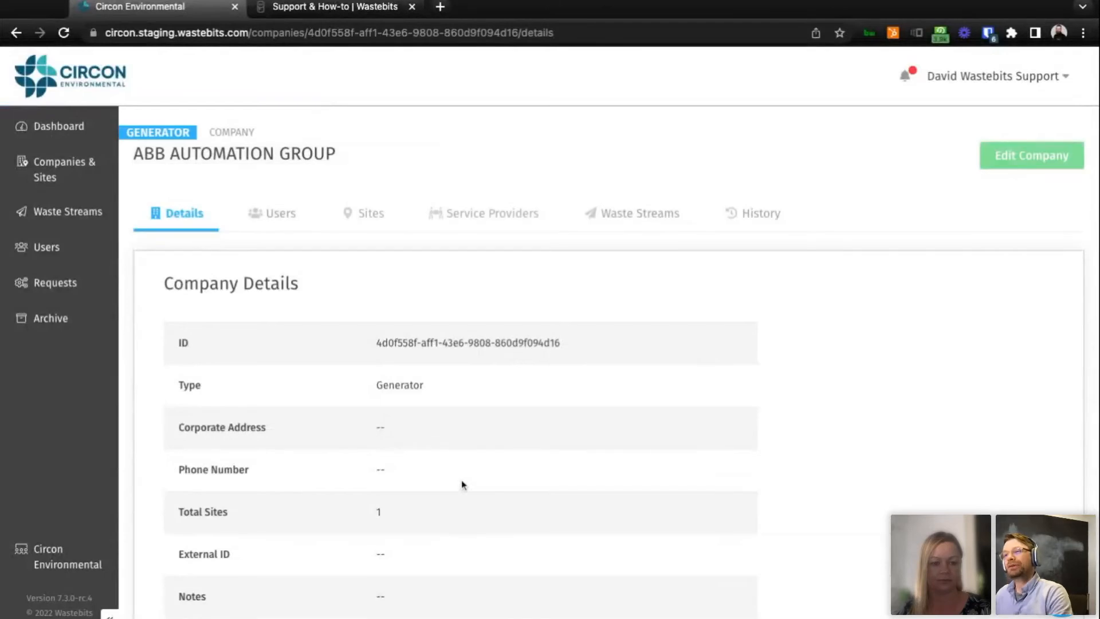
{"action": "left_click", "coordinate": [365, 216]}
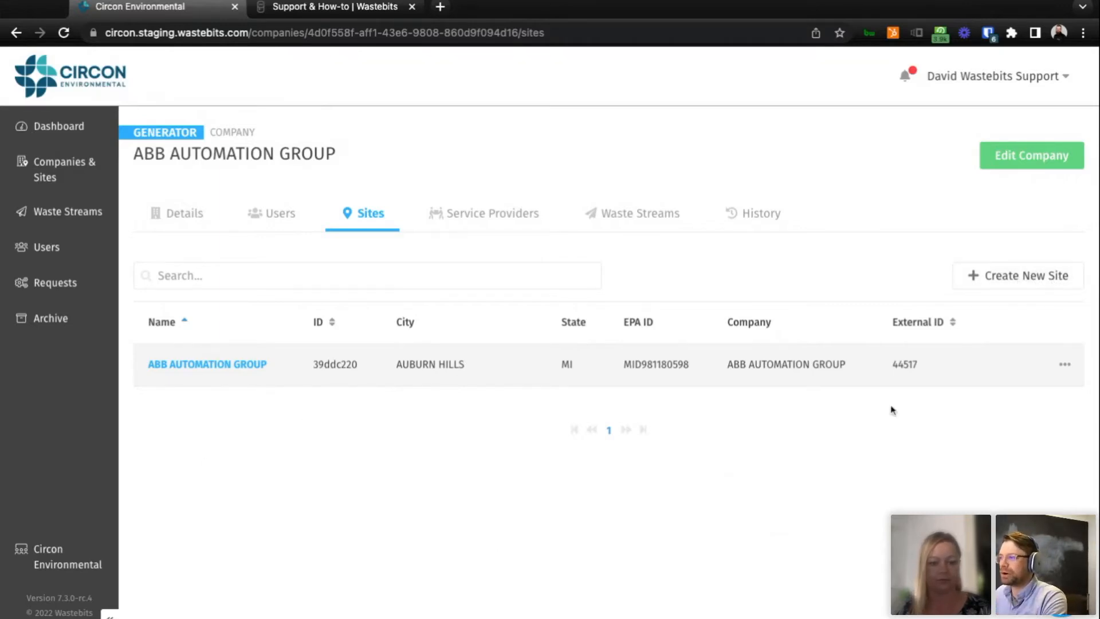
Open the new site form for ABB AUTOMATION GROUP and look over its name, phone number, address and generator category fields.
{"action": "left_click", "coordinate": [1009, 276]}
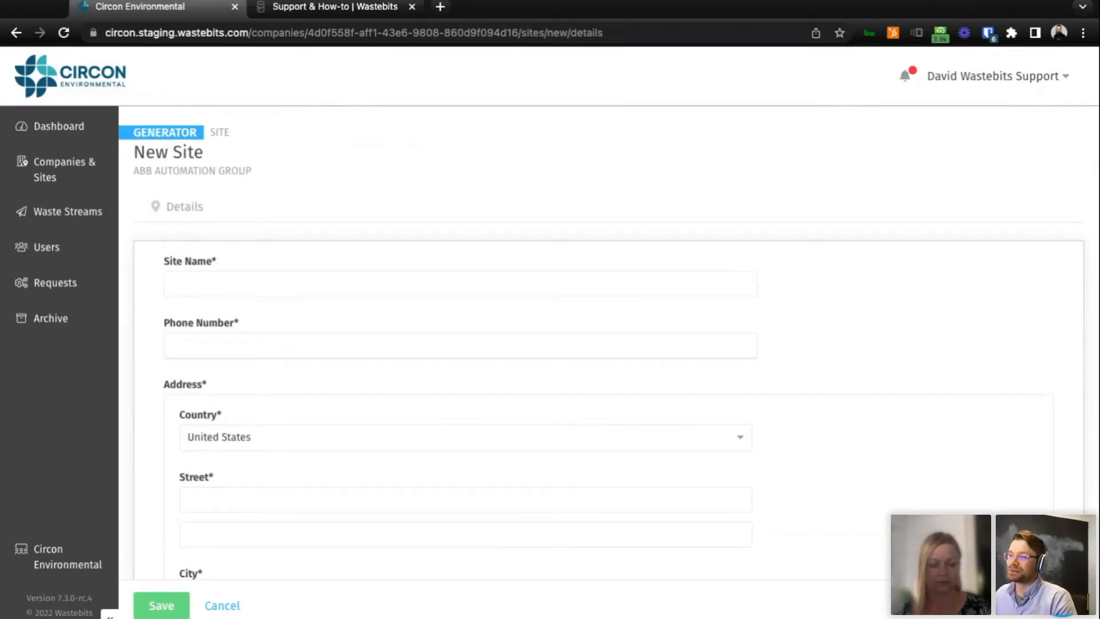
{"action": "scroll", "coordinate": [607, 344], "scroll_direction": "down", "scroll_amount": 2}
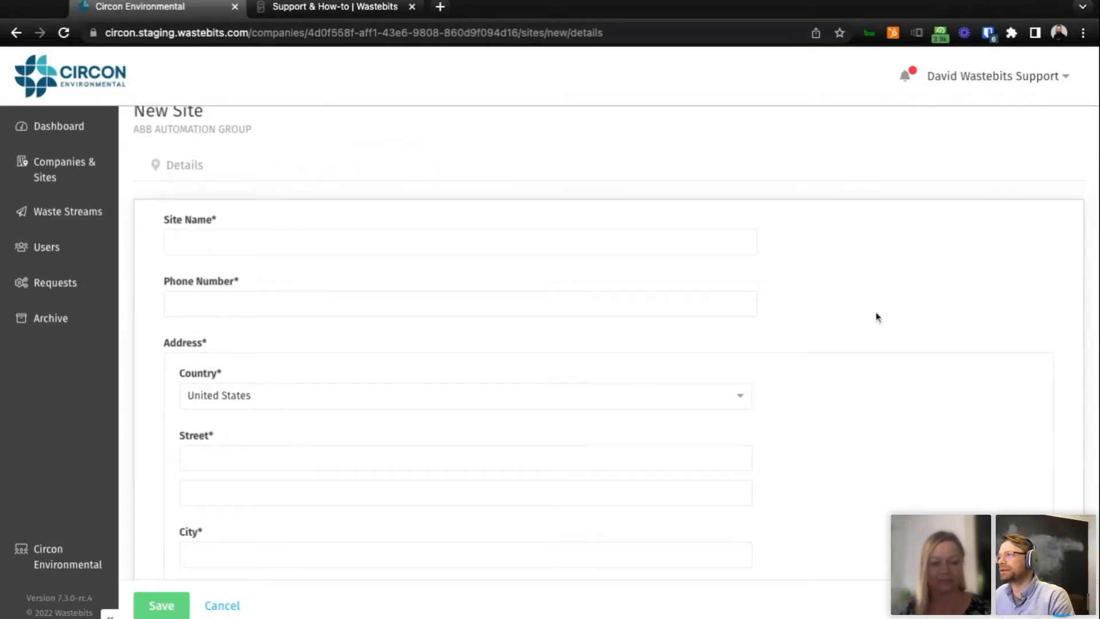
{"action": "scroll", "coordinate": [869, 314], "scroll_direction": "down", "scroll_amount": 1}
{"action": "scroll", "coordinate": [867, 312], "scroll_direction": "down", "scroll_amount": 2}
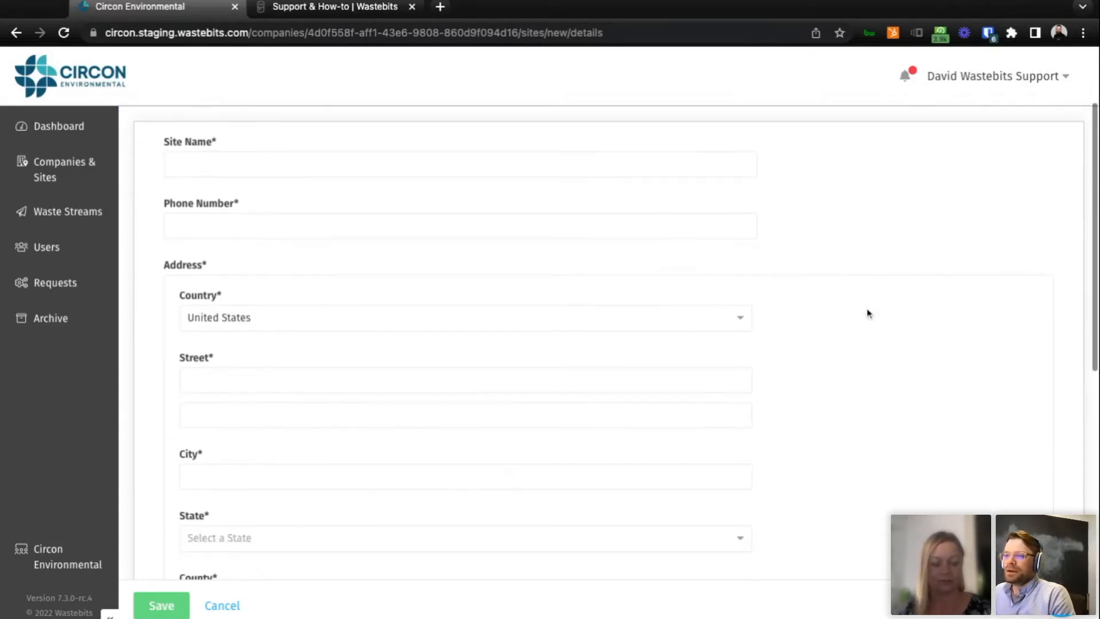
{"action": "scroll", "coordinate": [858, 285], "scroll_direction": "down", "scroll_amount": 5}
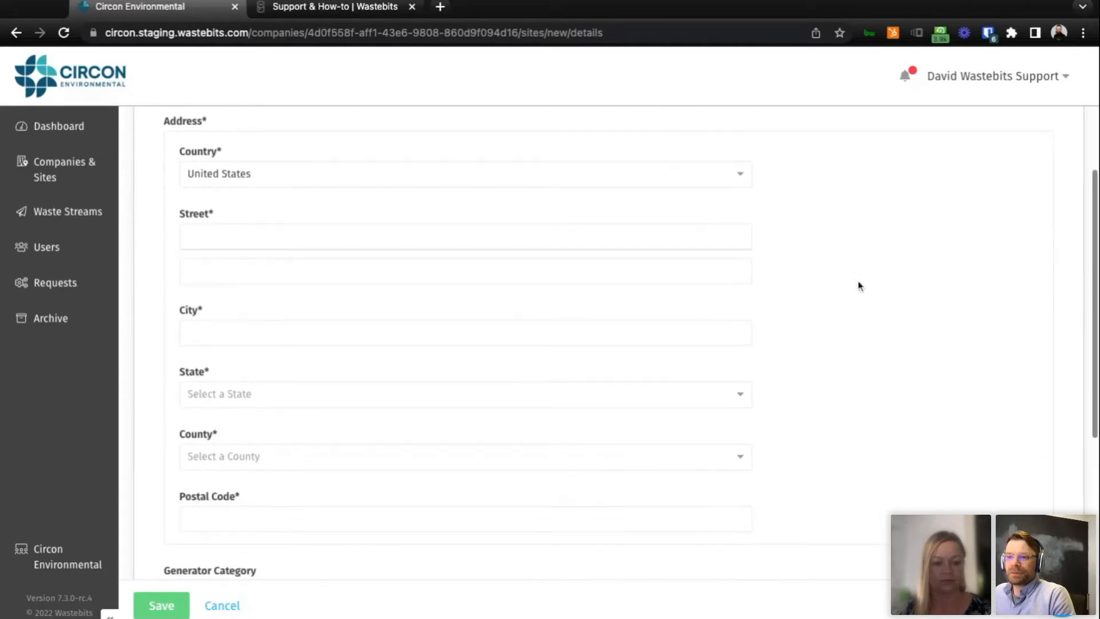
{"action": "scroll", "coordinate": [837, 373], "scroll_direction": "down", "scroll_amount": 2}
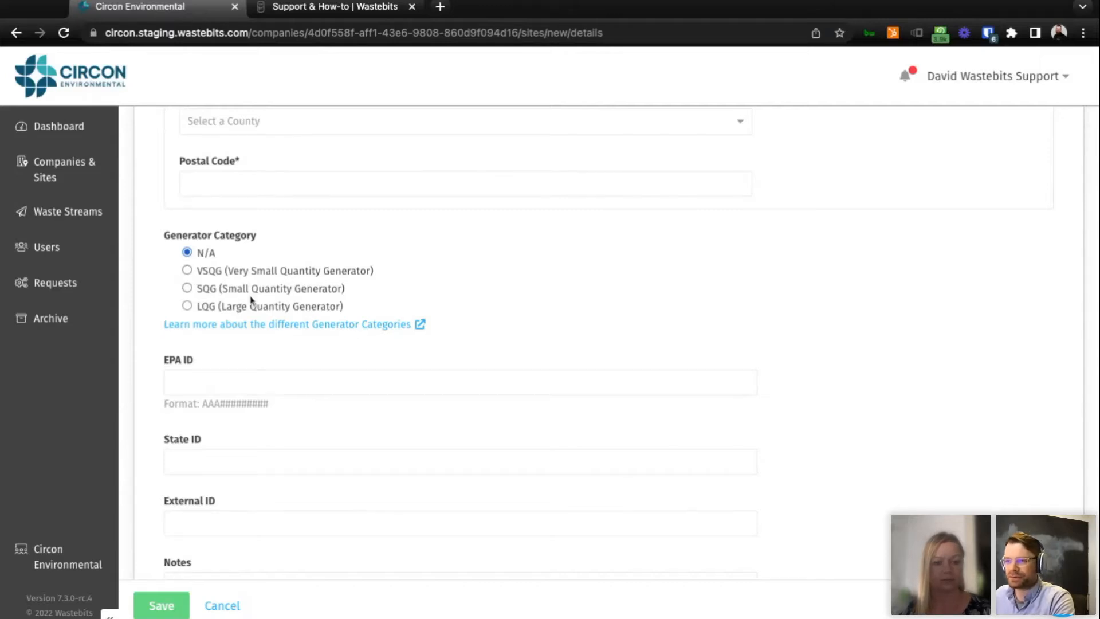
{"action": "scroll", "coordinate": [403, 305], "scroll_direction": "down", "scroll_amount": 1}
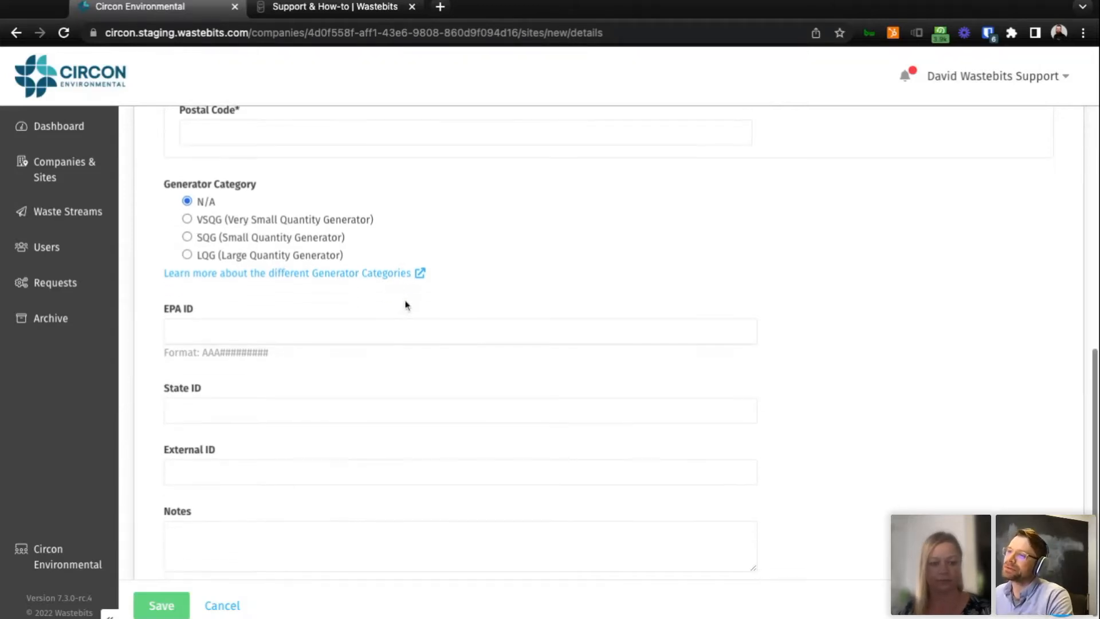
Choose LQG (Large Quantity Generator) as the generator category, look over the ID and notes fields, and cancel the new site.
{"action": "left_click", "coordinate": [188, 222]}
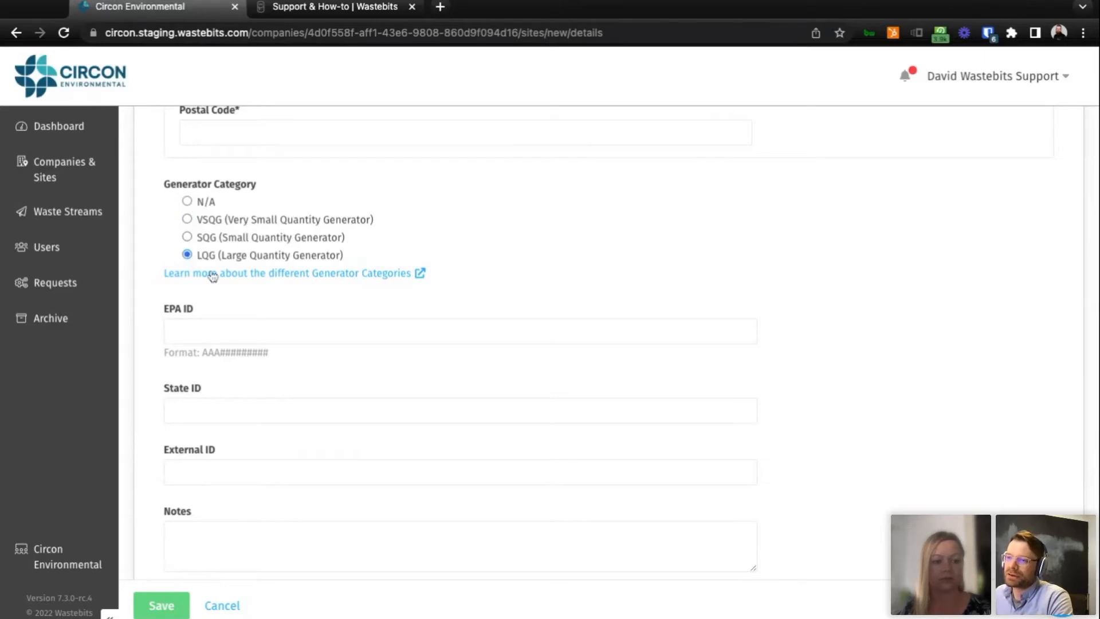
{"action": "scroll", "coordinate": [362, 267], "scroll_direction": "down", "scroll_amount": 1}
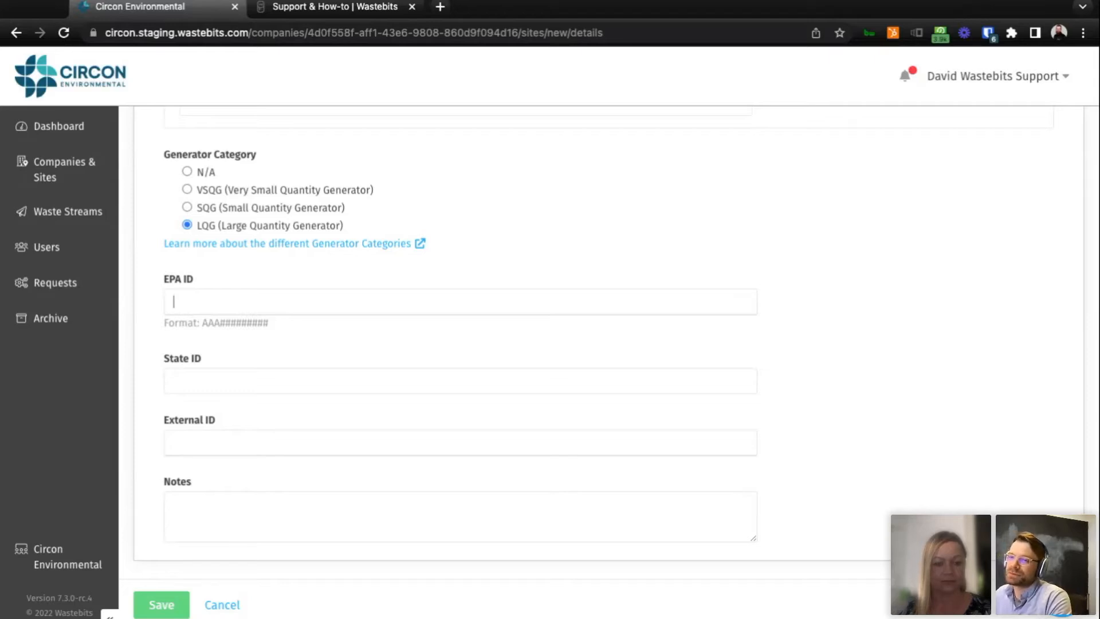
{"action": "key", "text": "super+Tab"}
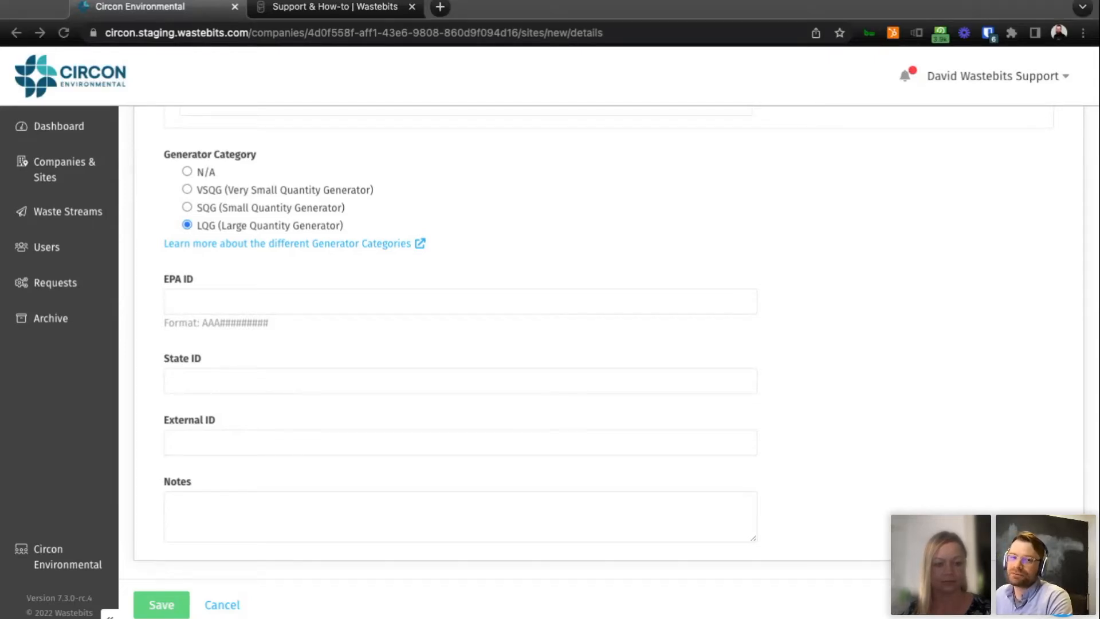
{"action": "key", "text": "super+Tab"}
{"action": "scroll", "coordinate": [418, 455], "scroll_direction": "up", "scroll_amount": 5}
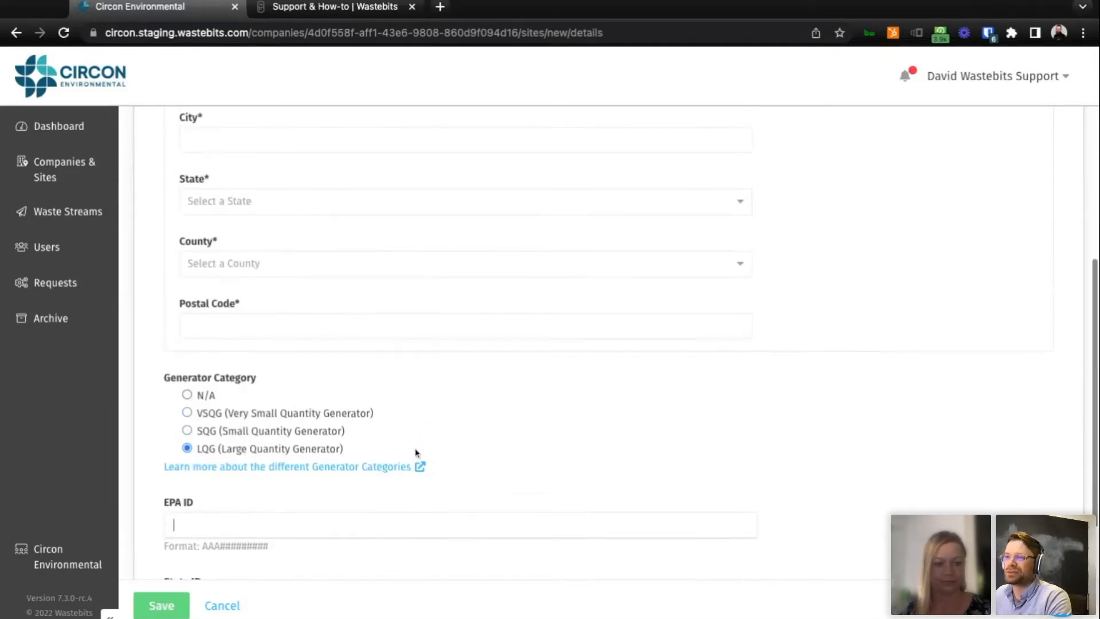
{"action": "scroll", "coordinate": [470, 461], "scroll_direction": "up", "scroll_amount": 6}
{"action": "scroll", "coordinate": [469, 458], "scroll_direction": "down", "scroll_amount": 10}
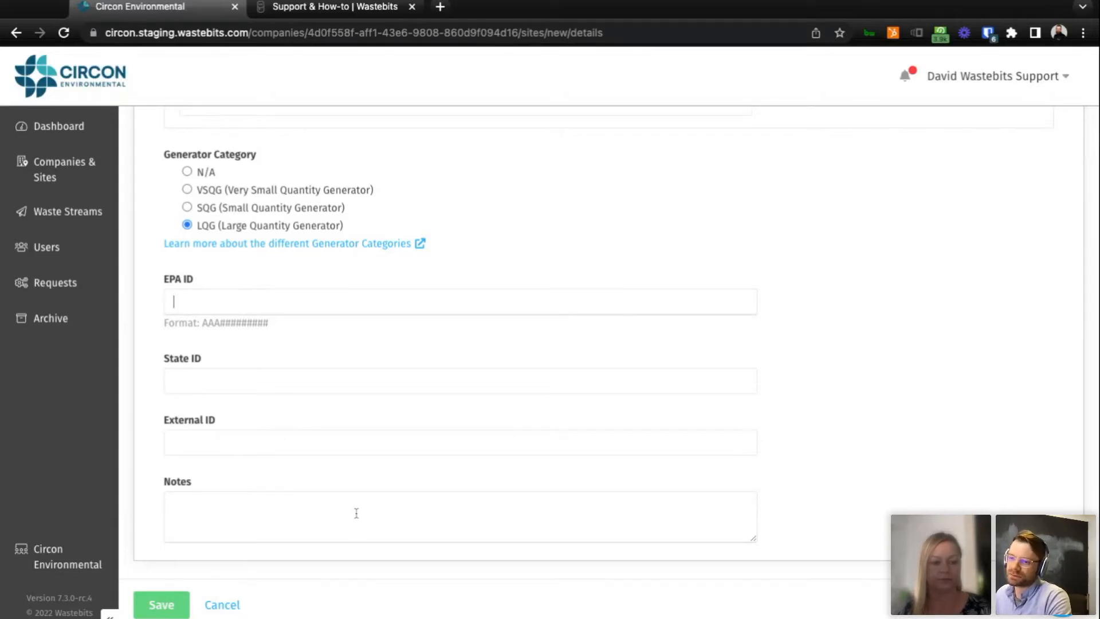
{"action": "left_click", "coordinate": [224, 606]}
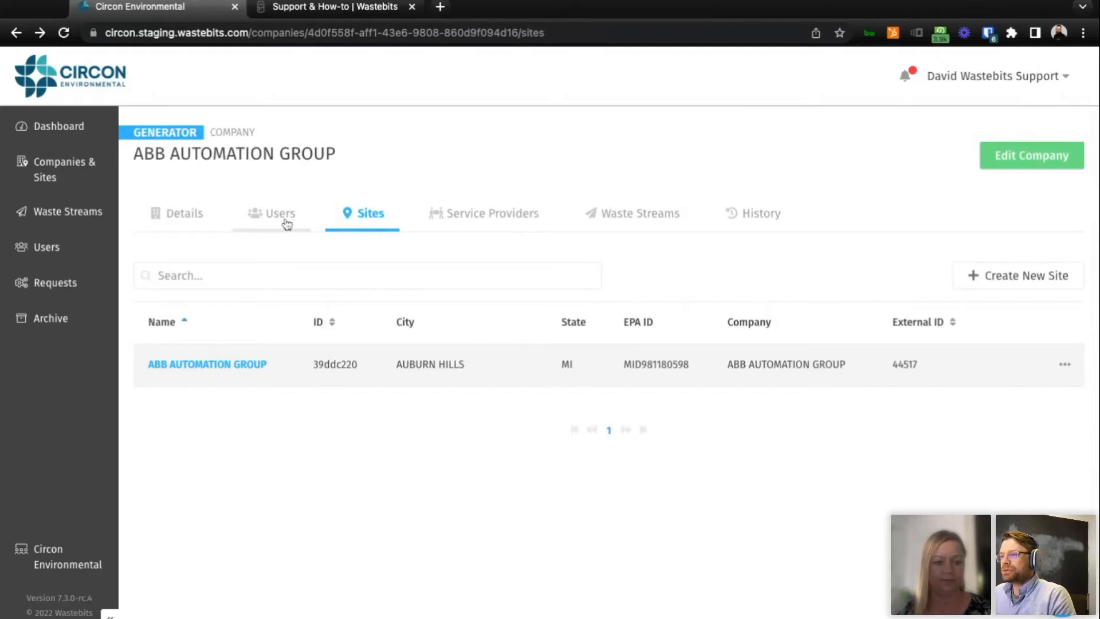
View the users of the ABB AUTOMATION GROUP company.
{"action": "left_click", "coordinate": [286, 224]}
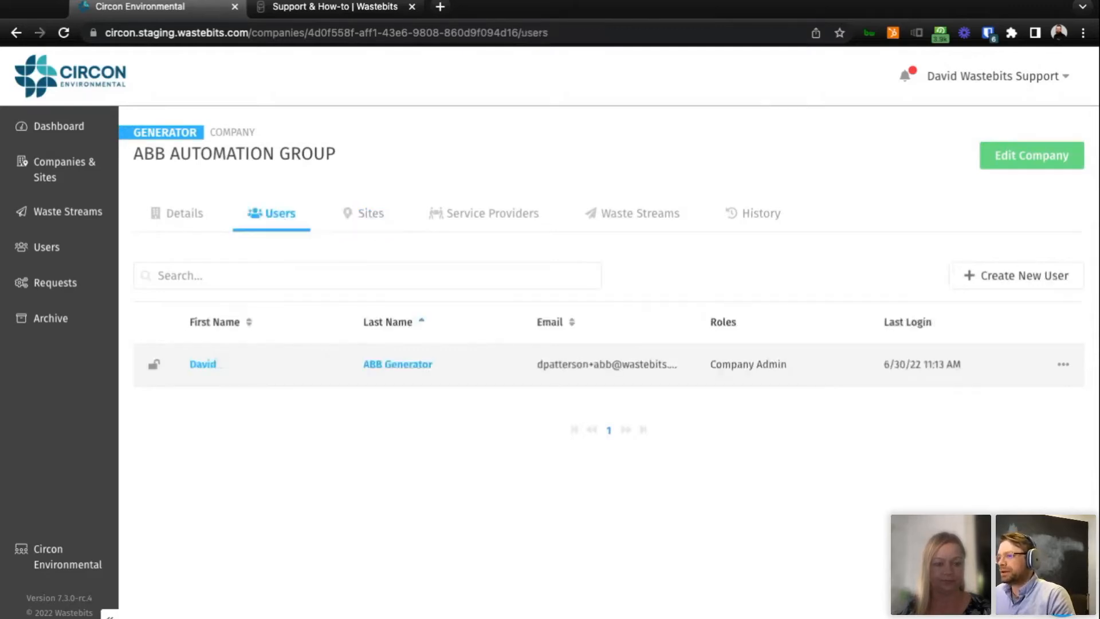
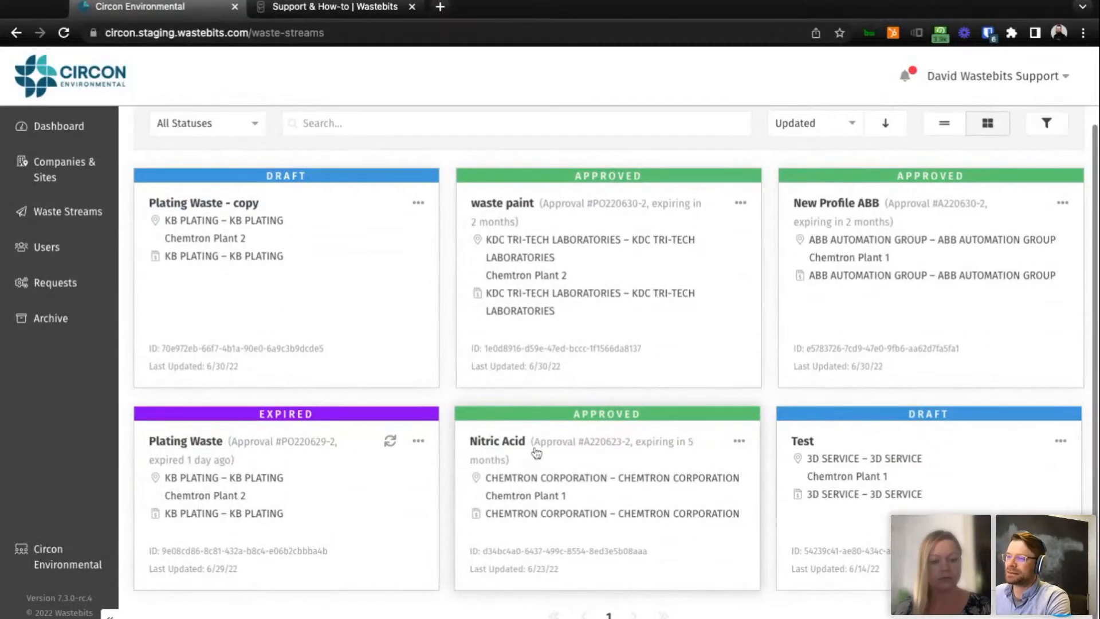
{"action": "scroll", "coordinate": [561, 434], "scroll_direction": "up", "scroll_amount": 1}
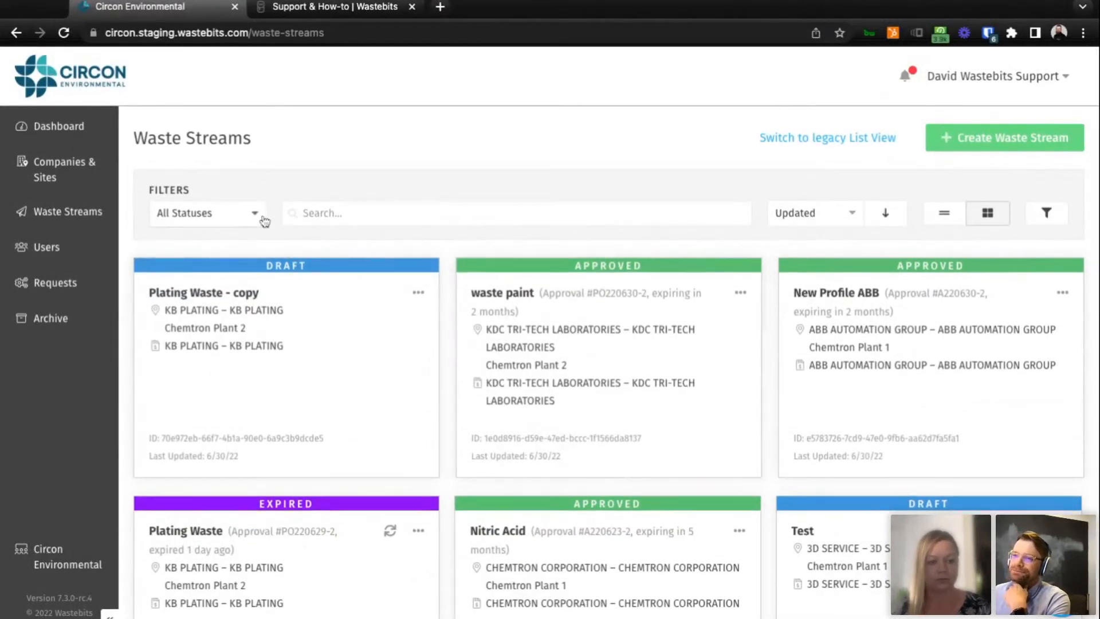
Filter the waste streams to the Expiring status with an expiry before 09/30/2022 and look over the matching cards.
{"action": "left_click", "coordinate": [253, 218]}
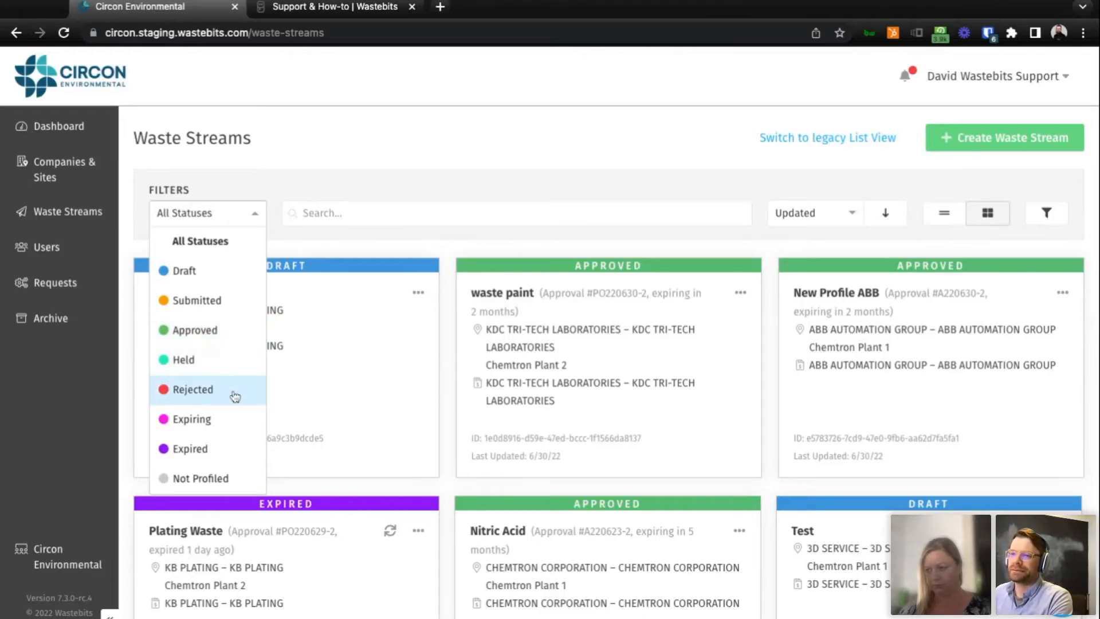
{"action": "left_click", "coordinate": [223, 431]}
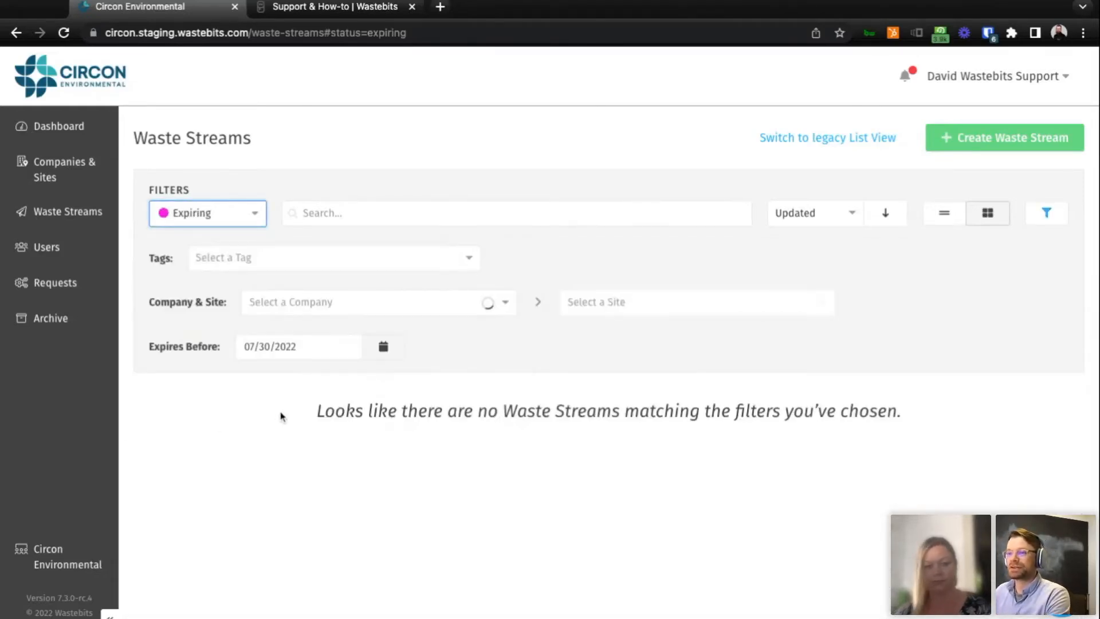
{"action": "left_click", "coordinate": [383, 348]}
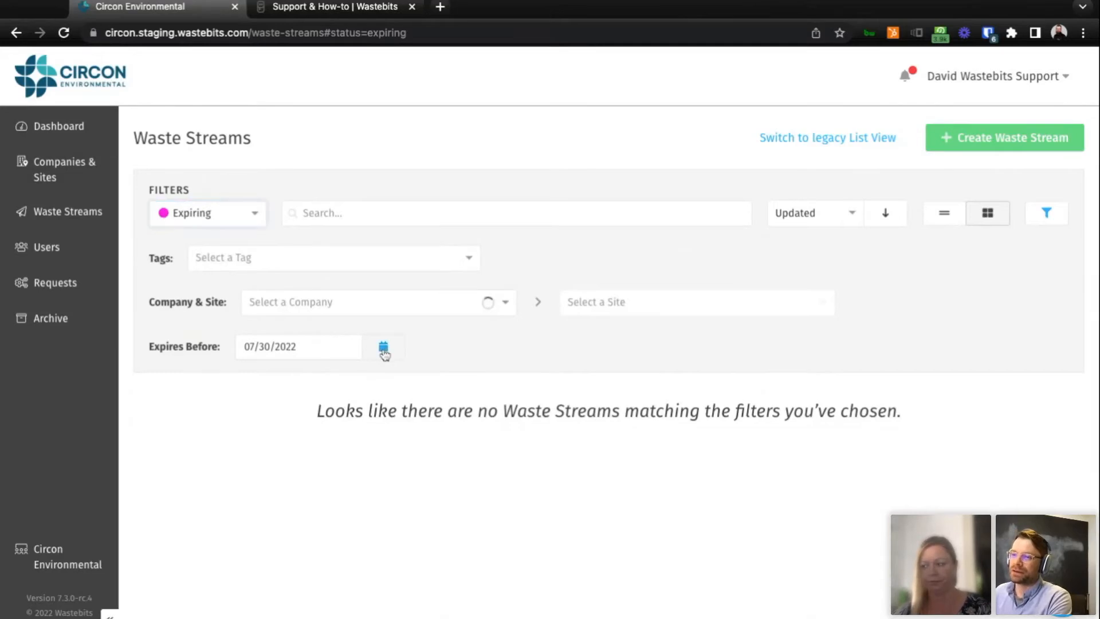
{"action": "left_click", "coordinate": [450, 375]}
{"action": "left_click", "coordinate": [450, 376]}
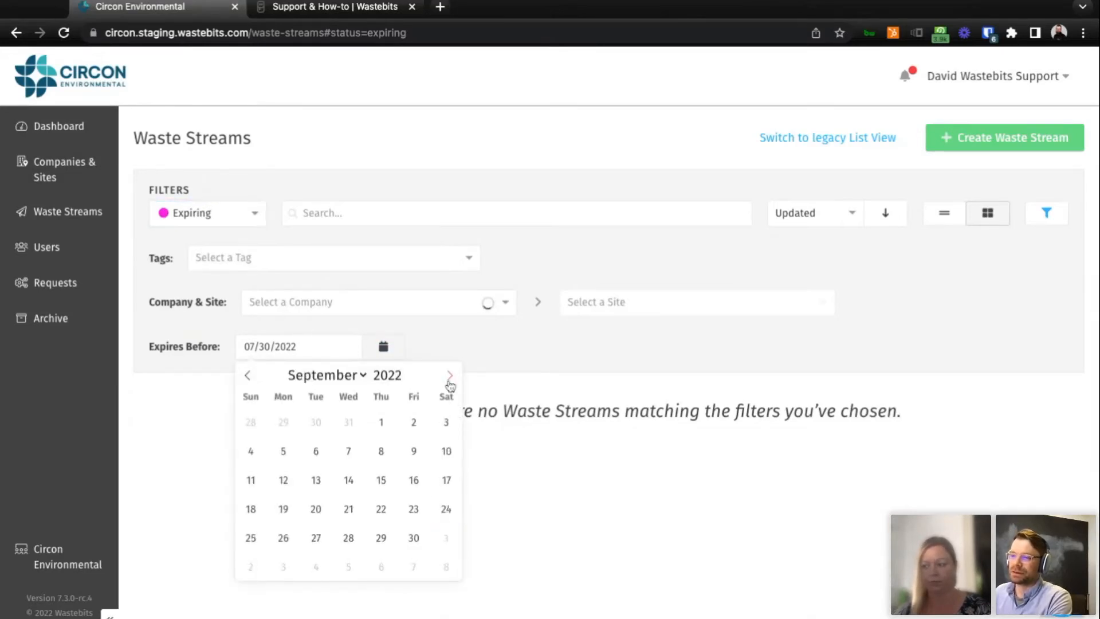
{"action": "left_click", "coordinate": [418, 543]}
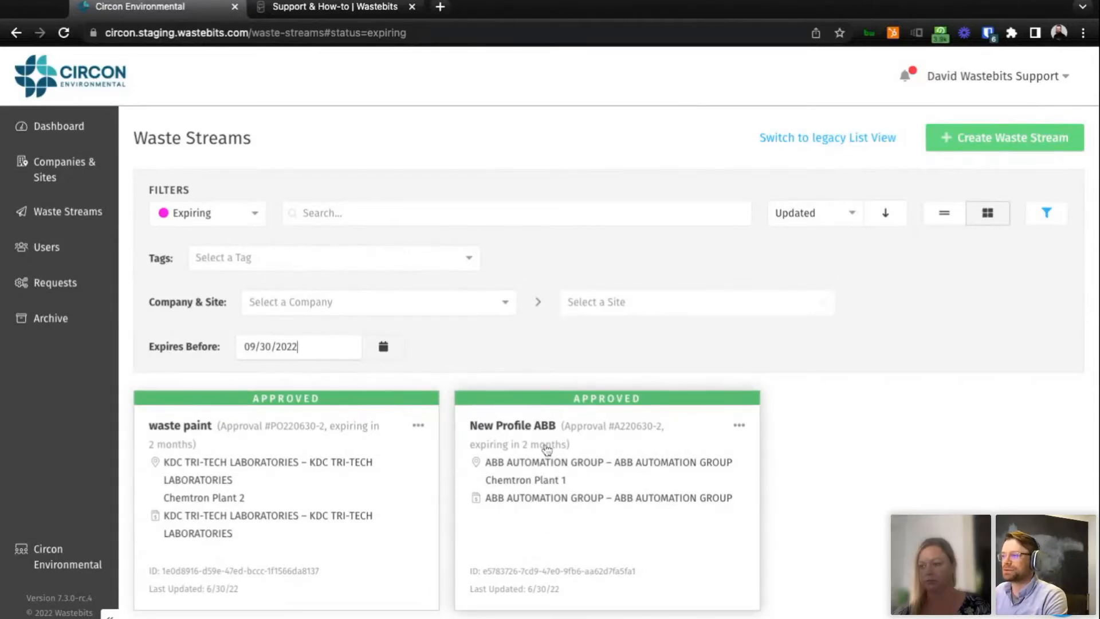
{"action": "scroll", "coordinate": [547, 450], "scroll_direction": "down", "scroll_amount": 1}
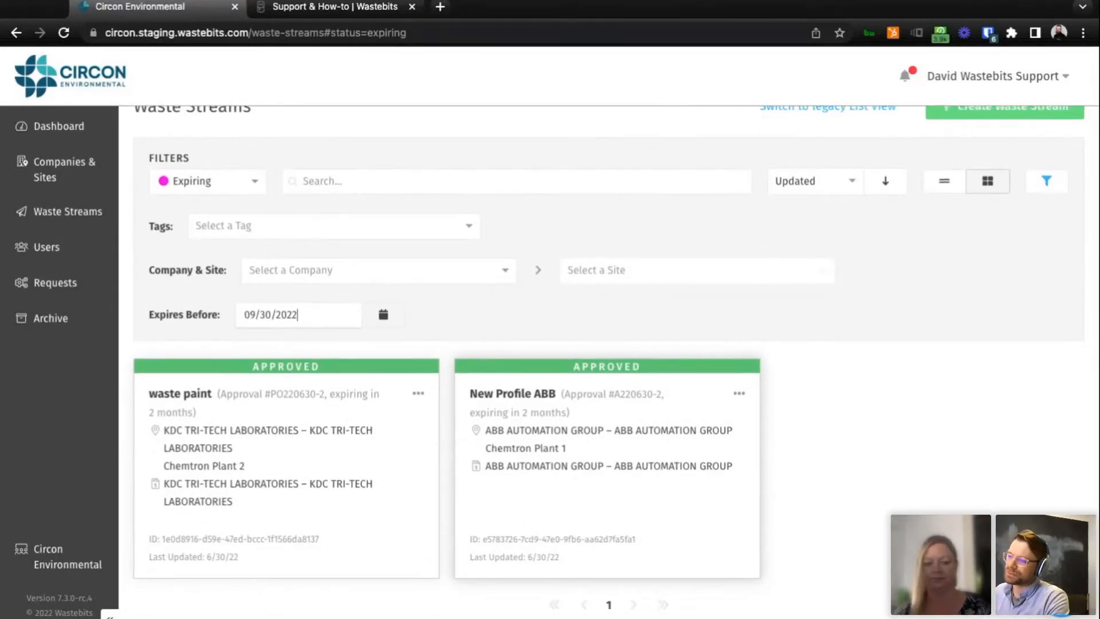
{"action": "scroll", "coordinate": [265, 253], "scroll_direction": "up", "scroll_amount": 1}
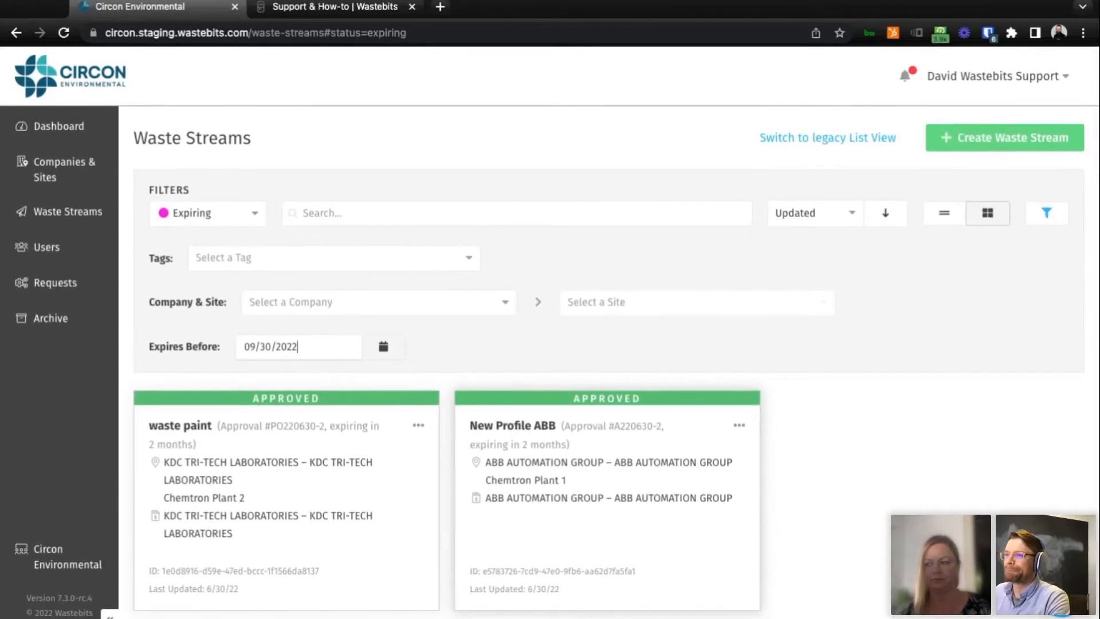
Reset the waste stream status filter to All Statuses and look over the available search and sort options.
{"action": "left_click", "coordinate": [246, 213]}
{"action": "left_click", "coordinate": [230, 243]}
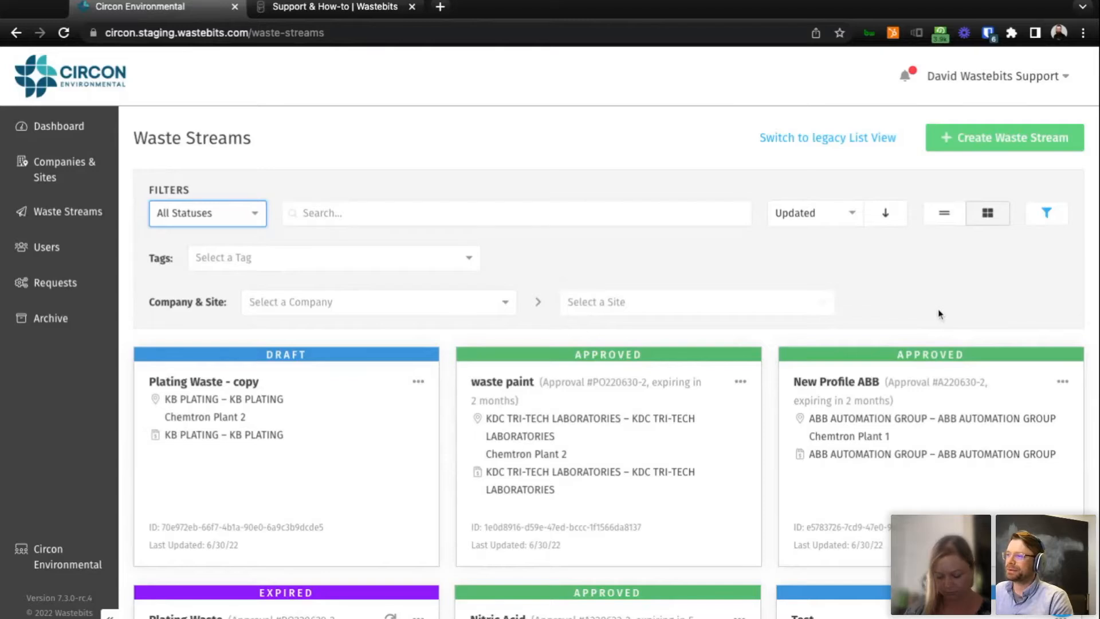
{"action": "left_click", "coordinate": [496, 212]}
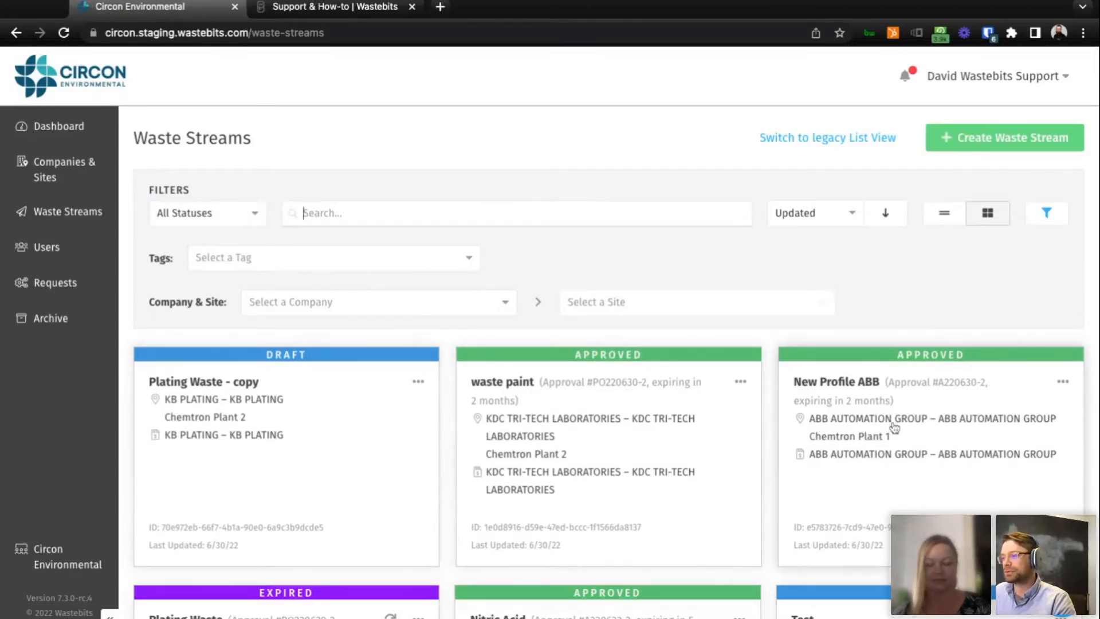
{"action": "scroll", "coordinate": [940, 494], "scroll_direction": "down", "scroll_amount": 1}
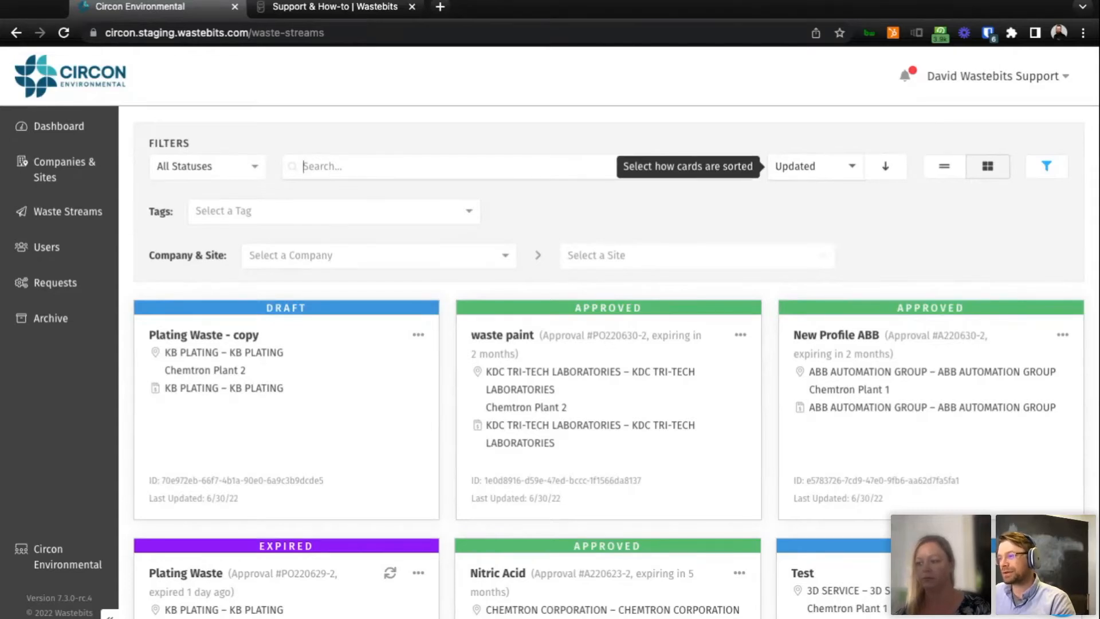
{"action": "left_click", "coordinate": [814, 167]}
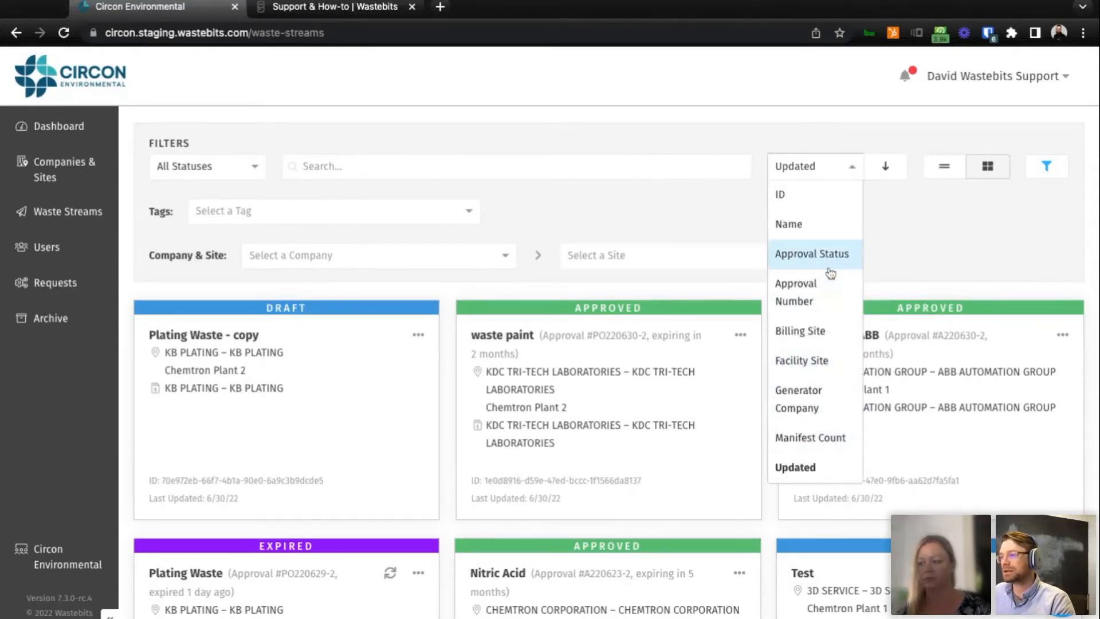
{"action": "left_click", "coordinate": [933, 256]}
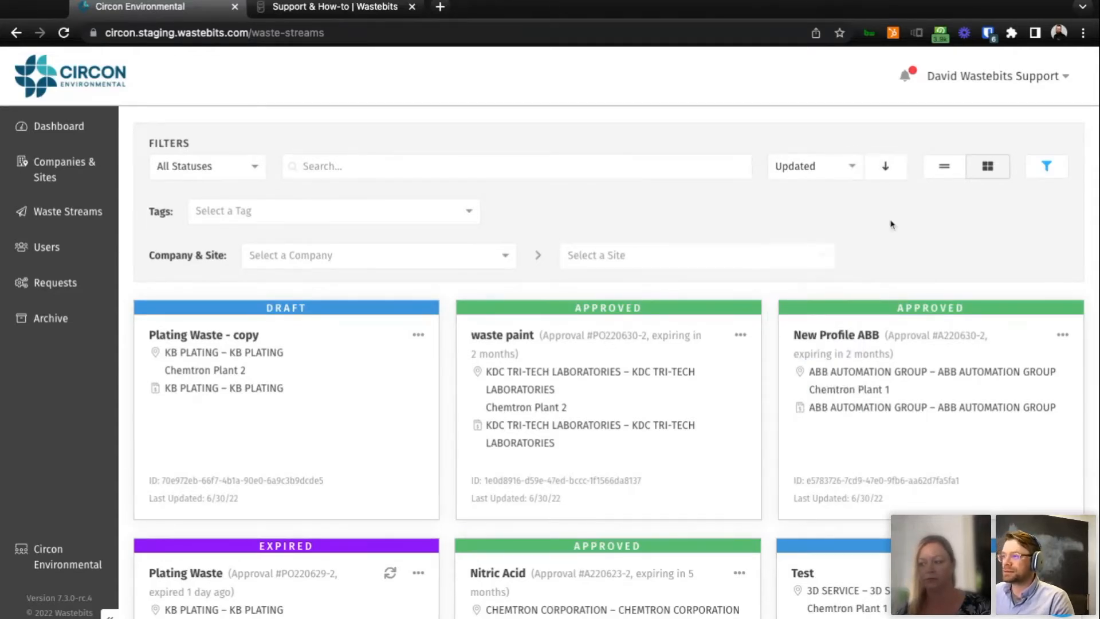
Show the waste streams as a list, switch back to the card layout and look over the cards.
{"action": "left_click", "coordinate": [946, 172]}
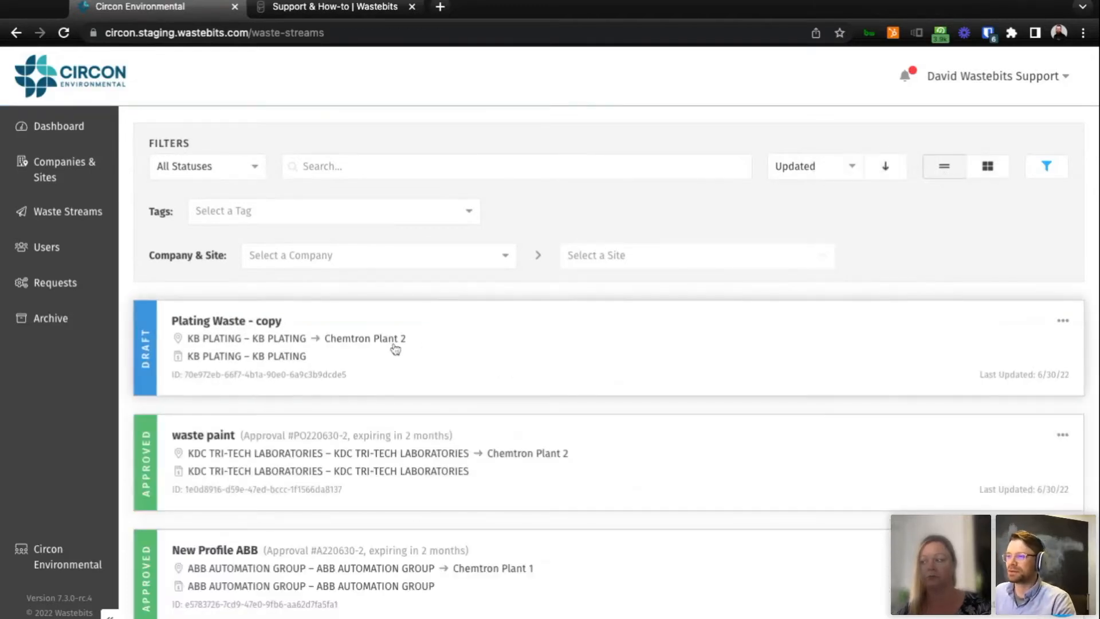
{"action": "left_click", "coordinate": [987, 166]}
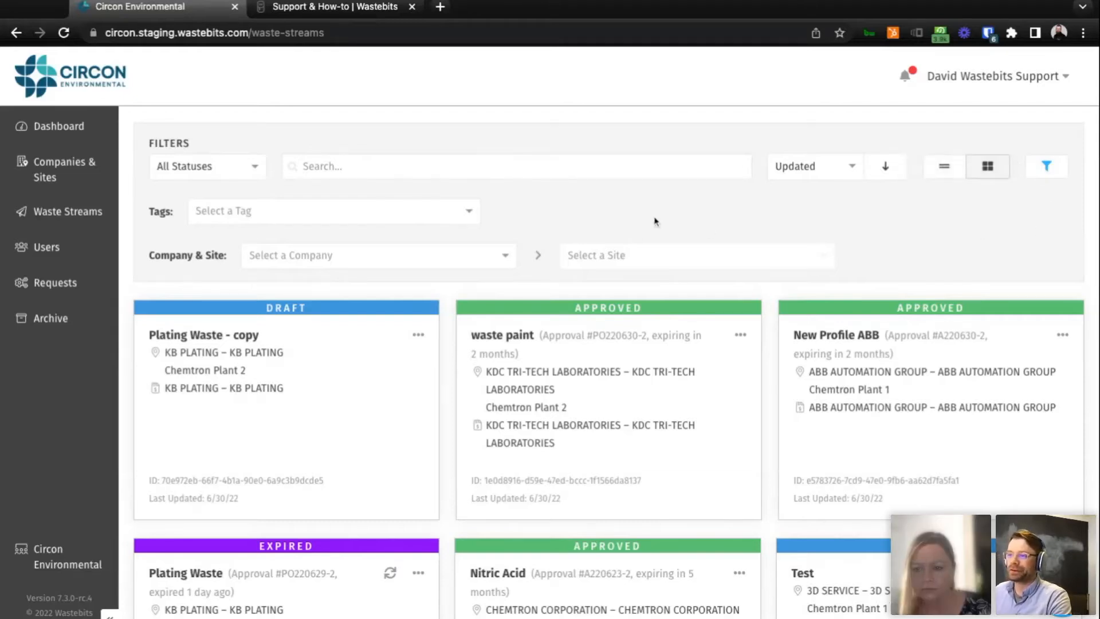
{"action": "scroll", "coordinate": [664, 226], "scroll_direction": "down", "scroll_amount": 3}
{"action": "scroll", "coordinate": [917, 342], "scroll_direction": "up", "scroll_amount": 3}
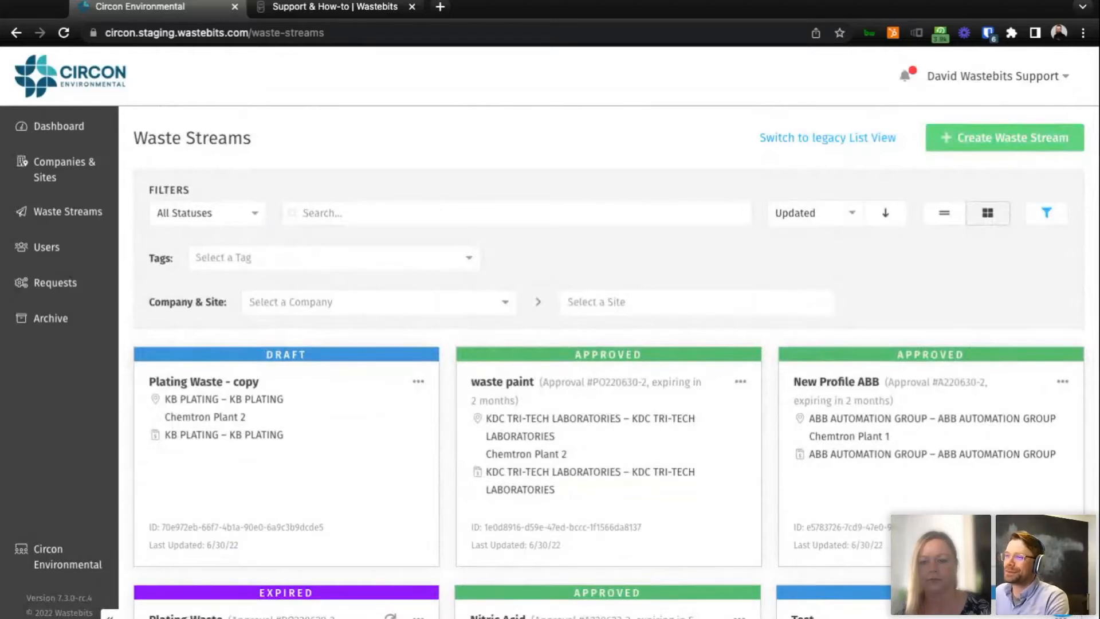
Filter the waste streams by the company ABB AUTOMATION GROUP and its ABB AUTOMATION GROUP site.
{"action": "left_click", "coordinate": [502, 309]}
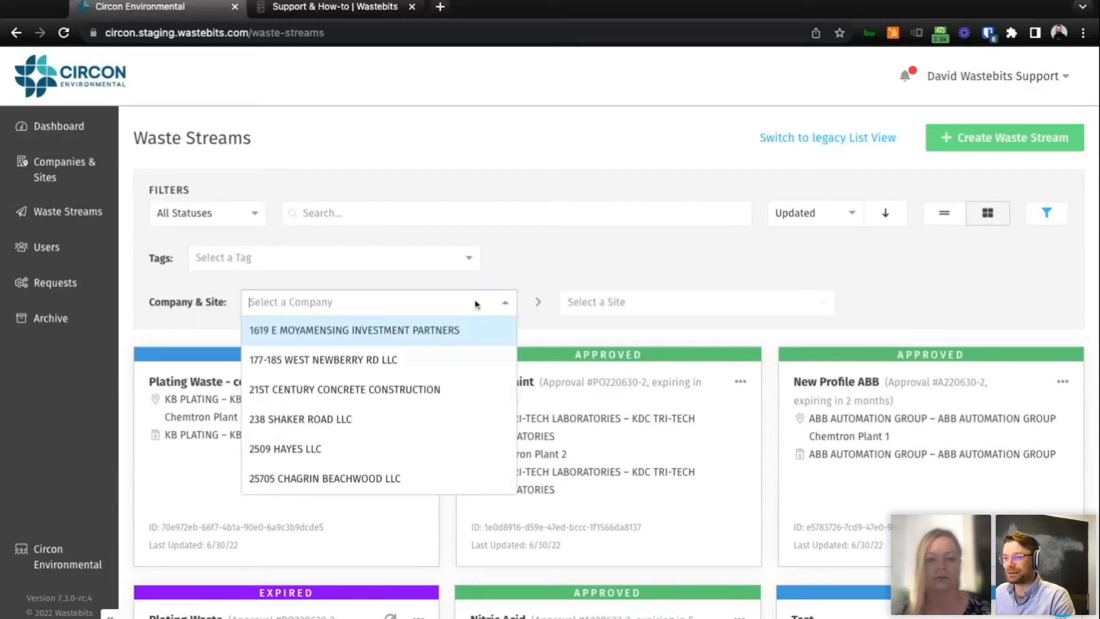
{"action": "type", "text": "abb"}
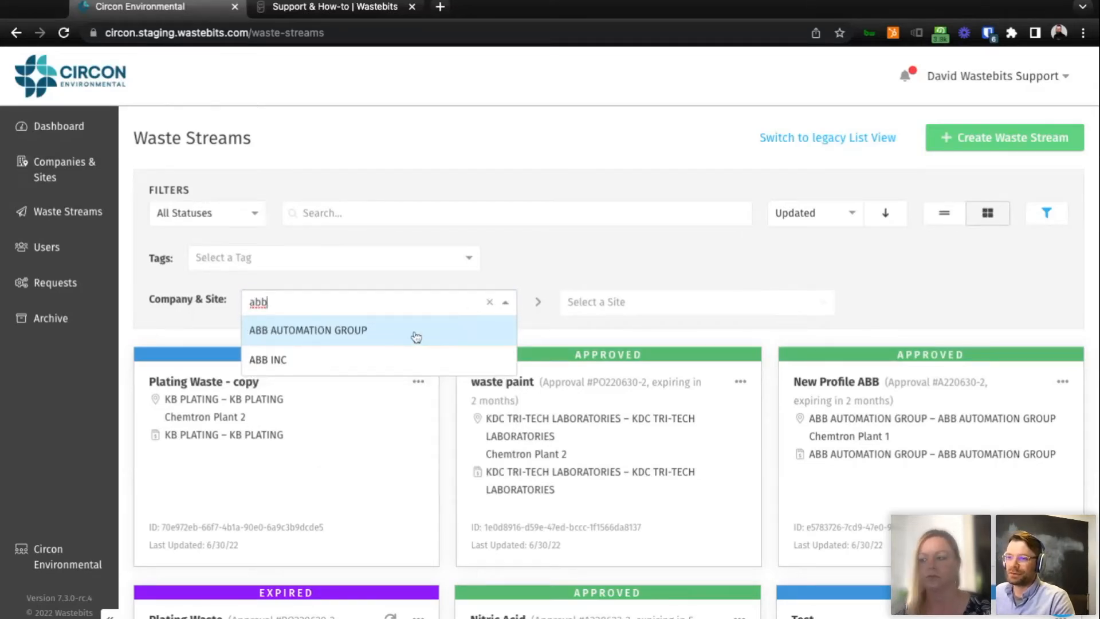
{"action": "left_click", "coordinate": [414, 336]}
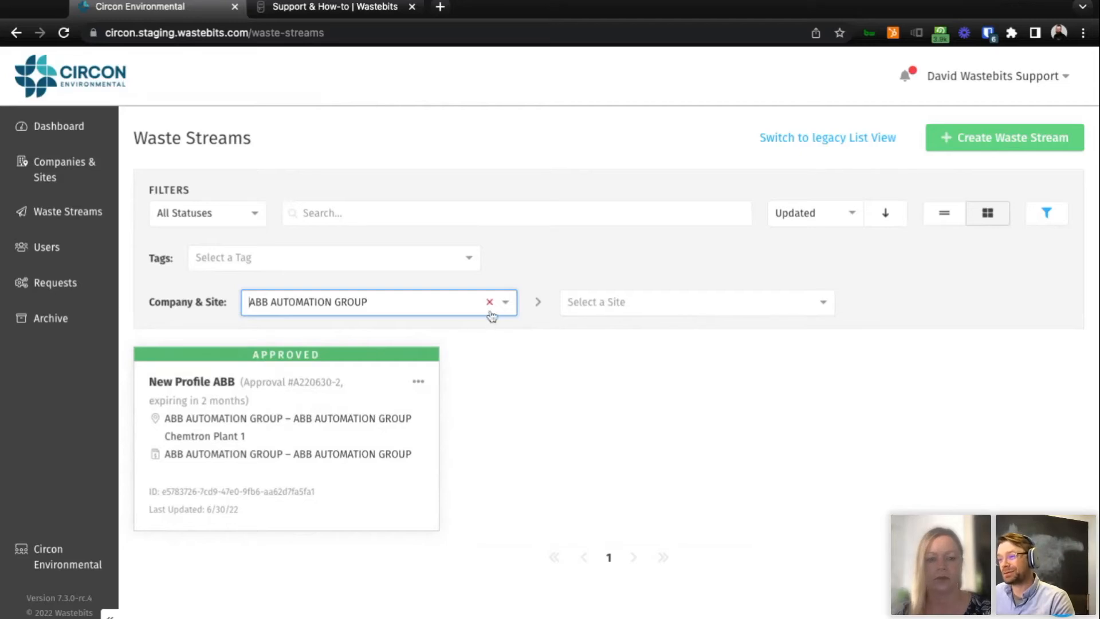
{"action": "left_click", "coordinate": [653, 314]}
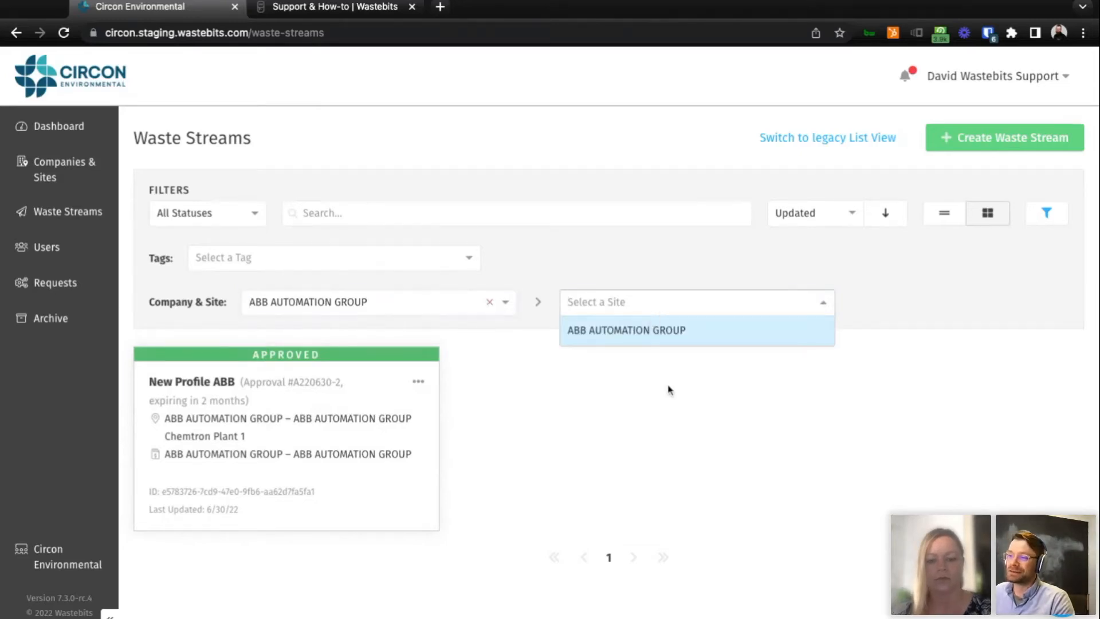
{"action": "left_click", "coordinate": [673, 338]}
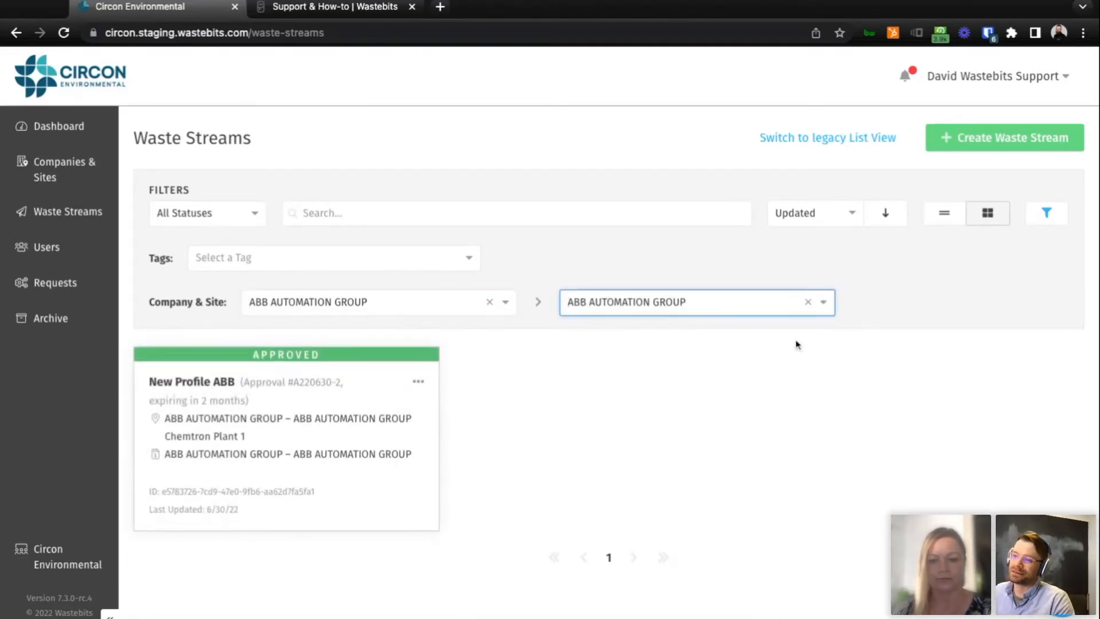
Clear the company and site filter from the waste streams and check the available tag filter choices.
{"action": "left_click", "coordinate": [491, 304]}
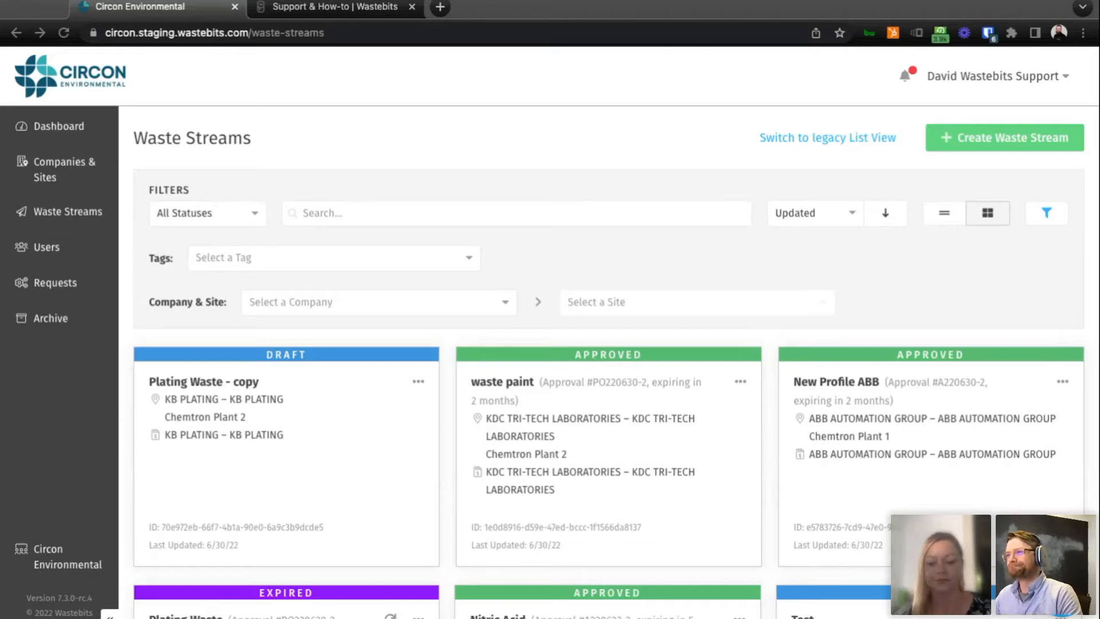
{"action": "left_click", "coordinate": [961, 315]}
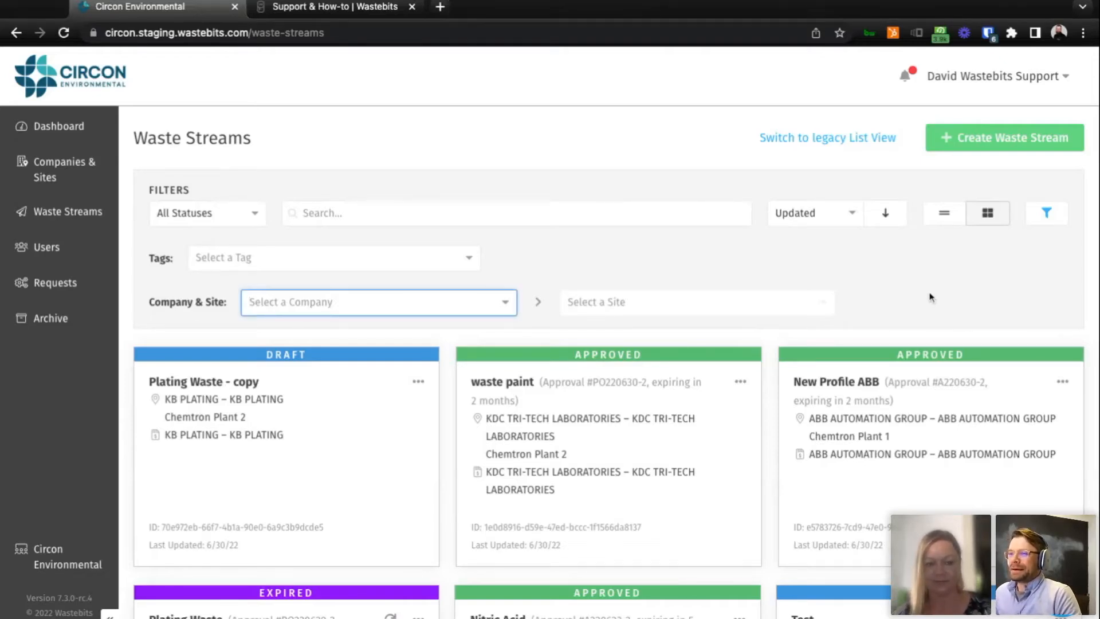
{"action": "left_click", "coordinate": [472, 269]}
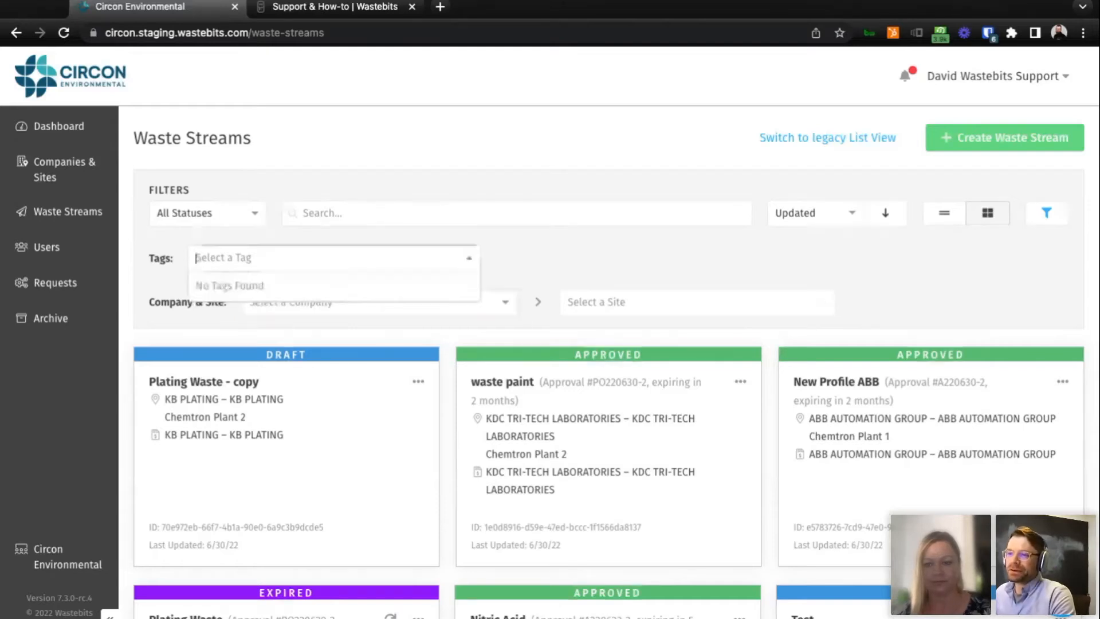
{"action": "left_click", "coordinate": [545, 265]}
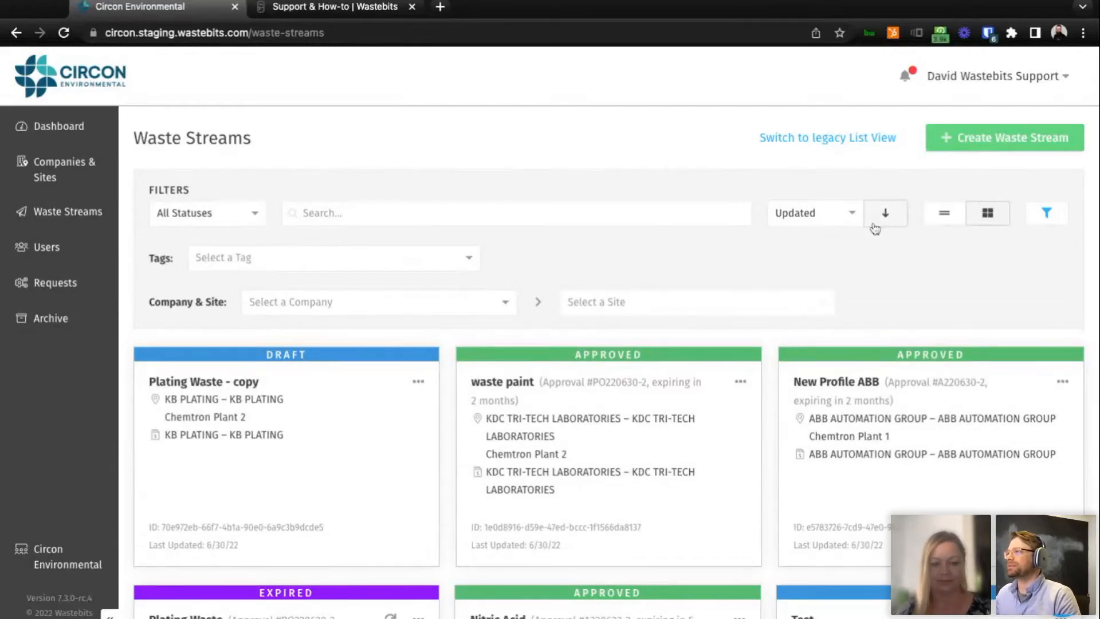
Sign out of the support account and sign in with the ABB generator account's e-mail and password, without saving the password in Bitwarden.
{"action": "left_click", "coordinate": [1029, 83]}
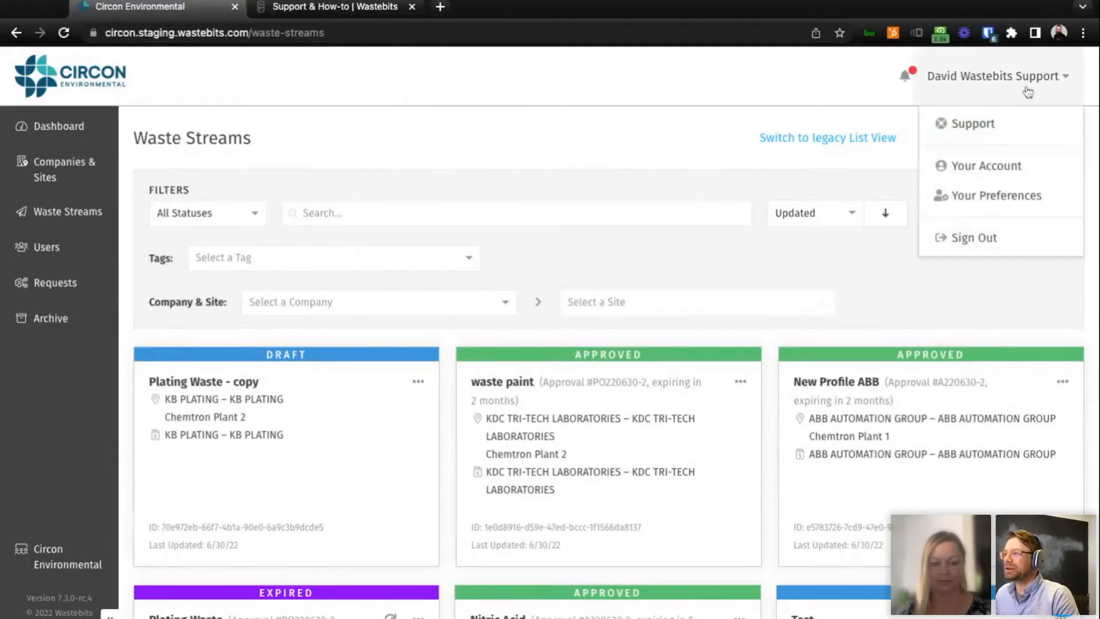
{"action": "left_click", "coordinate": [974, 239]}
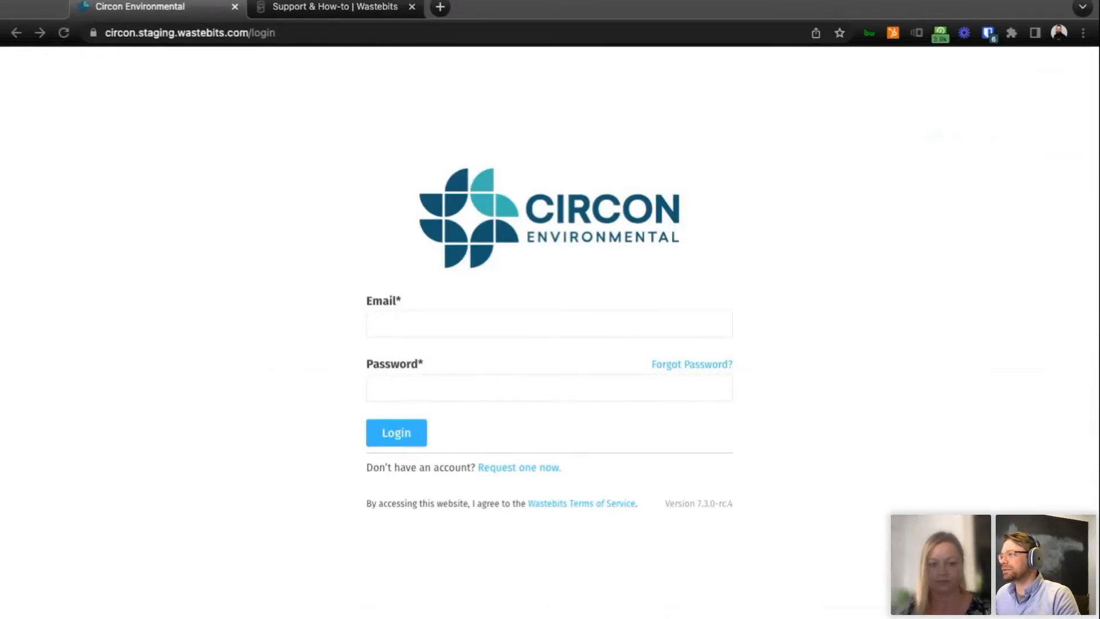
{"action": "left_click", "coordinate": [830, 374]}
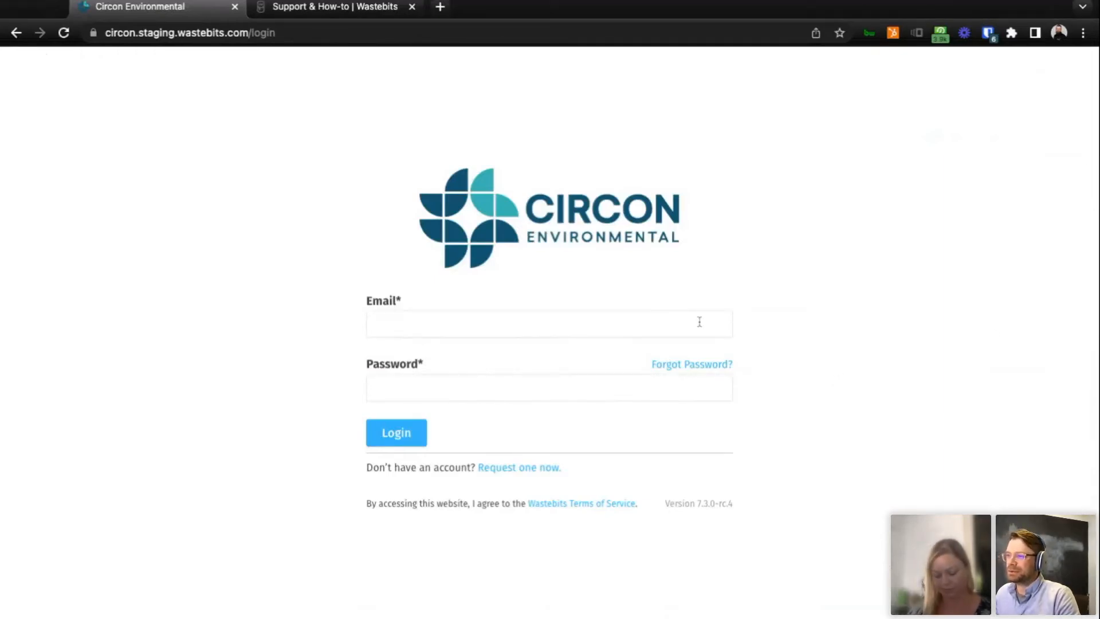
{"action": "key", "text": "super+v"}
{"action": "key", "text": "Tab"}
{"action": "type", "text": "**********"}
{"action": "key", "text": "Return"}
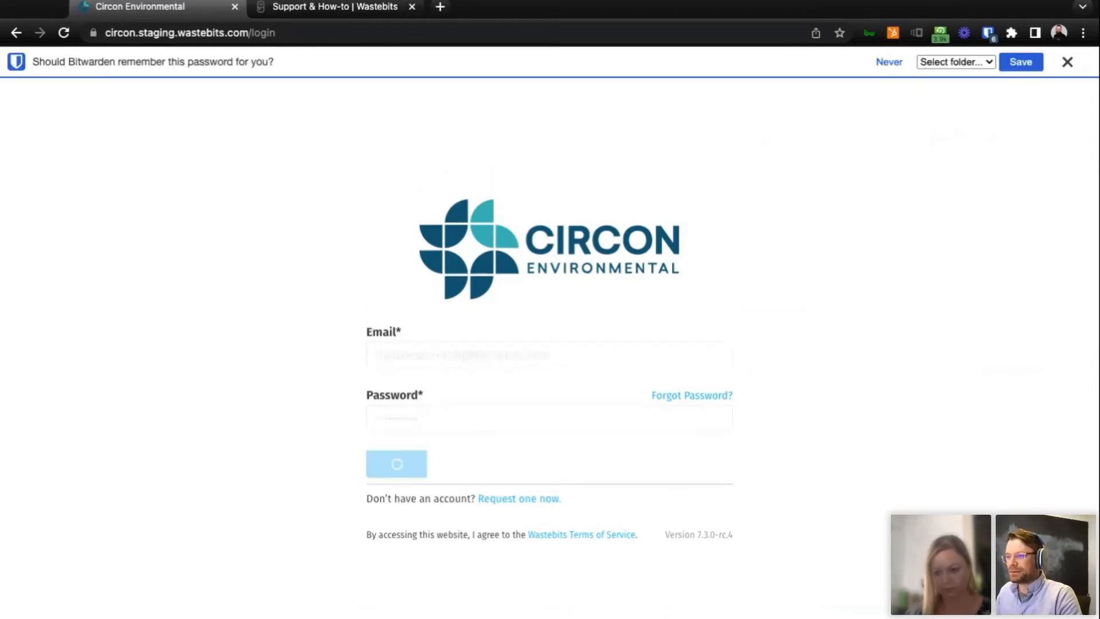
{"action": "left_click", "coordinate": [1069, 63]}
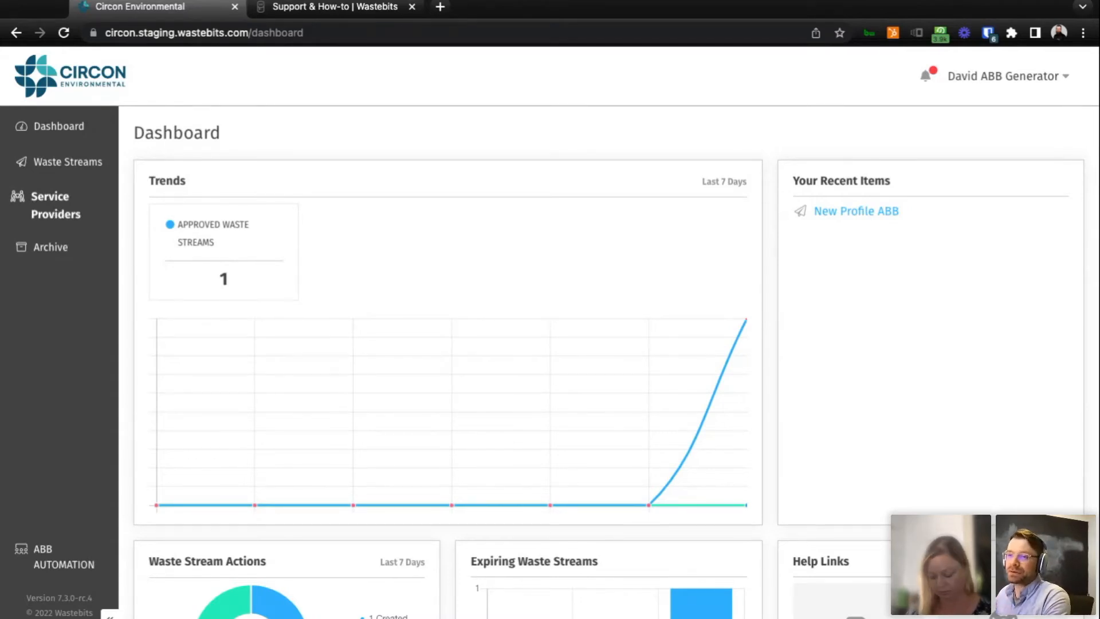
View the generator account's service providers and its waste streams, dismissing the welcome banner of the new view.
{"action": "left_click", "coordinate": [56, 205]}
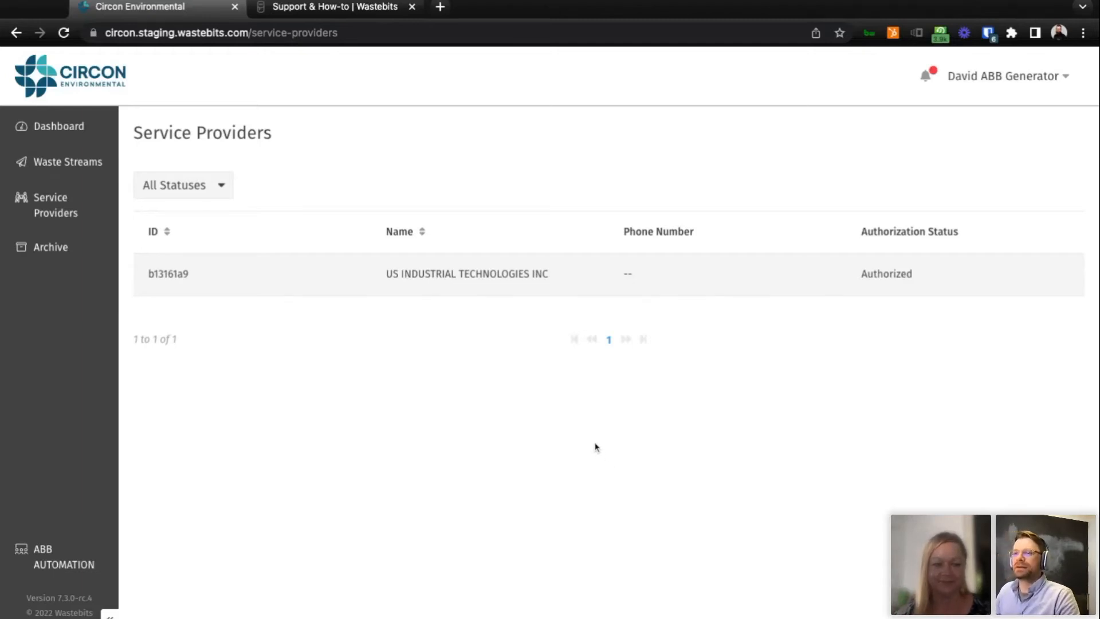
{"action": "left_click", "coordinate": [66, 164]}
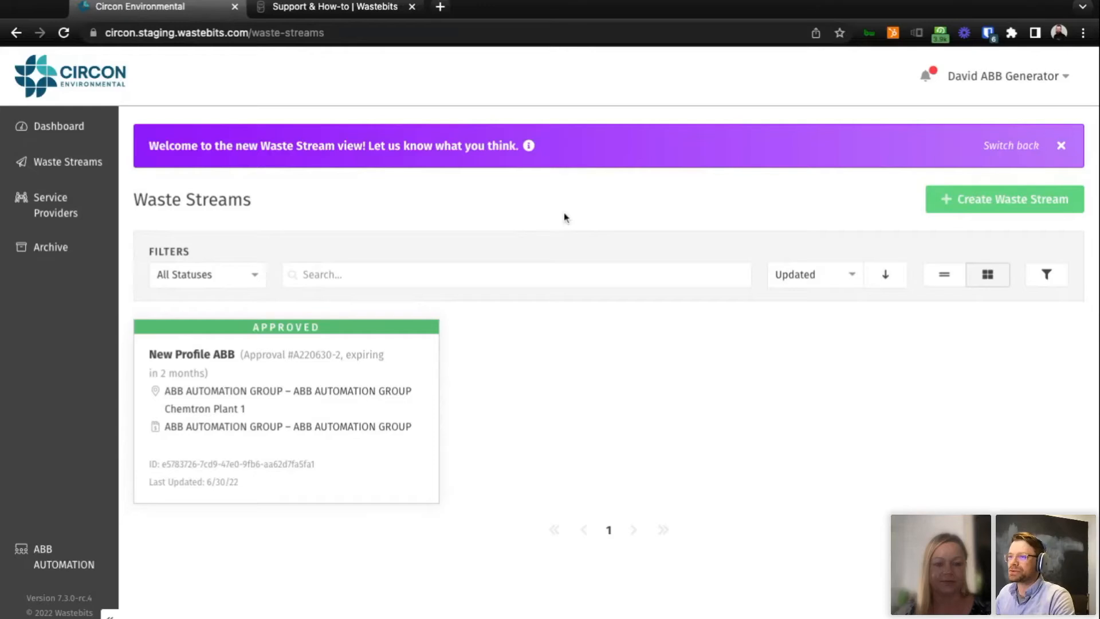
{"action": "left_click", "coordinate": [1062, 147]}
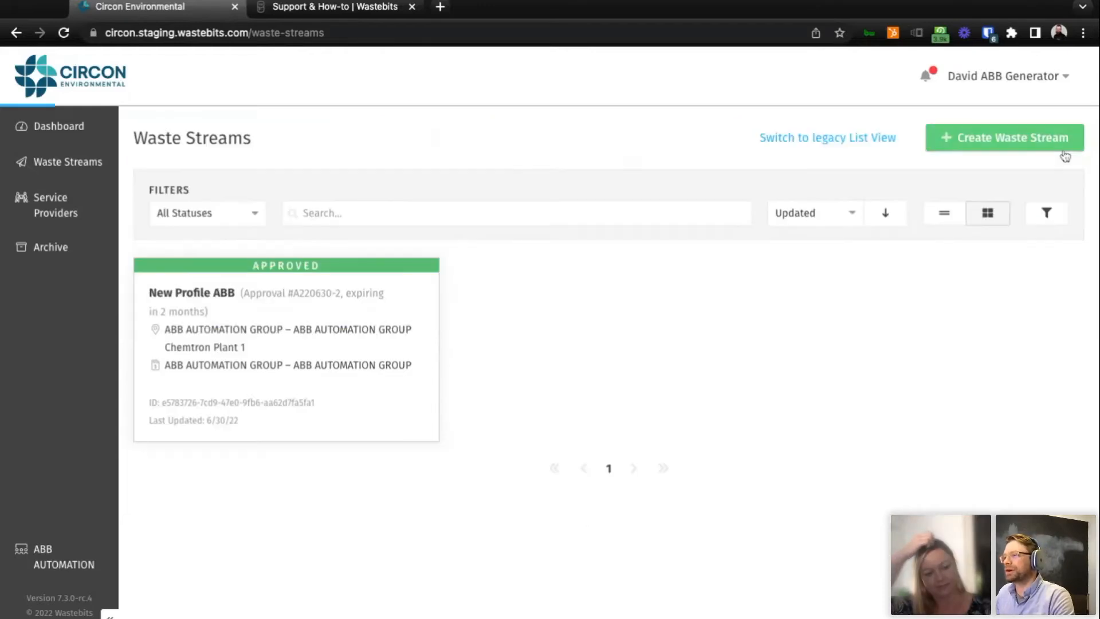
Start a new waste stream and set its facility site to Chemtron Plant 1.
{"action": "left_click", "coordinate": [1010, 150]}
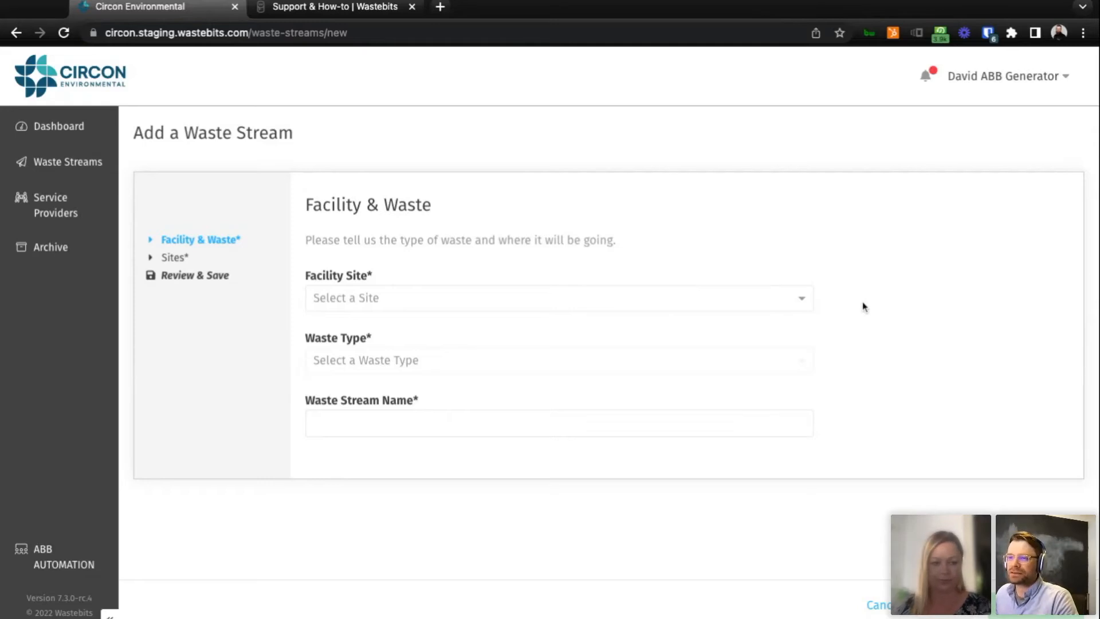
{"action": "left_click", "coordinate": [804, 303]}
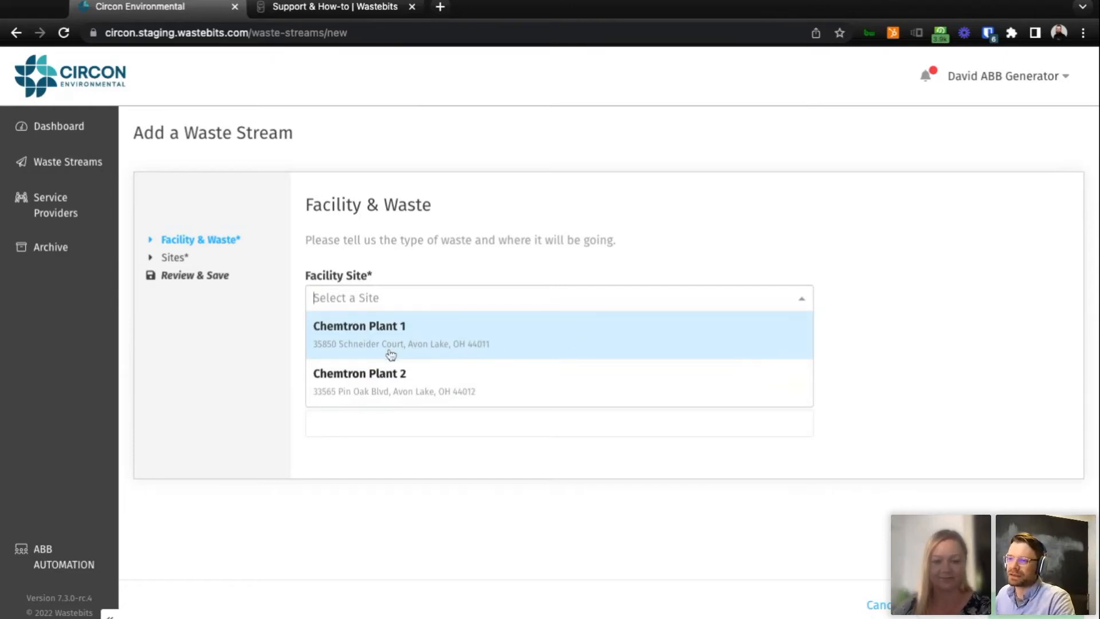
{"action": "left_click", "coordinate": [506, 346]}
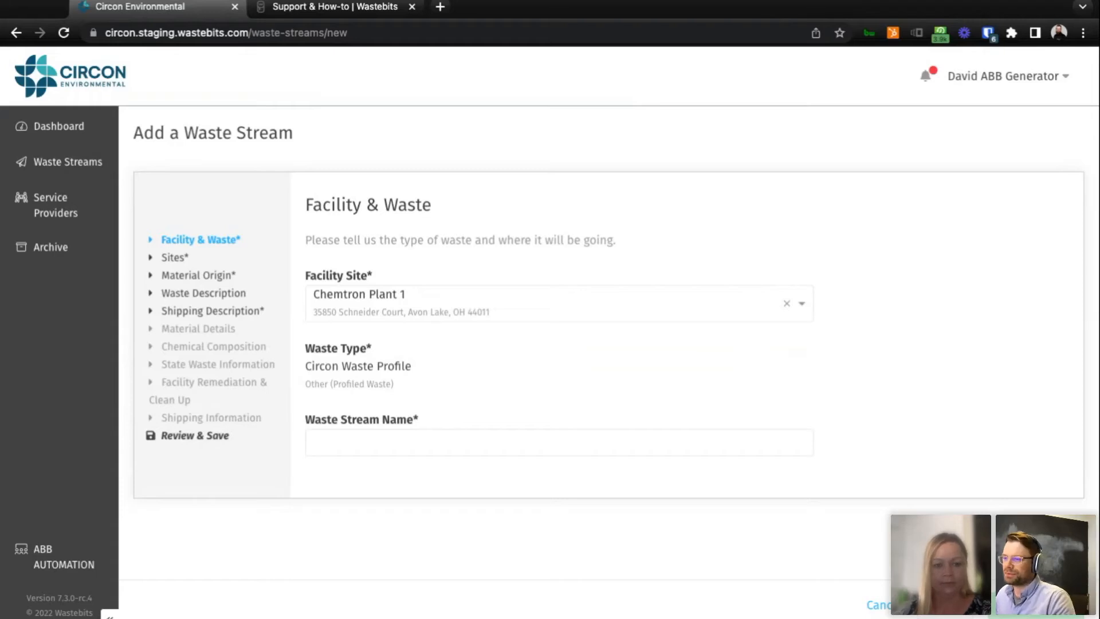
Name the waste stream New Profile Dirt and continue to the Sites section.
{"action": "left_click", "coordinate": [503, 448]}
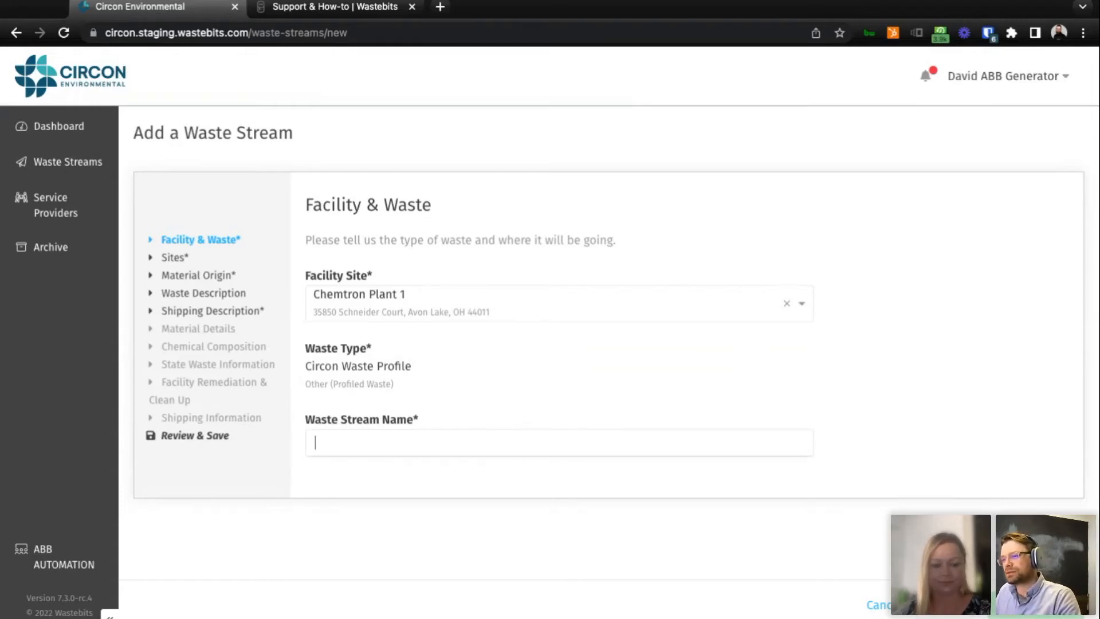
{"action": "type", "text": "New W"}
{"action": "key", "text": "BackSpace"}
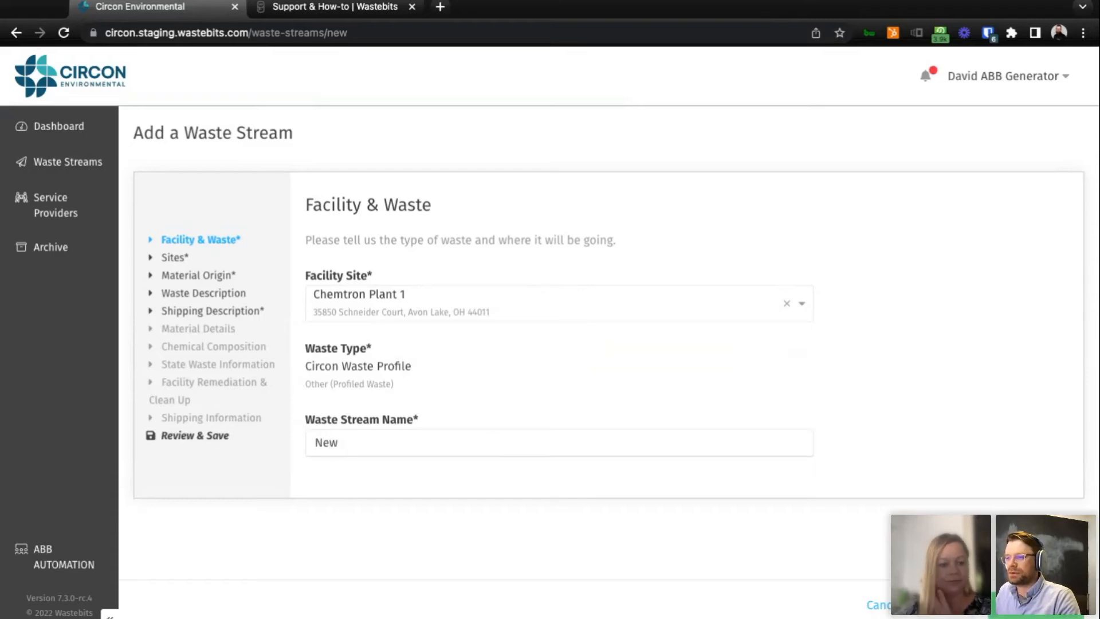
{"action": "type", "text": "Prfile"}
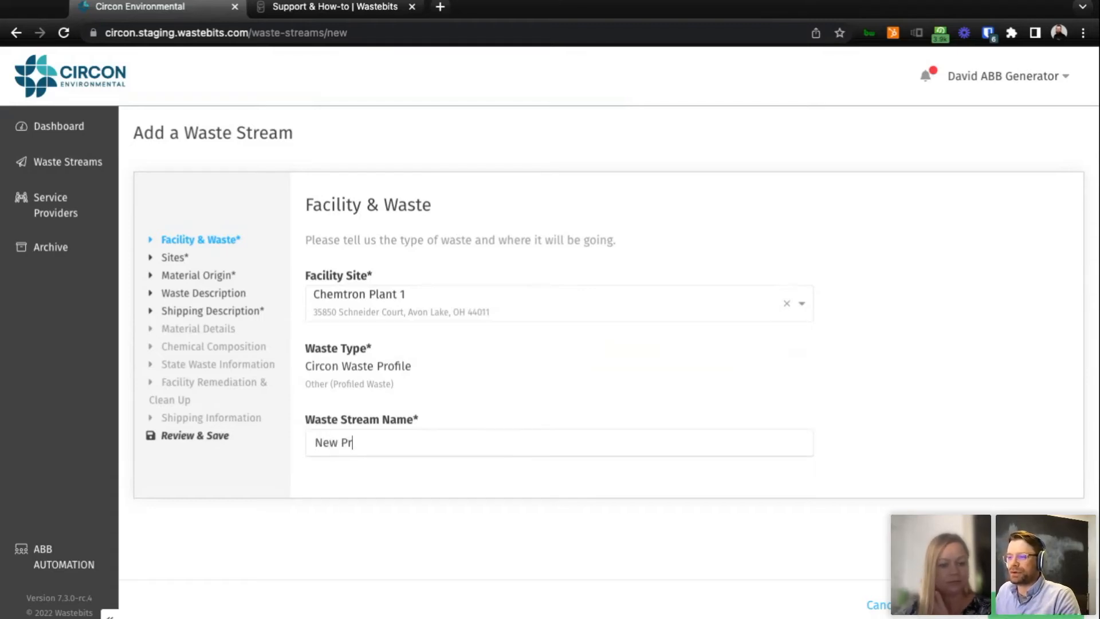
{"action": "key", "text": "BackSpace"}
{"action": "key", "text": "BackSpace"}
{"action": "key", "text": "BackSpace"}
{"action": "key", "text": "BackSpace"}
{"action": "type", "text": "ofile Dirt"}
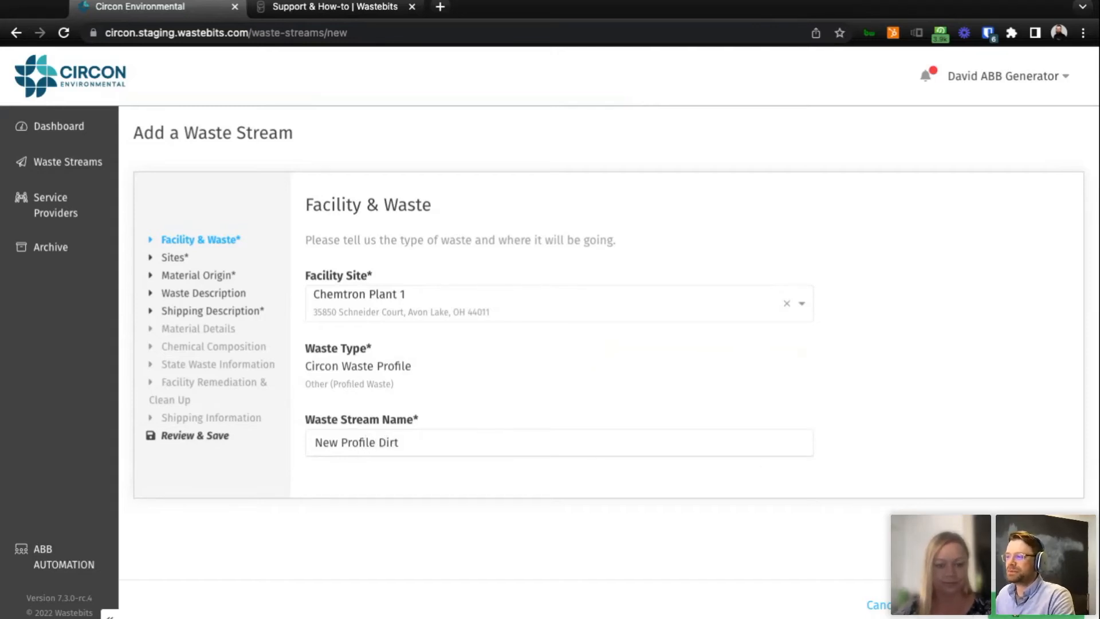
{"action": "left_click", "coordinate": [1026, 608]}
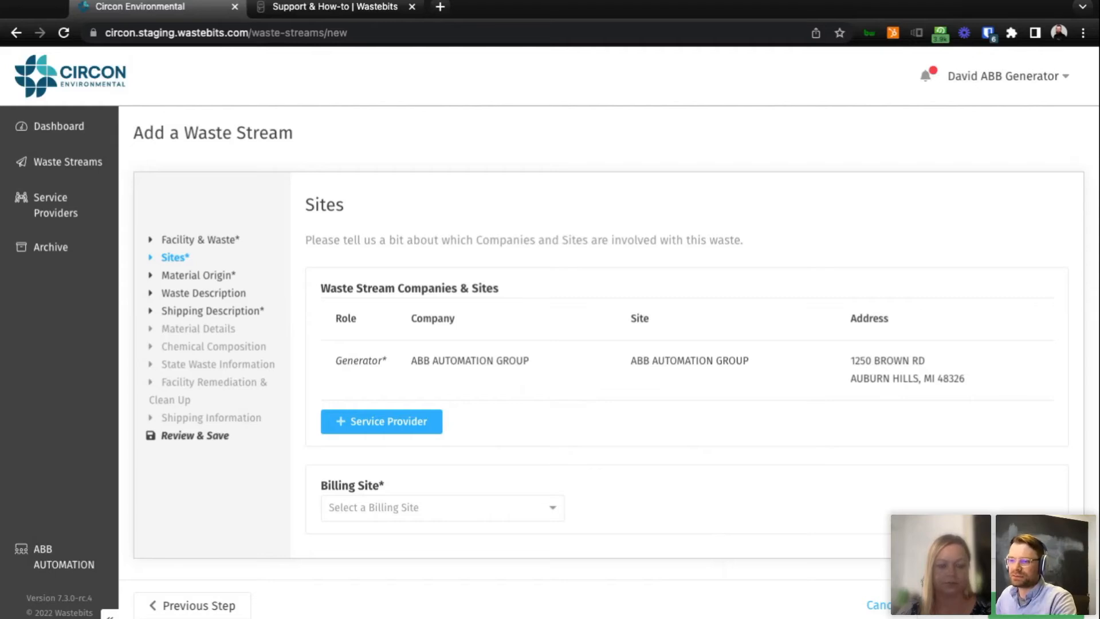
Set the billing site to ABB AUTOMATION GROUP and continue to the Material Origin section.
{"action": "left_click", "coordinate": [536, 517]}
{"action": "left_click", "coordinate": [520, 573]}
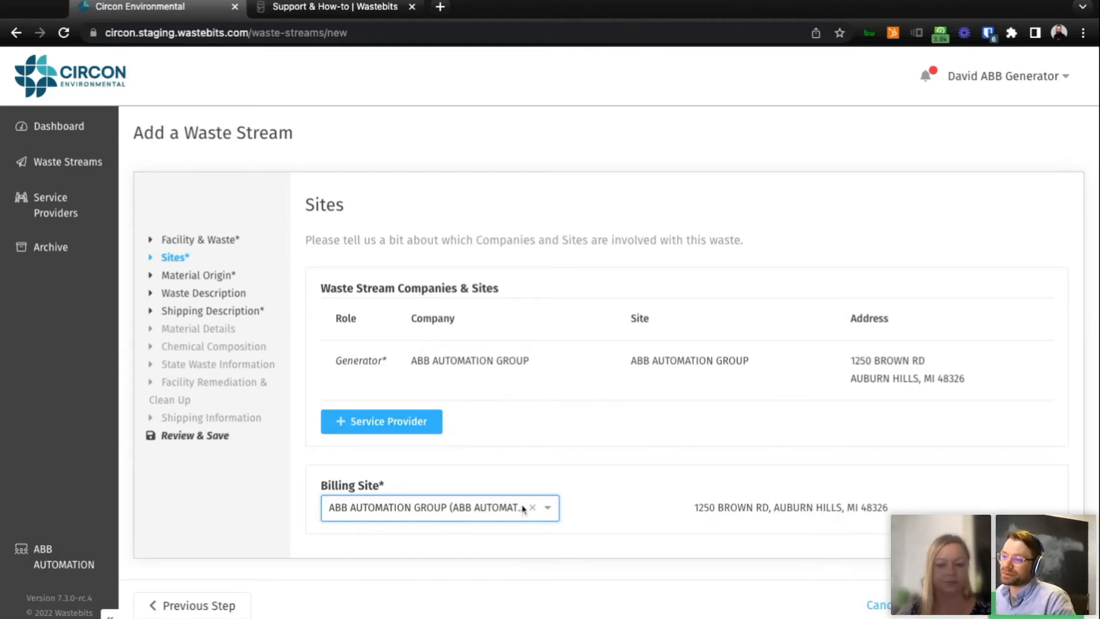
{"action": "left_click", "coordinate": [1045, 615]}
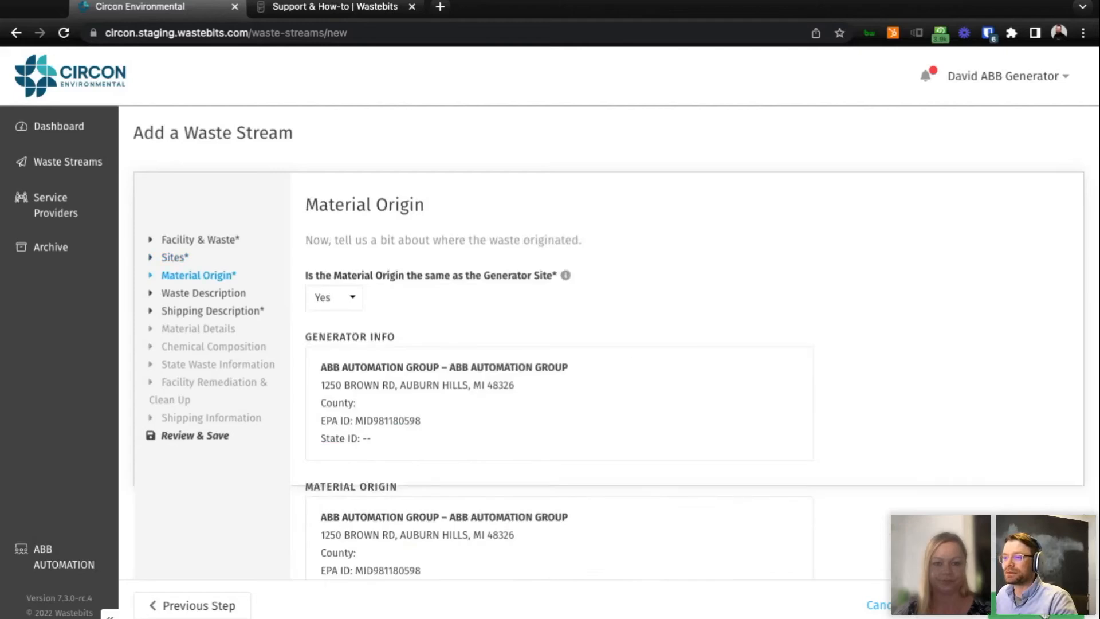
Check the fields for a material origin different from the generator site, restore Yes, and continue to the Waste Description section.
{"action": "scroll", "coordinate": [780, 350], "scroll_direction": "down", "scroll_amount": 2}
{"action": "scroll", "coordinate": [780, 350], "scroll_direction": "up", "scroll_amount": 1}
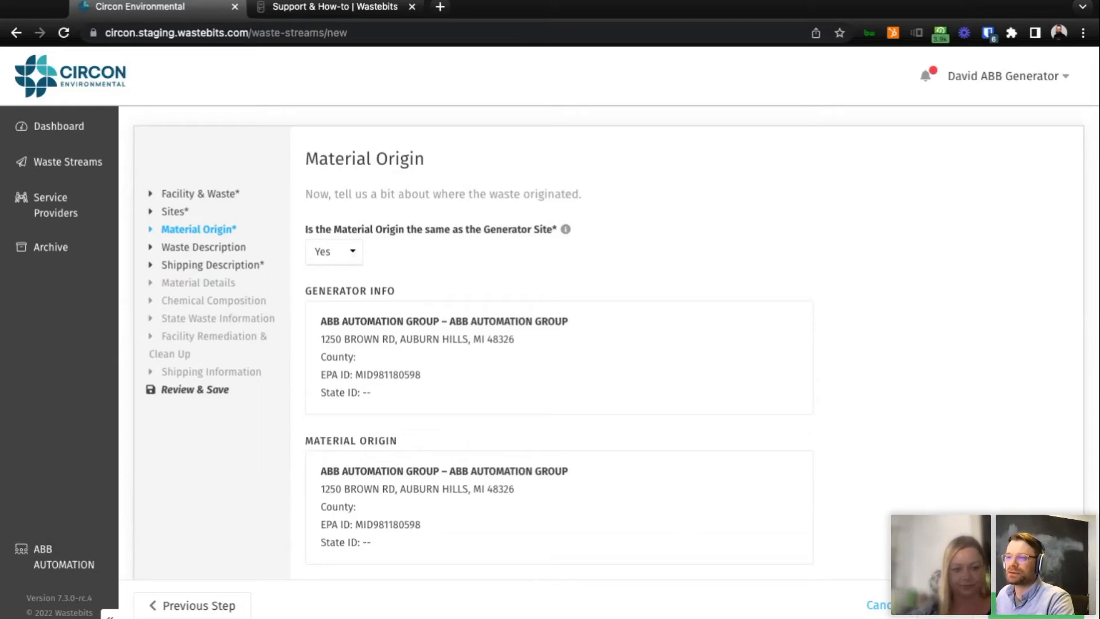
{"action": "left_click", "coordinate": [333, 268]}
{"action": "scroll", "coordinate": [659, 482], "scroll_direction": "down", "scroll_amount": 1}
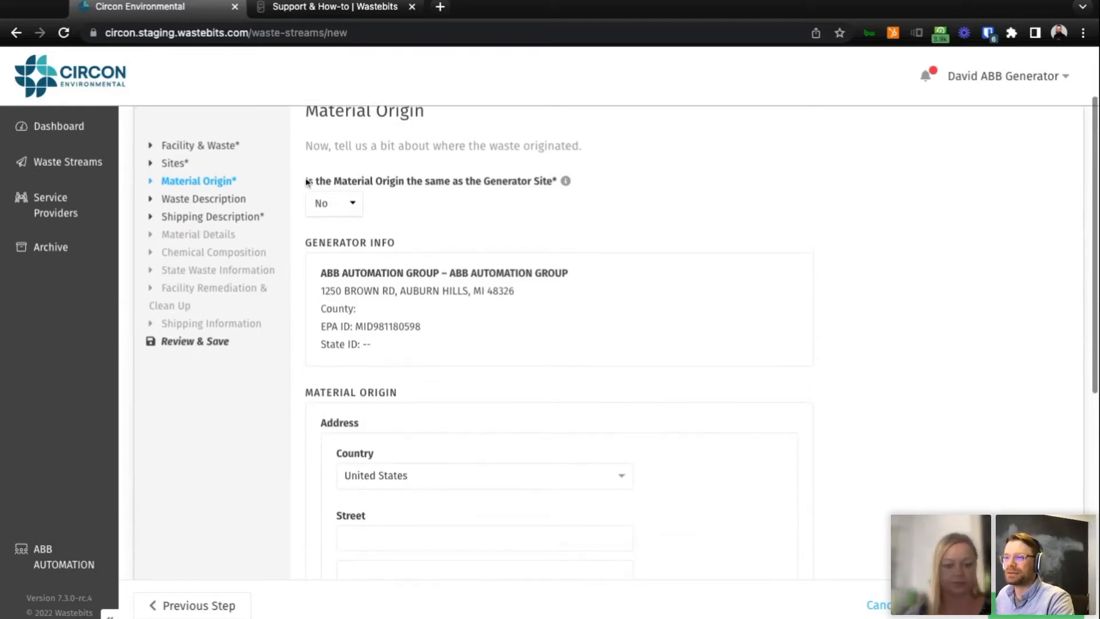
{"action": "left_click", "coordinate": [357, 214]}
{"action": "left_click", "coordinate": [1037, 606]}
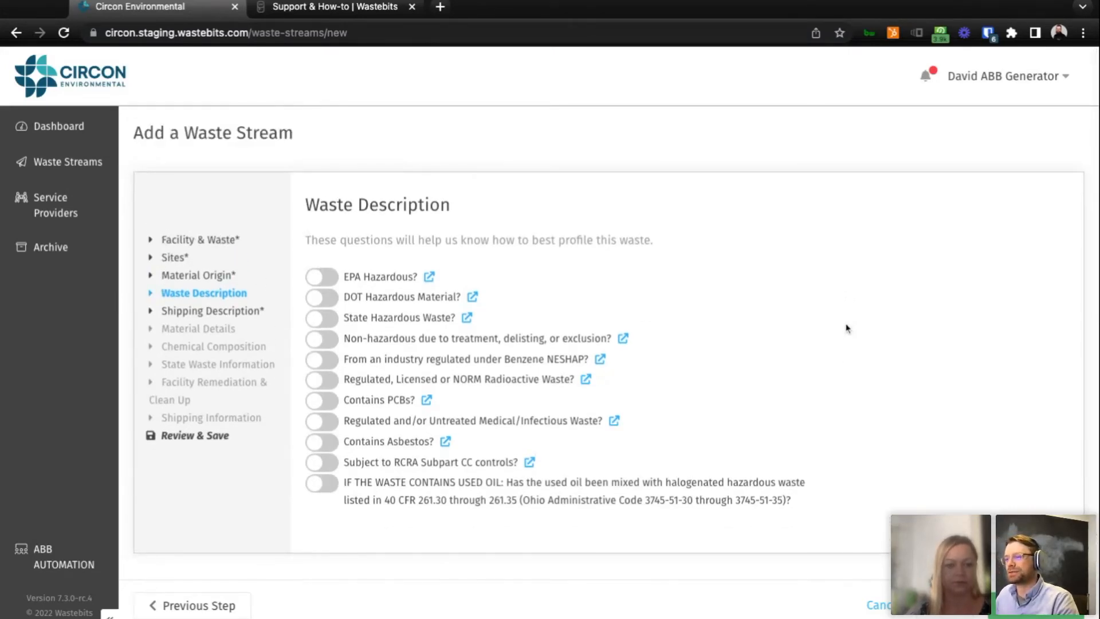
Try the EPA Hazardous, Contains PCBs and Contains Asbestos options for the waste, and turn all three off again.
{"action": "scroll", "coordinate": [847, 328], "scroll_direction": "down", "scroll_amount": 1}
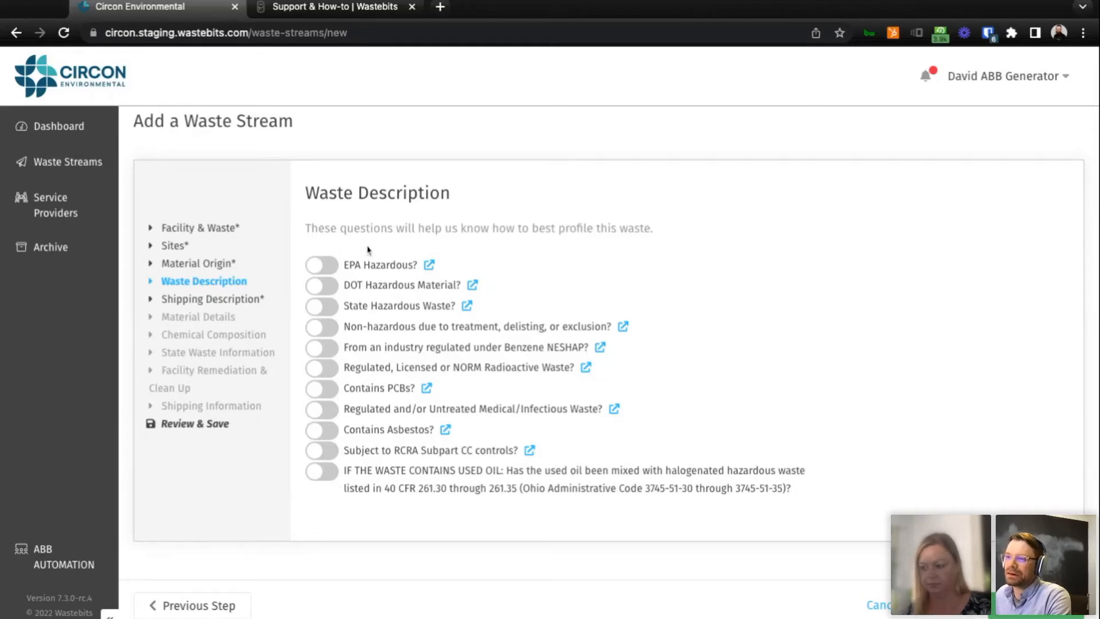
{"action": "left_click", "coordinate": [322, 270]}
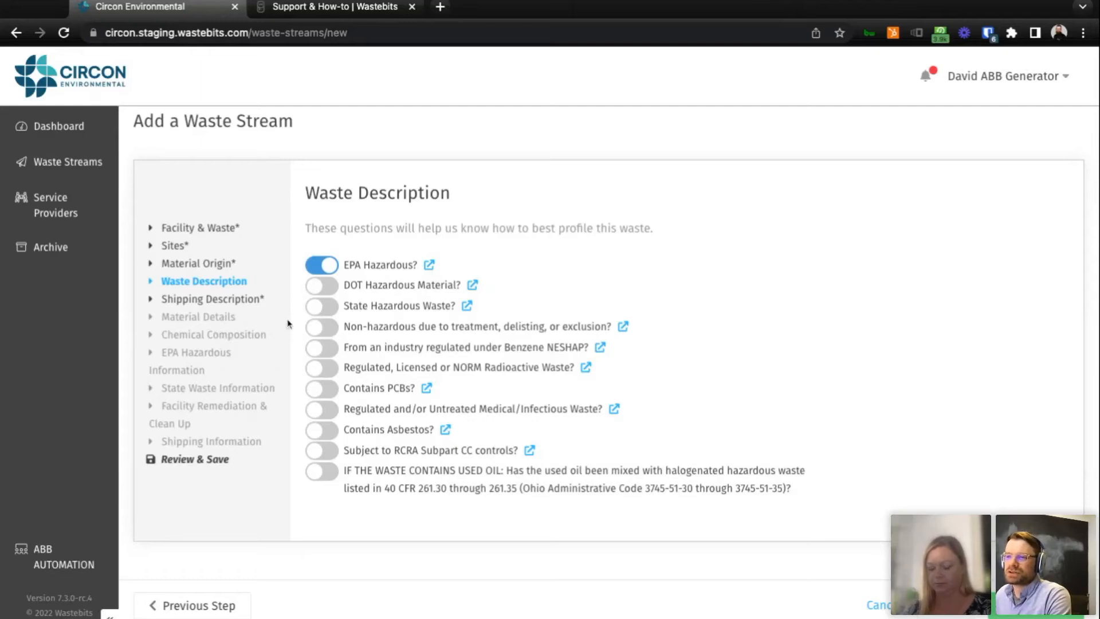
{"action": "left_click", "coordinate": [324, 389]}
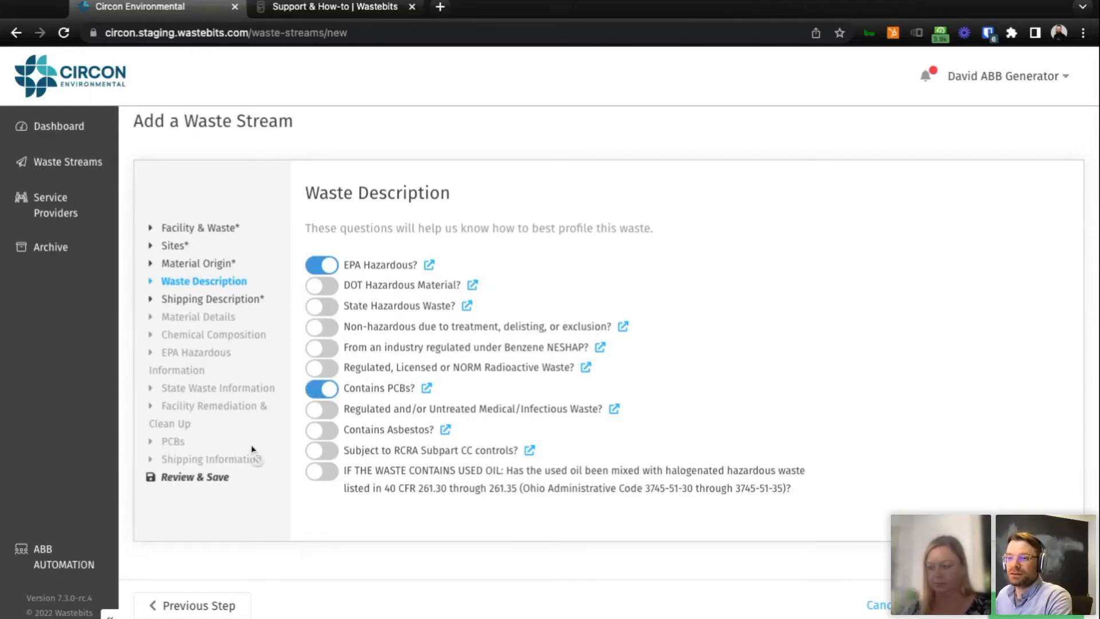
{"action": "left_click", "coordinate": [324, 439]}
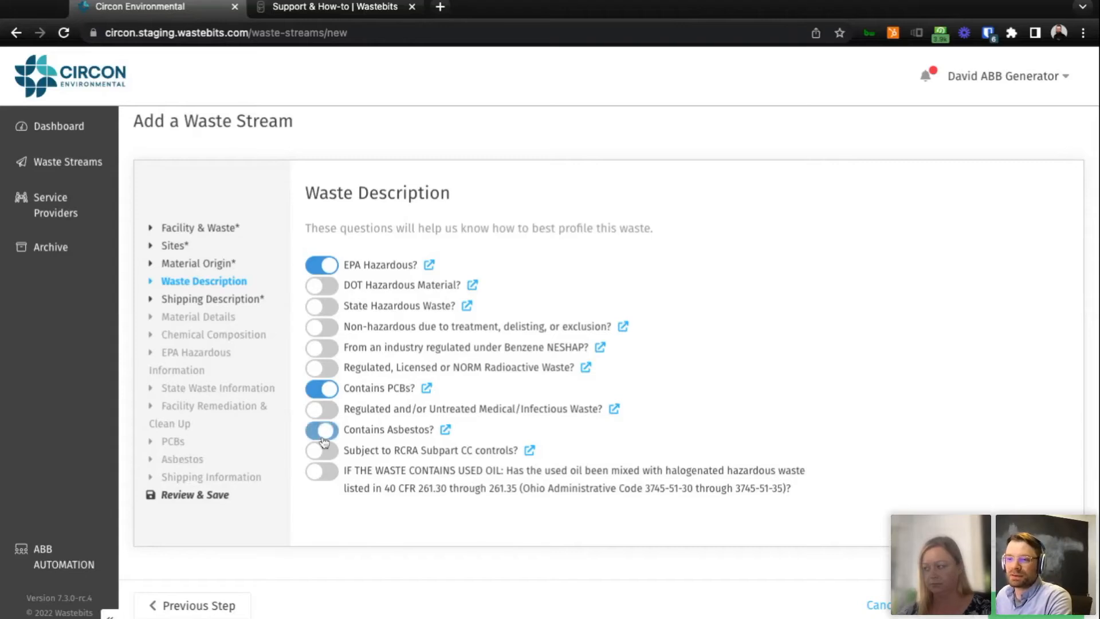
{"action": "left_click", "coordinate": [325, 440]}
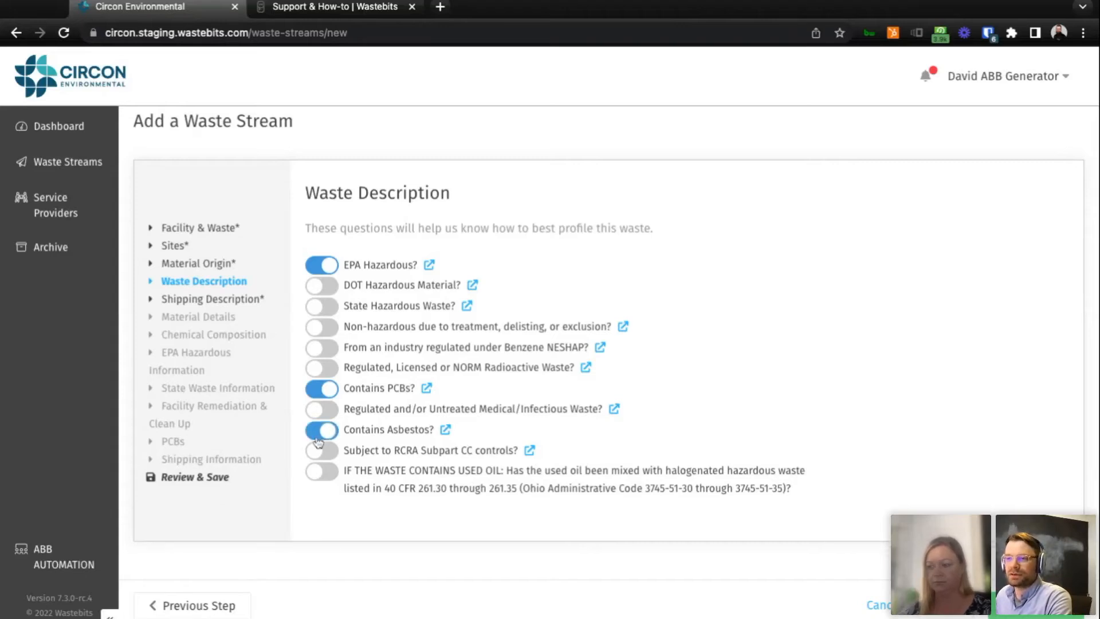
{"action": "left_click", "coordinate": [332, 395]}
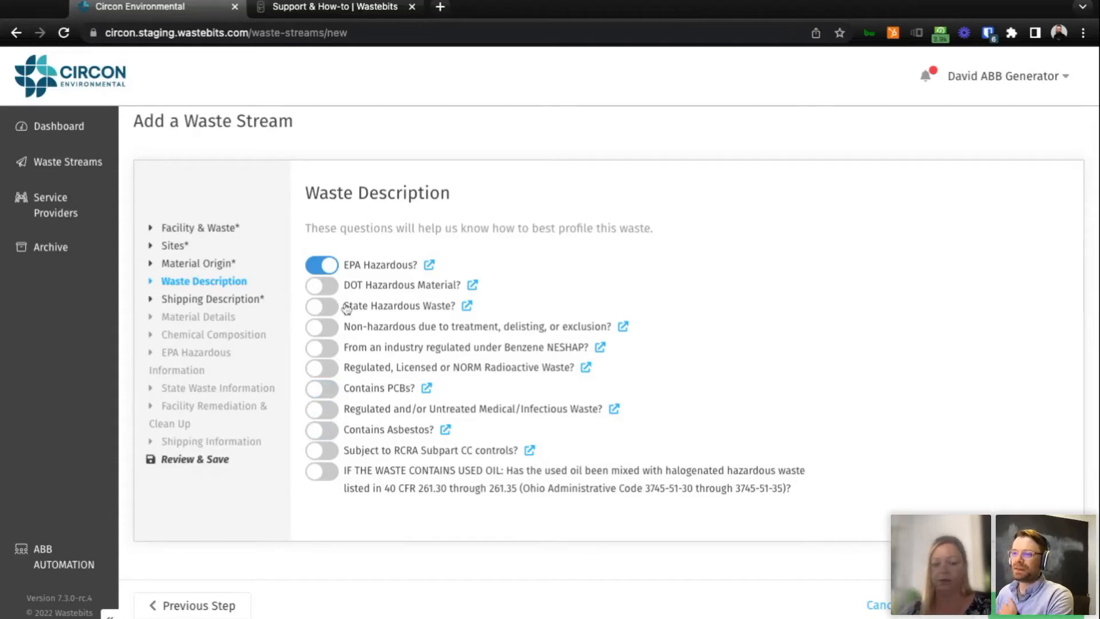
{"action": "left_click", "coordinate": [333, 268]}
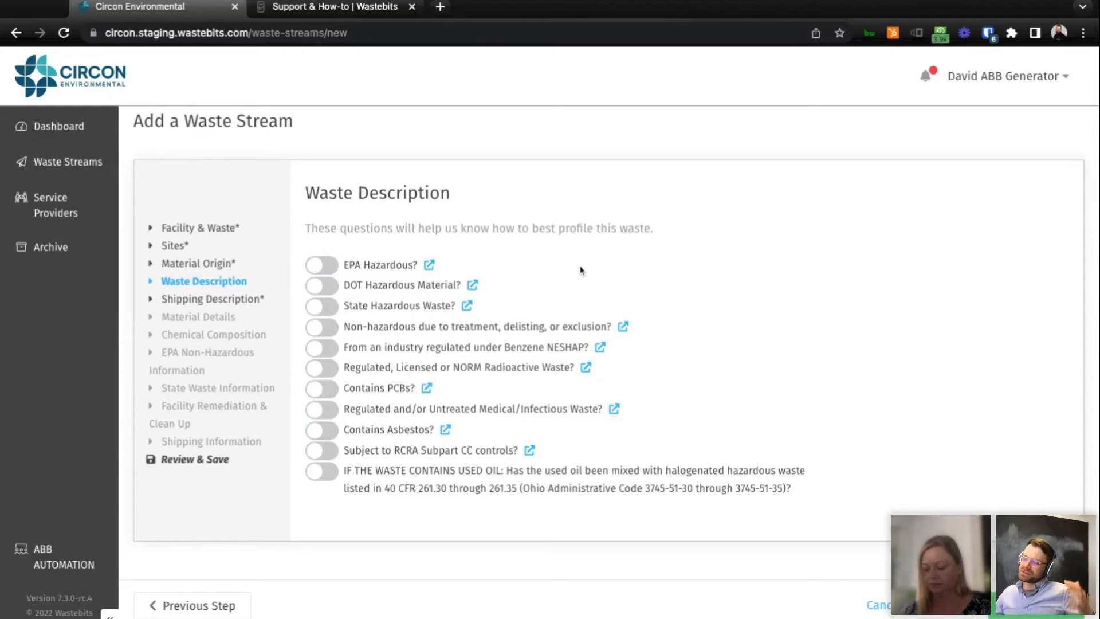
Mark the waste as DOT Hazardous Material in the waste description.
{"action": "left_click", "coordinate": [324, 287]}
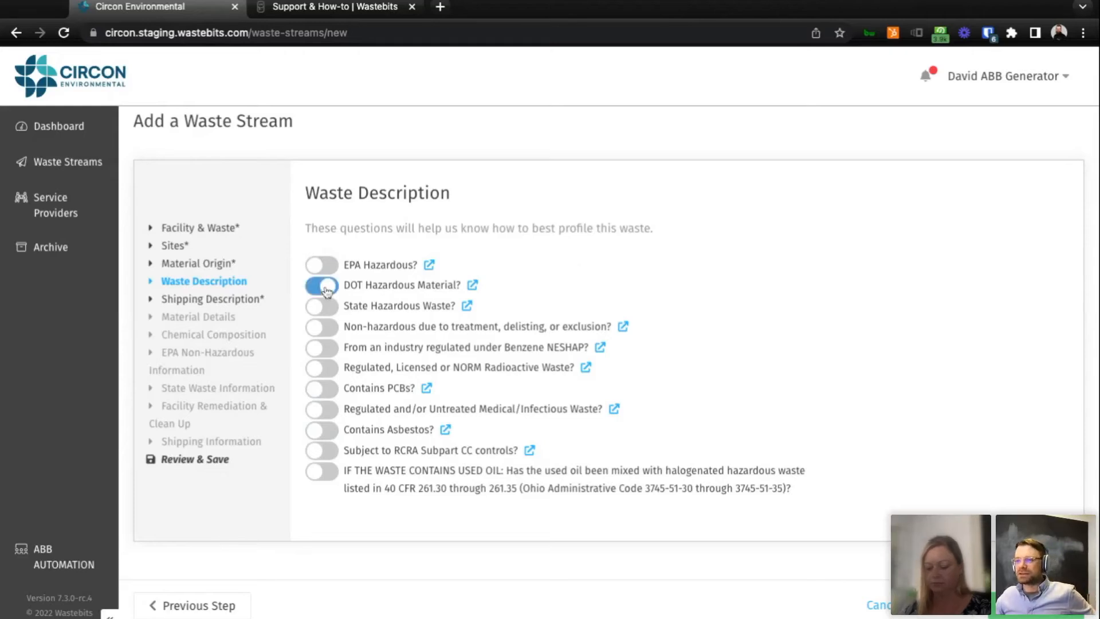
{"action": "left_click", "coordinate": [323, 292]}
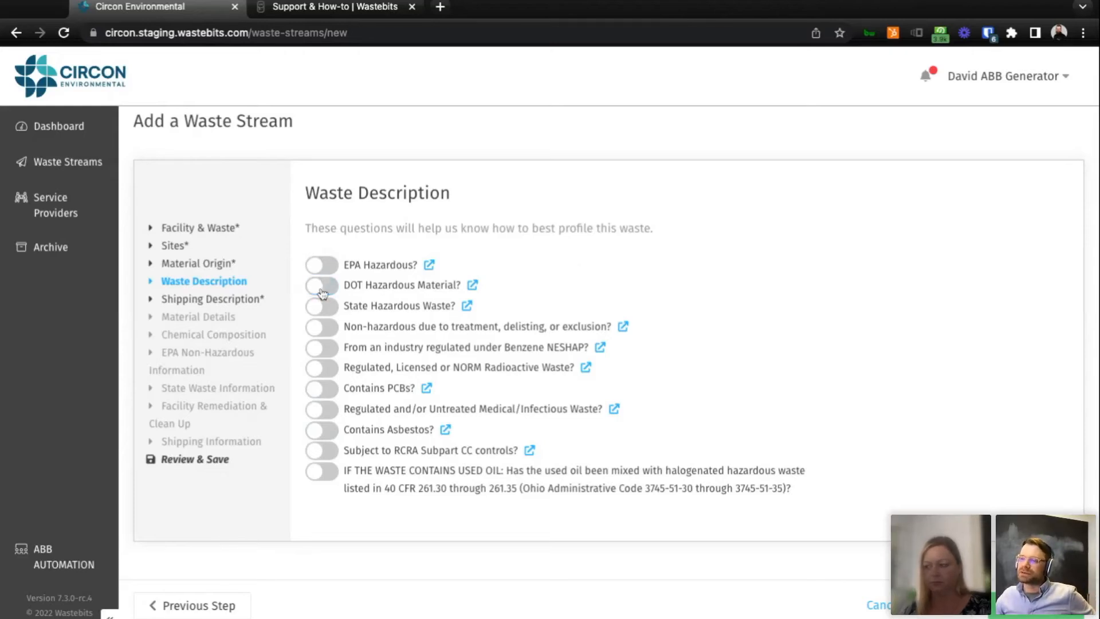
{"action": "left_click", "coordinate": [323, 292]}
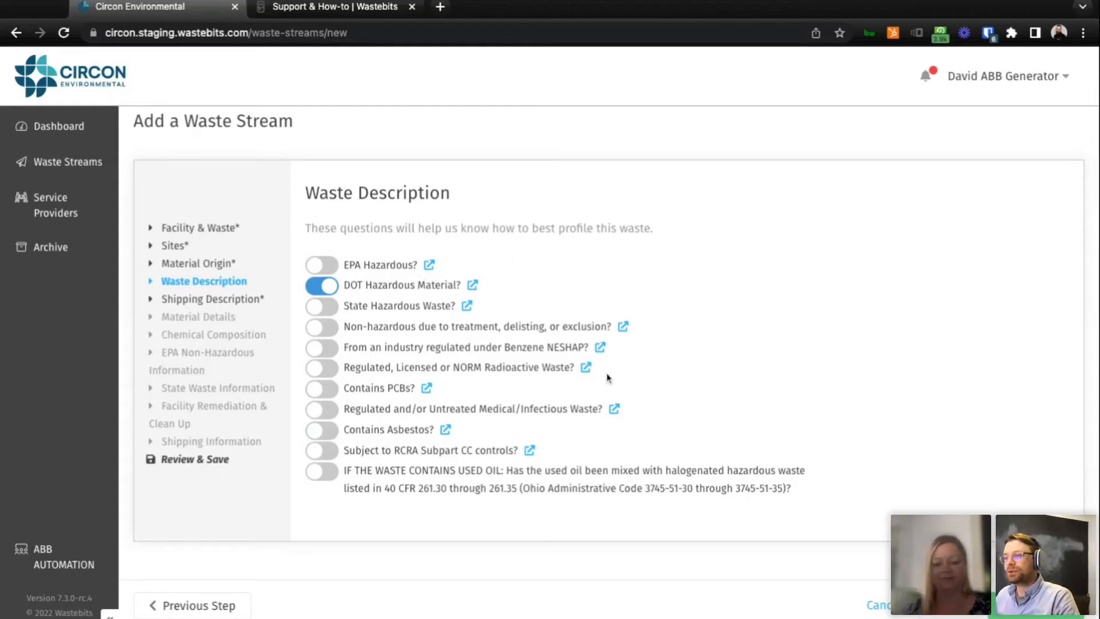
View the EPA guidance page linked to the Contains PCBs question and return to the waste stream form.
{"action": "left_click", "coordinate": [427, 388]}
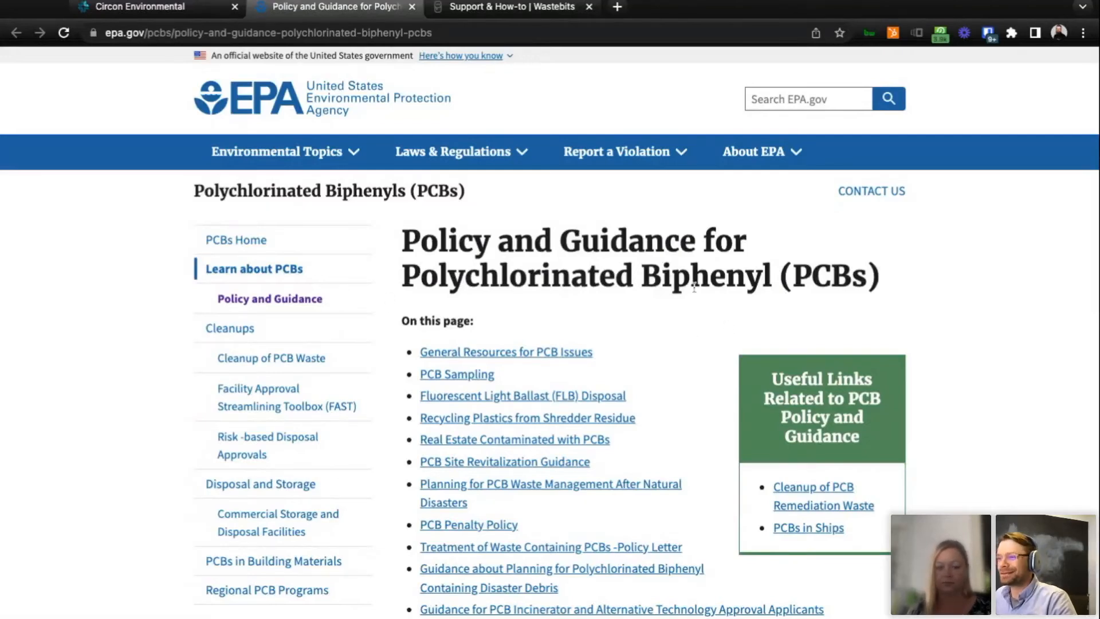
{"action": "left_click", "coordinate": [137, 6]}
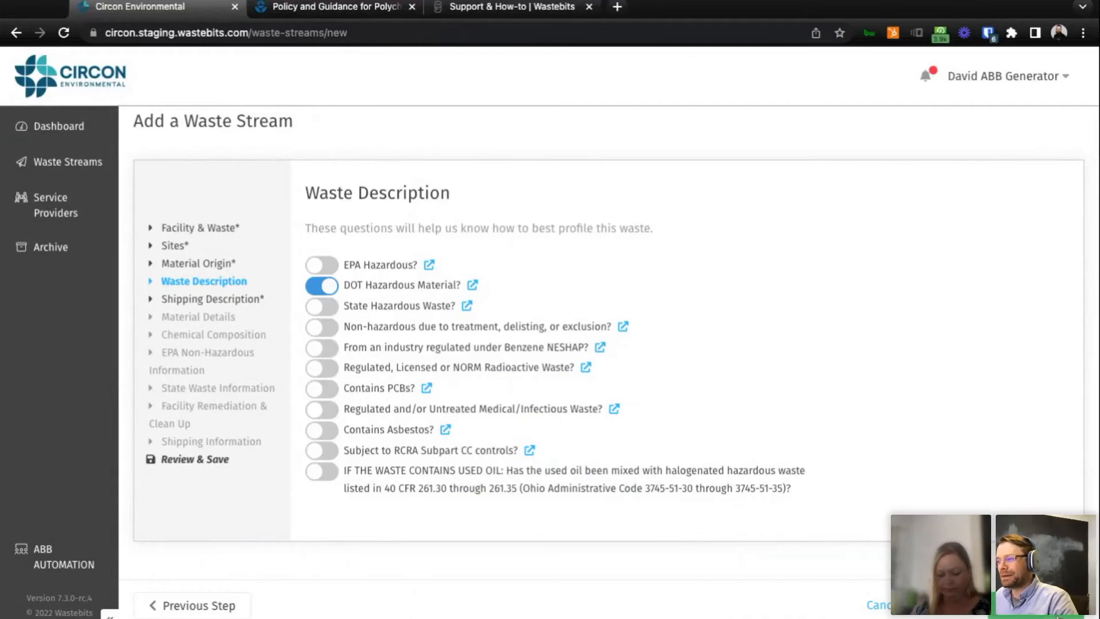
Continue to the Shipping Description section and choose the ID number UN0305 for flash powder.
{"action": "left_click", "coordinate": [1052, 615]}
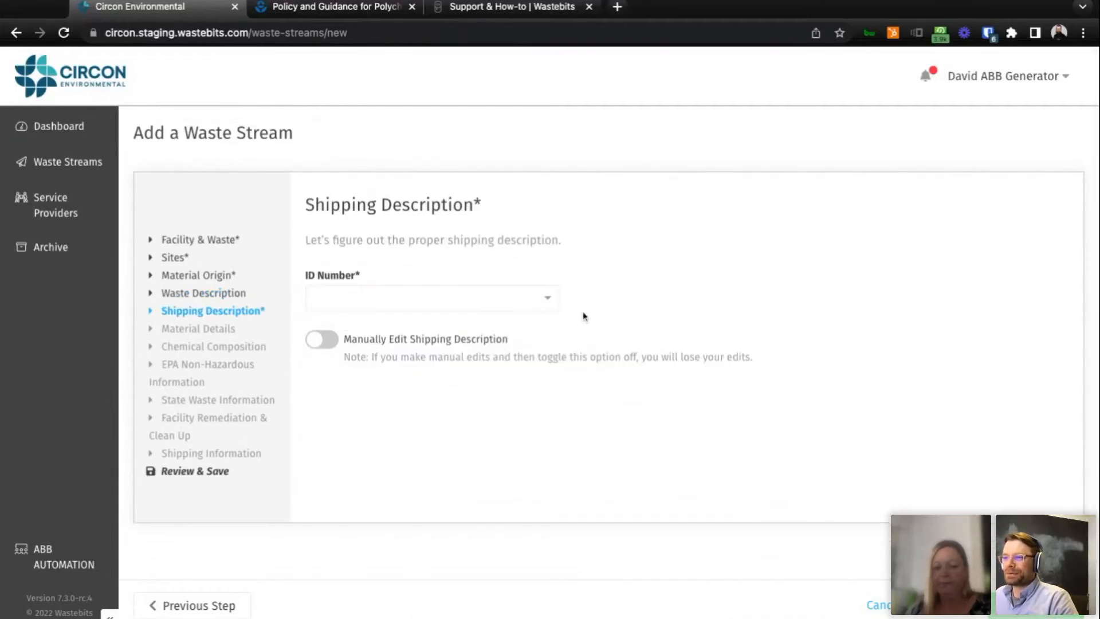
{"action": "left_click", "coordinate": [549, 305]}
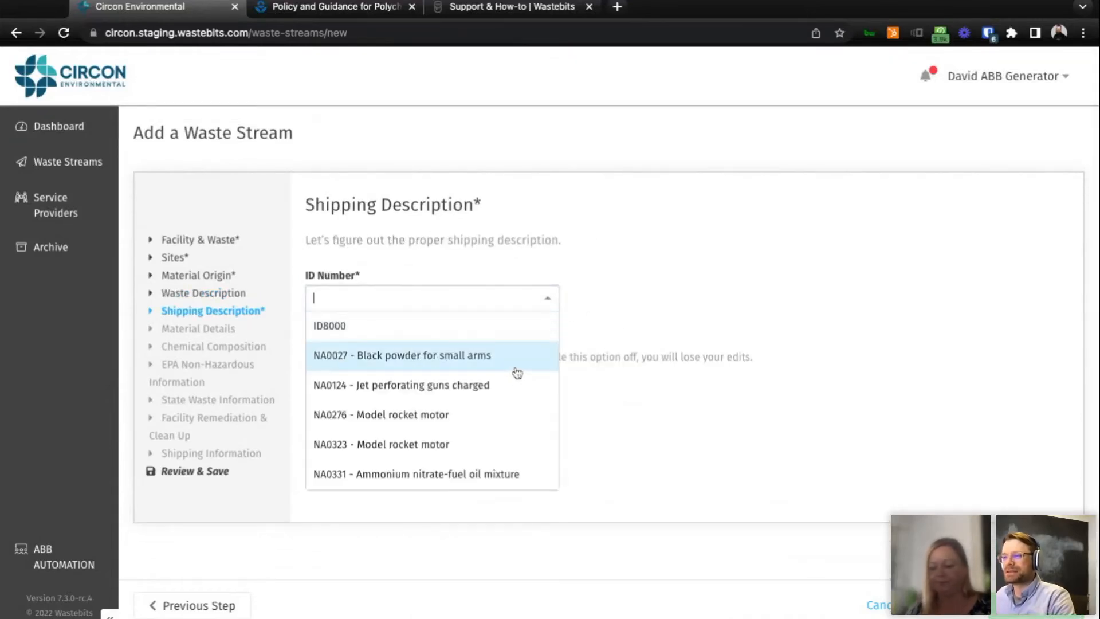
{"action": "left_click", "coordinate": [670, 315]}
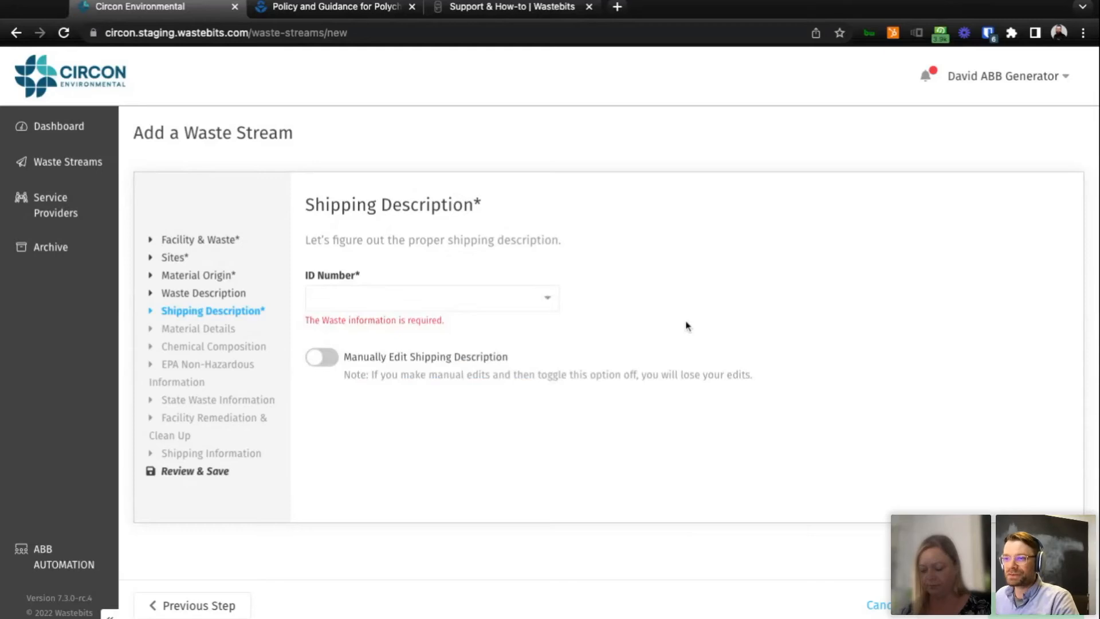
{"action": "left_click", "coordinate": [554, 306]}
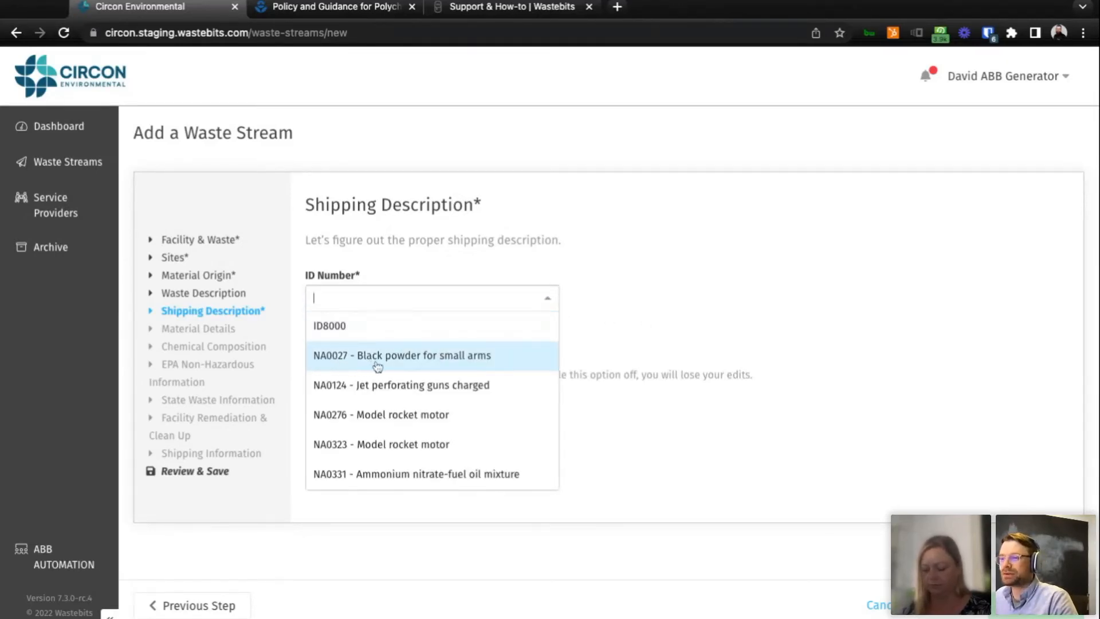
{"action": "scroll", "coordinate": [523, 376], "scroll_direction": "down", "scroll_amount": 5}
{"action": "scroll", "coordinate": [525, 376], "scroll_direction": "down", "scroll_amount": 20}
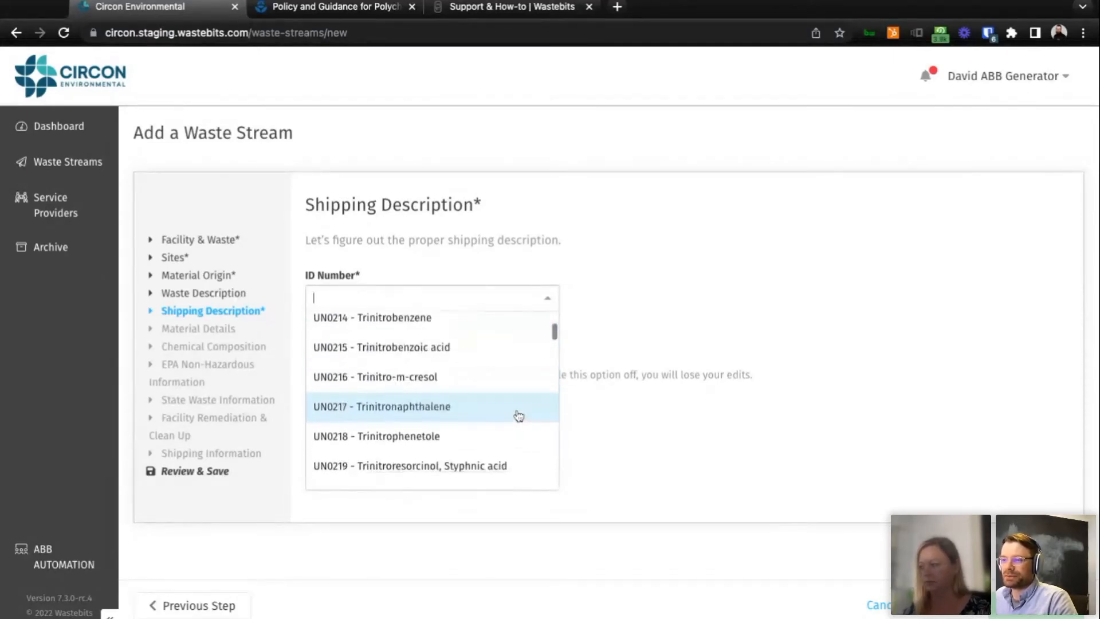
{"action": "scroll", "coordinate": [518, 415], "scroll_direction": "down", "scroll_amount": 10}
{"action": "left_click", "coordinate": [517, 413]}
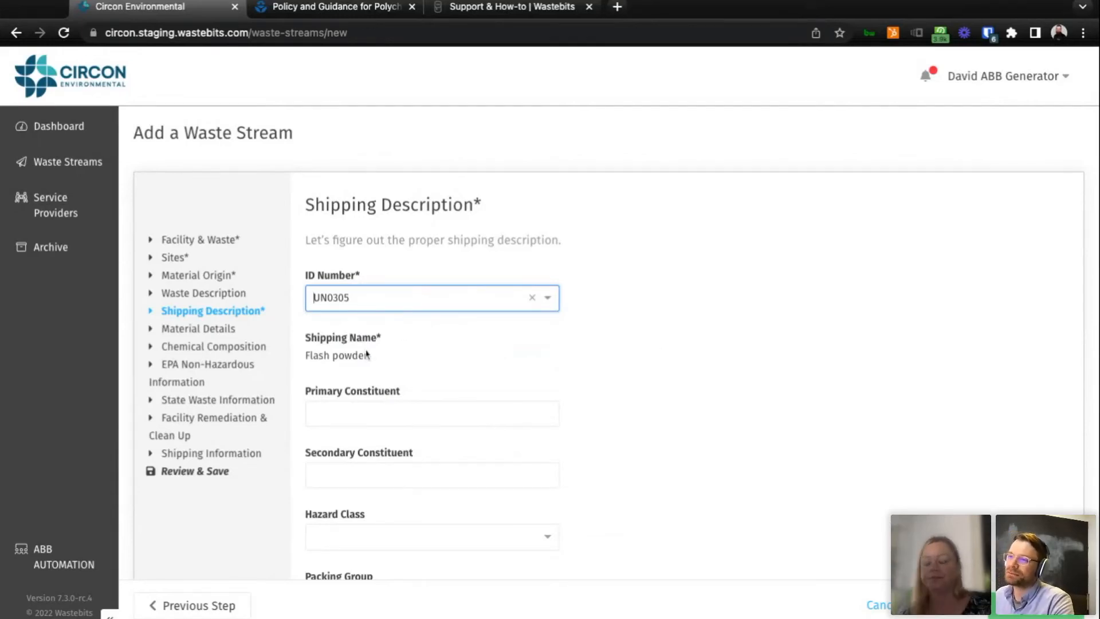
Set the hazard class of the shipping description to 1.3G.
{"action": "scroll", "coordinate": [696, 371], "scroll_direction": "down", "scroll_amount": 3}
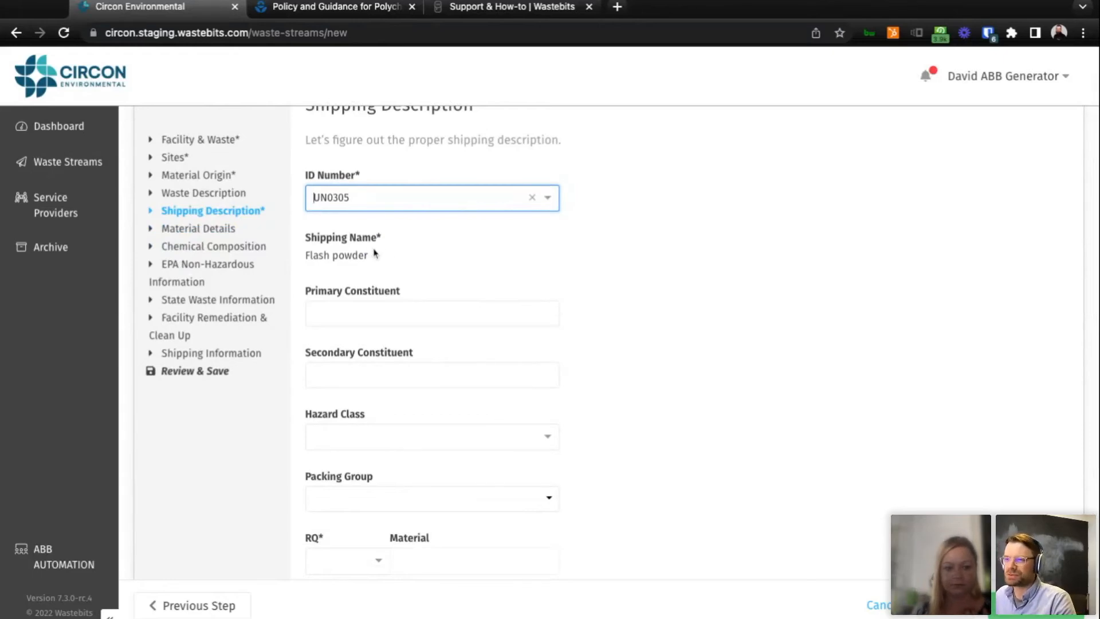
{"action": "scroll", "coordinate": [648, 279], "scroll_direction": "down", "scroll_amount": 1}
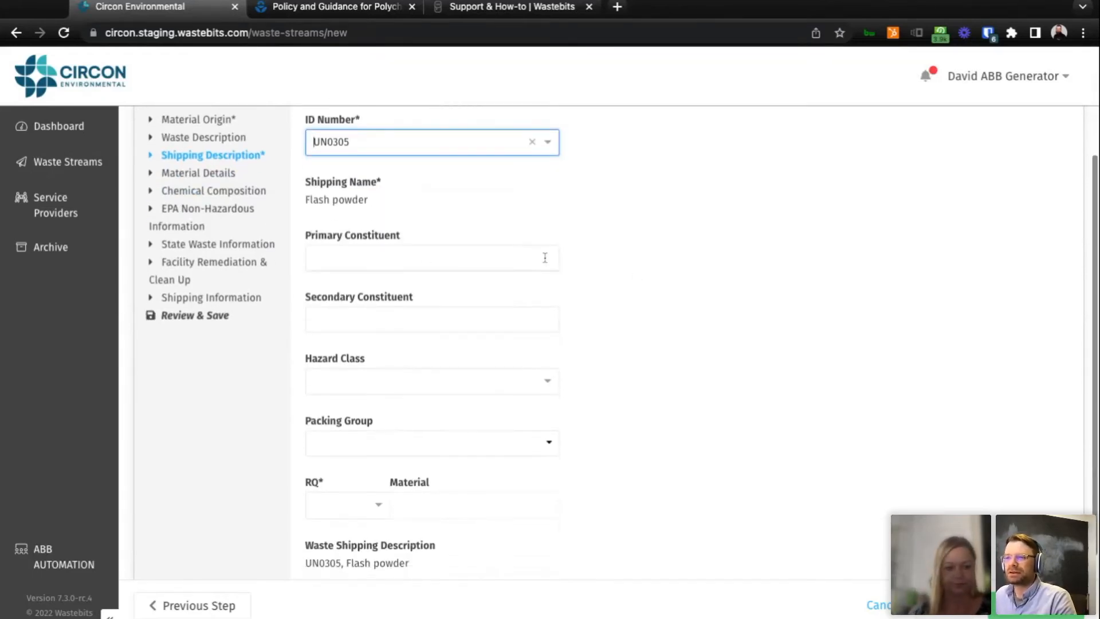
{"action": "scroll", "coordinate": [547, 314], "scroll_direction": "down", "scroll_amount": 2}
{"action": "left_click", "coordinate": [544, 300]}
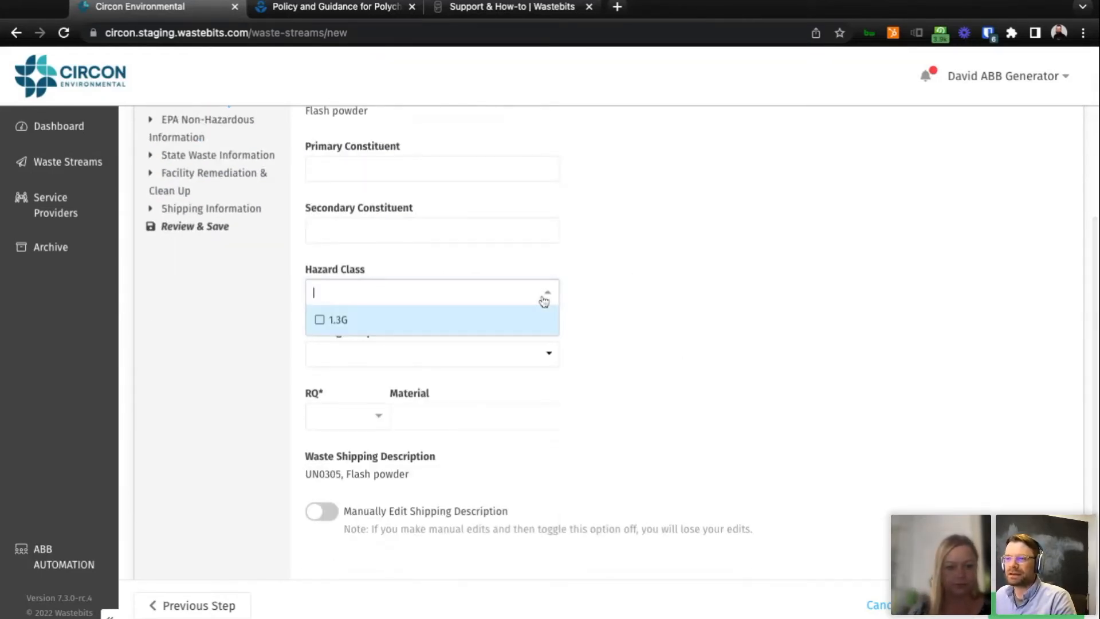
{"action": "left_click", "coordinate": [420, 331]}
{"action": "left_click", "coordinate": [705, 344]}
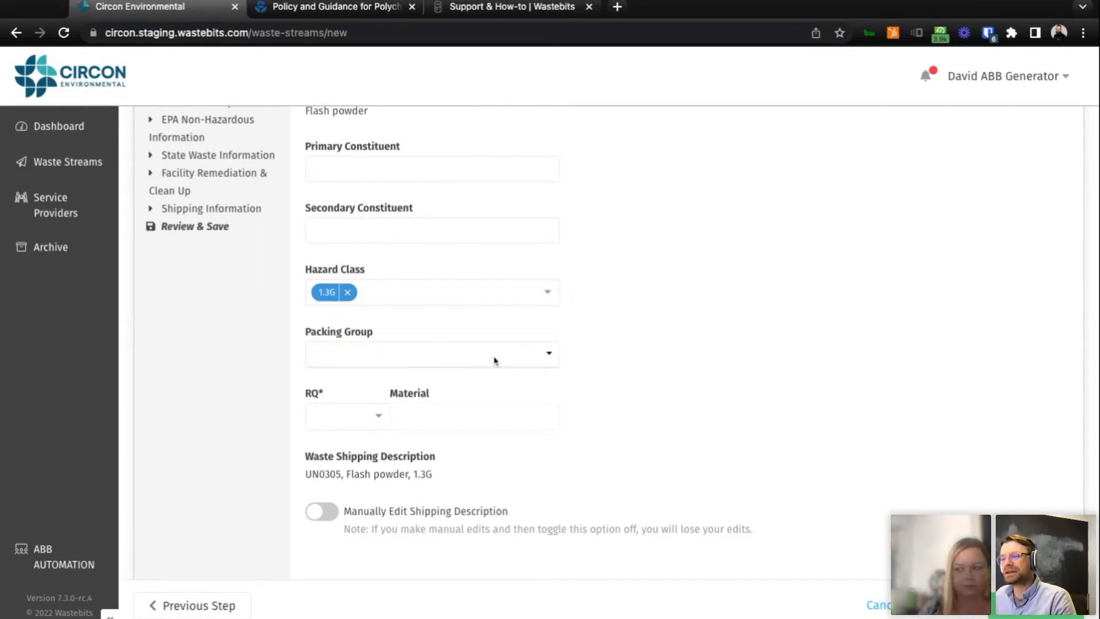
Examine the Shipping Description fields, the available hazard class options and the generated waste shipping description.
{"action": "scroll", "coordinate": [555, 390], "scroll_direction": "up", "scroll_amount": 5}
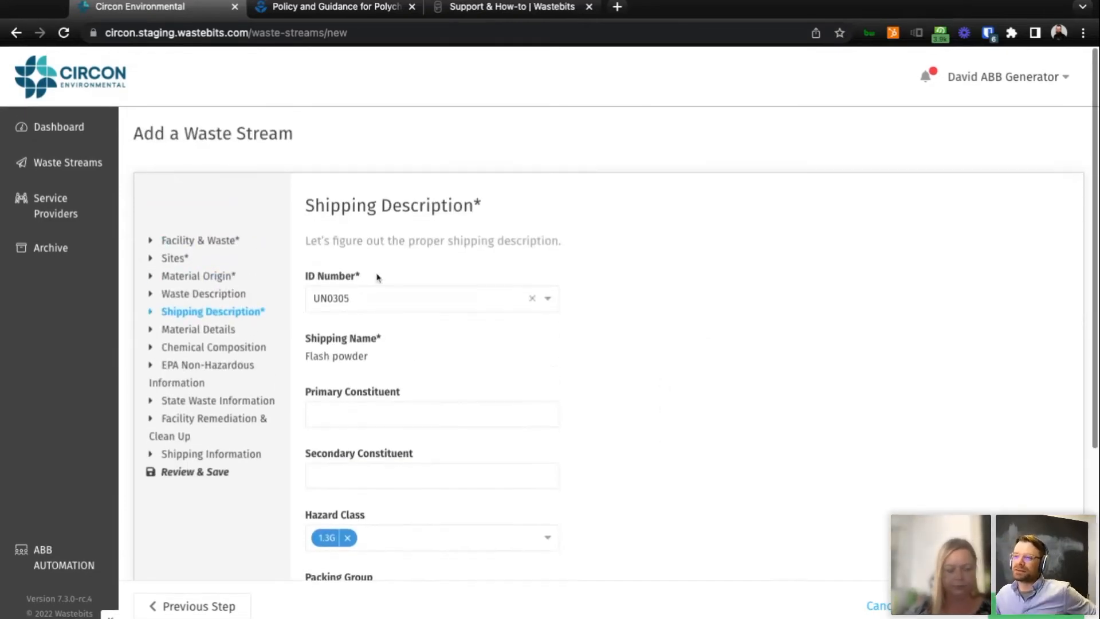
{"action": "scroll", "coordinate": [656, 334], "scroll_direction": "down", "scroll_amount": 1}
{"action": "scroll", "coordinate": [670, 359], "scroll_direction": "down", "scroll_amount": 4}
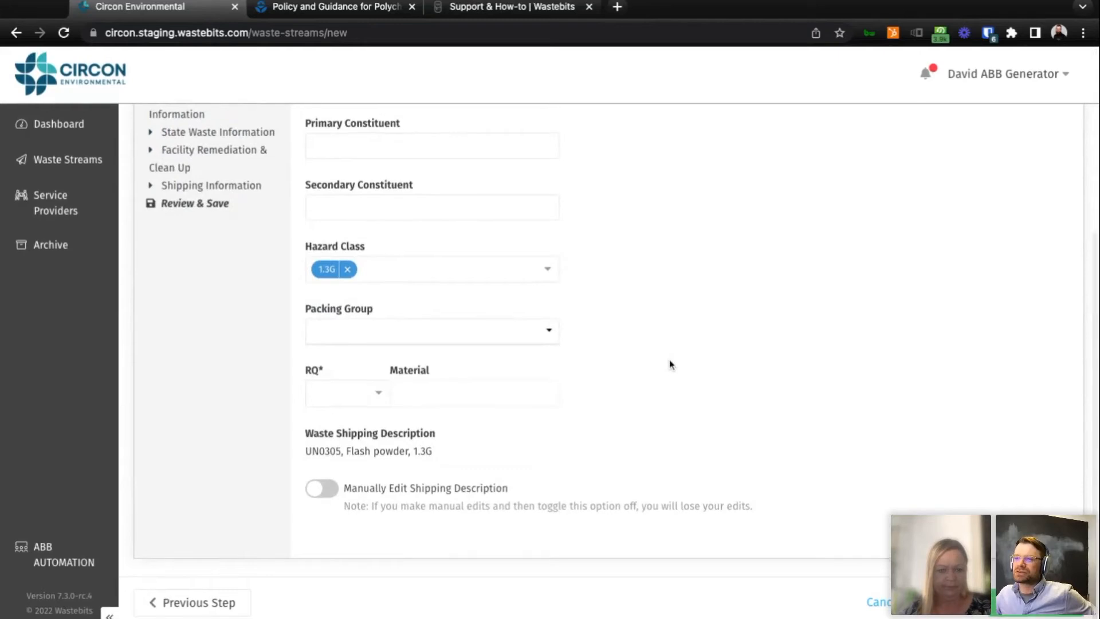
{"action": "left_click", "coordinate": [505, 278]}
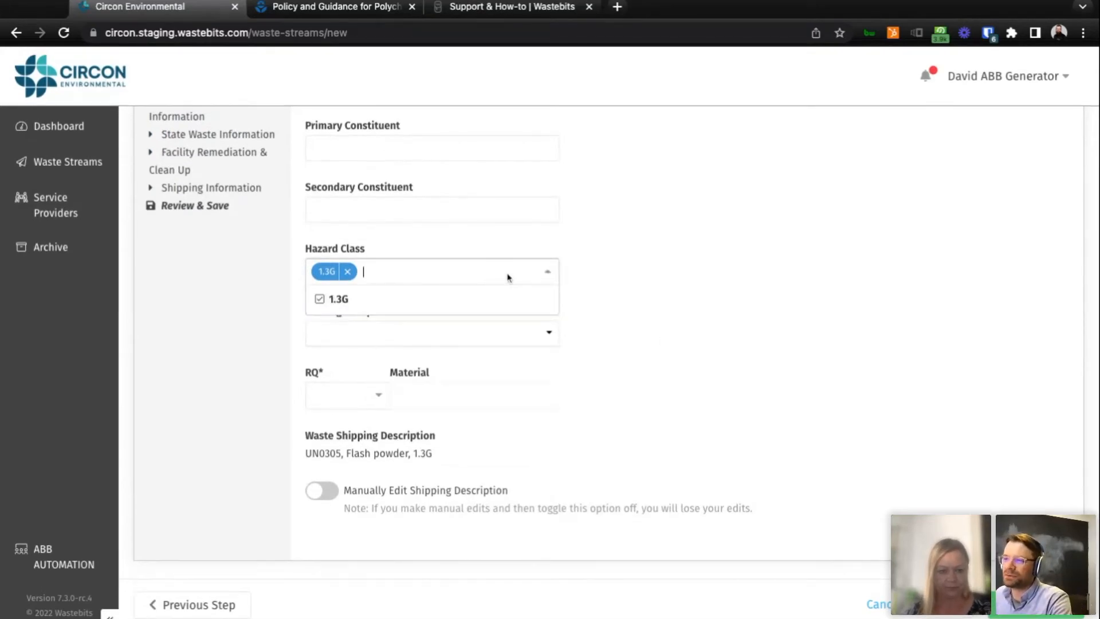
{"action": "left_click", "coordinate": [650, 321]}
{"action": "scroll", "coordinate": [653, 320], "scroll_direction": "up", "scroll_amount": 1}
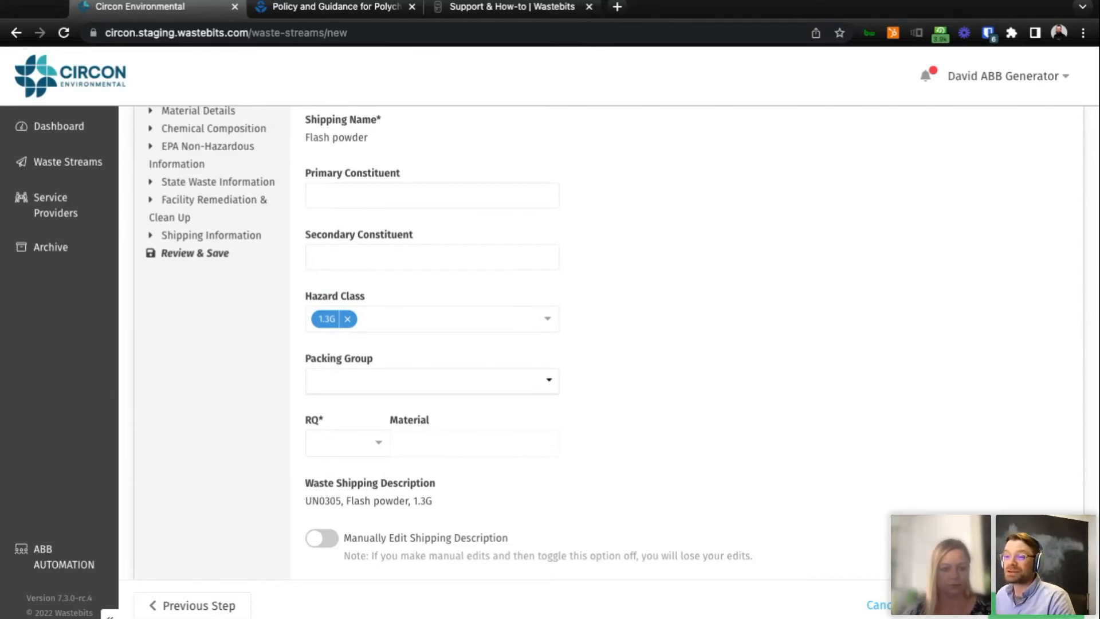
{"action": "scroll", "coordinate": [714, 395], "scroll_direction": "down", "scroll_amount": 1}
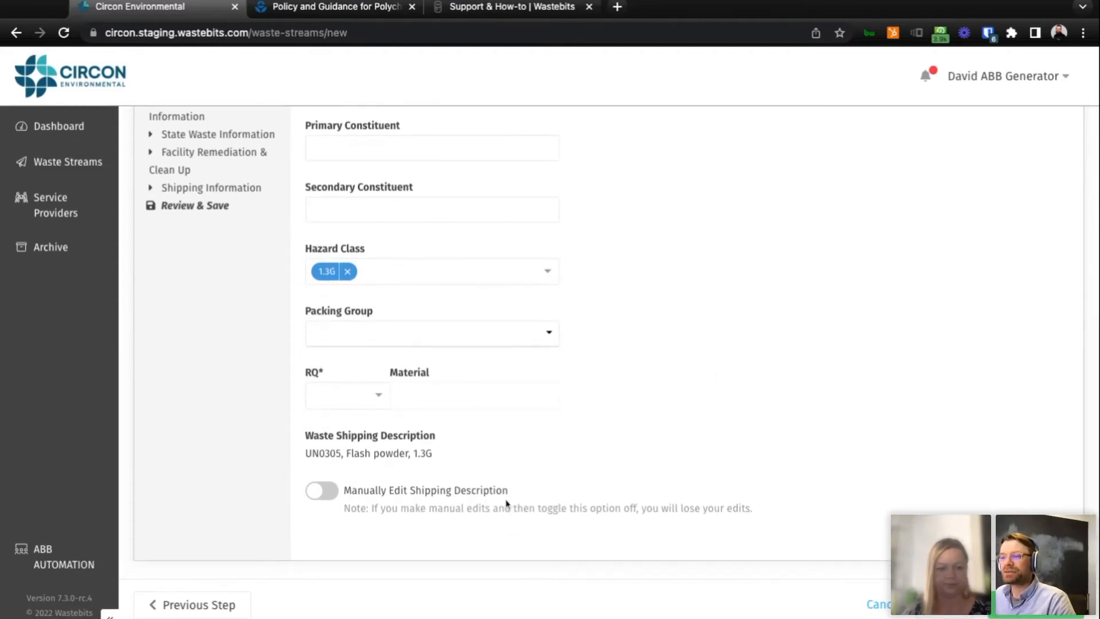
{"action": "left_click_drag", "start_coordinate": [308, 435], "coordinate": [467, 454]}
{"action": "left_click", "coordinate": [471, 460]}
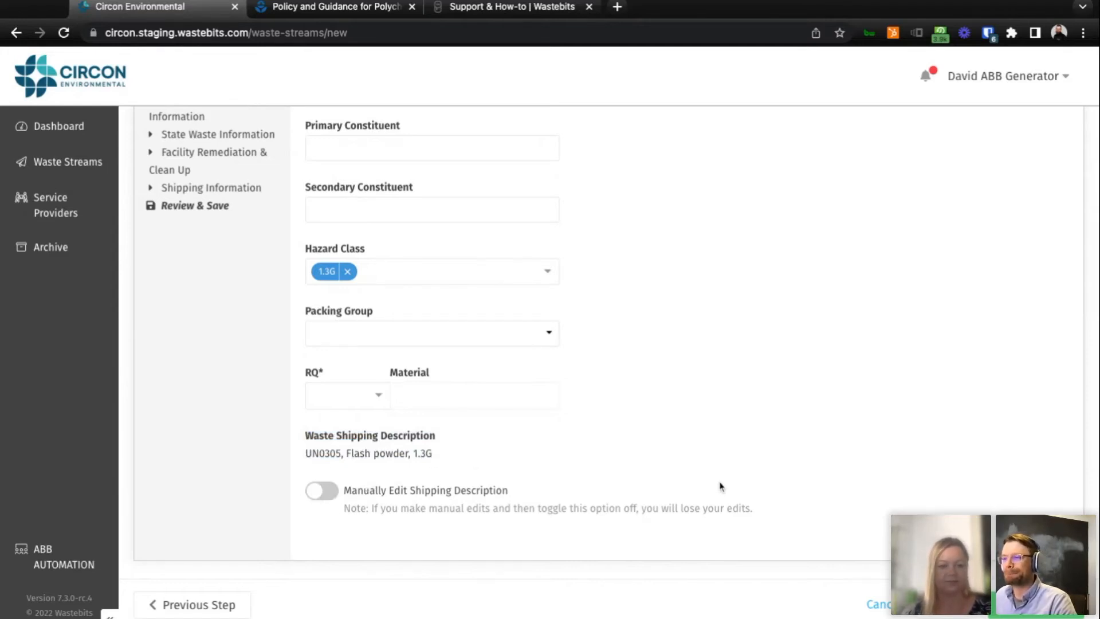
Continue to Material Details, view the packing list form linked to the Lab Pack question, and return to the waste stream form.
{"action": "left_click", "coordinate": [1020, 609]}
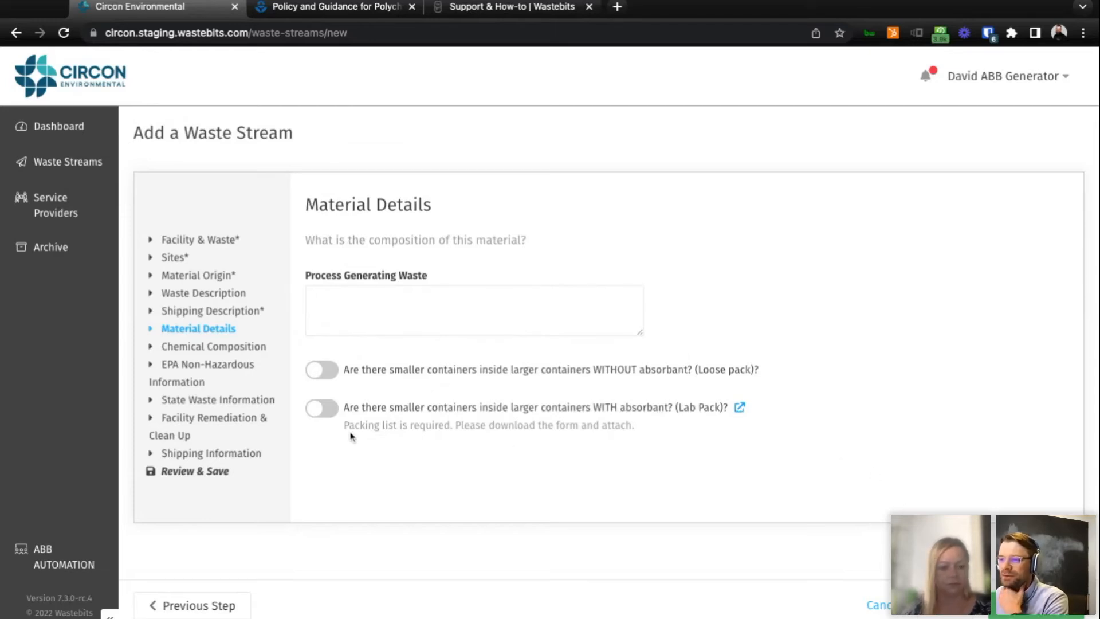
{"action": "left_click_drag", "start_coordinate": [346, 425], "coordinate": [657, 444]}
{"action": "left_click", "coordinate": [663, 444]}
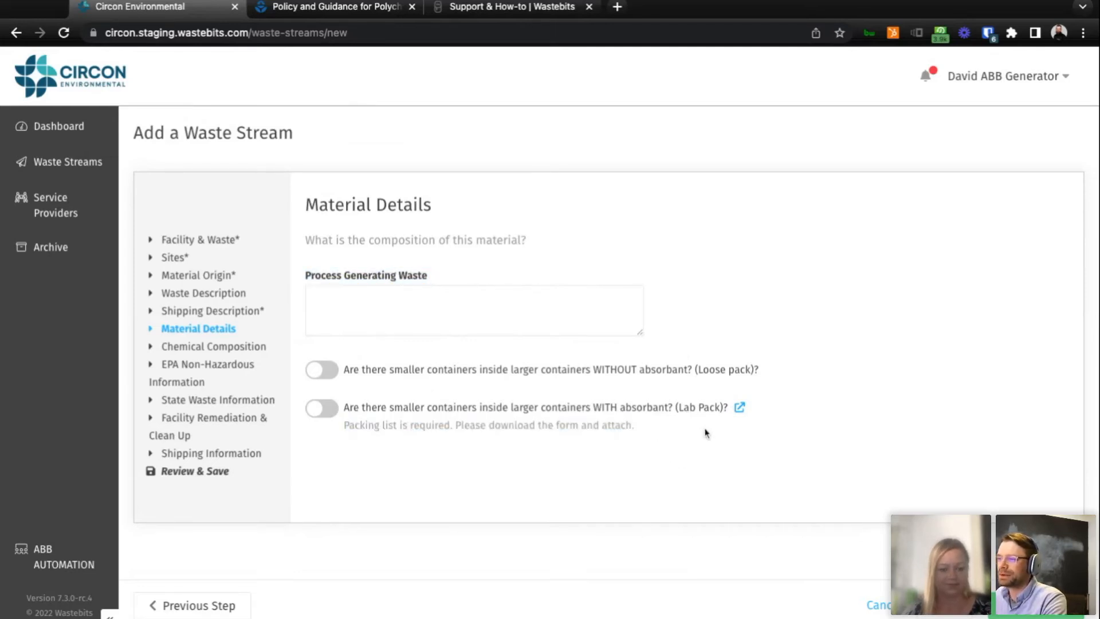
{"action": "left_click", "coordinate": [739, 407]}
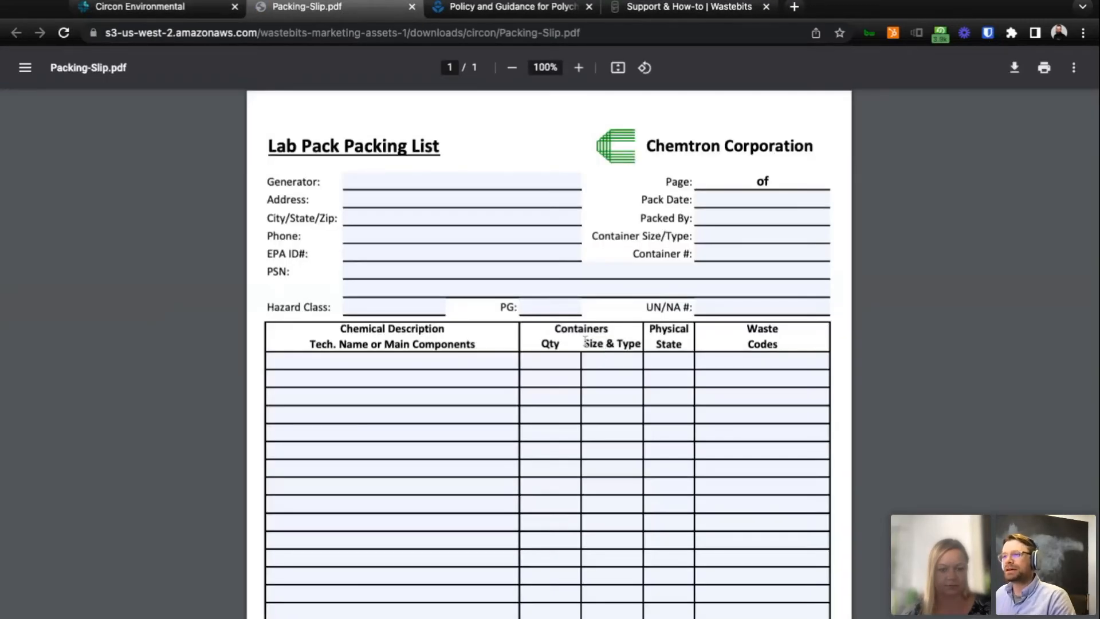
{"action": "scroll", "coordinate": [579, 339], "scroll_direction": "down", "scroll_amount": 2}
{"action": "scroll", "coordinate": [564, 336], "scroll_direction": "up", "scroll_amount": 2}
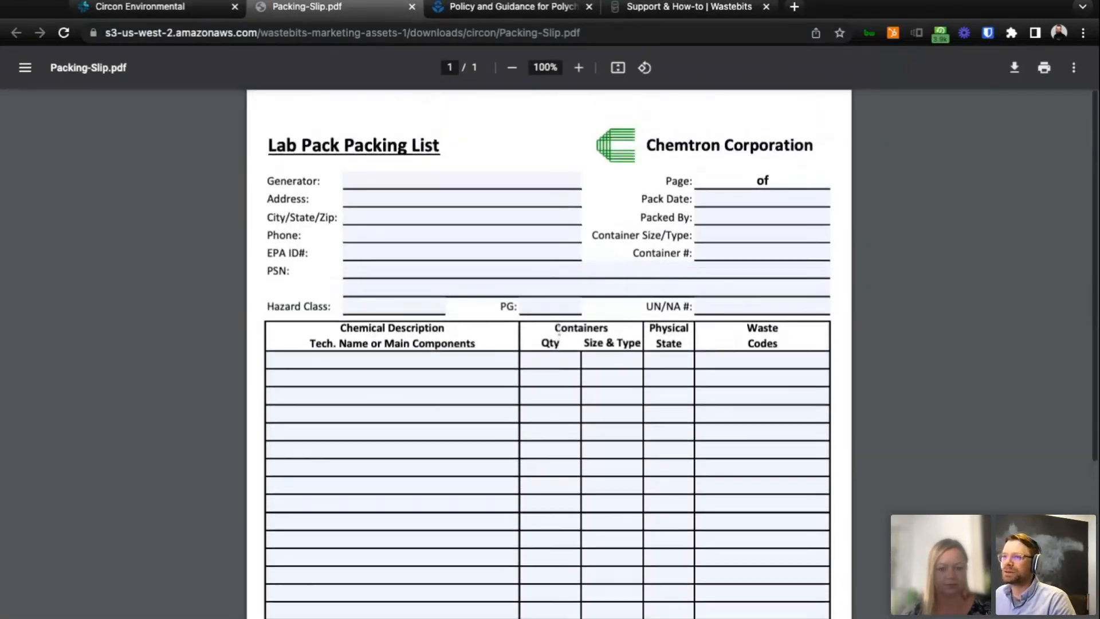
{"action": "left_click", "coordinate": [145, 7]}
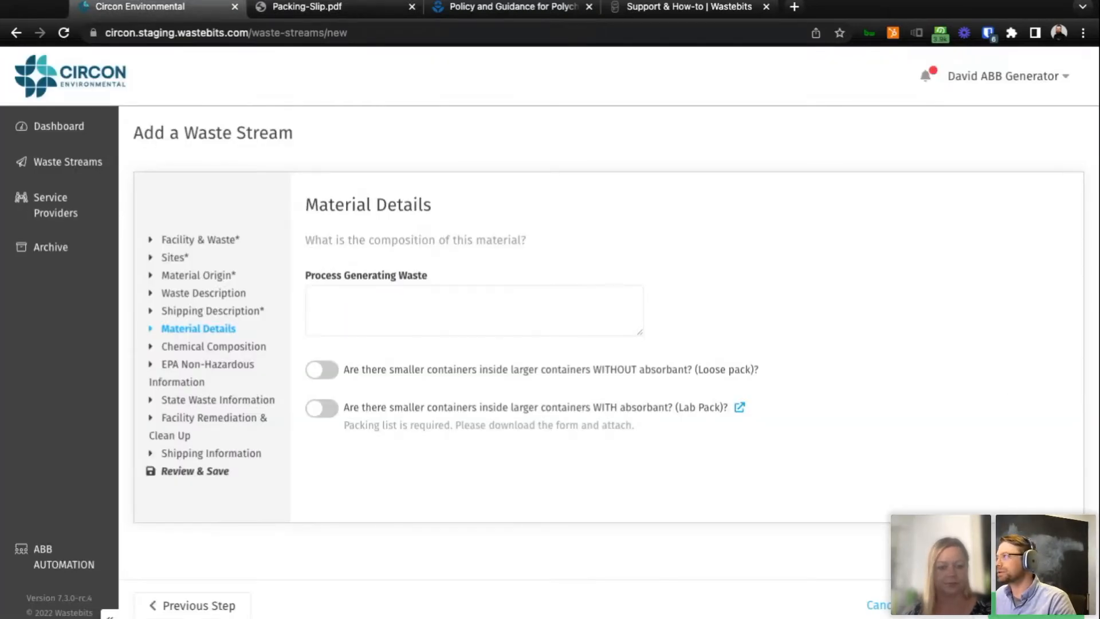
Continue to the Chemical Composition section and look through its constituent, physical state, characteristics and halogen fields.
{"action": "left_click", "coordinate": [1036, 606]}
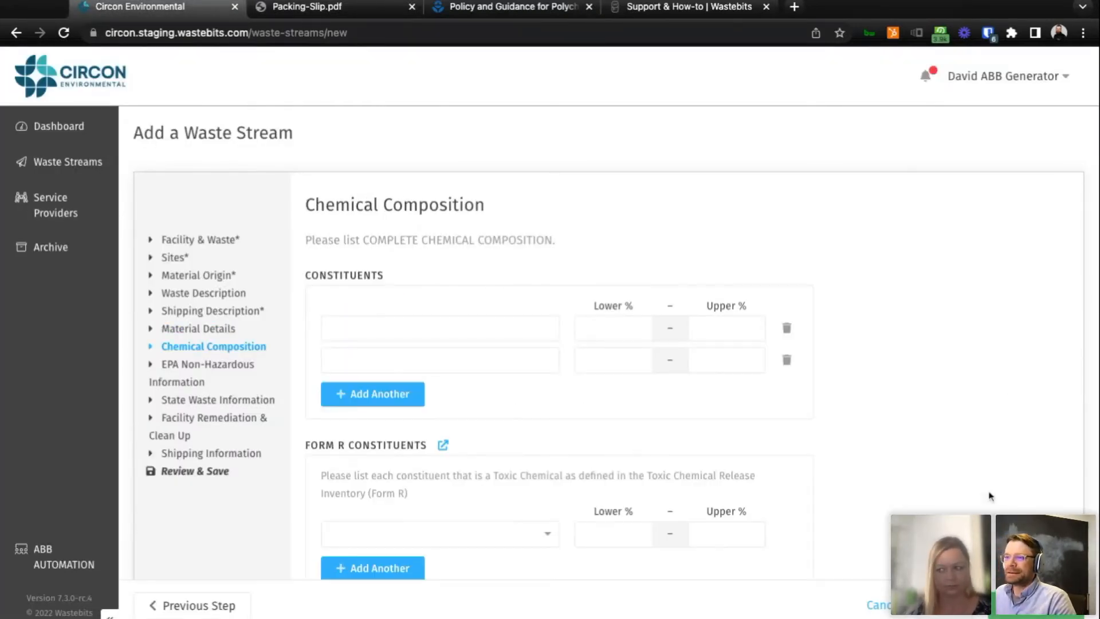
{"action": "scroll", "coordinate": [981, 485], "scroll_direction": "down", "scroll_amount": 1}
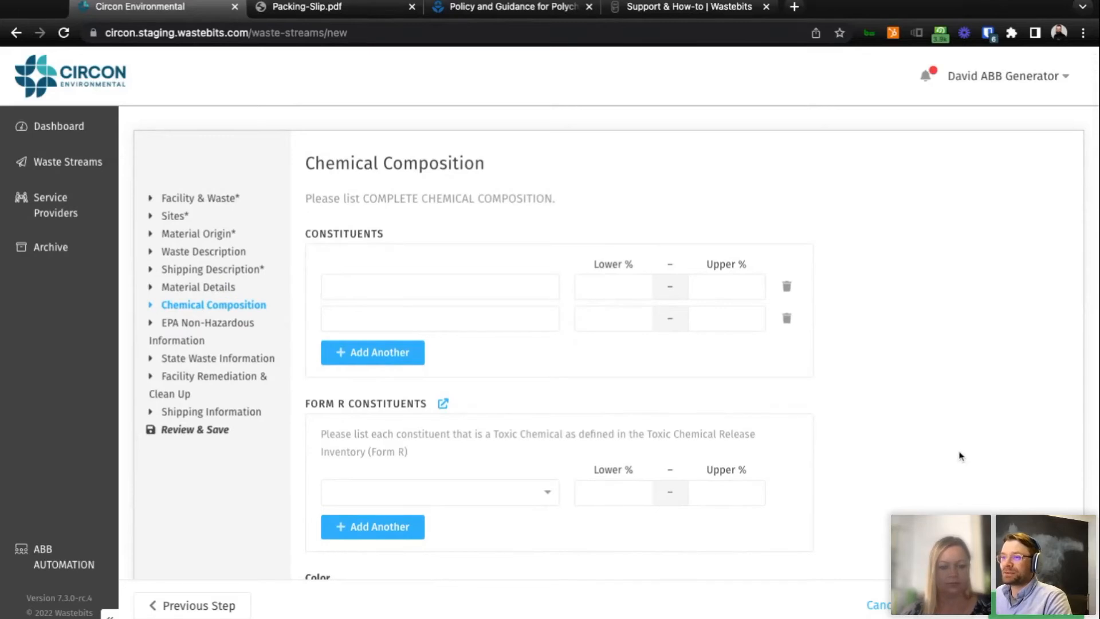
{"action": "scroll", "coordinate": [488, 381], "scroll_direction": "down", "scroll_amount": 3}
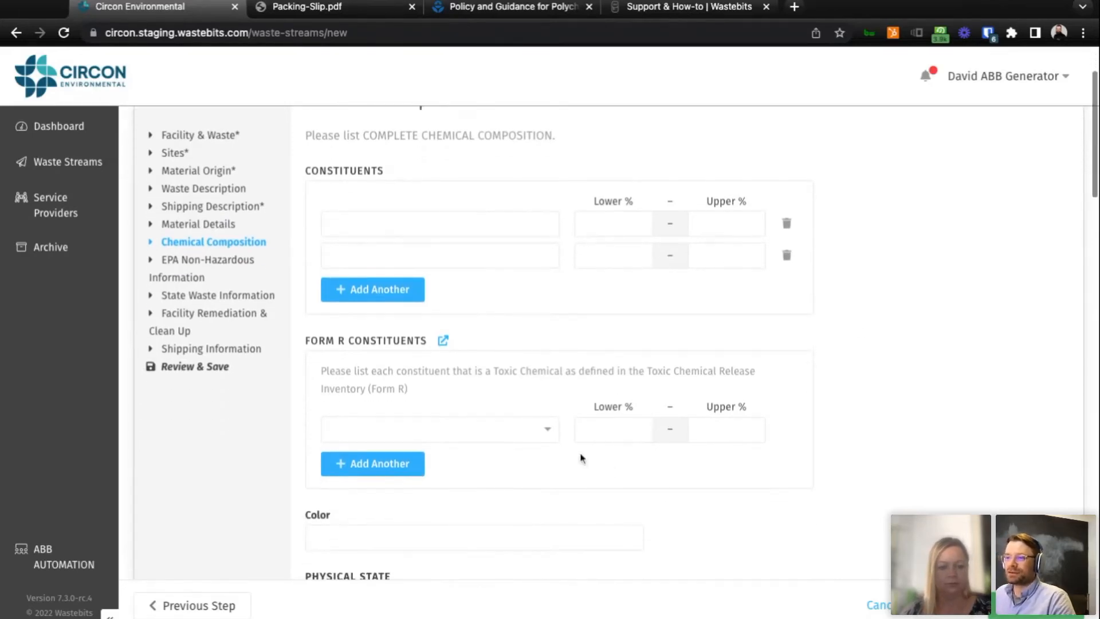
{"action": "scroll", "coordinate": [519, 457], "scroll_direction": "down", "scroll_amount": 6}
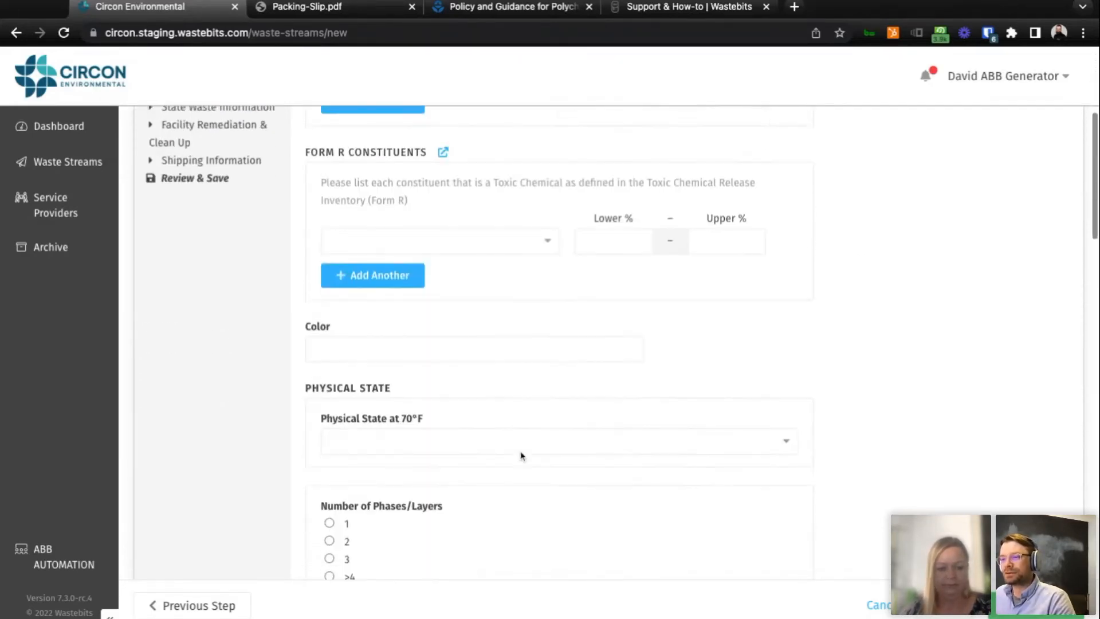
{"action": "scroll", "coordinate": [522, 454], "scroll_direction": "down", "scroll_amount": 8}
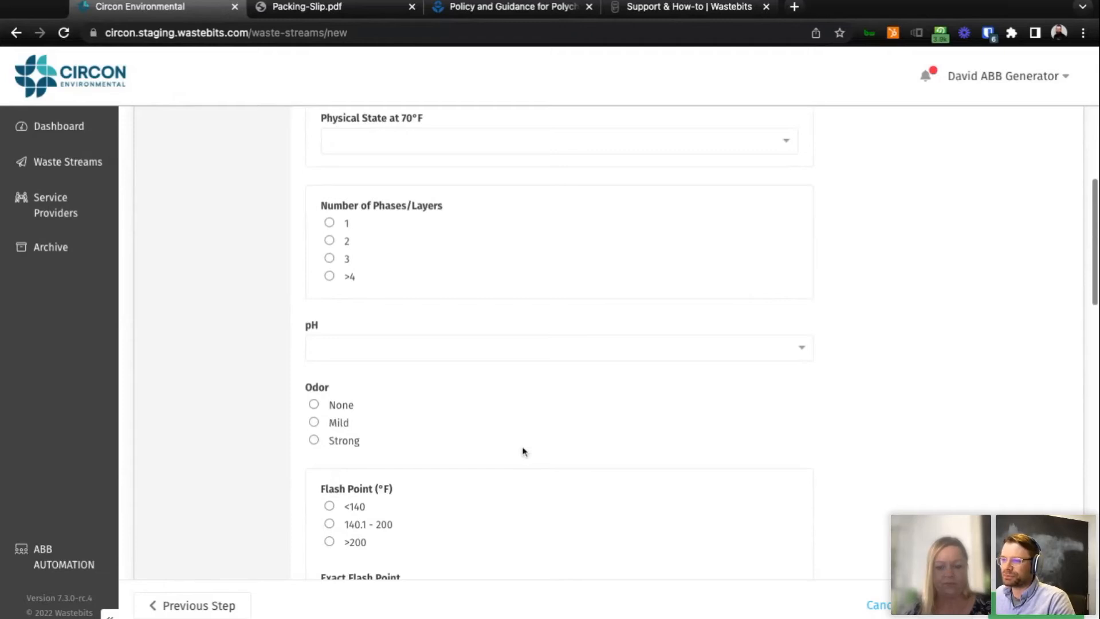
{"action": "scroll", "coordinate": [523, 451], "scroll_direction": "down", "scroll_amount": 11}
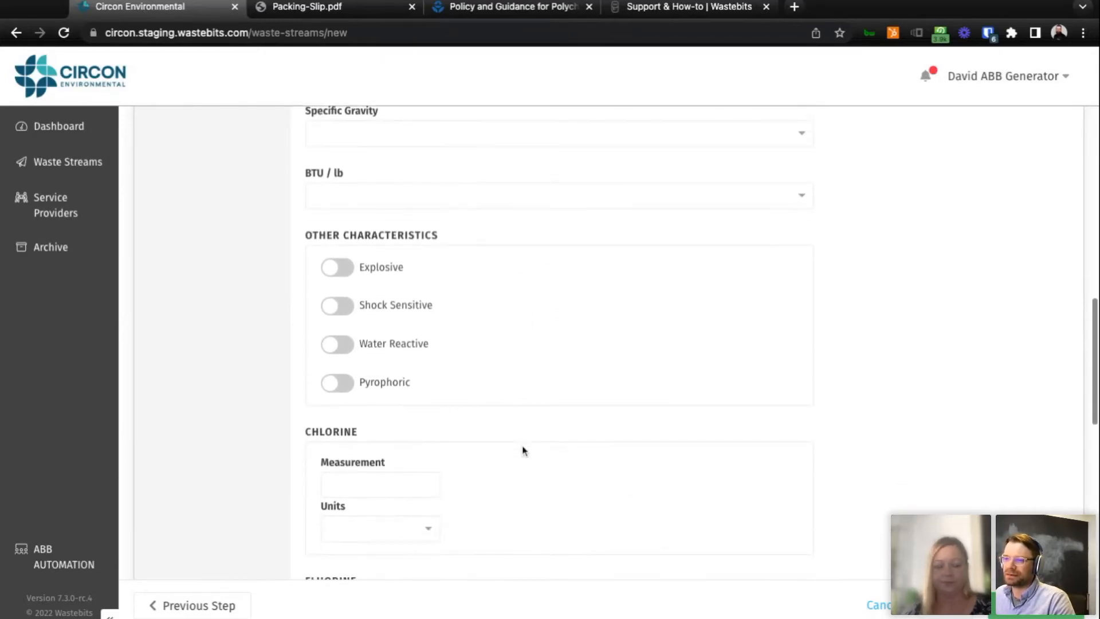
{"action": "scroll", "coordinate": [524, 451], "scroll_direction": "down", "scroll_amount": 14}
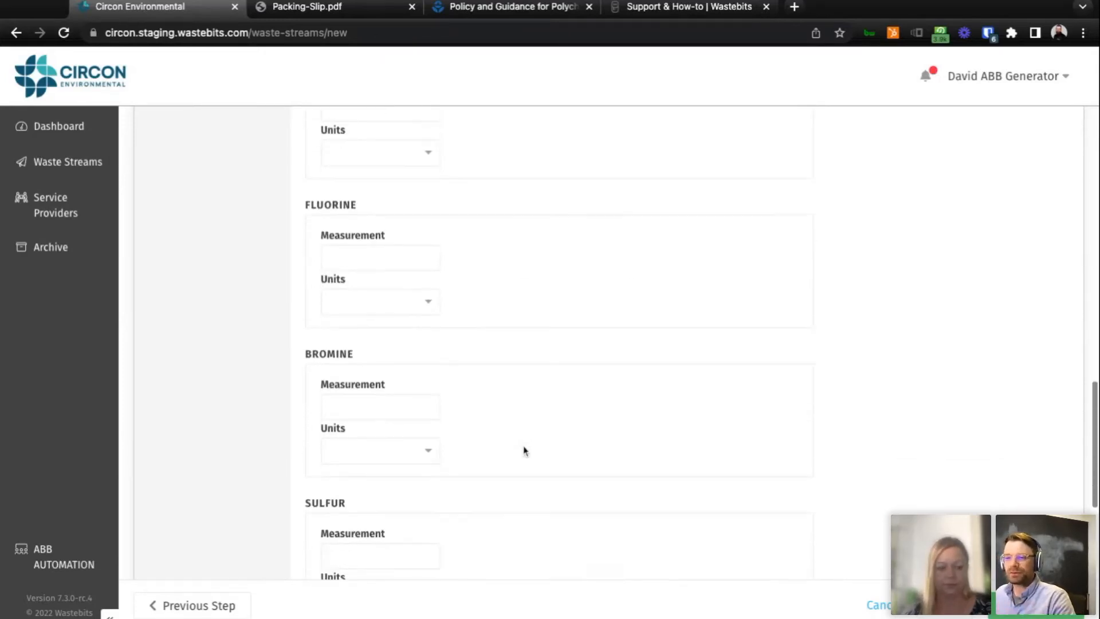
{"action": "scroll", "coordinate": [524, 450], "scroll_direction": "down", "scroll_amount": 3}
{"action": "scroll", "coordinate": [534, 449], "scroll_direction": "up", "scroll_amount": 20}
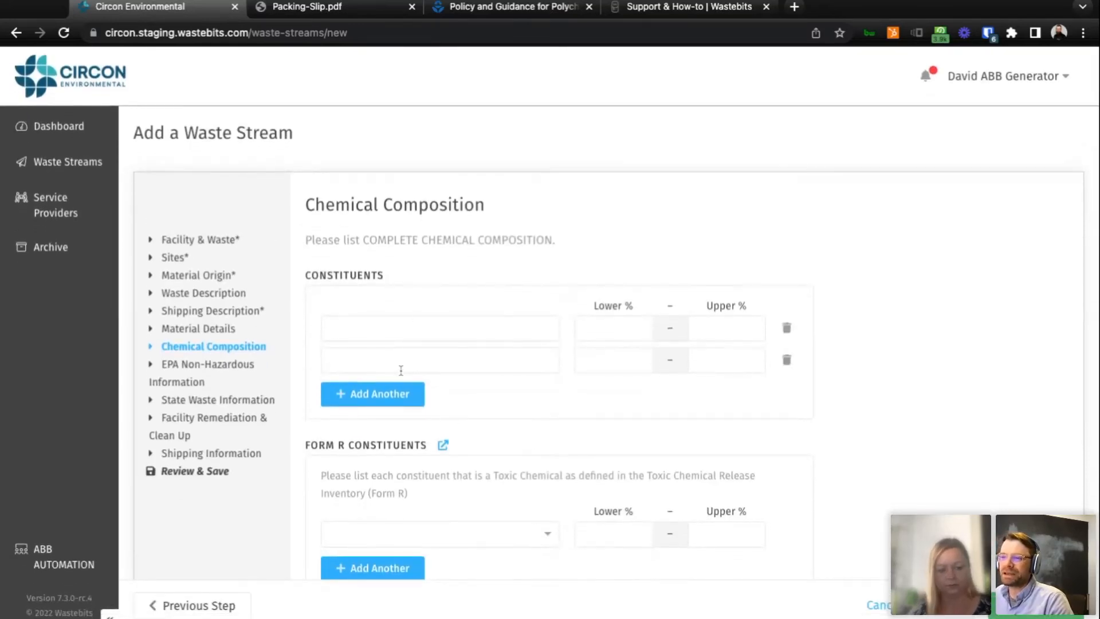
Add two extra rows to the Constituents list and delete them again.
{"action": "left_click", "coordinate": [381, 401]}
{"action": "left_click", "coordinate": [381, 424]}
{"action": "scroll", "coordinate": [614, 445], "scroll_direction": "down", "scroll_amount": 1}
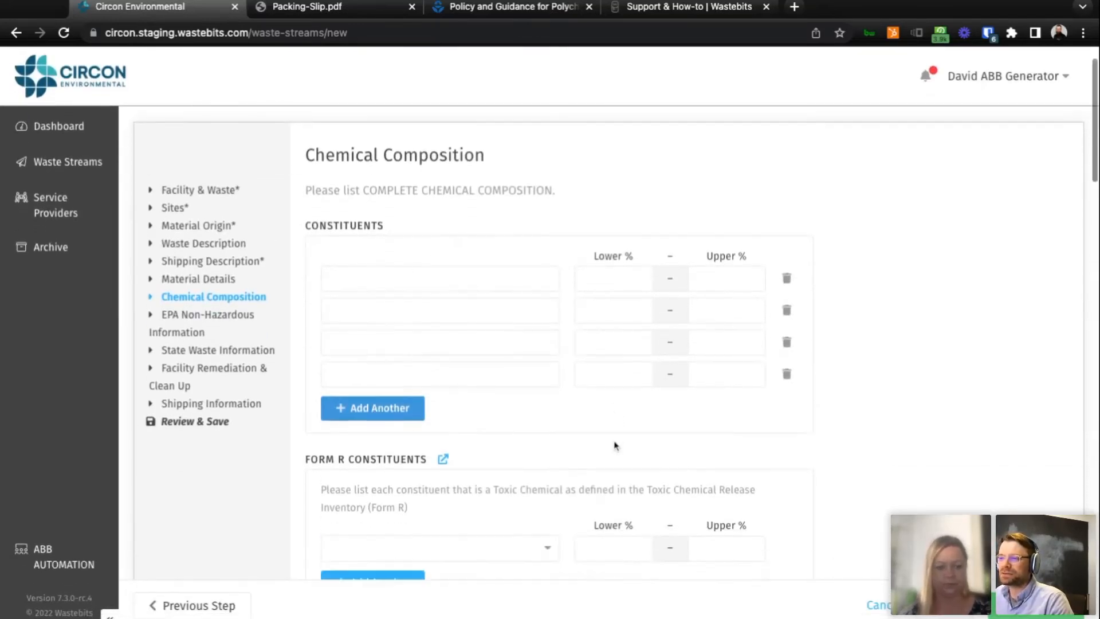
{"action": "left_click", "coordinate": [787, 363]}
{"action": "left_click", "coordinate": [793, 334]}
Add two rows to the Form R Constituents list and delete the last one.
{"action": "scroll", "coordinate": [552, 451], "scroll_direction": "down", "scroll_amount": 1}
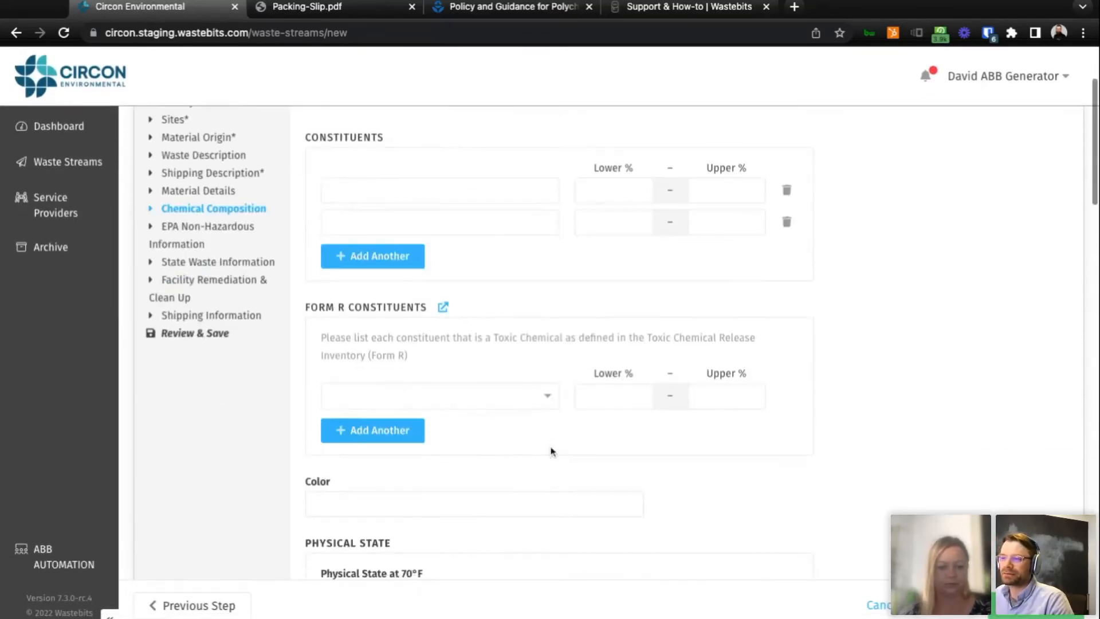
{"action": "left_click", "coordinate": [391, 435]}
{"action": "left_click", "coordinate": [390, 465]}
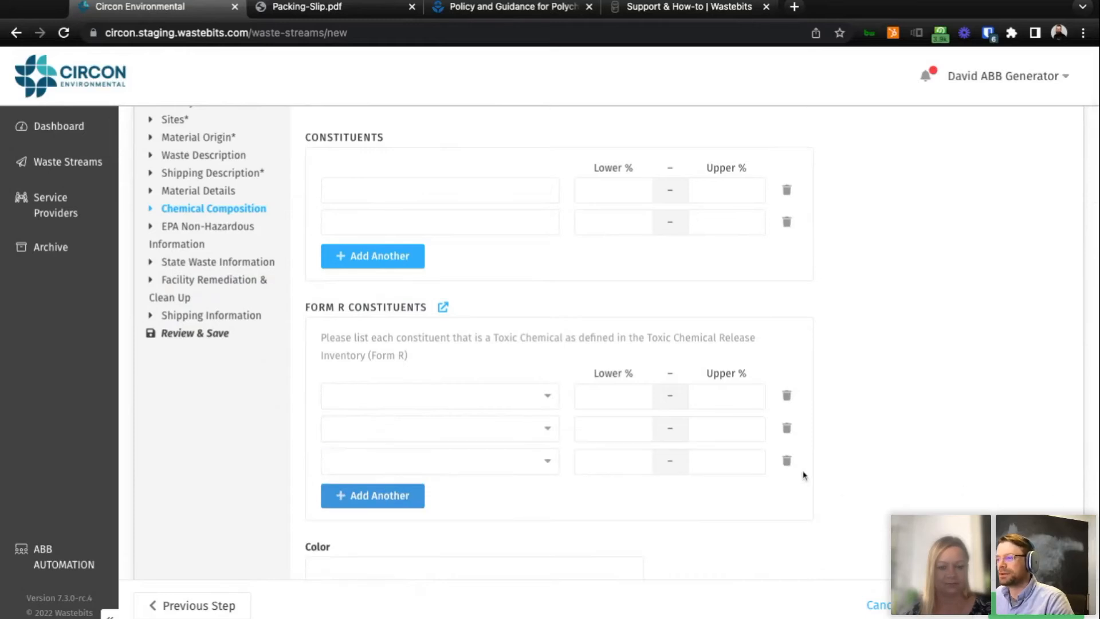
{"action": "left_click", "coordinate": [787, 461]}
{"action": "scroll", "coordinate": [883, 477], "scroll_direction": "down", "scroll_amount": 2}
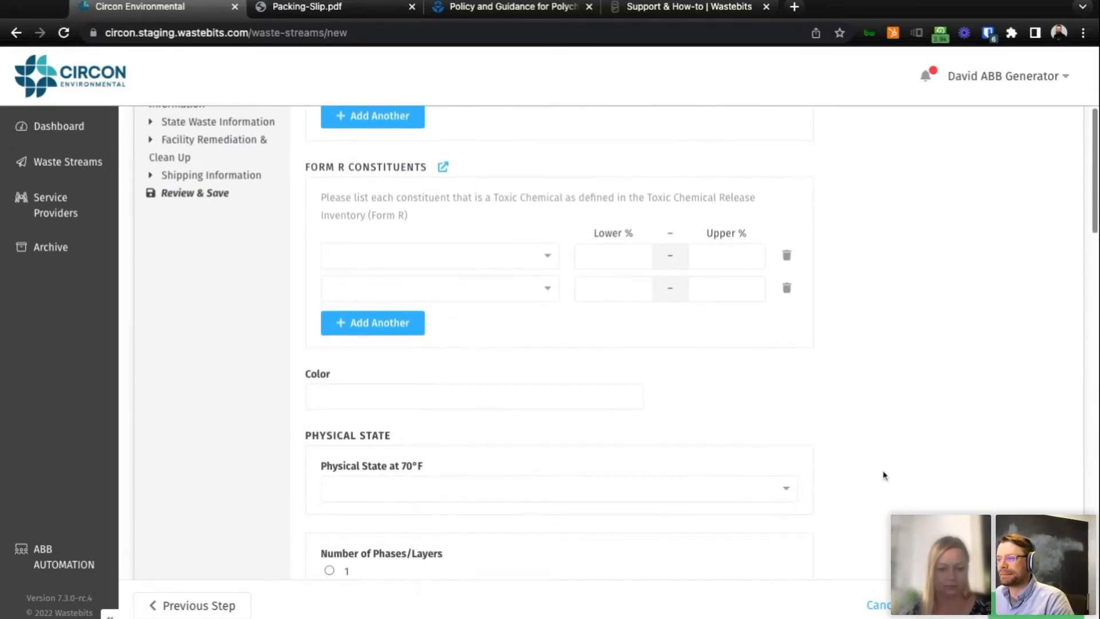
Continue to EPA Non-Hazardous Information and enable Process Knowledge, SDS and Certified Analytical Report as attached determination documents.
{"action": "left_click", "coordinate": [1036, 606]}
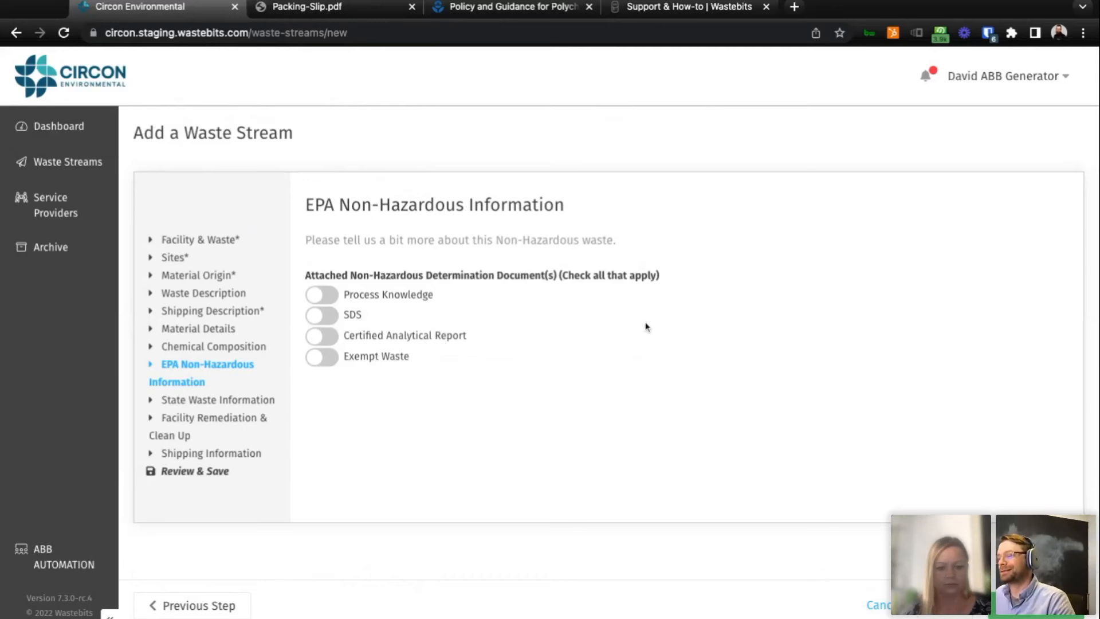
{"action": "left_click", "coordinate": [328, 298]}
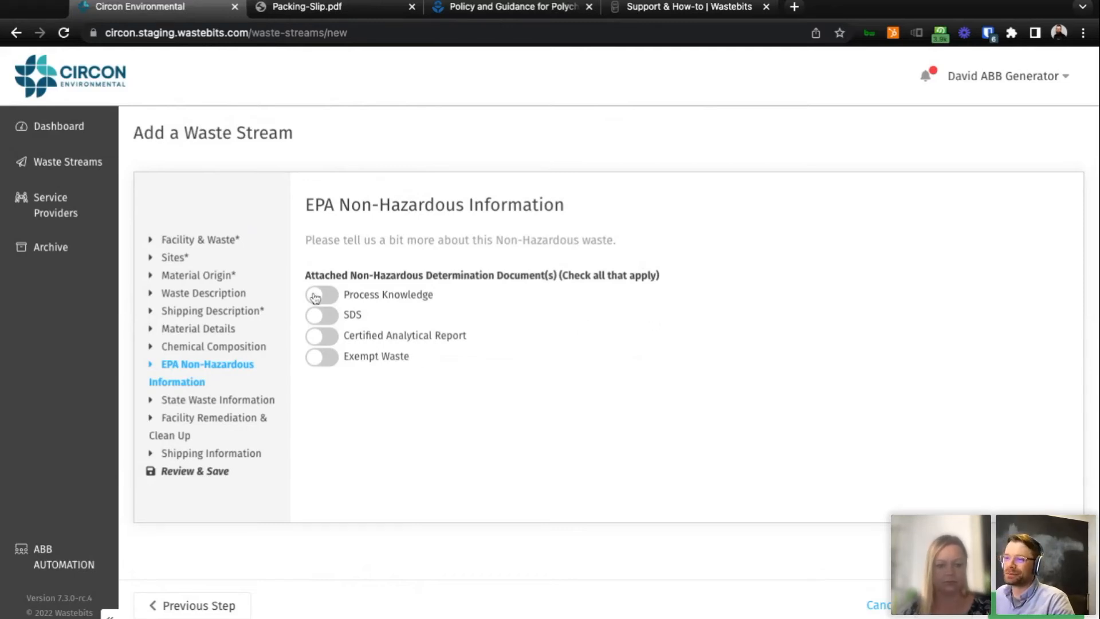
{"action": "left_click", "coordinate": [323, 324]}
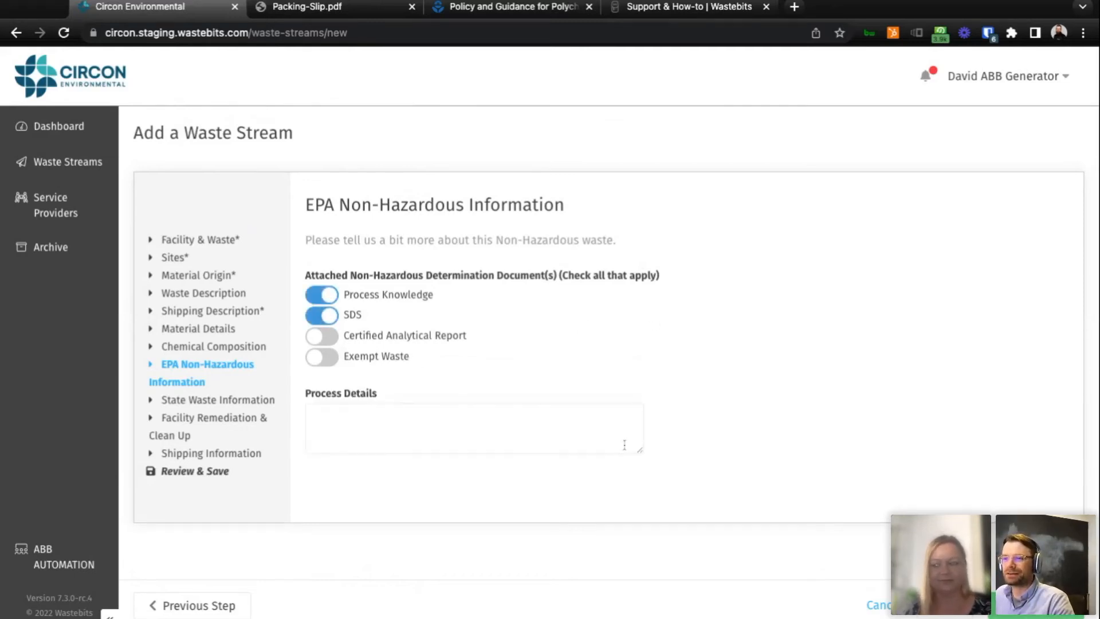
{"action": "left_click", "coordinate": [323, 337]}
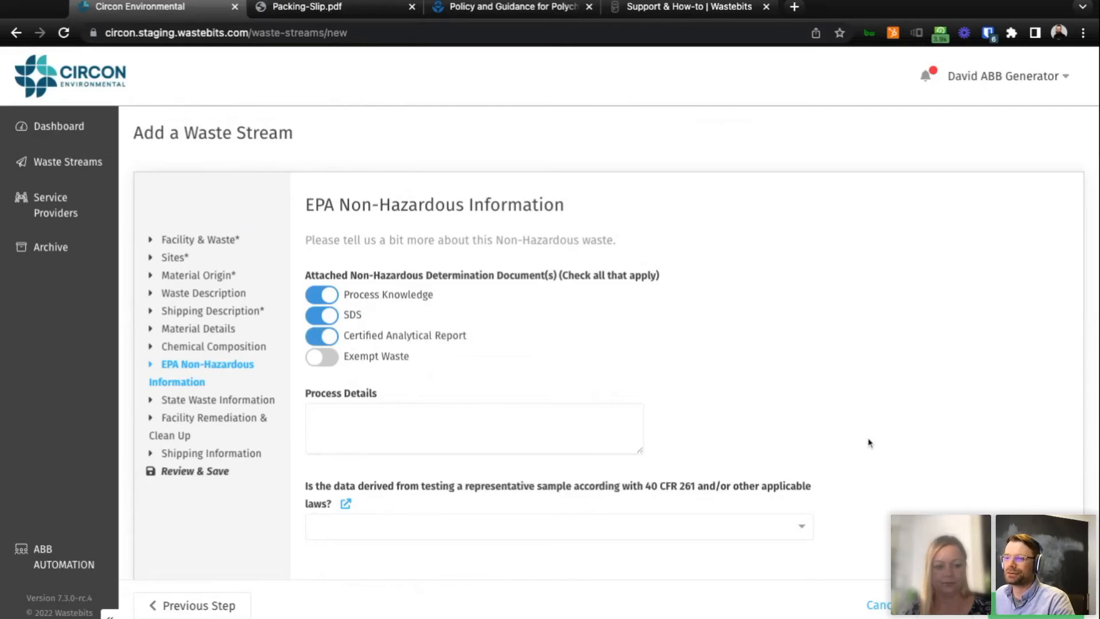
Advance past State Waste Information to Facility Remediation & Clean Up, open the linked 40 CFR 63 regulation, and return to the form.
{"action": "left_click", "coordinate": [1036, 605]}
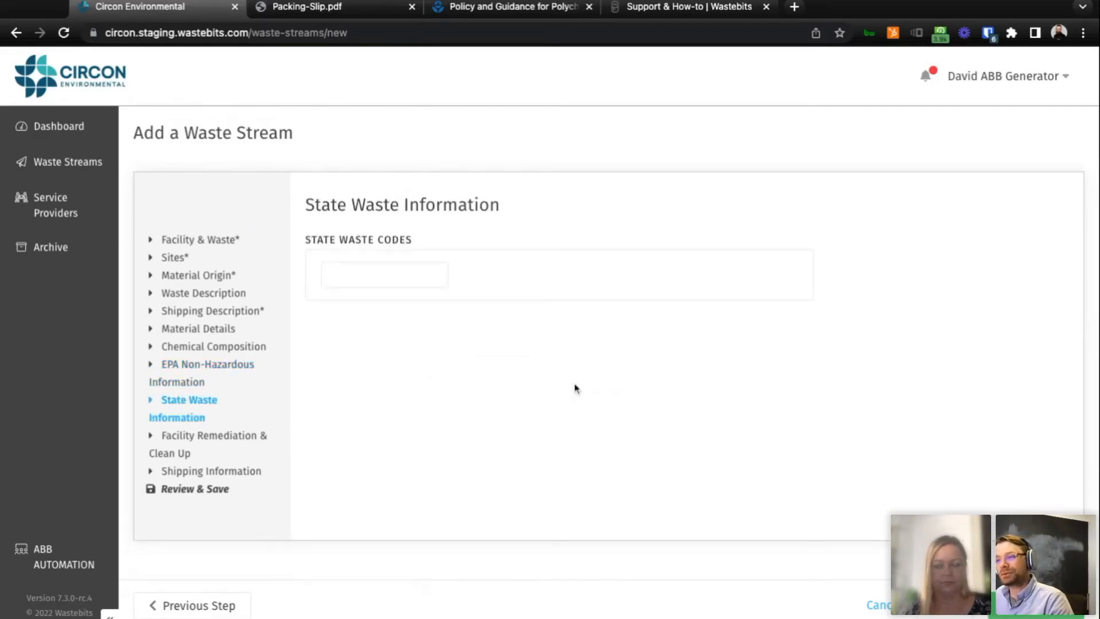
{"action": "left_click", "coordinate": [1037, 605]}
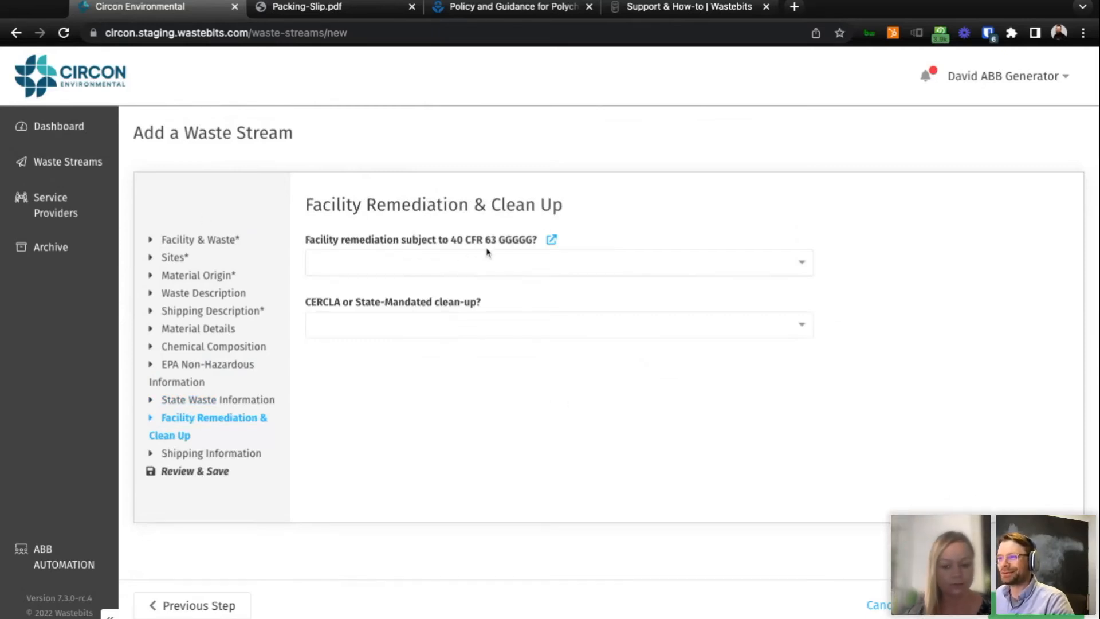
{"action": "left_click", "coordinate": [551, 241]}
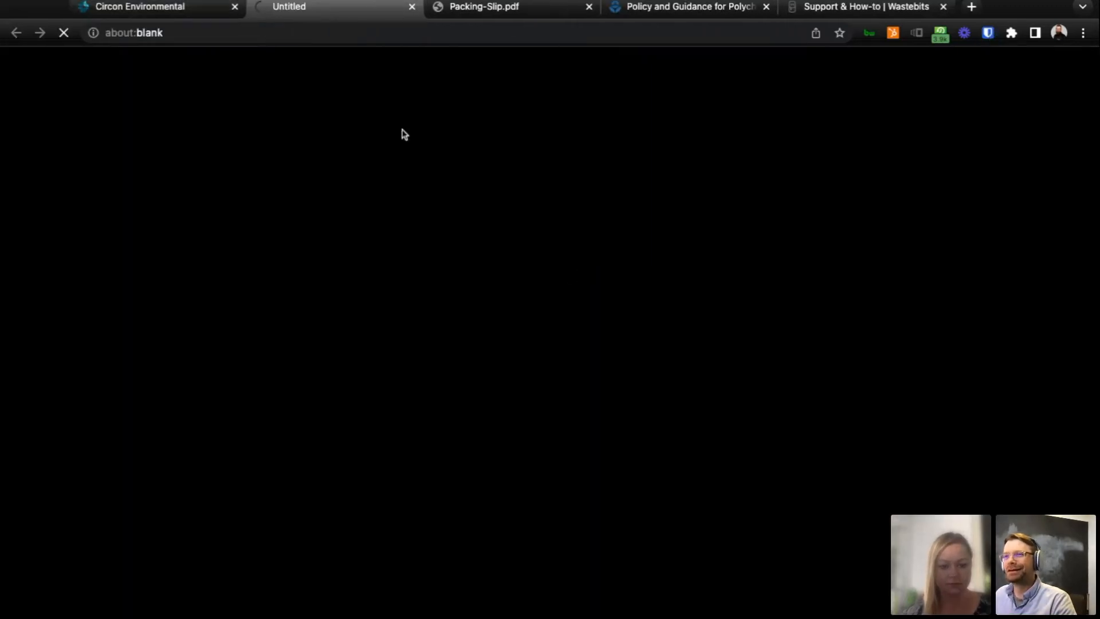
{"action": "left_click", "coordinate": [176, 11]}
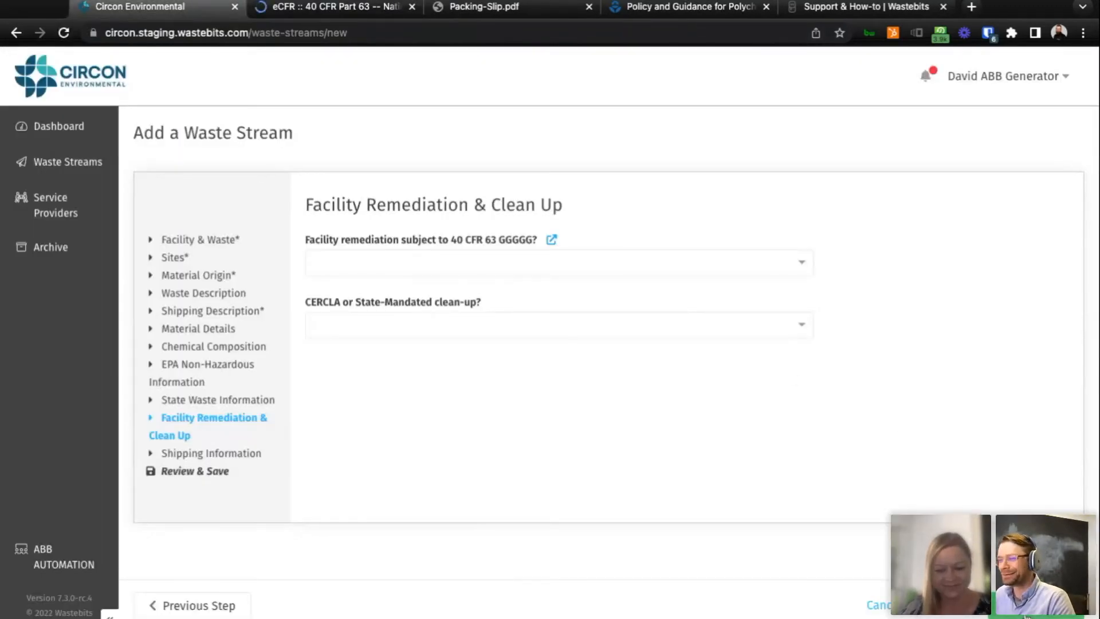
Continue to Shipping Information and set the event frequency to On-Going and the anticipated number of loads to 10.
{"action": "left_click", "coordinate": [1027, 614]}
{"action": "scroll", "coordinate": [756, 385], "scroll_direction": "down", "scroll_amount": 2}
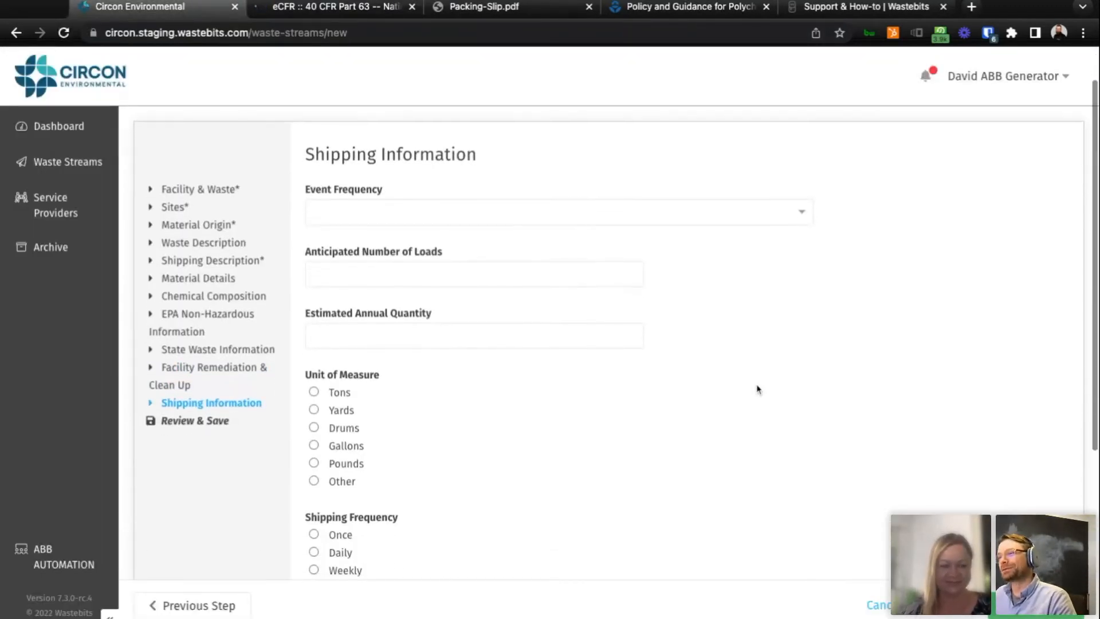
{"action": "left_click", "coordinate": [740, 218]}
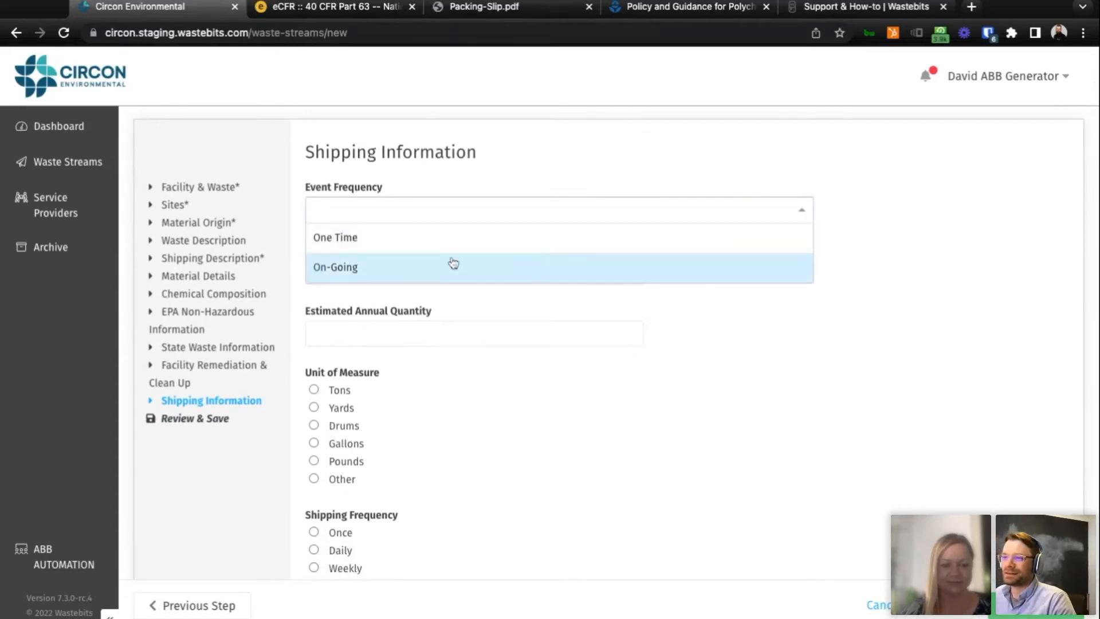
{"action": "left_click", "coordinate": [422, 269]}
{"action": "left_click", "coordinate": [498, 280]}
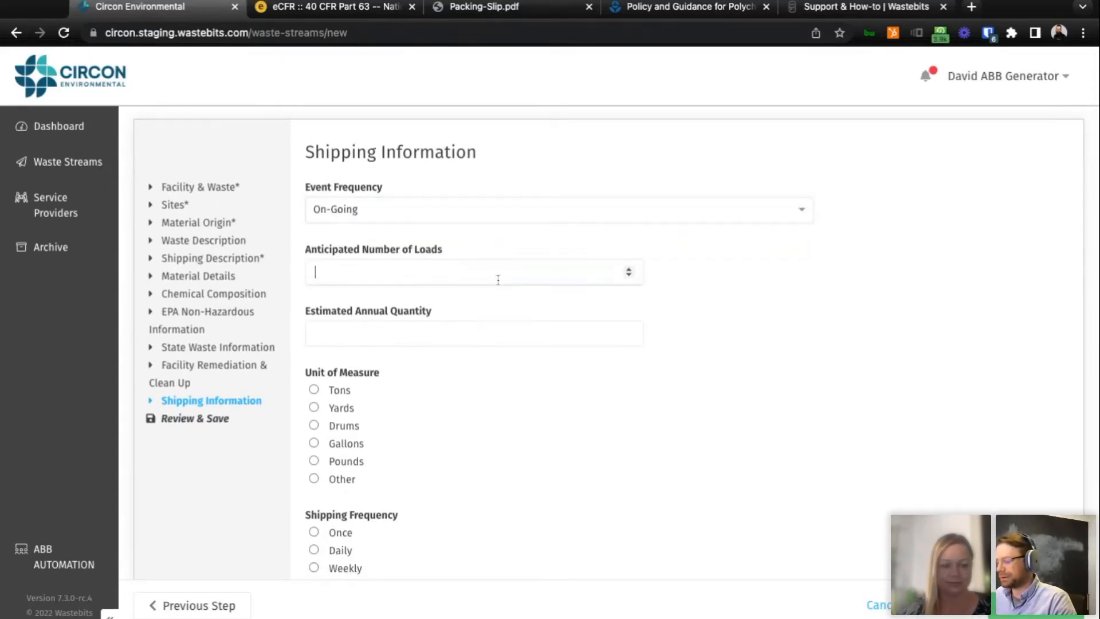
{"action": "scroll", "coordinate": [507, 283], "scroll_direction": "down", "scroll_amount": 3}
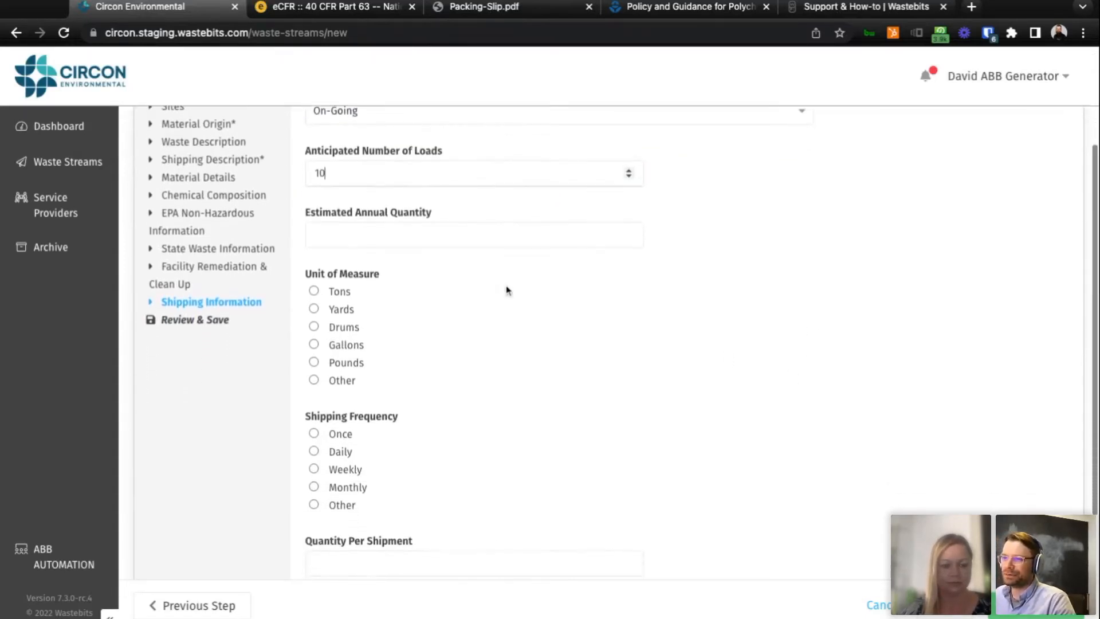
Set the estimated annual quantity to 1000, the unit of measure to Yards and the shipping frequency to Weekly.
{"action": "left_click", "coordinate": [488, 232]}
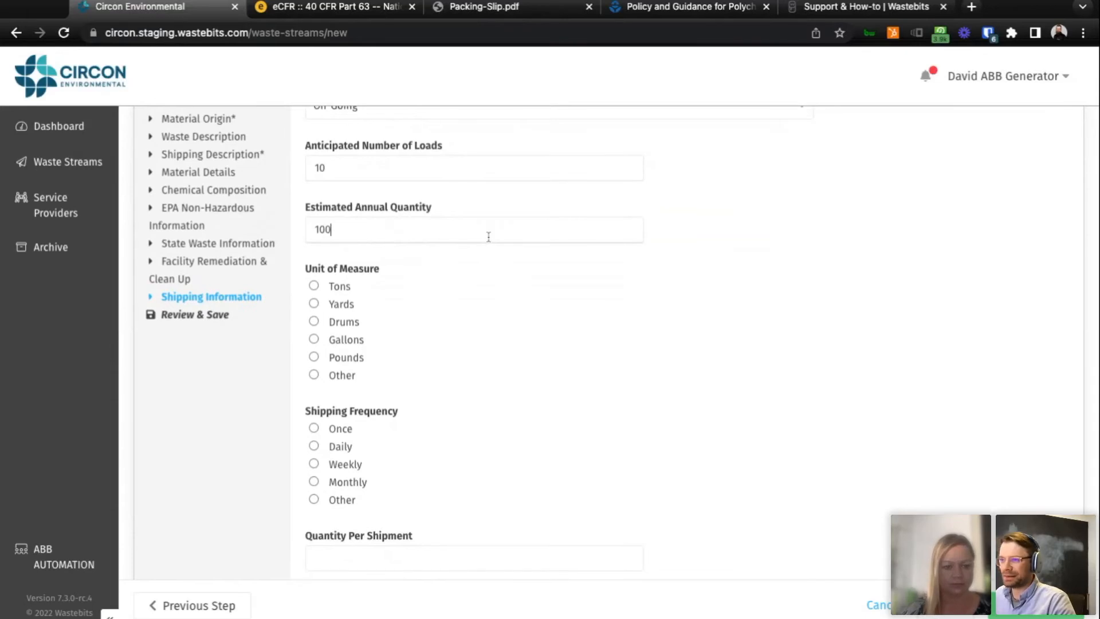
{"action": "left_click", "coordinate": [314, 303]}
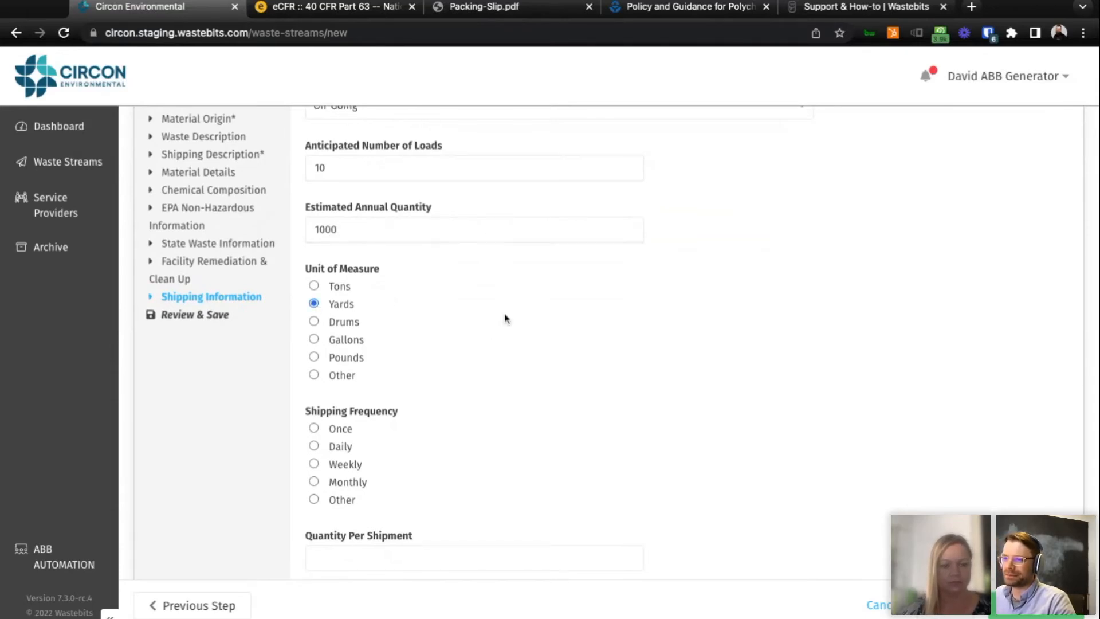
{"action": "scroll", "coordinate": [533, 319], "scroll_direction": "down", "scroll_amount": 3}
{"action": "left_click", "coordinate": [314, 324]}
{"action": "left_click", "coordinate": [316, 343]}
Set the quantity per shipment to 100 and choose Other as the container type.
{"action": "scroll", "coordinate": [636, 349], "scroll_direction": "down", "scroll_amount": 2}
{"action": "left_click", "coordinate": [555, 387]}
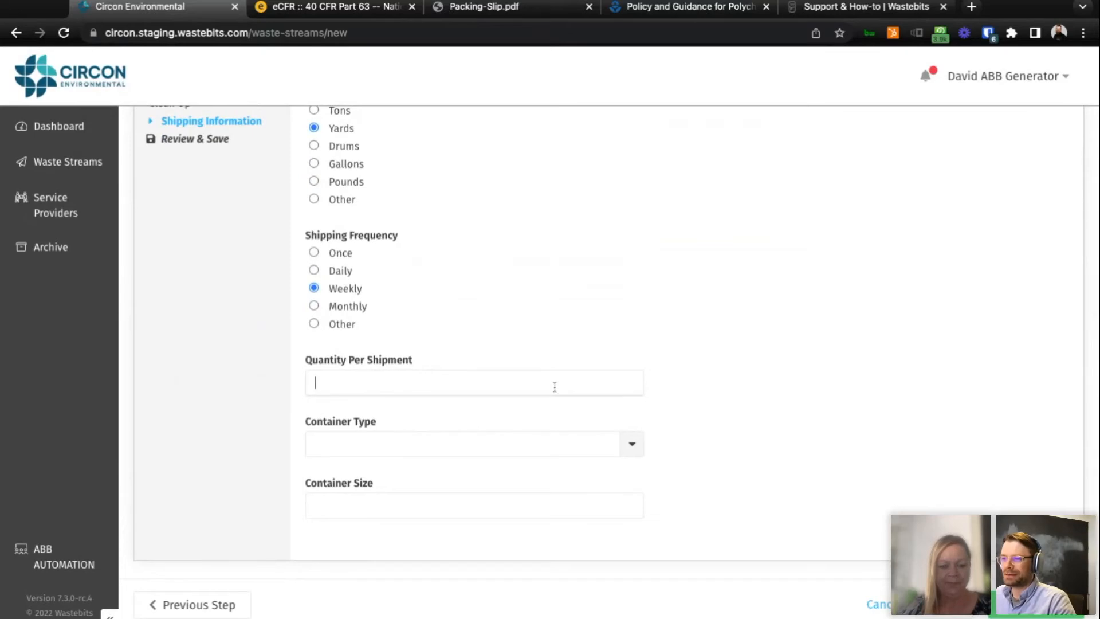
{"action": "left_click", "coordinate": [566, 443]}
{"action": "left_click", "coordinate": [632, 448]}
{"action": "scroll", "coordinate": [615, 485], "scroll_direction": "down", "scroll_amount": 2}
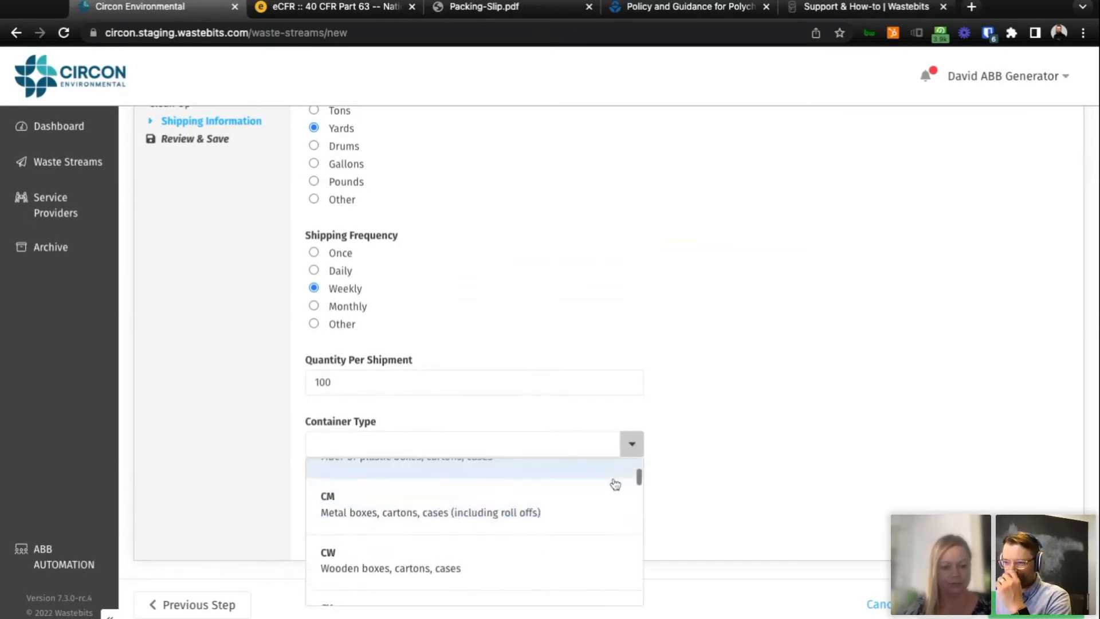
{"action": "scroll", "coordinate": [615, 484], "scroll_direction": "down", "scroll_amount": 5}
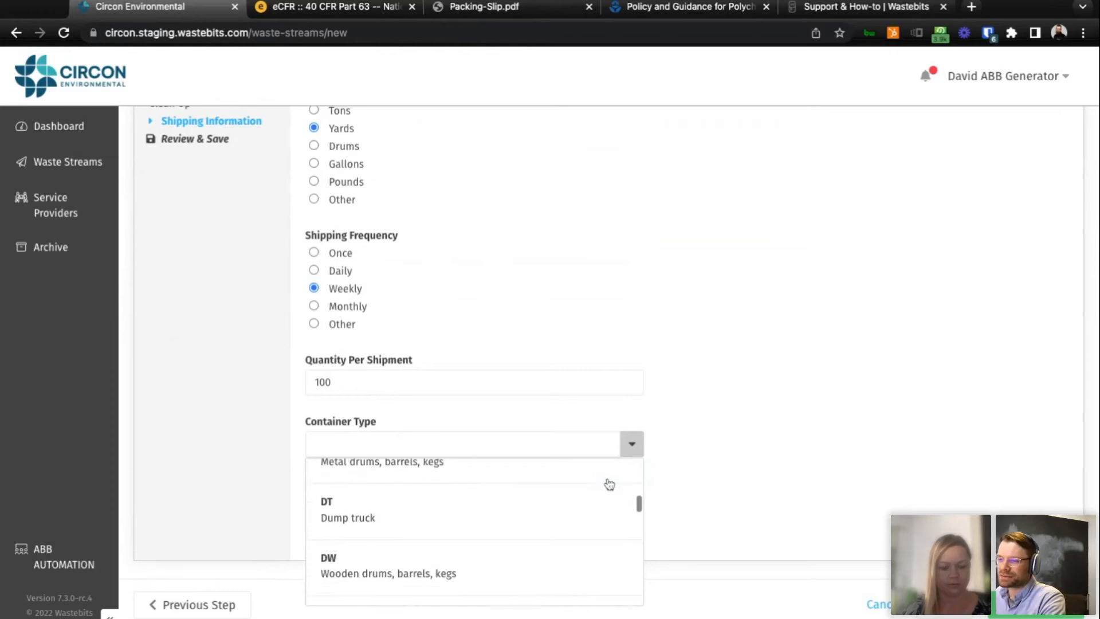
{"action": "scroll", "coordinate": [610, 485], "scroll_direction": "down", "scroll_amount": 6}
{"action": "scroll", "coordinate": [573, 485], "scroll_direction": "down", "scroll_amount": 5}
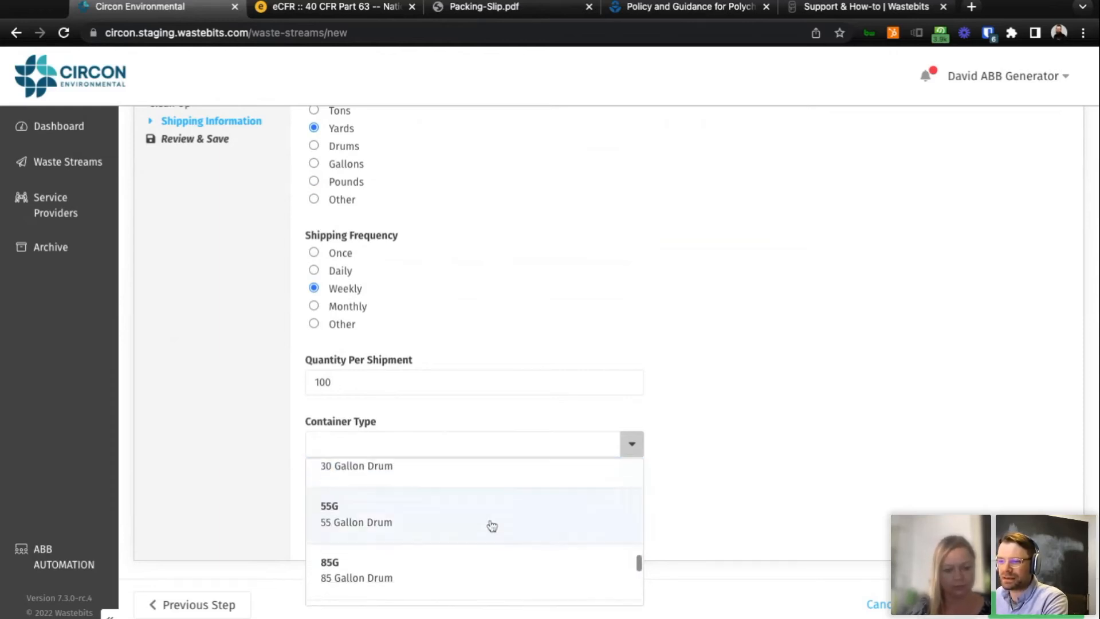
{"action": "scroll", "coordinate": [492, 526], "scroll_direction": "down", "scroll_amount": 6}
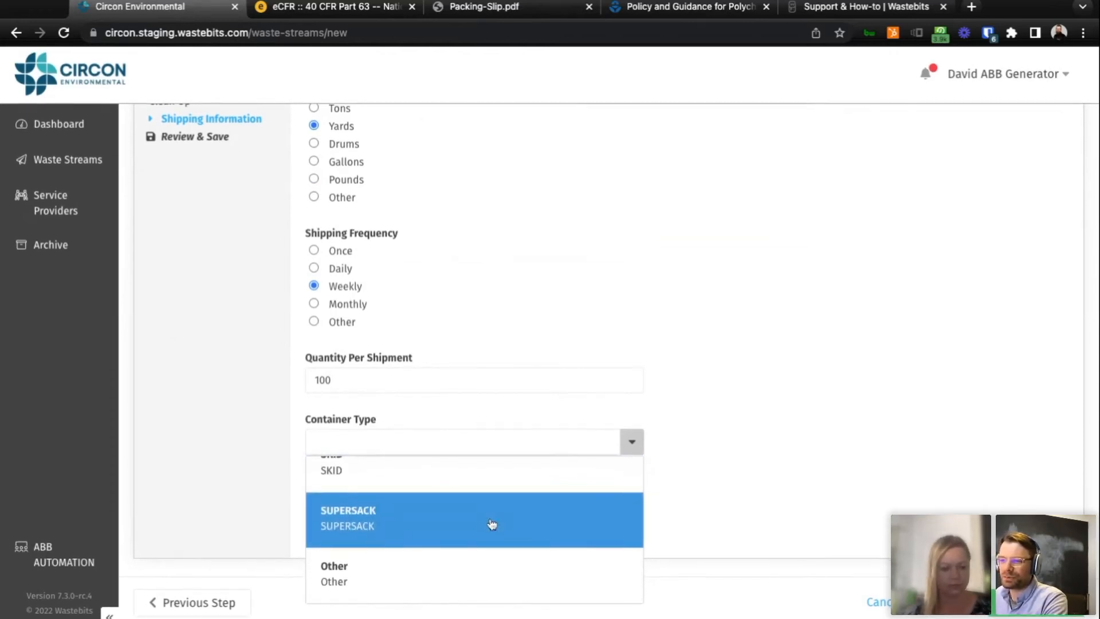
{"action": "scroll", "coordinate": [492, 524], "scroll_direction": "up", "scroll_amount": 10}
{"action": "scroll", "coordinate": [494, 516], "scroll_direction": "down", "scroll_amount": 6}
{"action": "scroll", "coordinate": [494, 519], "scroll_direction": "down", "scroll_amount": 4}
{"action": "left_click", "coordinate": [401, 571]}
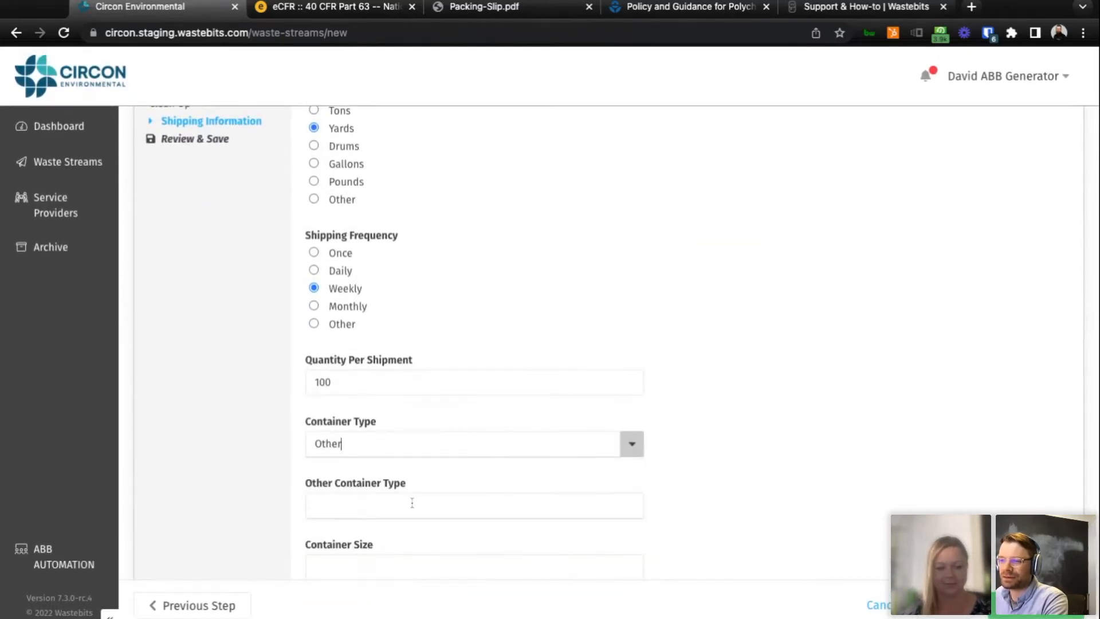
{"action": "scroll", "coordinate": [747, 494], "scroll_direction": "down", "scroll_amount": 2}
{"action": "left_click", "coordinate": [564, 505]}
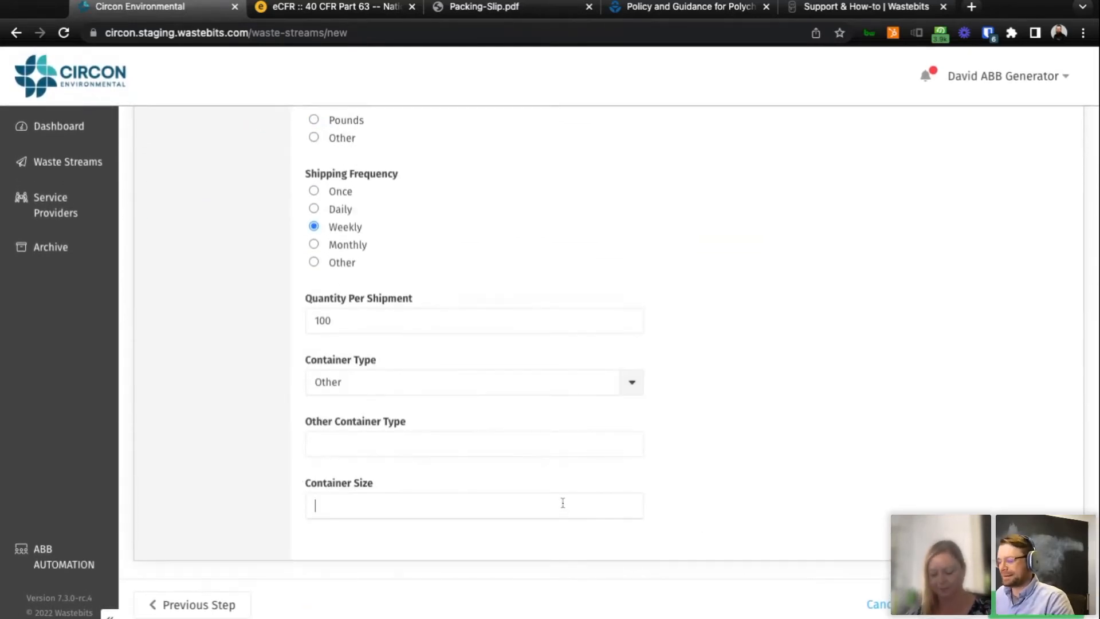
Advance to Review & Save, look over the recap of the entered information, and save the waste stream.
{"action": "left_click", "coordinate": [1036, 605]}
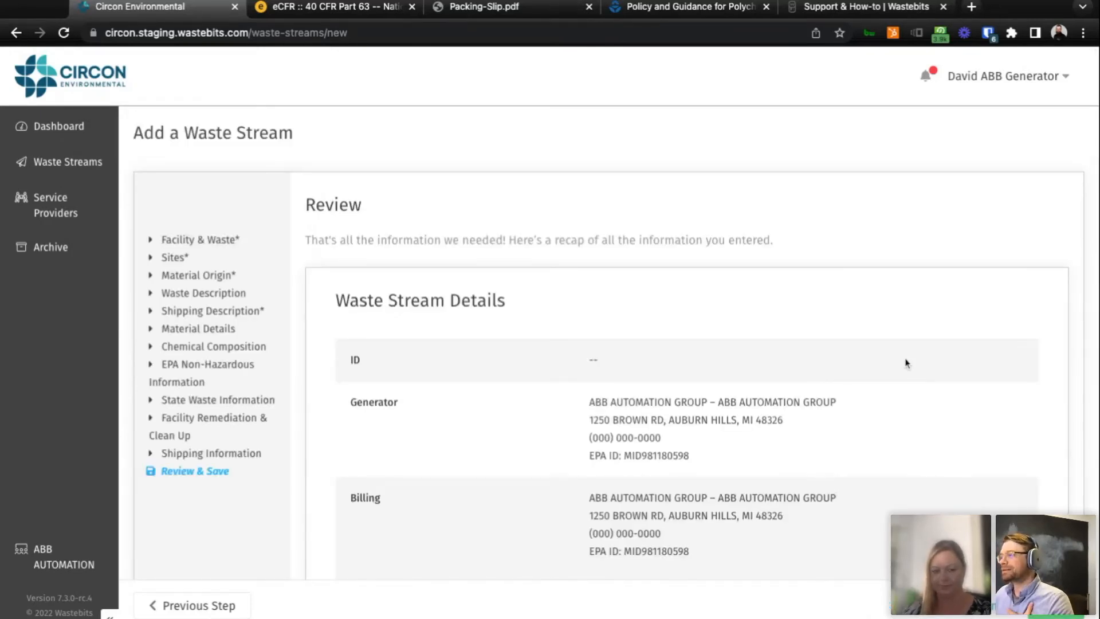
{"action": "scroll", "coordinate": [905, 363], "scroll_direction": "down", "scroll_amount": 1}
{"action": "scroll", "coordinate": [903, 364], "scroll_direction": "up", "scroll_amount": 1}
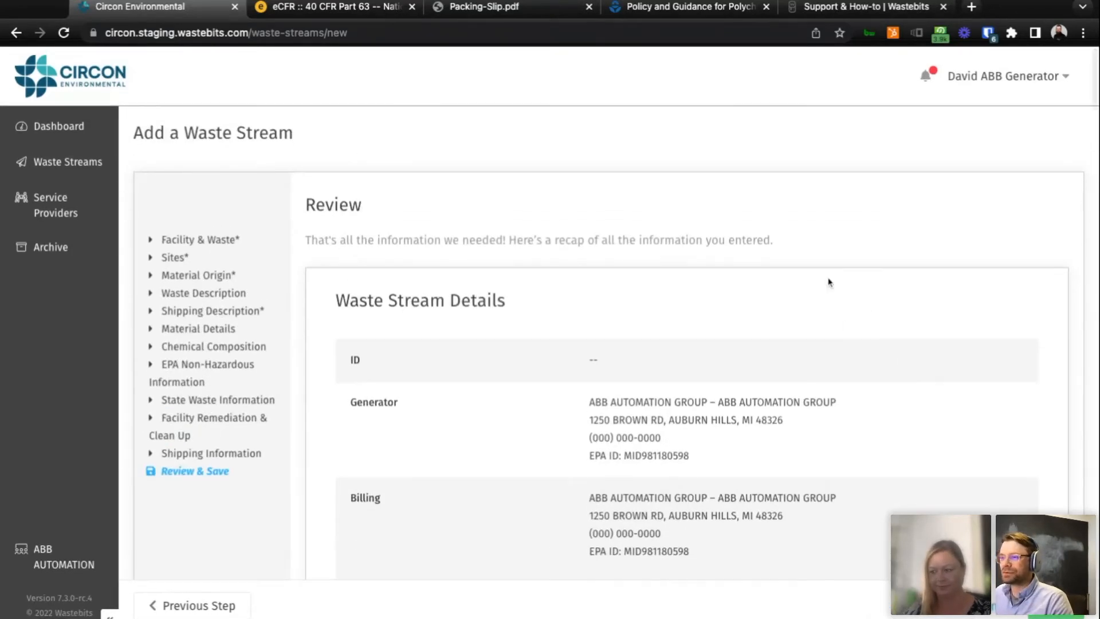
{"action": "scroll", "coordinate": [825, 281], "scroll_direction": "down", "scroll_amount": 2}
{"action": "scroll", "coordinate": [831, 278], "scroll_direction": "down", "scroll_amount": 1}
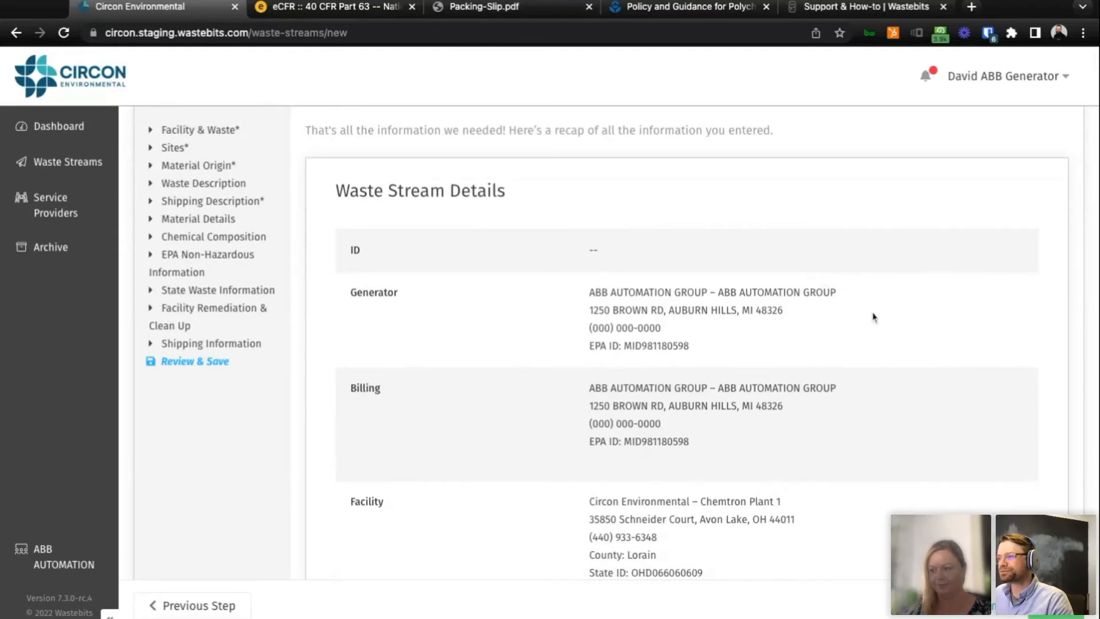
{"action": "scroll", "coordinate": [797, 379], "scroll_direction": "down", "scroll_amount": 20}
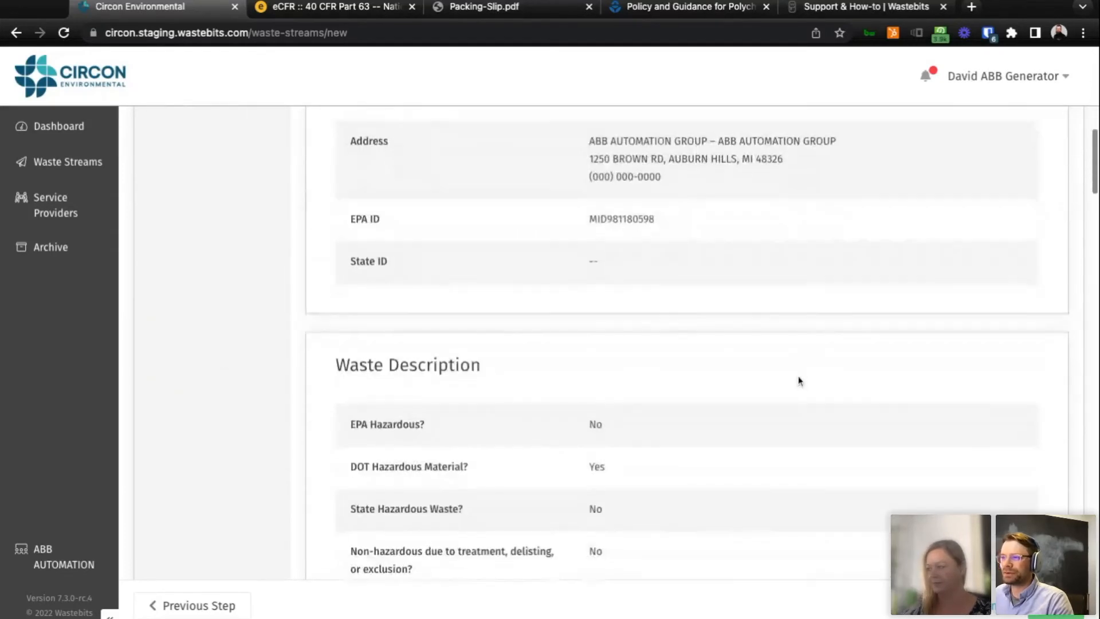
{"action": "scroll", "coordinate": [800, 381], "scroll_direction": "down", "scroll_amount": 5}
{"action": "left_click", "coordinate": [1056, 606]}
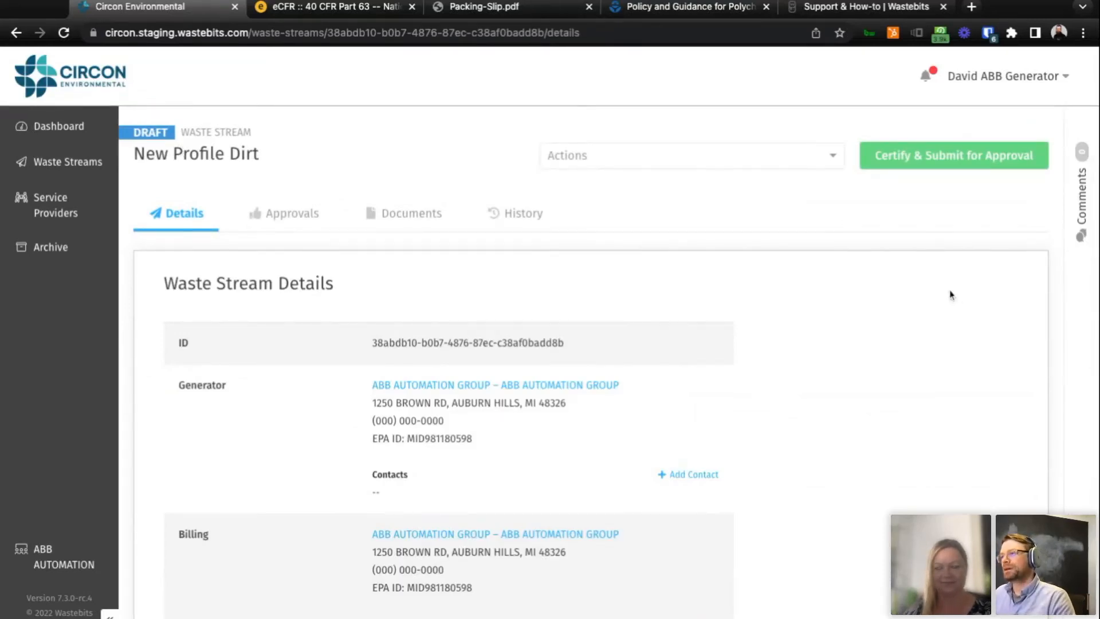
View the documents and approval history of the draft New Profile Dirt waste stream, and return to its details.
{"action": "left_click", "coordinate": [389, 222]}
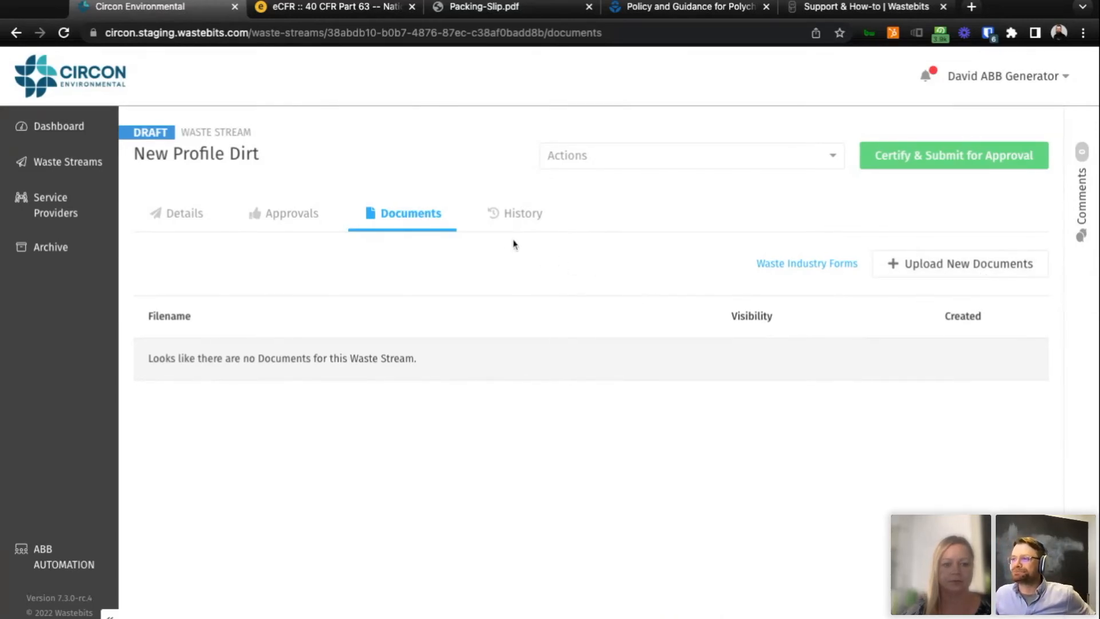
{"action": "left_click", "coordinate": [289, 217]}
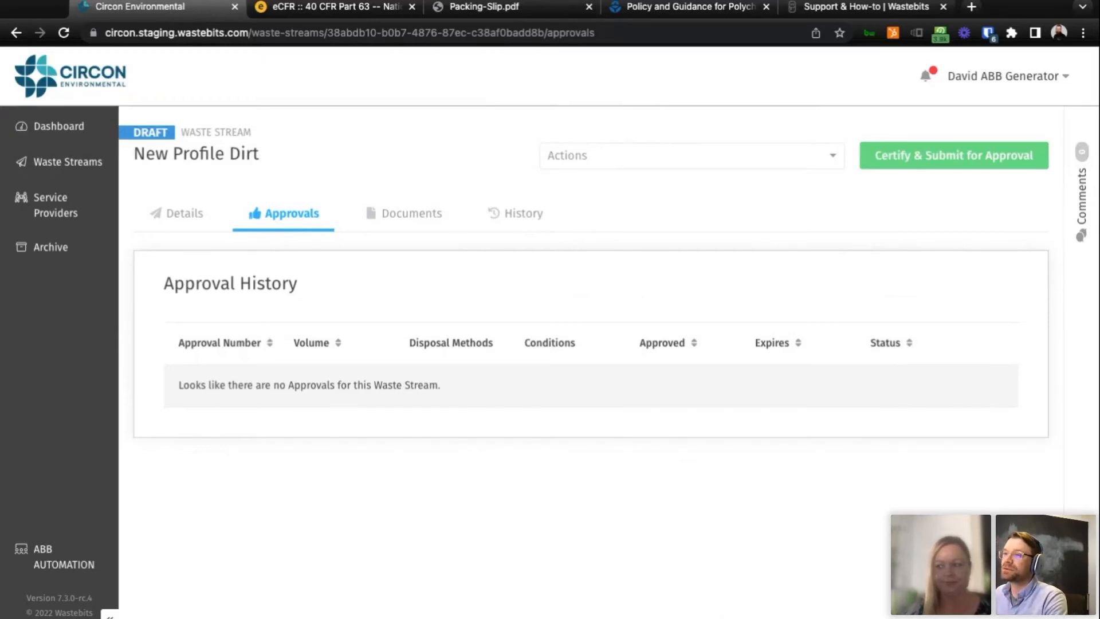
{"action": "left_click", "coordinate": [179, 220]}
{"action": "scroll", "coordinate": [461, 378], "scroll_direction": "down", "scroll_amount": 3}
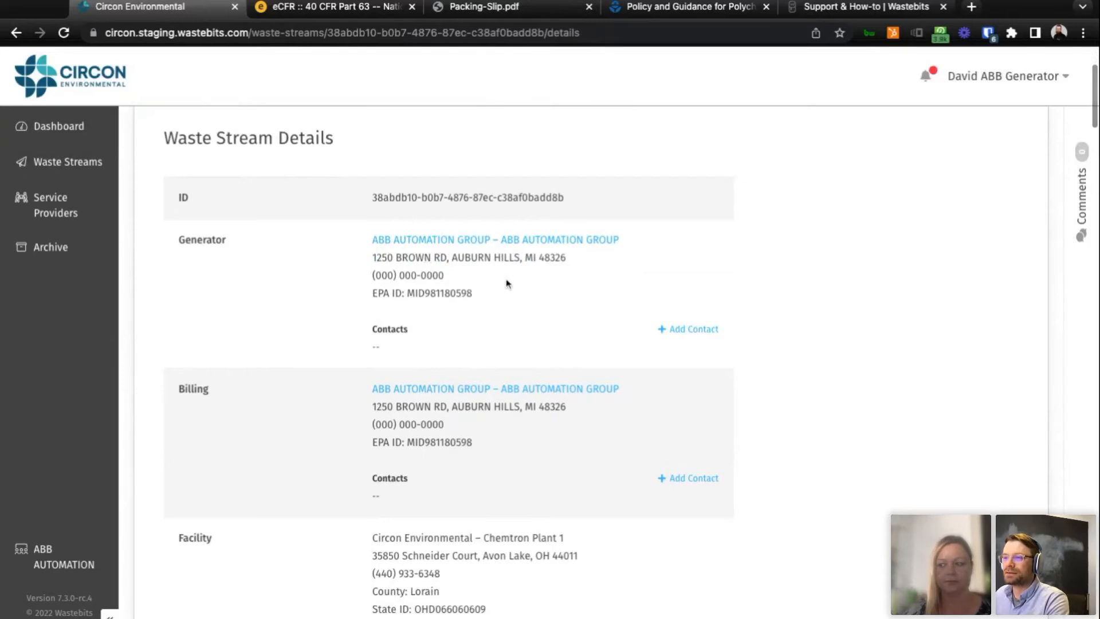
{"action": "scroll", "coordinate": [488, 347], "scroll_direction": "up", "scroll_amount": 3}
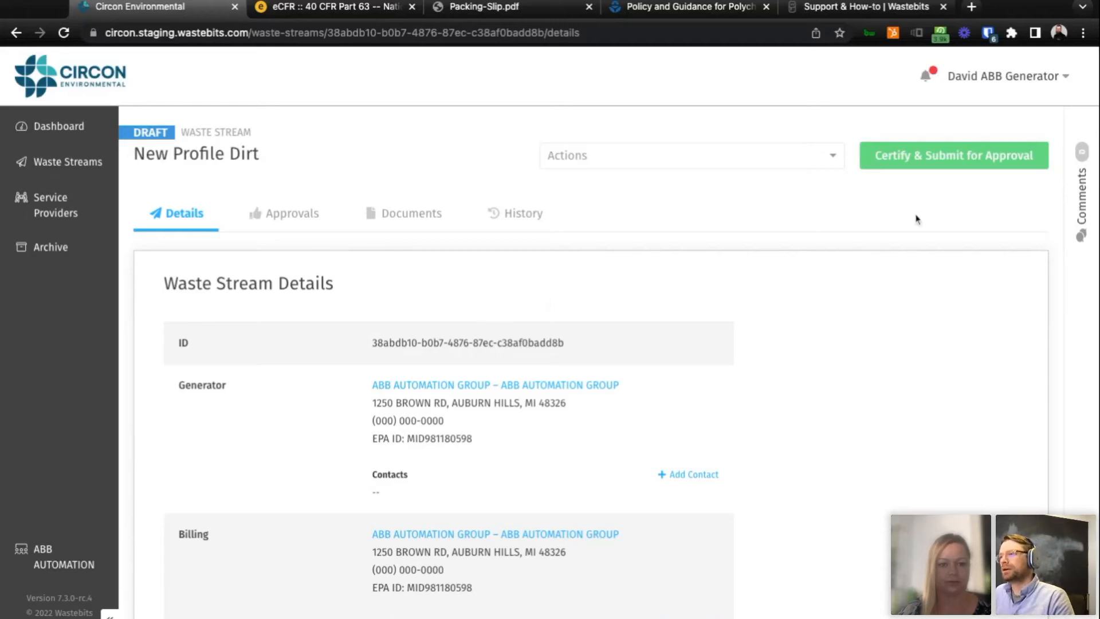
Certify New Profile Dirt with the generator's name as signature and submit it for approval.
{"action": "left_click", "coordinate": [901, 164]}
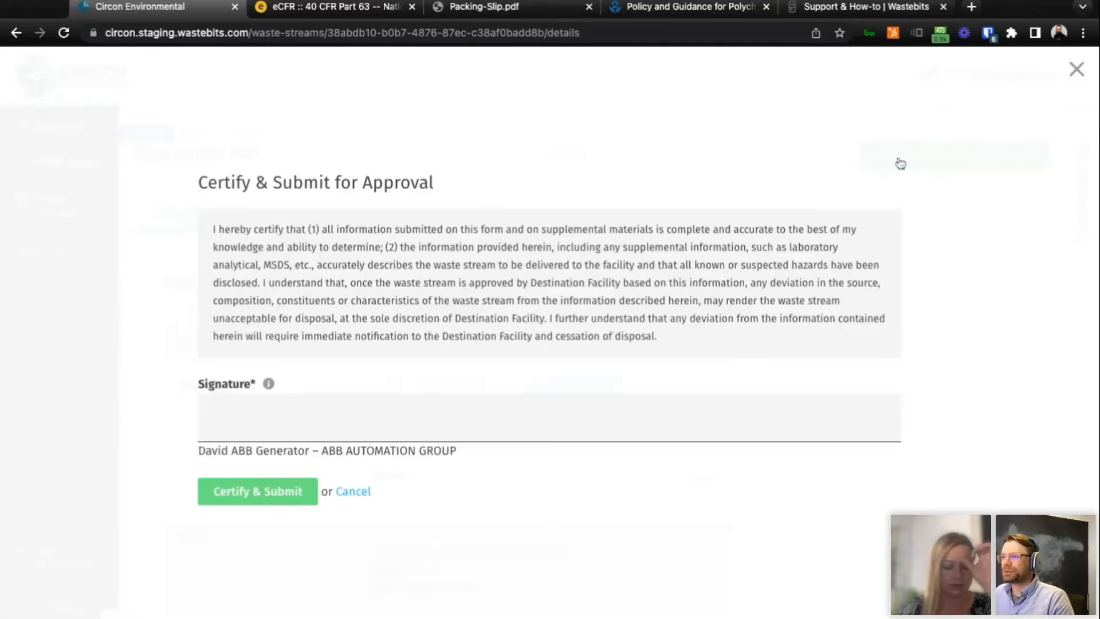
{"action": "left_click", "coordinate": [536, 420]}
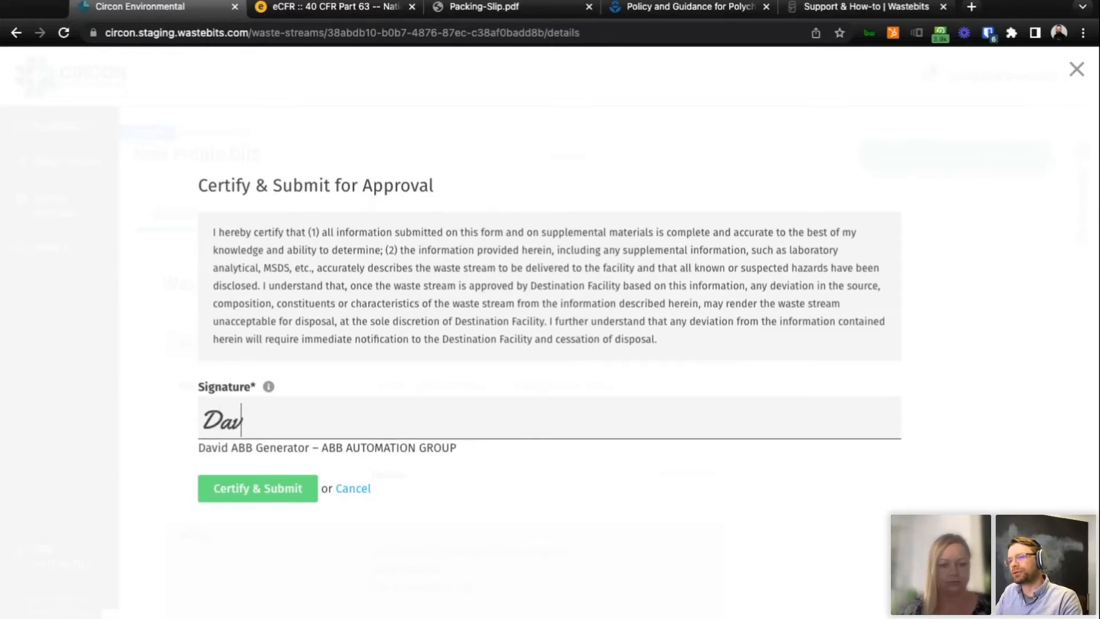
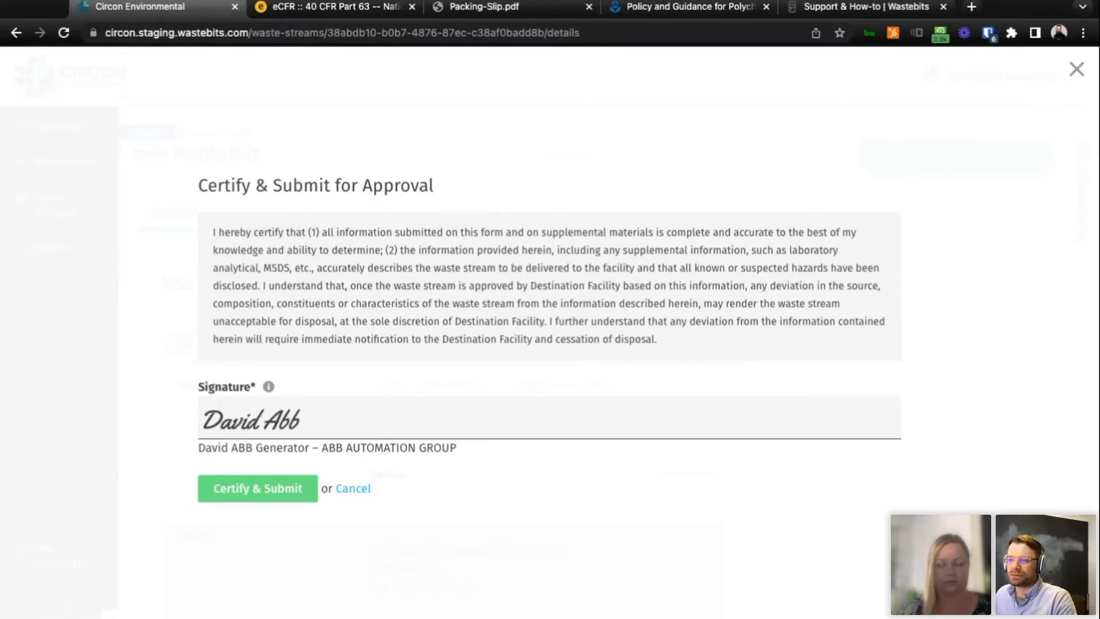
{"action": "left_click", "coordinate": [255, 496]}
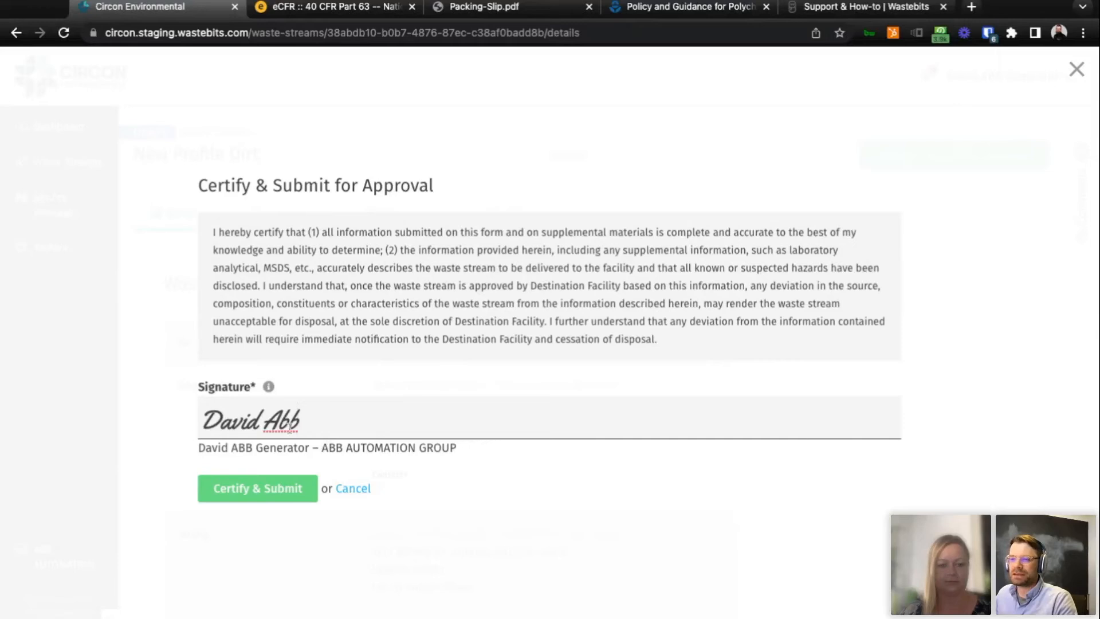
{"action": "left_click", "coordinate": [228, 496]}
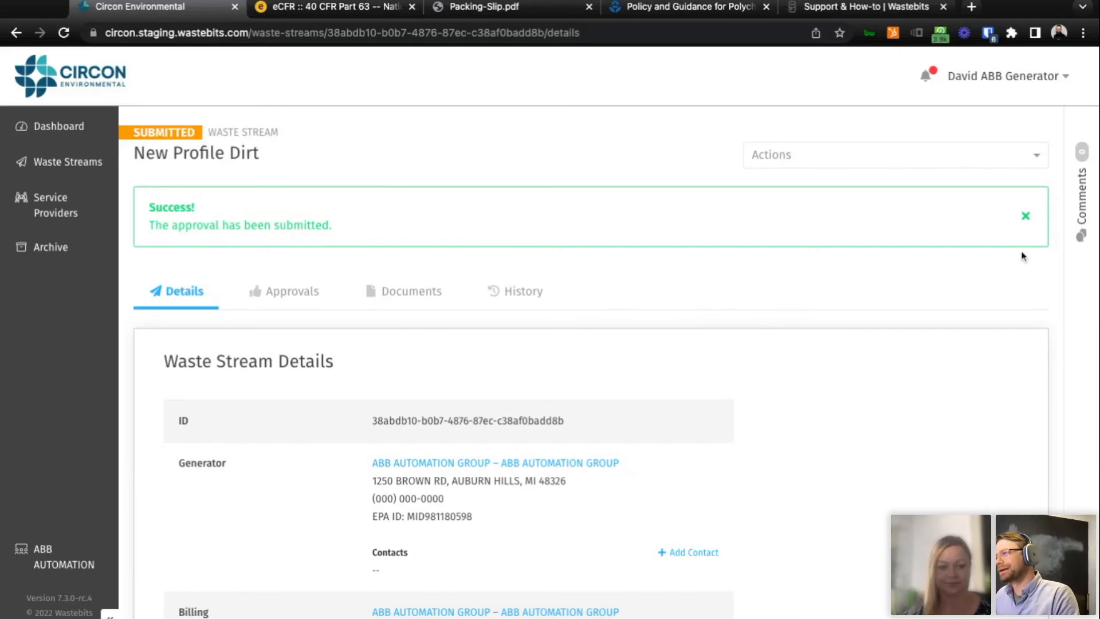
Start a comment on the waste stream that mentions Chemtron Plant 1, and clear the mention.
{"action": "left_click", "coordinate": [1082, 239]}
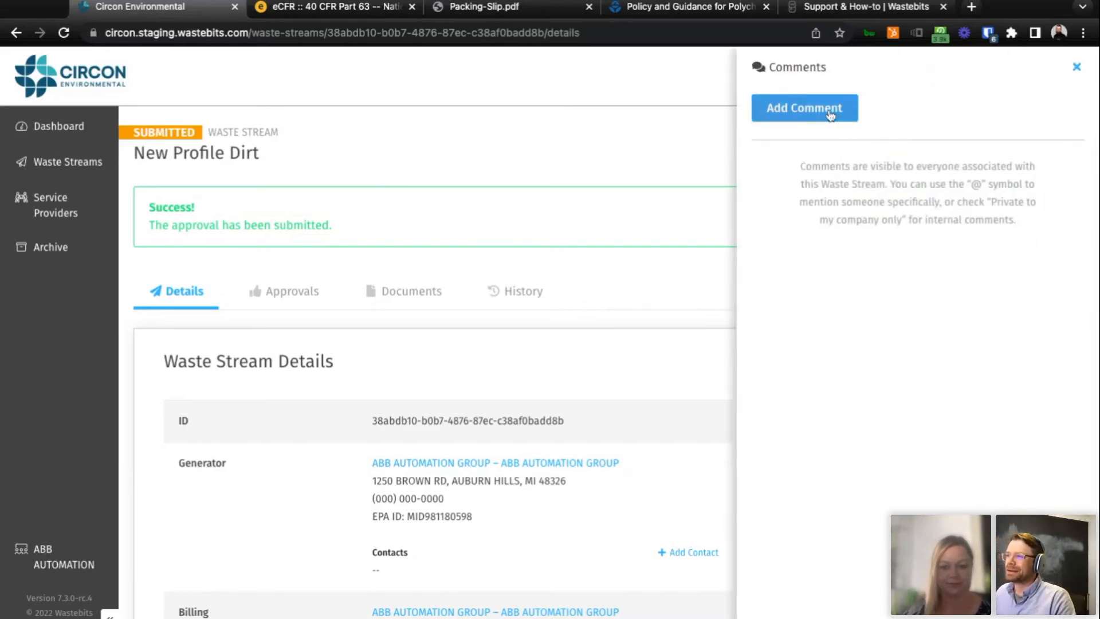
{"action": "left_click", "coordinate": [831, 114]}
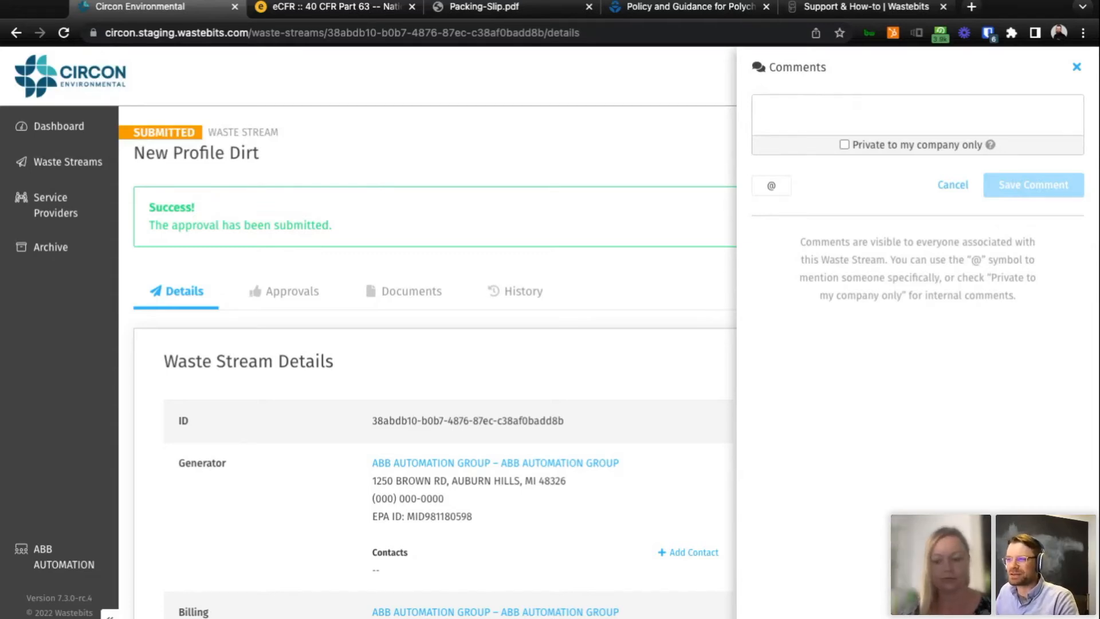
{"action": "type", "text": "@"}
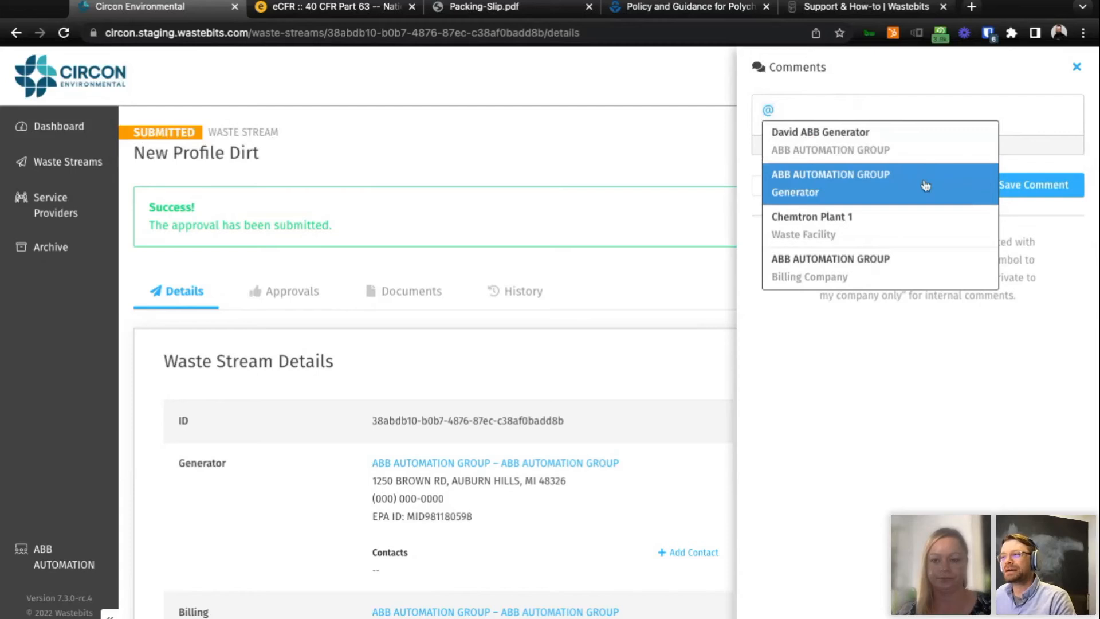
{"action": "scroll", "coordinate": [920, 223], "scroll_direction": "down", "scroll_amount": 1}
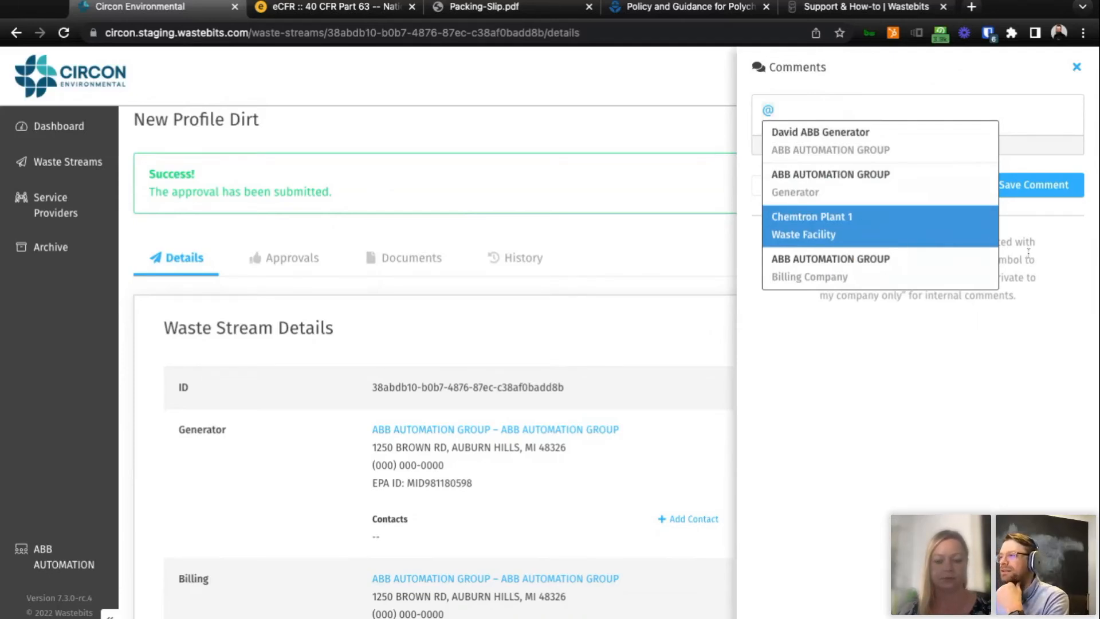
{"action": "left_click", "coordinate": [953, 239]}
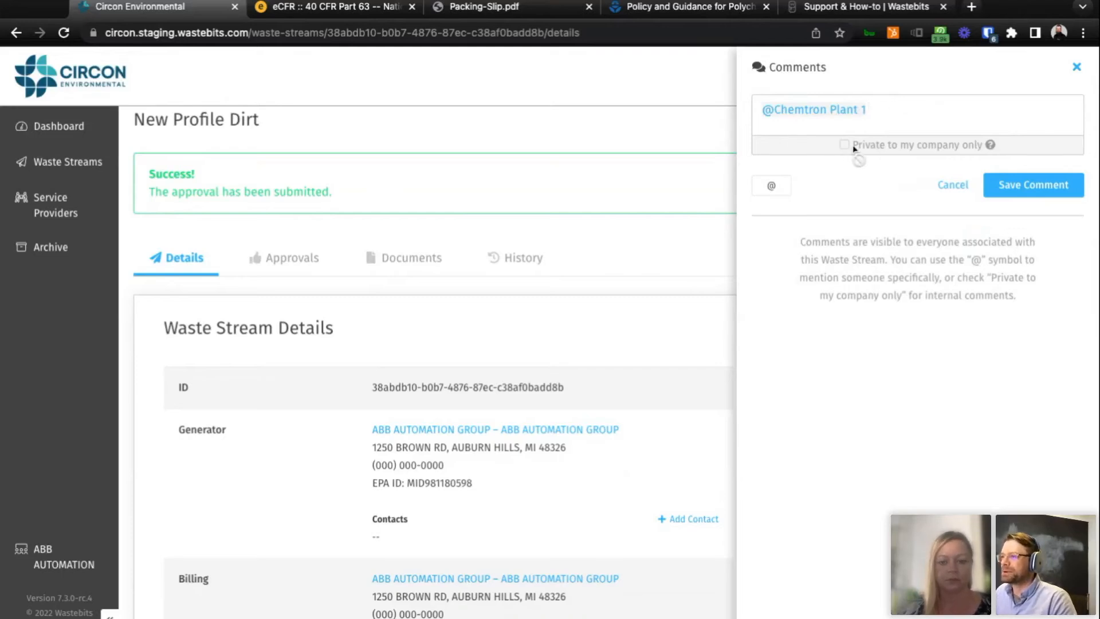
{"action": "triple_click", "coordinate": [891, 105]}
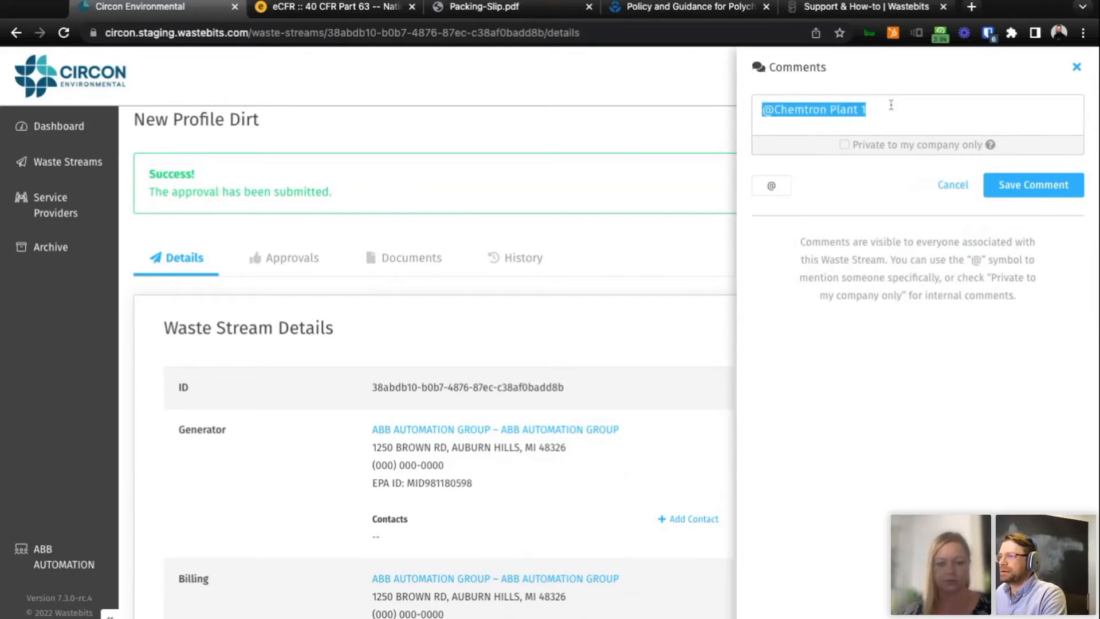
{"action": "key", "text": "BackSpace"}
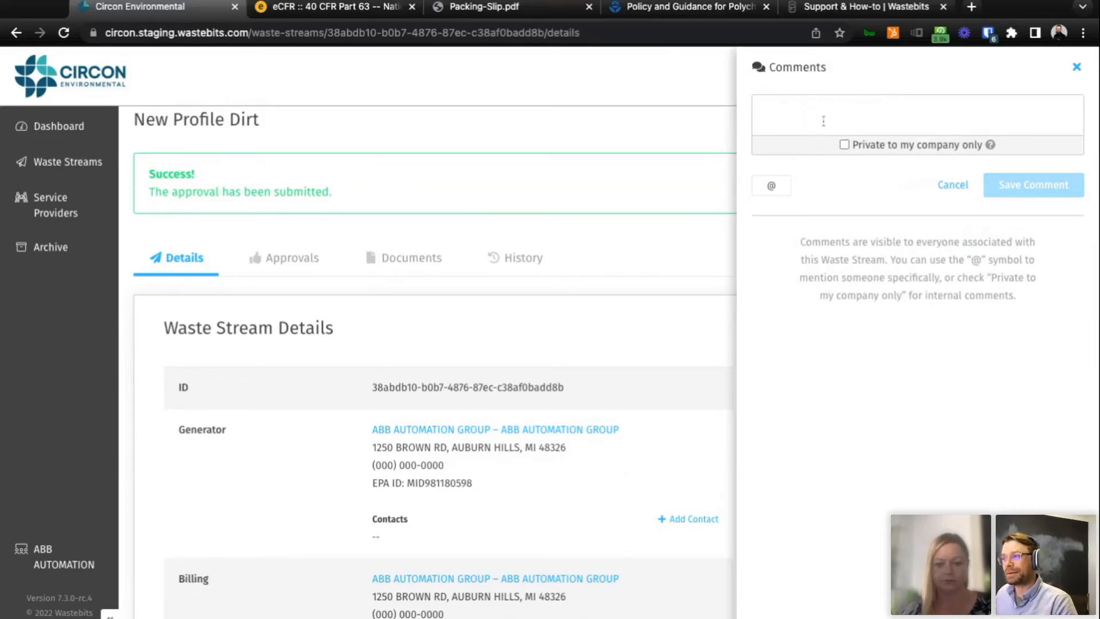
Save the comment "test" on the waste stream as private to the company only.
{"action": "left_click", "coordinate": [845, 146]}
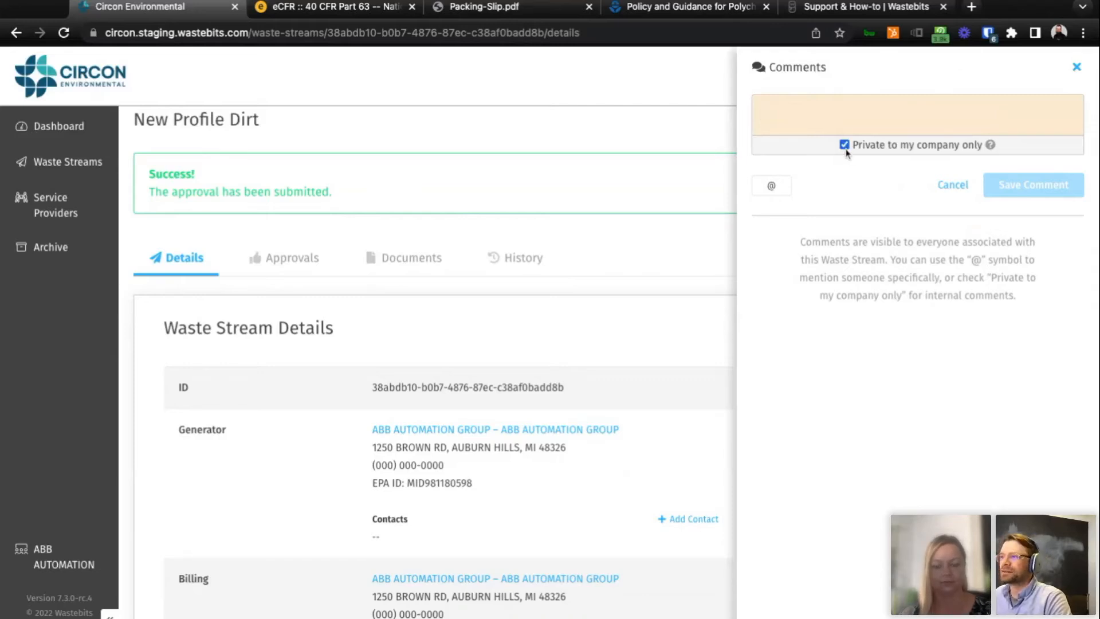
{"action": "type", "text": "test"}
{"action": "left_click", "coordinate": [1053, 194]}
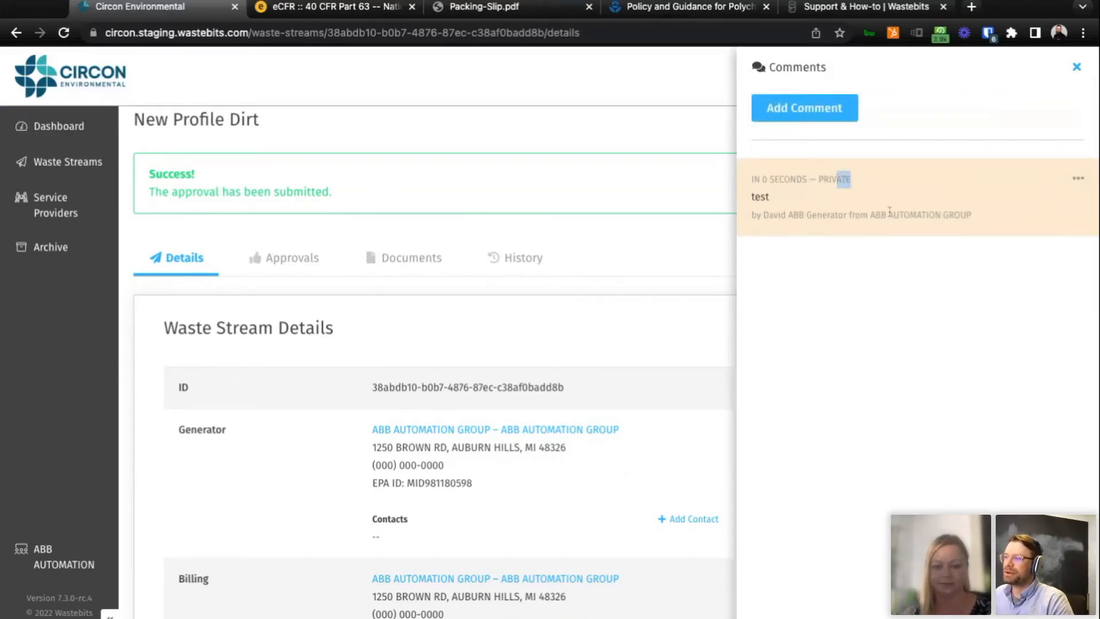
Delete the private "test" comment and close the waste stream's comments.
{"action": "left_click", "coordinate": [1079, 178]}
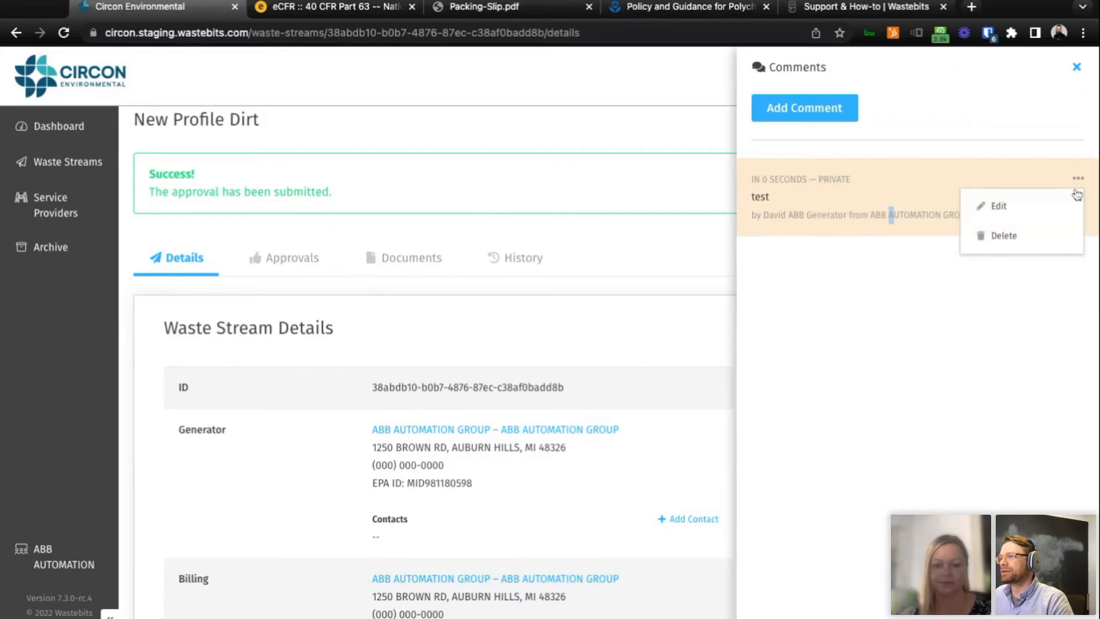
{"action": "left_click", "coordinate": [1051, 237]}
{"action": "left_click", "coordinate": [406, 383]}
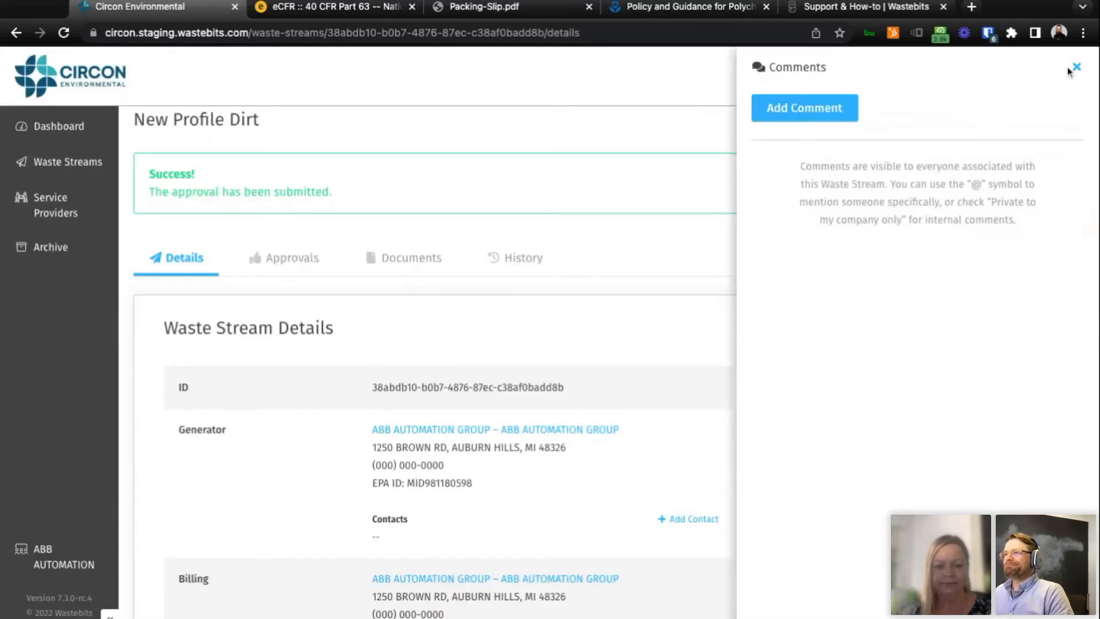
{"action": "left_click", "coordinate": [1076, 69]}
Sign out of the ABB generator account and log in with the Circon support account's e-mail and password.
{"action": "mouse_move", "coordinate": [990, 93]}
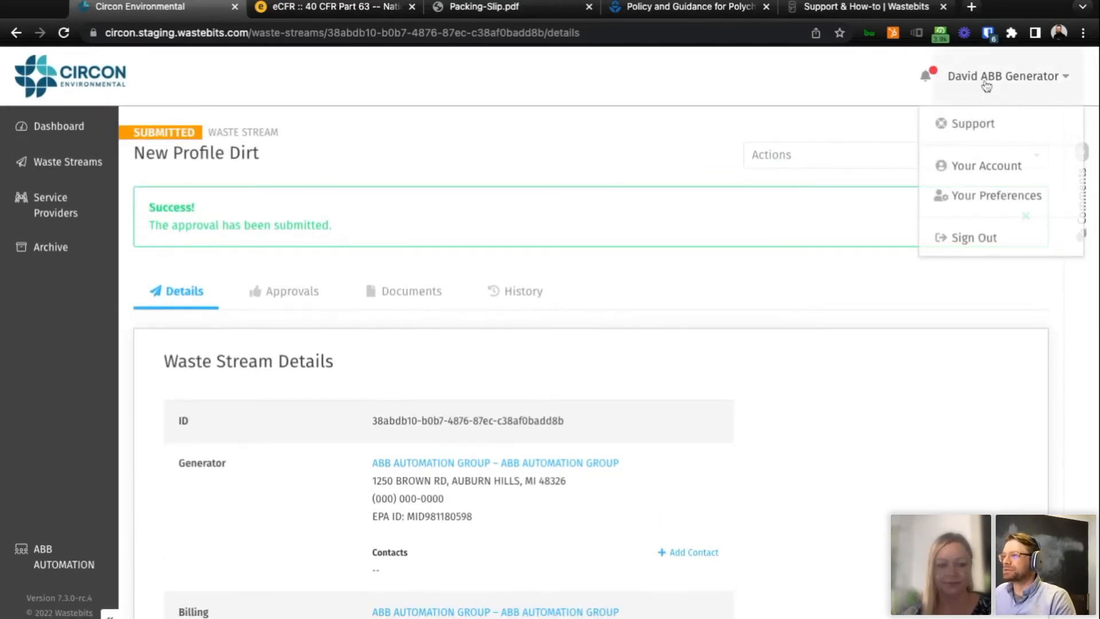
{"action": "left_click", "coordinate": [988, 238]}
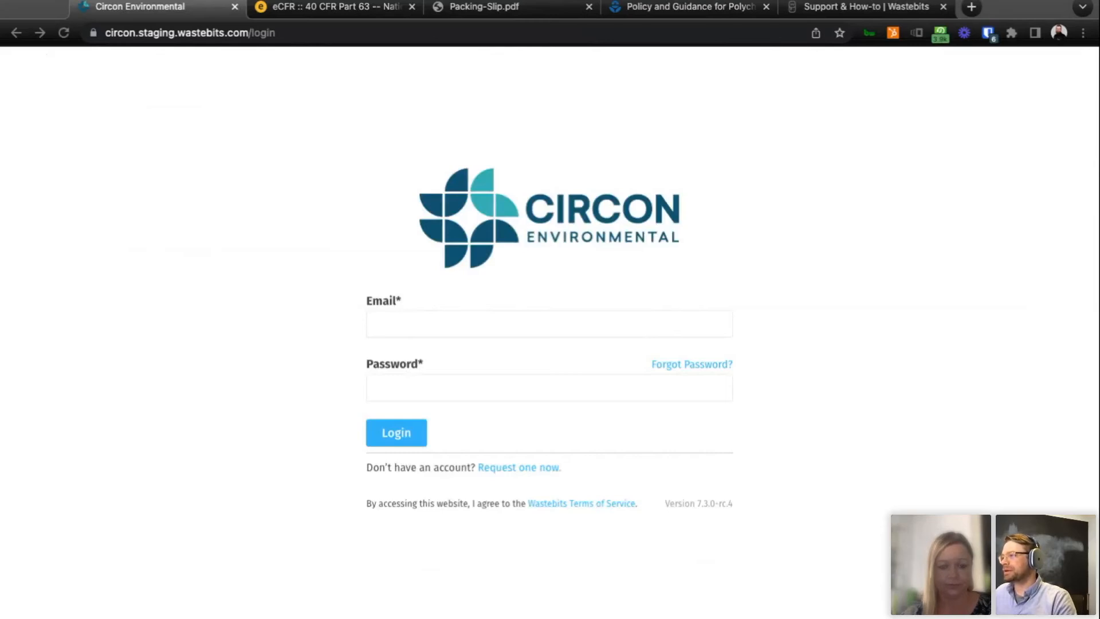
{"action": "left_click", "coordinate": [677, 326]}
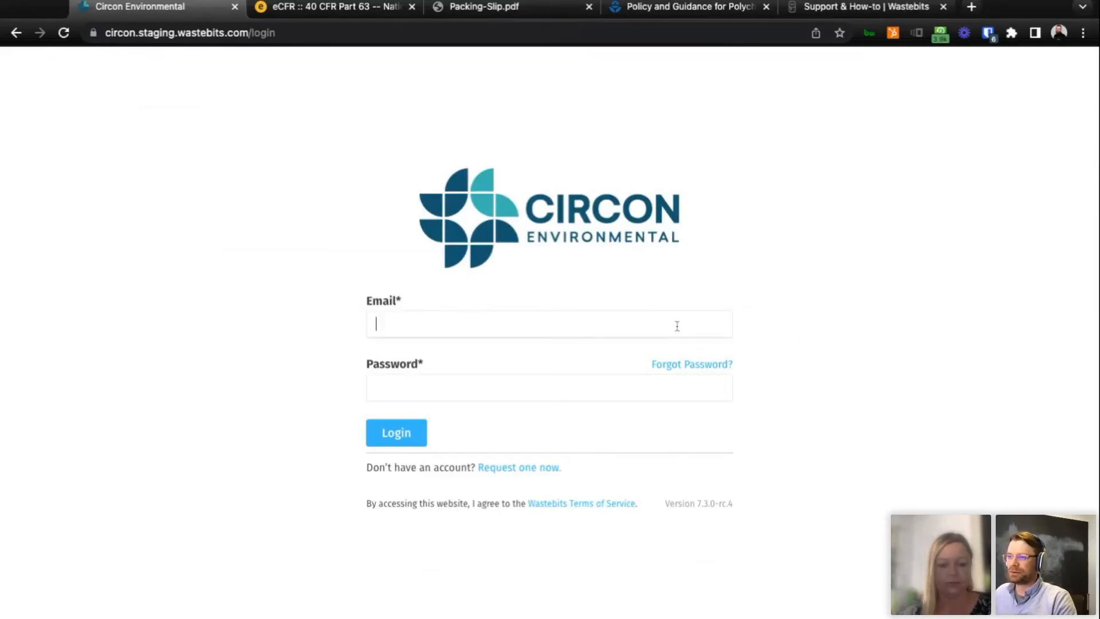
{"action": "key", "text": "super+v"}
{"action": "key", "text": "Tab"}
{"action": "type", "text": "•••••••"}
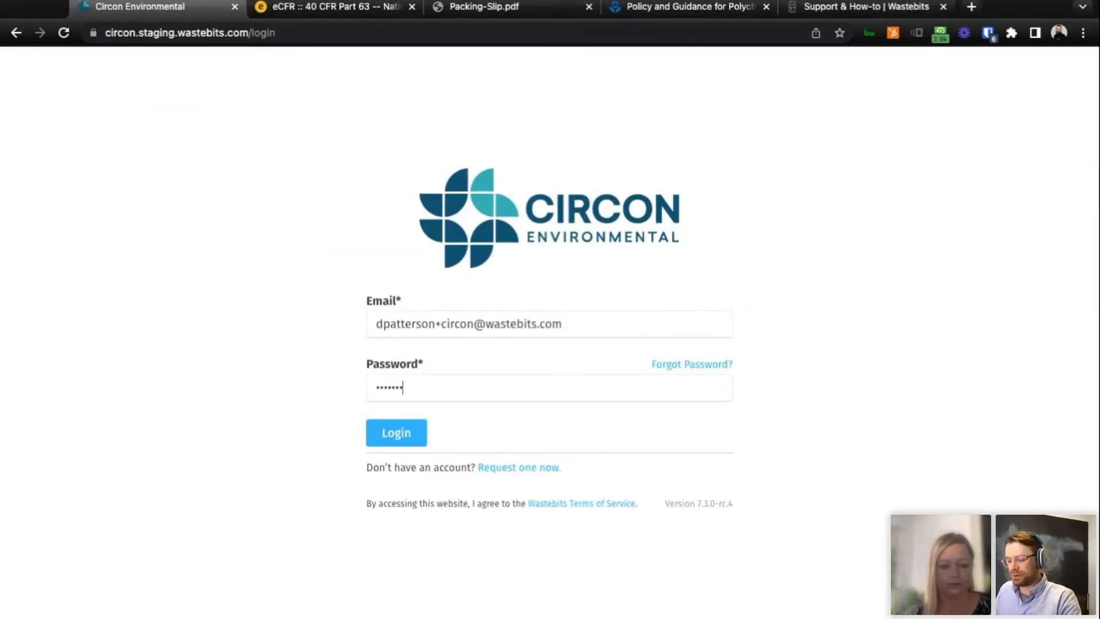
{"action": "type", "text": "••••"}
{"action": "key", "text": "Return"}
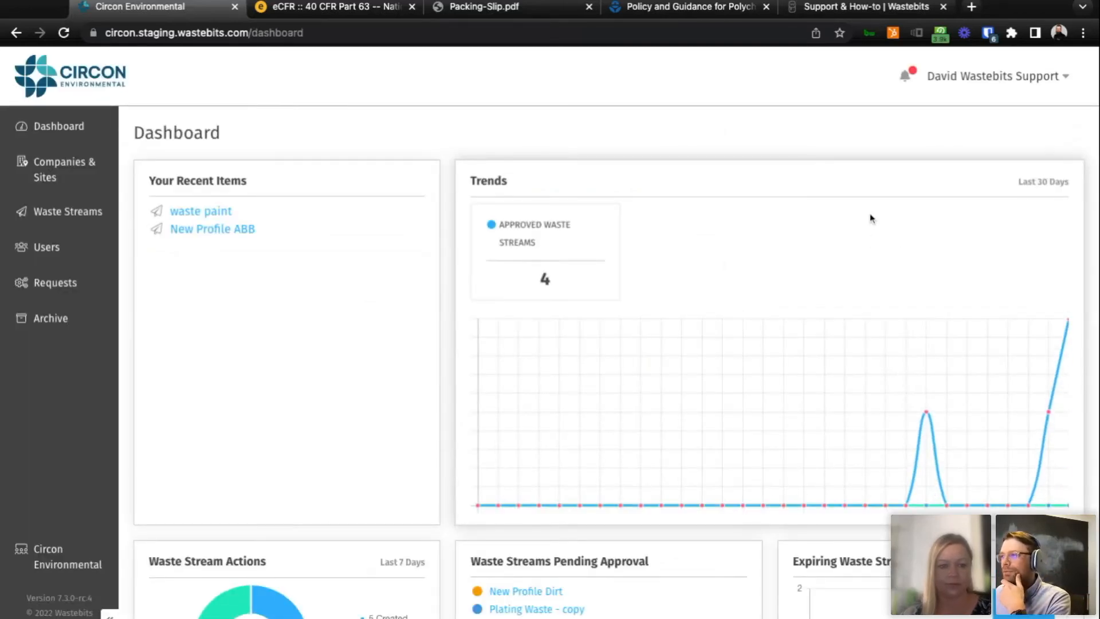
Open New Profile Dirt from its submission notification and review the waste stream details.
{"action": "left_click", "coordinate": [905, 80]}
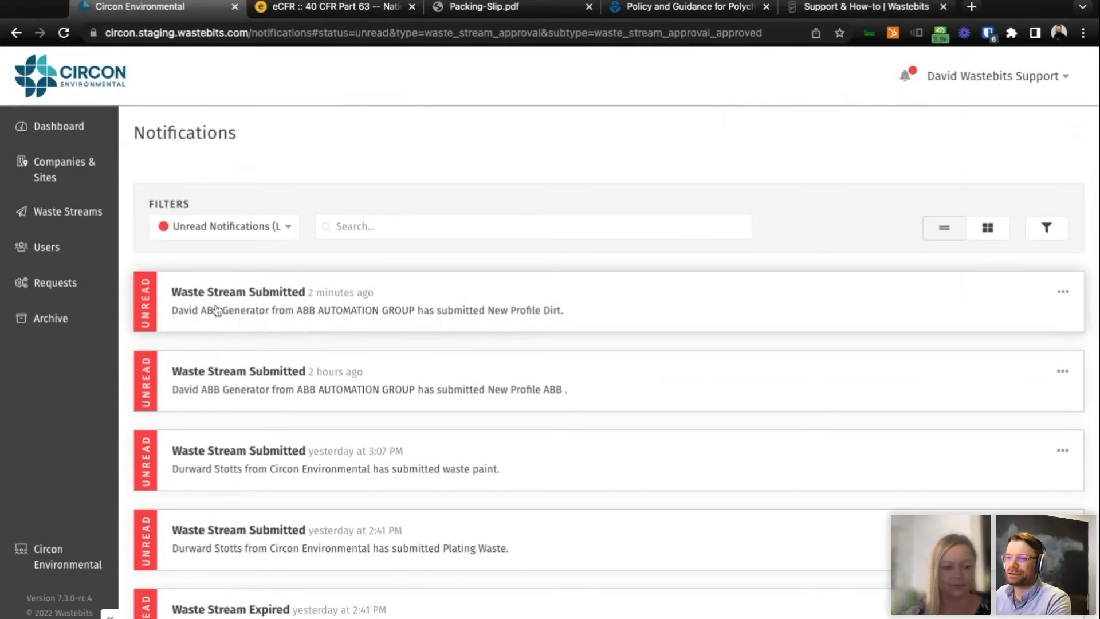
{"action": "left_click", "coordinate": [314, 310]}
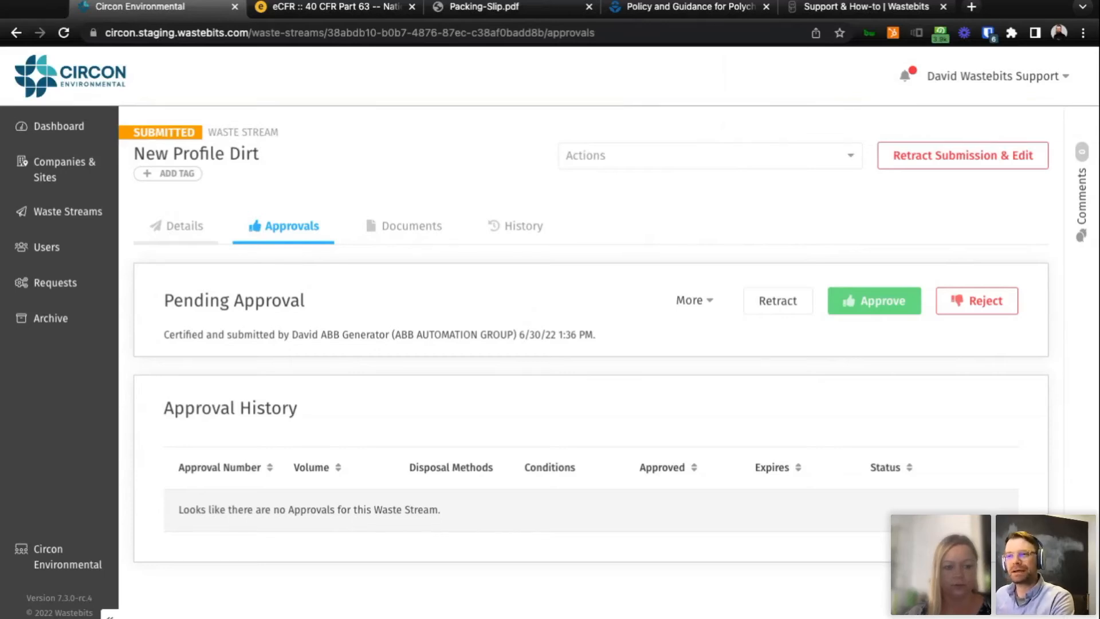
{"action": "left_click", "coordinate": [177, 226]}
{"action": "scroll", "coordinate": [647, 324], "scroll_direction": "down", "scroll_amount": 9}
{"action": "scroll", "coordinate": [646, 320], "scroll_direction": "down", "scroll_amount": 20}
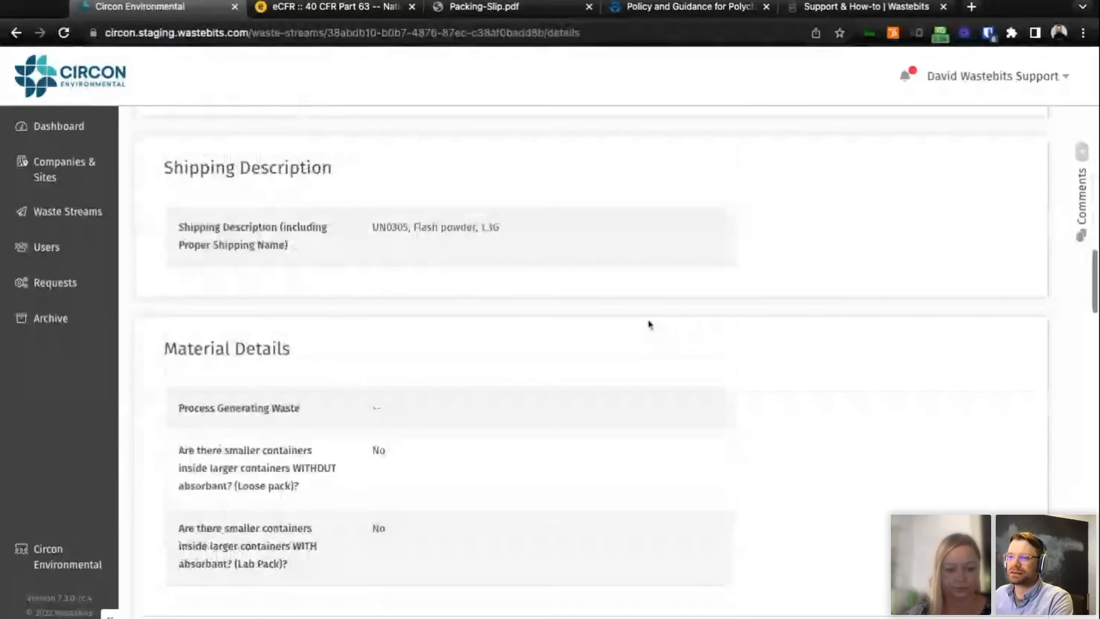
{"action": "scroll", "coordinate": [648, 324], "scroll_direction": "down", "scroll_amount": 20}
{"action": "scroll", "coordinate": [644, 325], "scroll_direction": "up", "scroll_amount": 20}
{"action": "scroll", "coordinate": [466, 359], "scroll_direction": "up", "scroll_amount": 20}
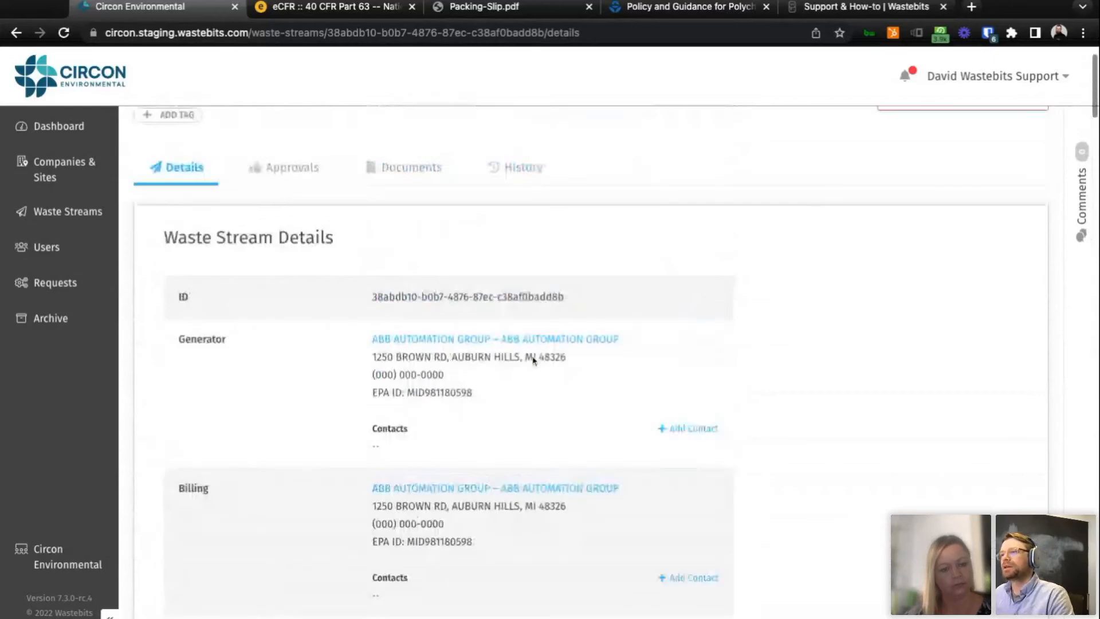
{"action": "scroll", "coordinate": [533, 360], "scroll_direction": "up", "scroll_amount": 2}
Generate the PDF of the New Profile Dirt waste stream and open it.
{"action": "left_click", "coordinate": [644, 162]}
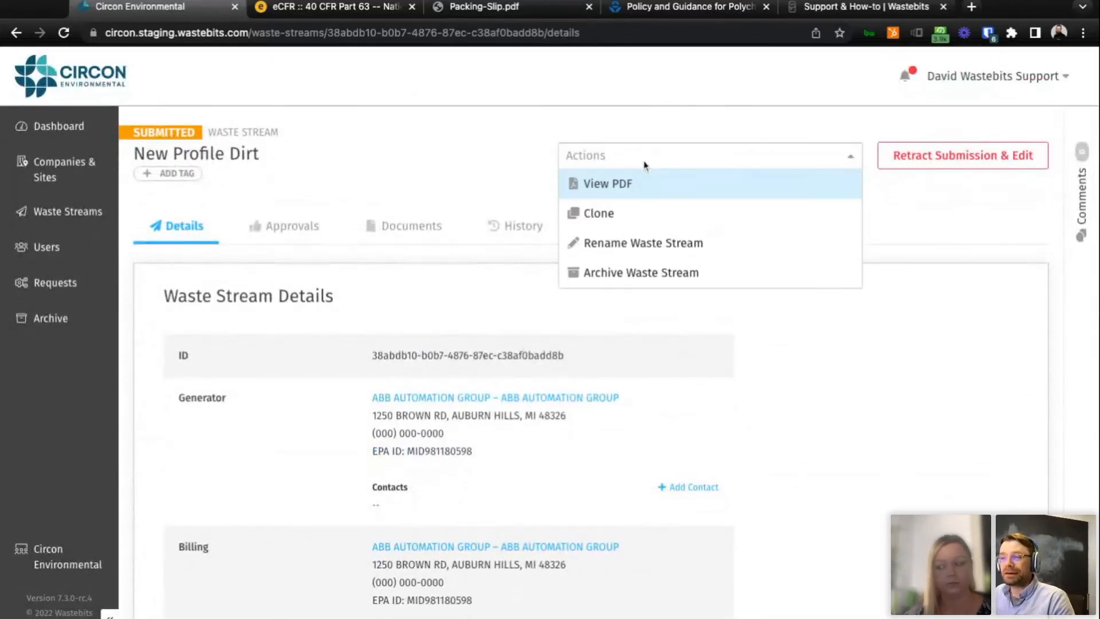
{"action": "left_click", "coordinate": [633, 190]}
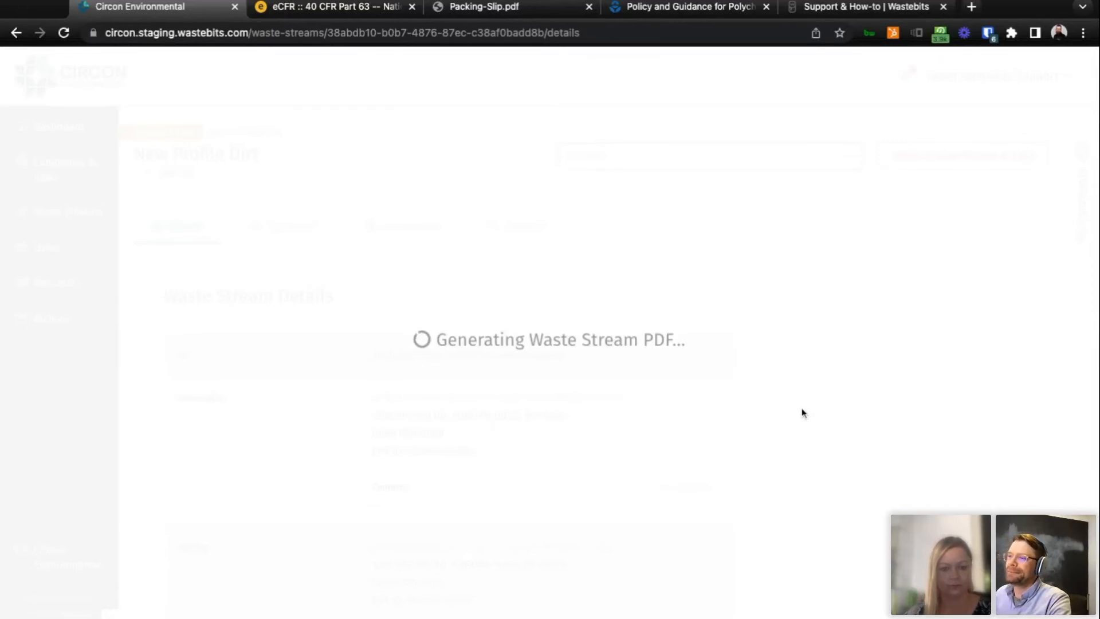
{"action": "left_click", "coordinate": [586, 312]}
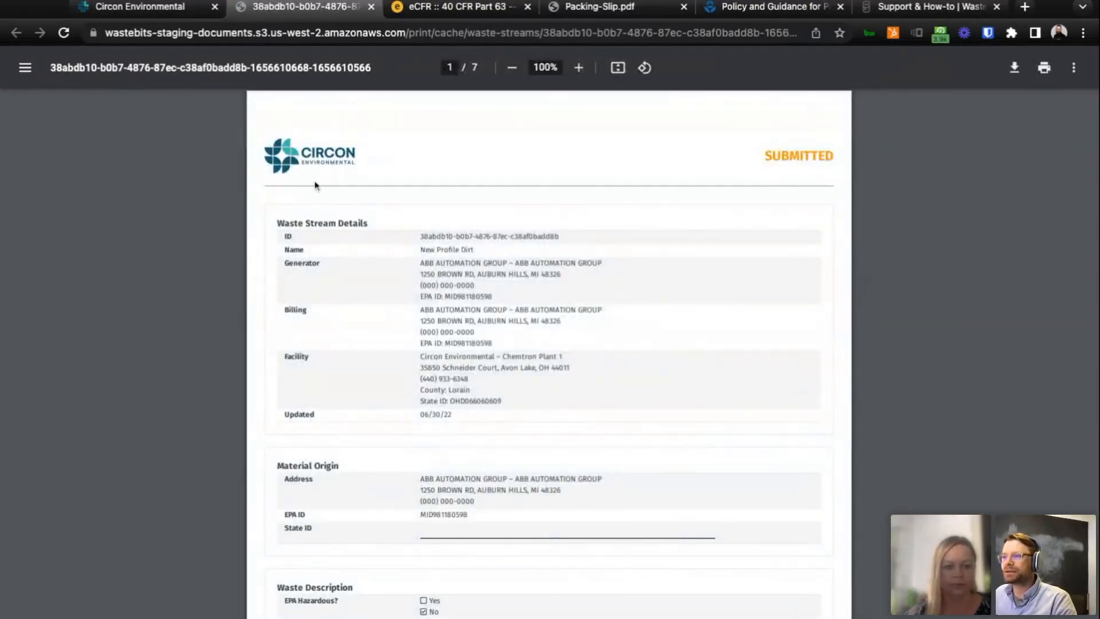
Examine the waste stream PDF, including its waste description, material details and chemical composition sections.
{"action": "scroll", "coordinate": [657, 264], "scroll_direction": "down", "scroll_amount": 5}
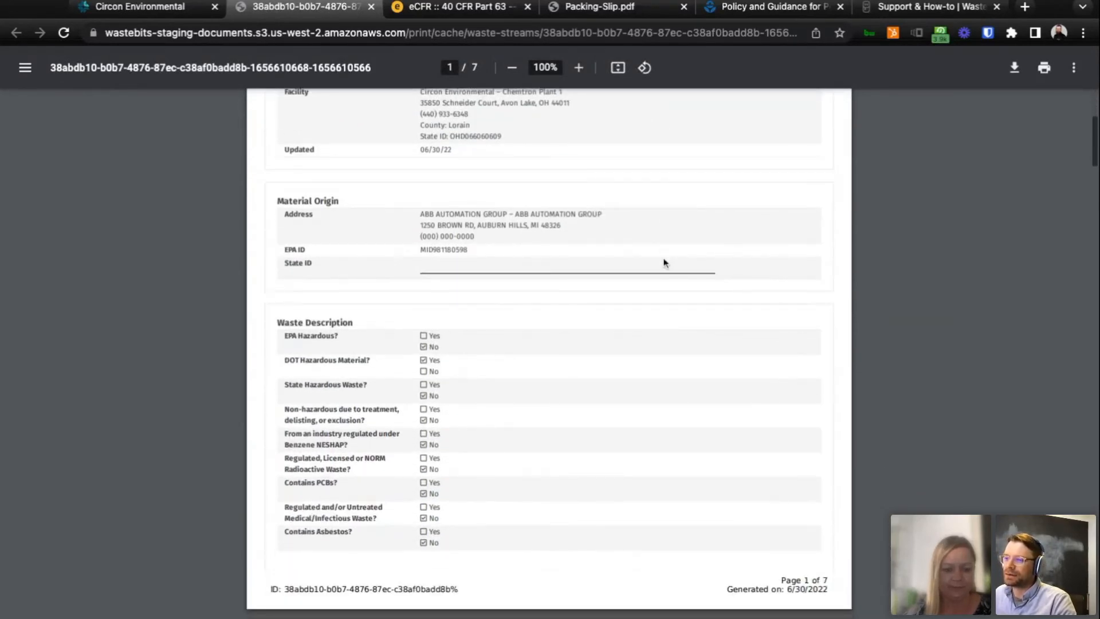
{"action": "scroll", "coordinate": [664, 263], "scroll_direction": "down", "scroll_amount": 4}
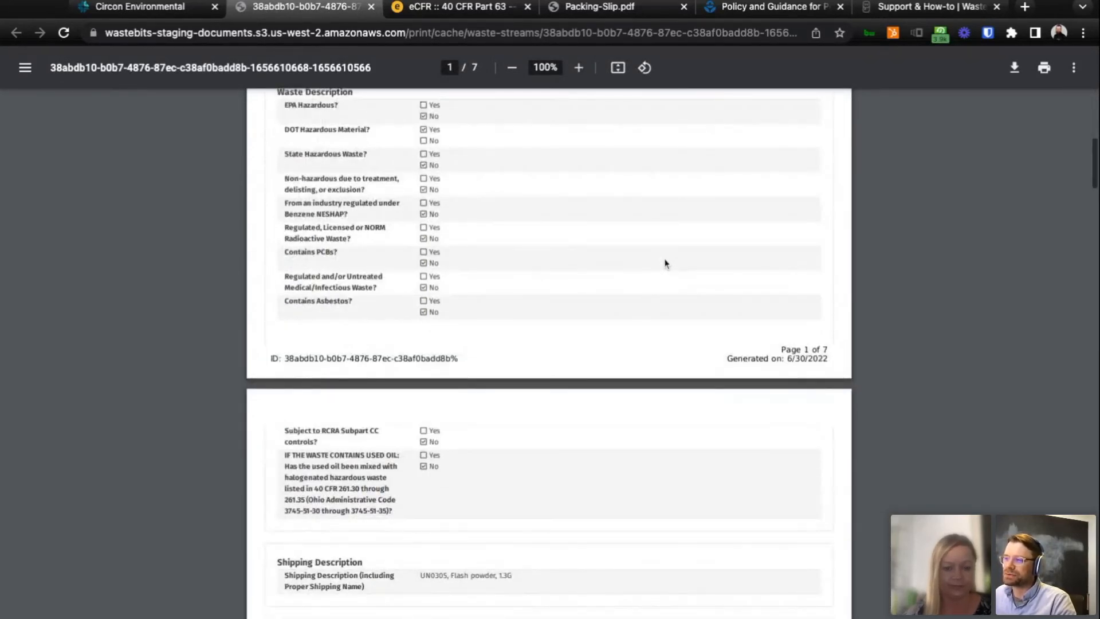
{"action": "scroll", "coordinate": [665, 264], "scroll_direction": "down", "scroll_amount": 3}
{"action": "scroll", "coordinate": [666, 263], "scroll_direction": "up", "scroll_amount": 7}
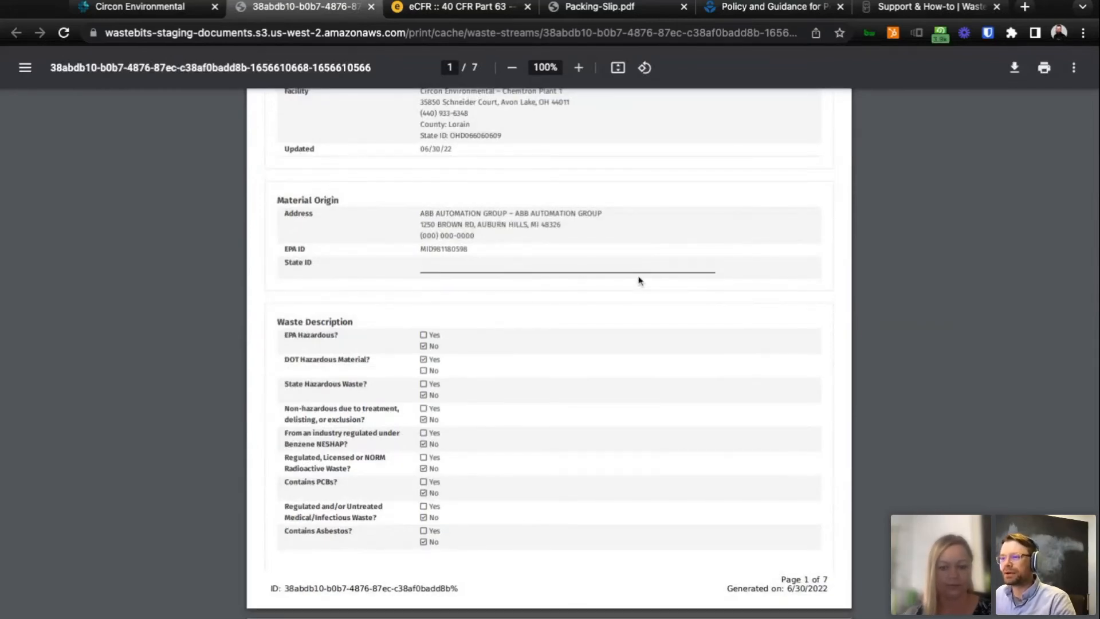
{"action": "scroll", "coordinate": [640, 281], "scroll_direction": "up", "scroll_amount": 1}
{"action": "scroll", "coordinate": [640, 278], "scroll_direction": "up", "scroll_amount": 2}
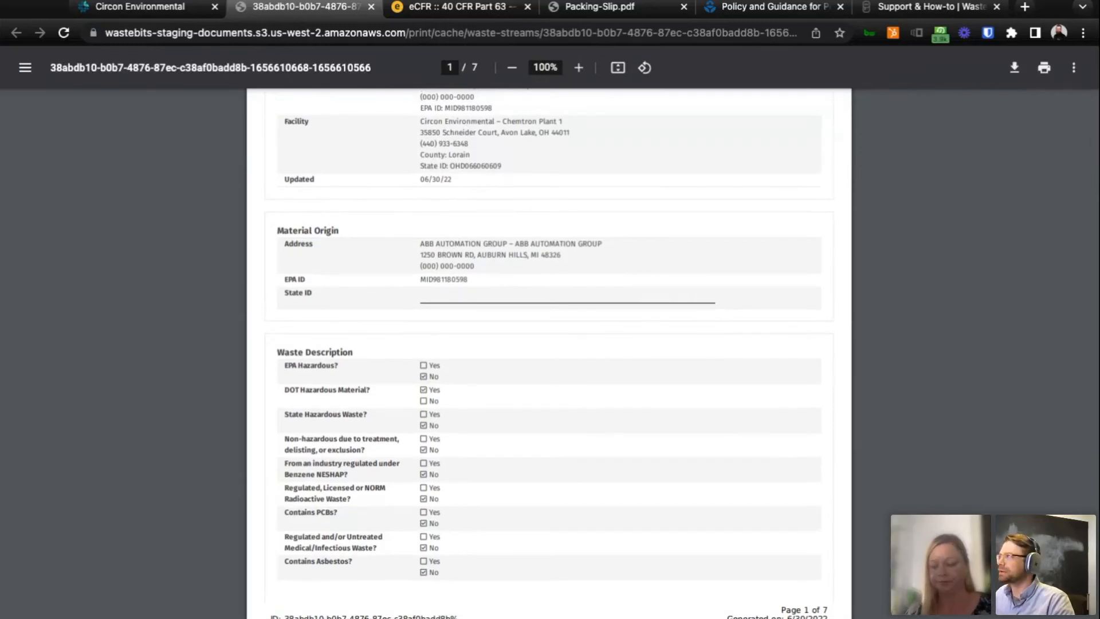
{"action": "scroll", "coordinate": [549, 353], "scroll_direction": "up", "scroll_amount": 5}
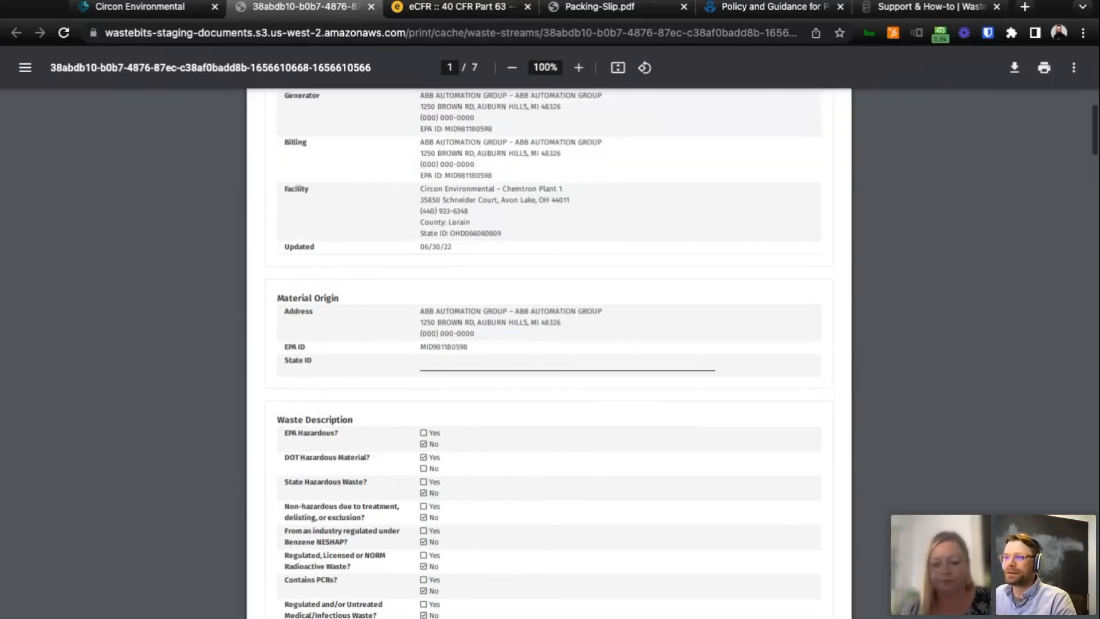
{"action": "scroll", "coordinate": [549, 353], "scroll_direction": "down", "scroll_amount": 12}
{"action": "scroll", "coordinate": [619, 361], "scroll_direction": "down", "scroll_amount": 6}
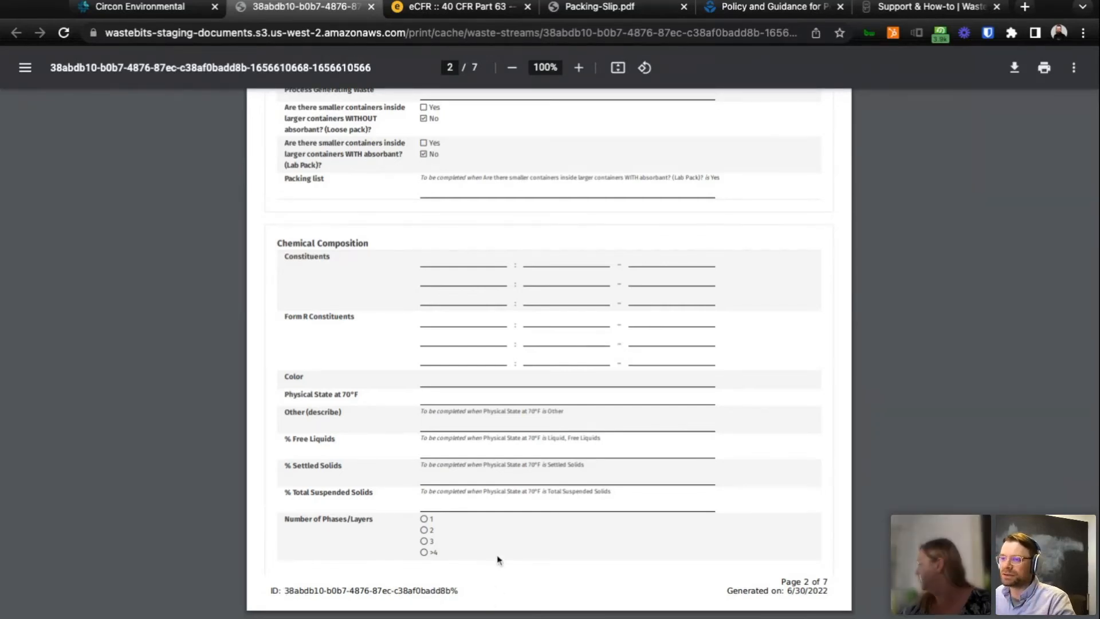
{"action": "scroll", "coordinate": [499, 561], "scroll_direction": "down", "scroll_amount": 3}
{"action": "scroll", "coordinate": [500, 560], "scroll_direction": "up", "scroll_amount": 18}
{"action": "scroll", "coordinate": [498, 560], "scroll_direction": "up", "scroll_amount": 1}
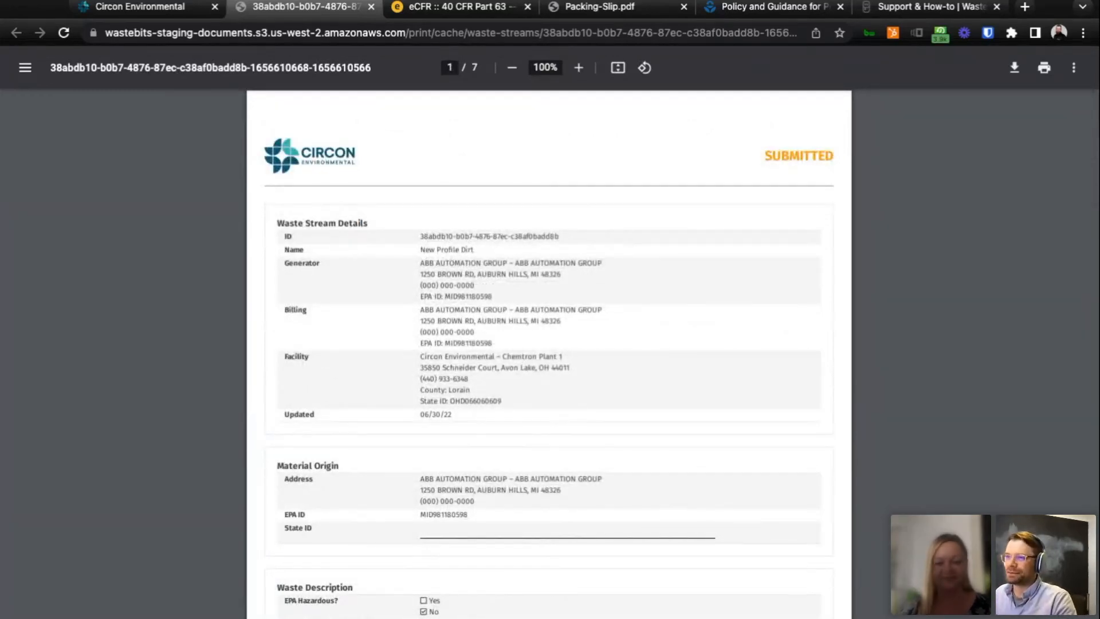
Return to the waste stream in the portal, view its documents, and open and cancel the document upload form.
{"action": "left_click", "coordinate": [158, 11]}
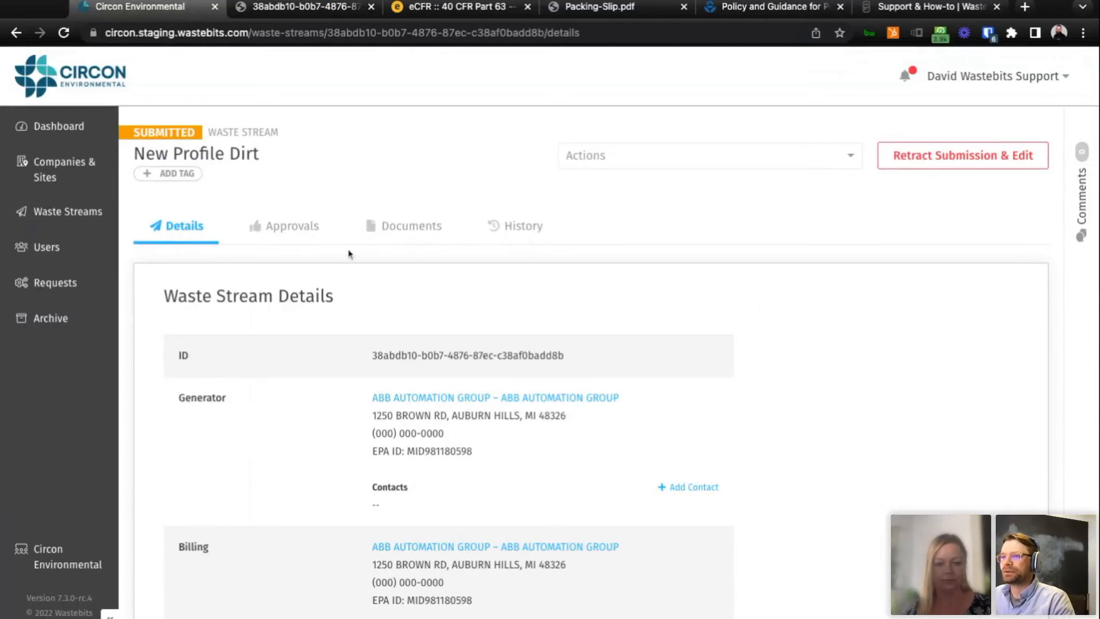
{"action": "left_click", "coordinate": [306, 236]}
{"action": "left_click", "coordinate": [453, 239]}
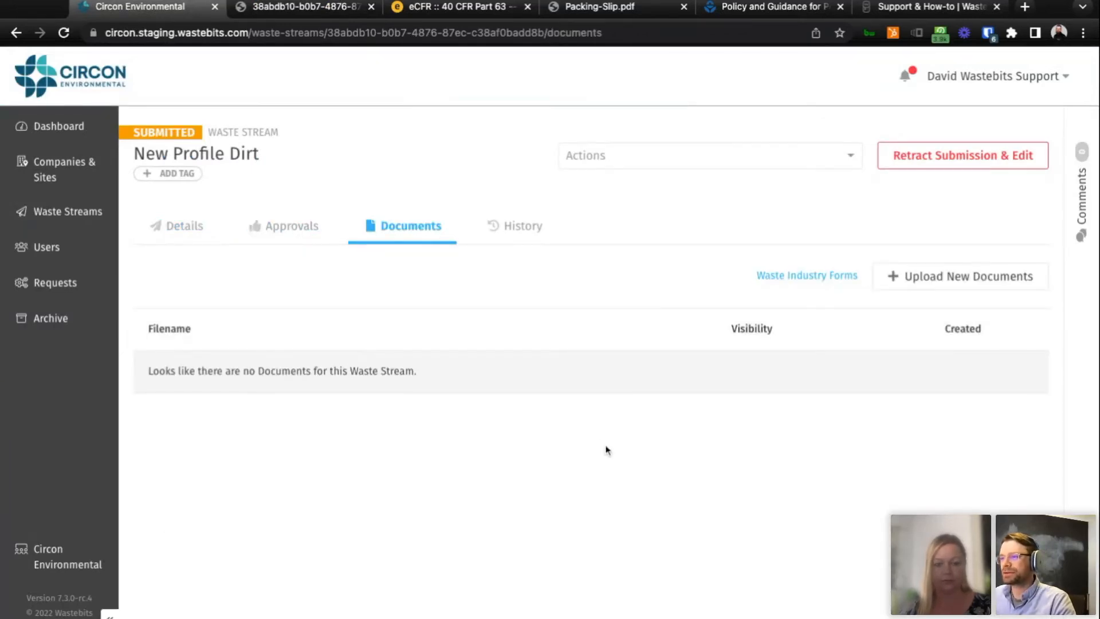
{"action": "left_click", "coordinate": [947, 278]}
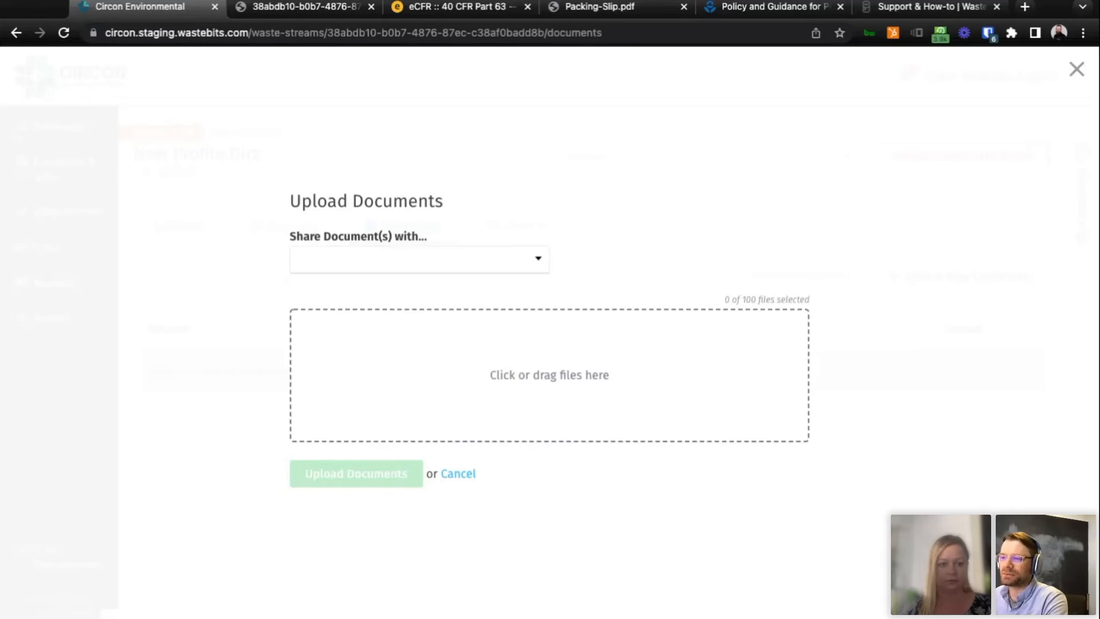
{"action": "left_click", "coordinate": [459, 476]}
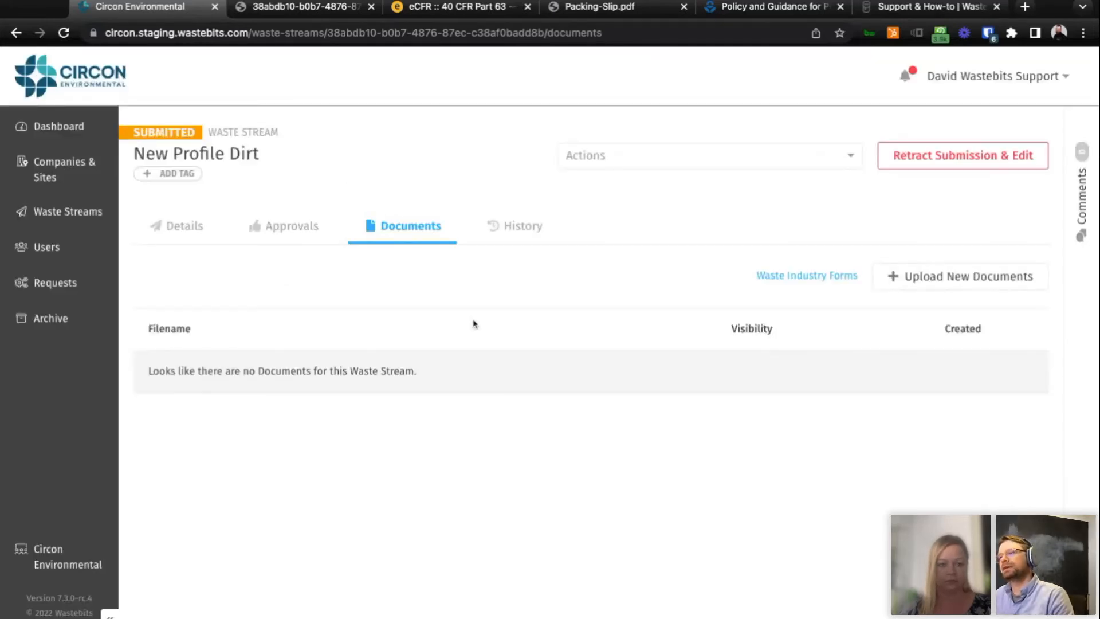
View the signed certification of the pending approval for New Profile Dirt and close it.
{"action": "left_click", "coordinate": [279, 238]}
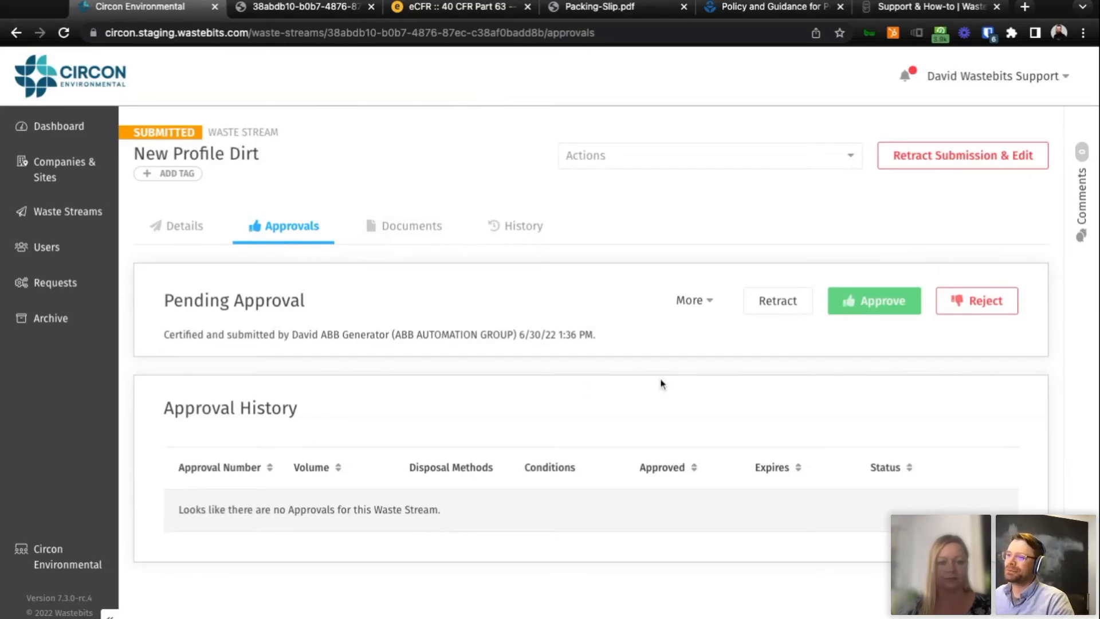
{"action": "left_click", "coordinate": [694, 300]}
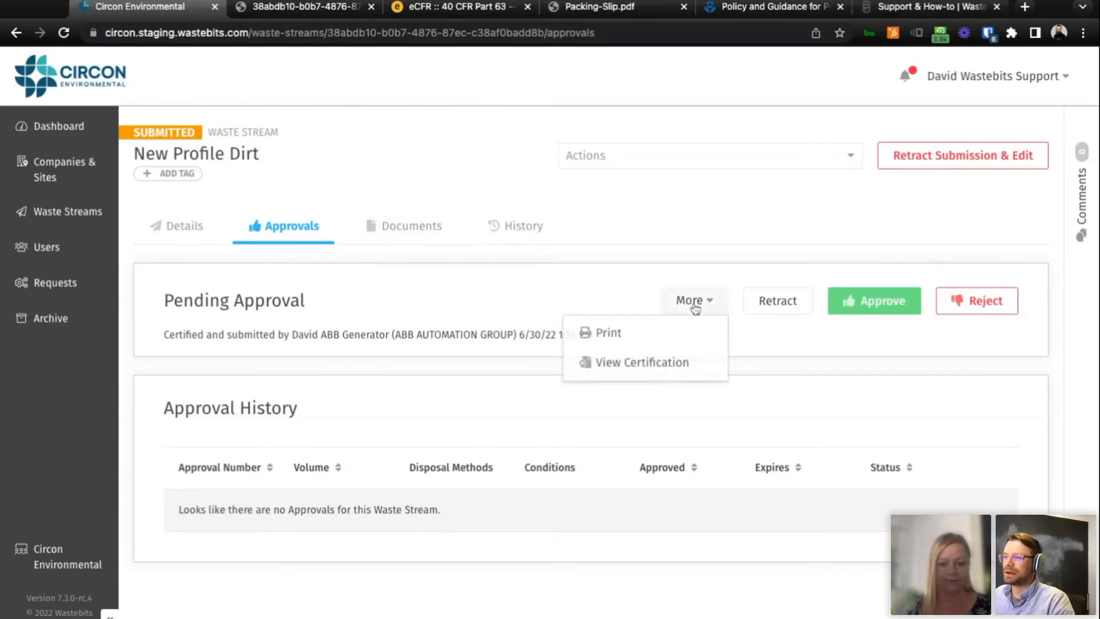
{"action": "left_click", "coordinate": [649, 363]}
{"action": "scroll", "coordinate": [680, 391], "scroll_direction": "down", "scroll_amount": 3}
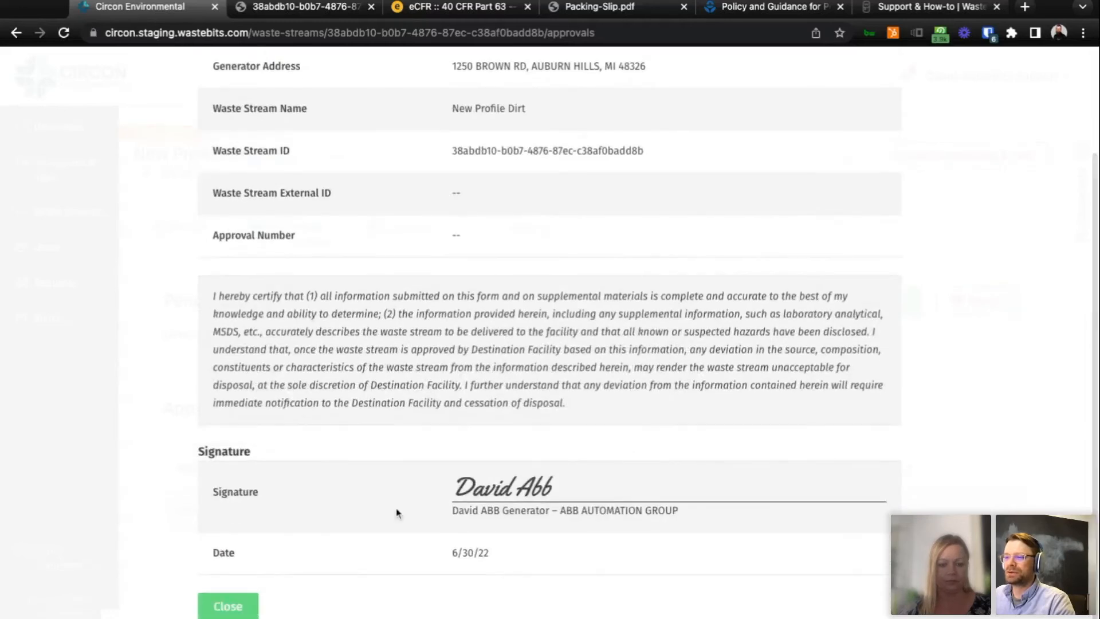
{"action": "left_click", "coordinate": [233, 609]}
{"action": "left_click", "coordinate": [700, 300]}
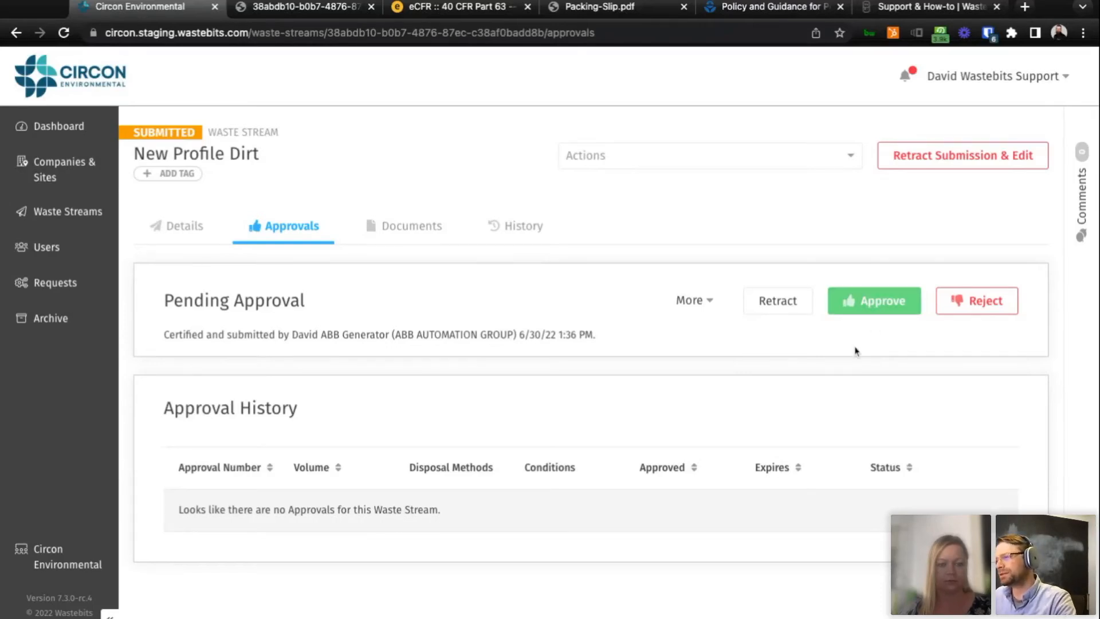
Start approving New Profile Dirt and look through the available disposal methods without choosing one.
{"action": "left_click", "coordinate": [861, 314]}
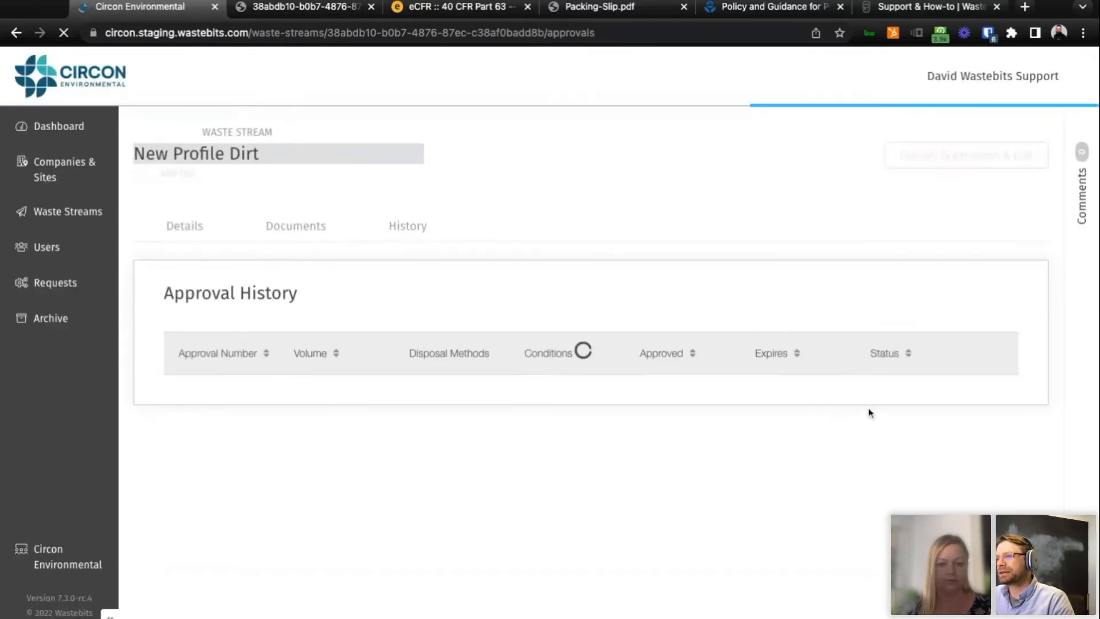
{"action": "left_click", "coordinate": [874, 307]}
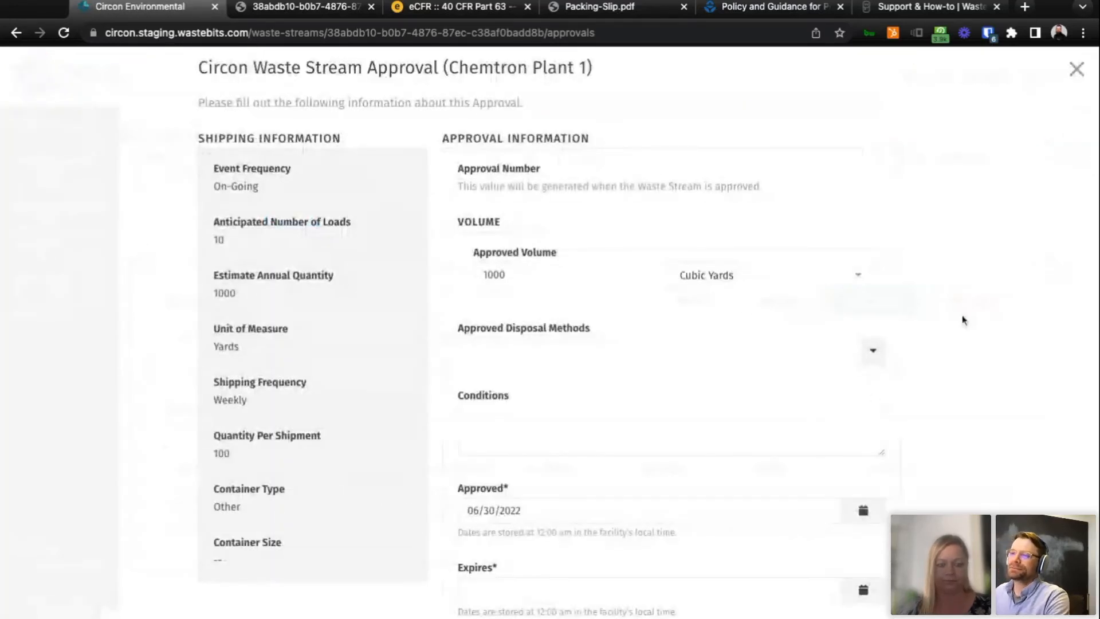
{"action": "scroll", "coordinate": [963, 319], "scroll_direction": "down", "scroll_amount": 1}
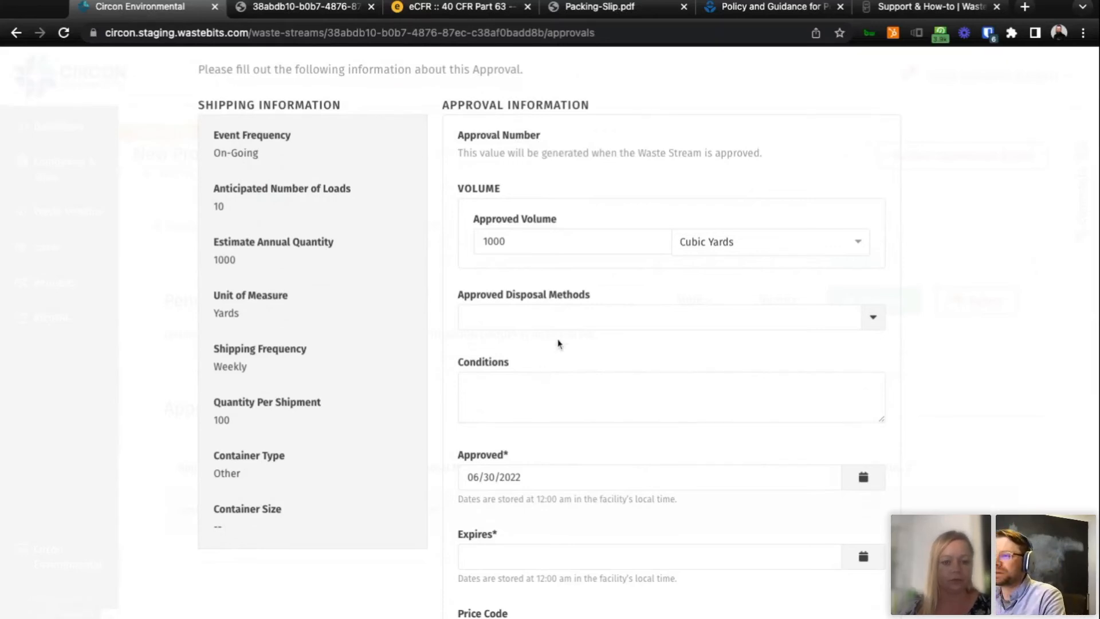
{"action": "scroll", "coordinate": [581, 242], "scroll_direction": "down", "scroll_amount": 1}
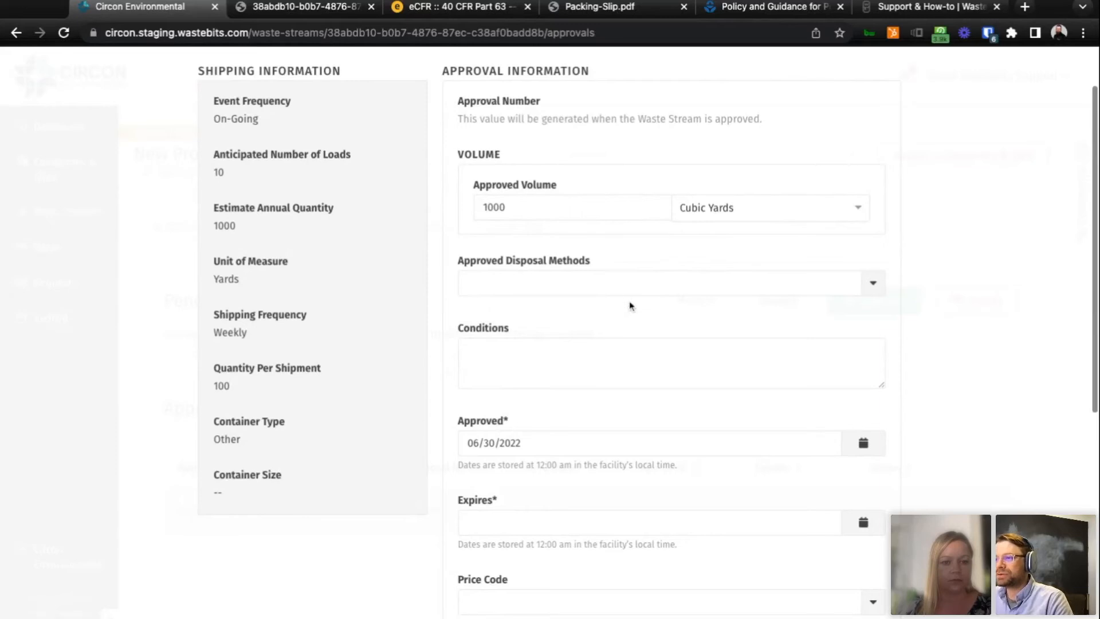
{"action": "left_click", "coordinate": [580, 290]}
{"action": "left_click", "coordinate": [873, 285]}
{"action": "scroll", "coordinate": [791, 335], "scroll_direction": "down", "scroll_amount": 3}
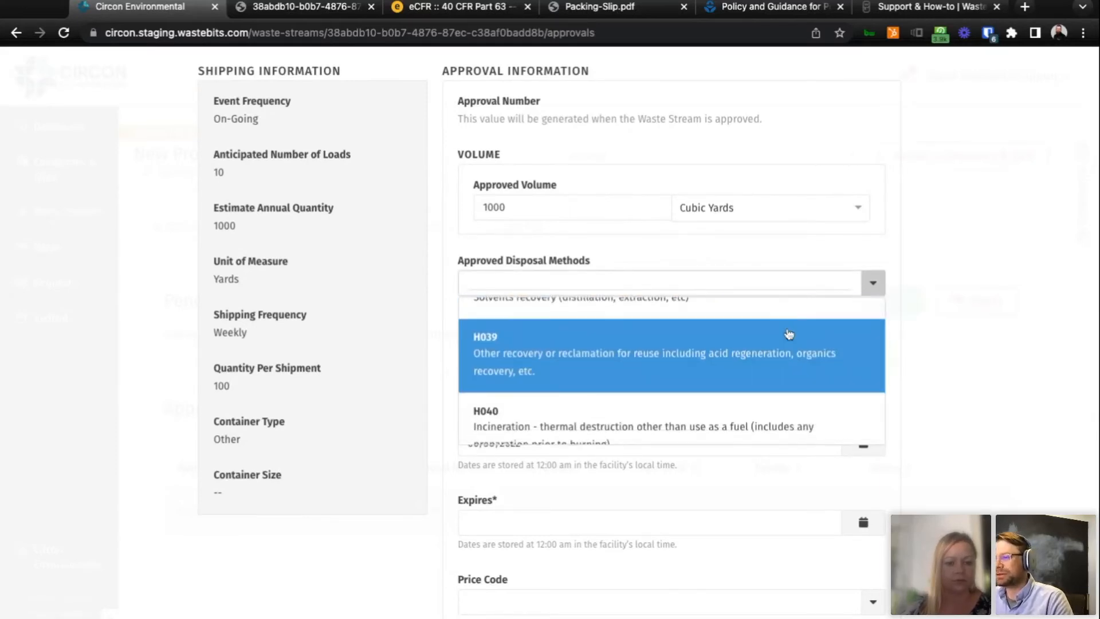
{"action": "scroll", "coordinate": [790, 336], "scroll_direction": "down", "scroll_amount": 3}
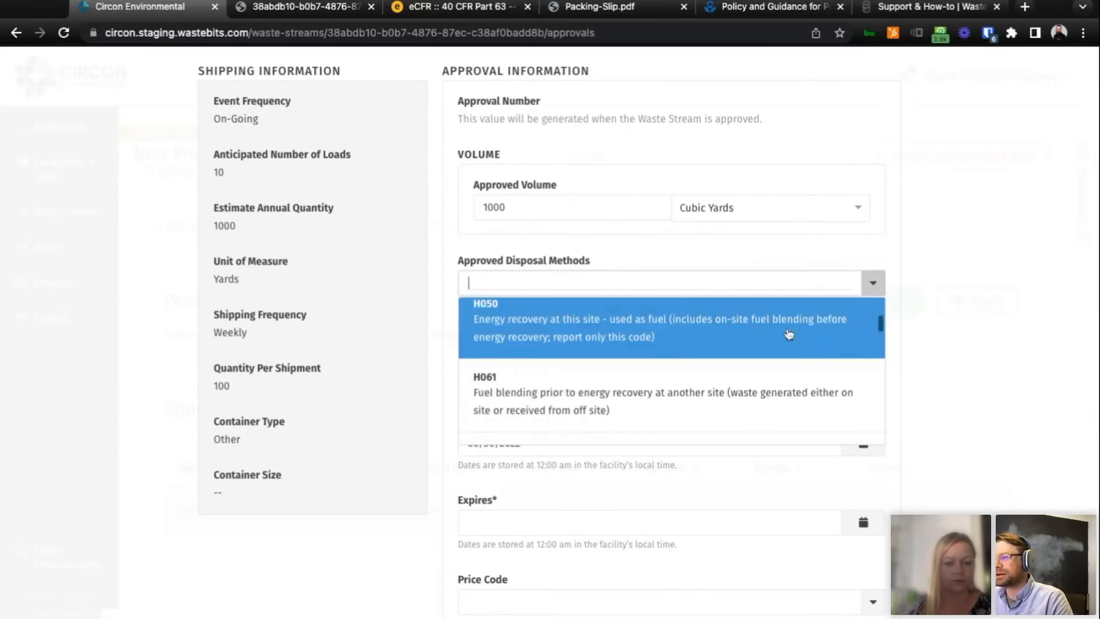
{"action": "left_click", "coordinate": [926, 344]}
Leave the conditions blank and set the approval's expiration date to 11/30/2022.
{"action": "scroll", "coordinate": [894, 339], "scroll_direction": "down", "scroll_amount": 1}
{"action": "left_click", "coordinate": [544, 334]}
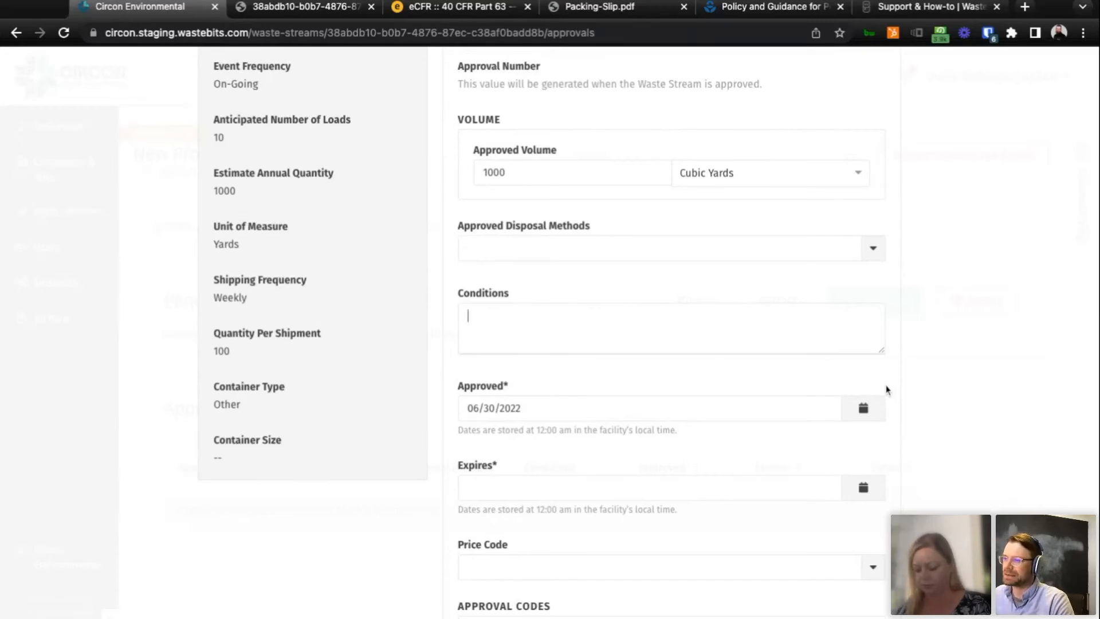
{"action": "scroll", "coordinate": [897, 388], "scroll_direction": "down", "scroll_amount": 1}
{"action": "scroll", "coordinate": [897, 389], "scroll_direction": "down", "scroll_amount": 1}
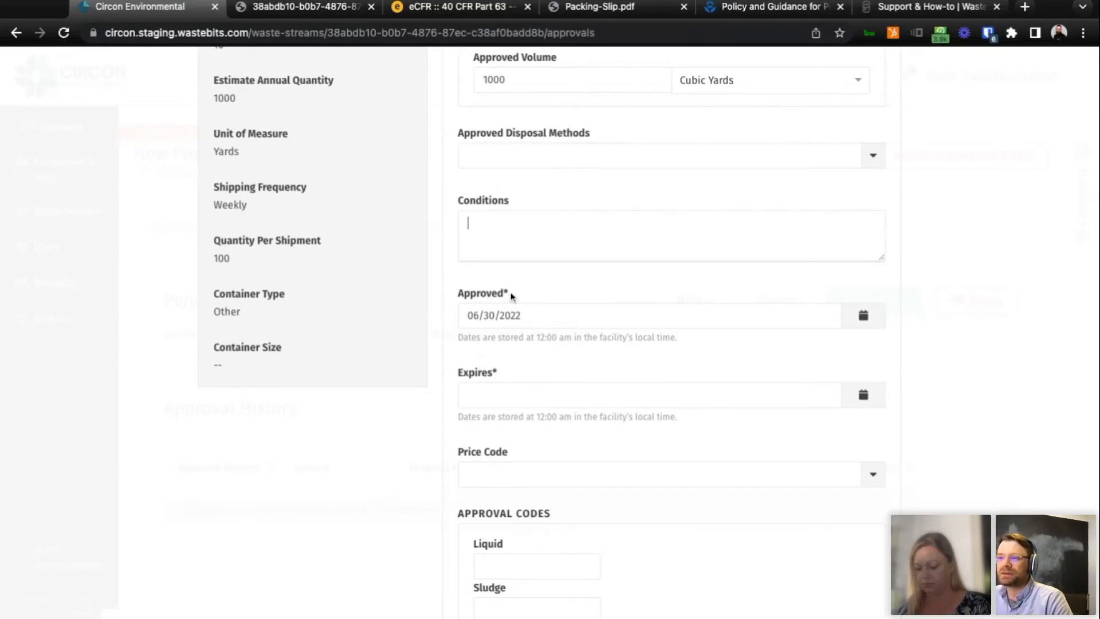
{"action": "left_click", "coordinate": [545, 397]}
{"action": "left_click", "coordinate": [674, 427]}
{"action": "left_click", "coordinate": [674, 426]}
{"action": "left_click", "coordinate": [674, 426]}
{"action": "left_click", "coordinate": [674, 426]}
{"action": "left_click", "coordinate": [674, 426]}
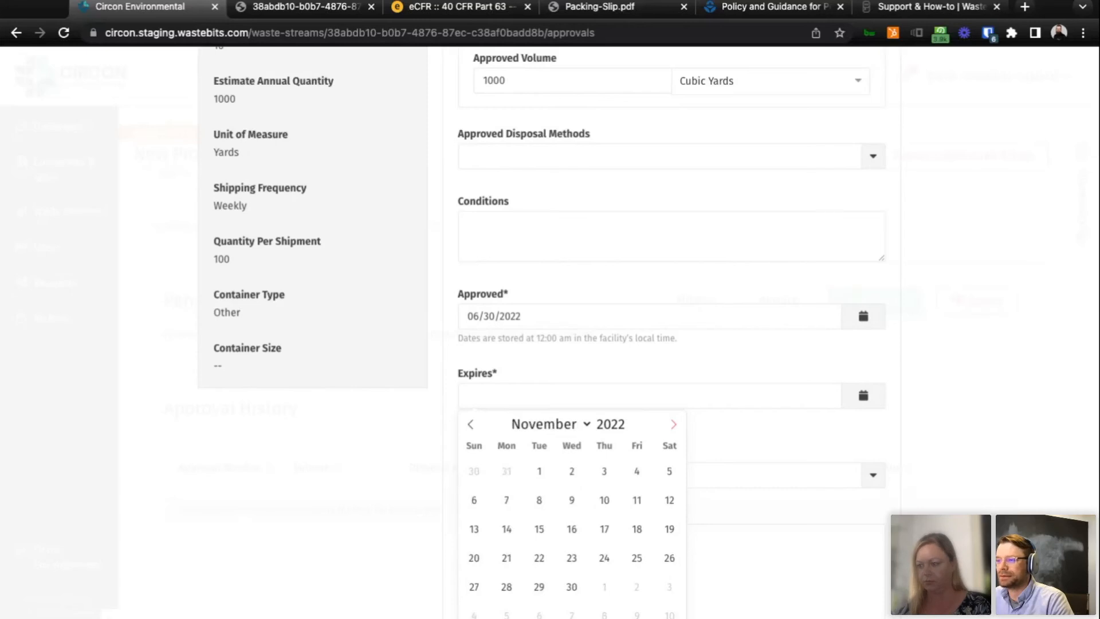
{"action": "left_click", "coordinate": [572, 587]}
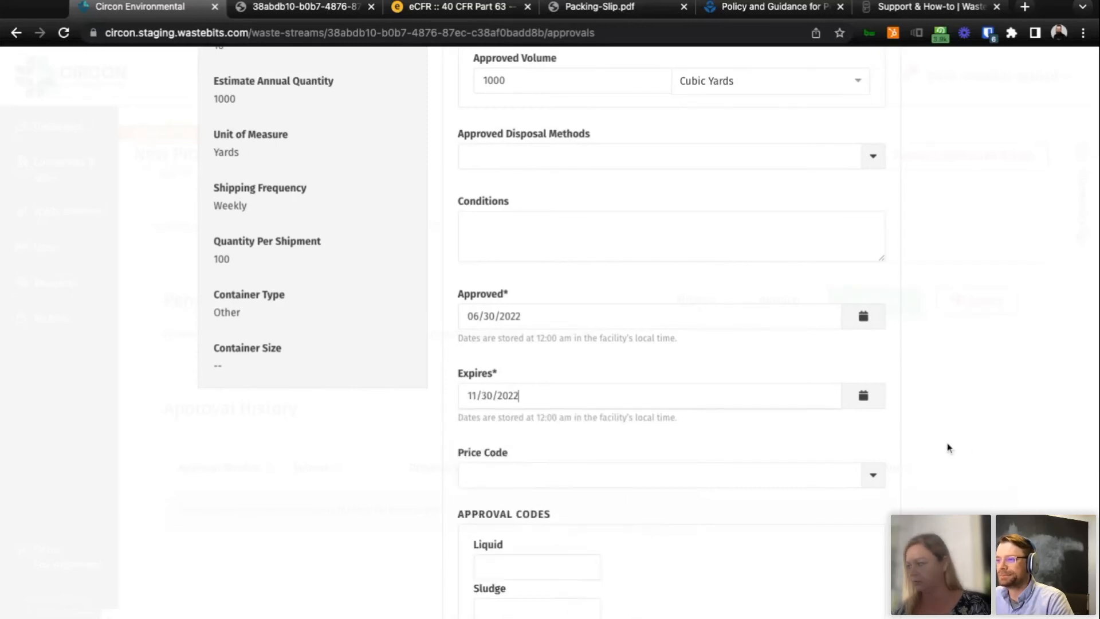
Search the available price codes for "ac" and clear the search without choosing one.
{"action": "scroll", "coordinate": [948, 443], "scroll_direction": "down", "scroll_amount": 3}
{"action": "scroll", "coordinate": [948, 448], "scroll_direction": "down", "scroll_amount": 1}
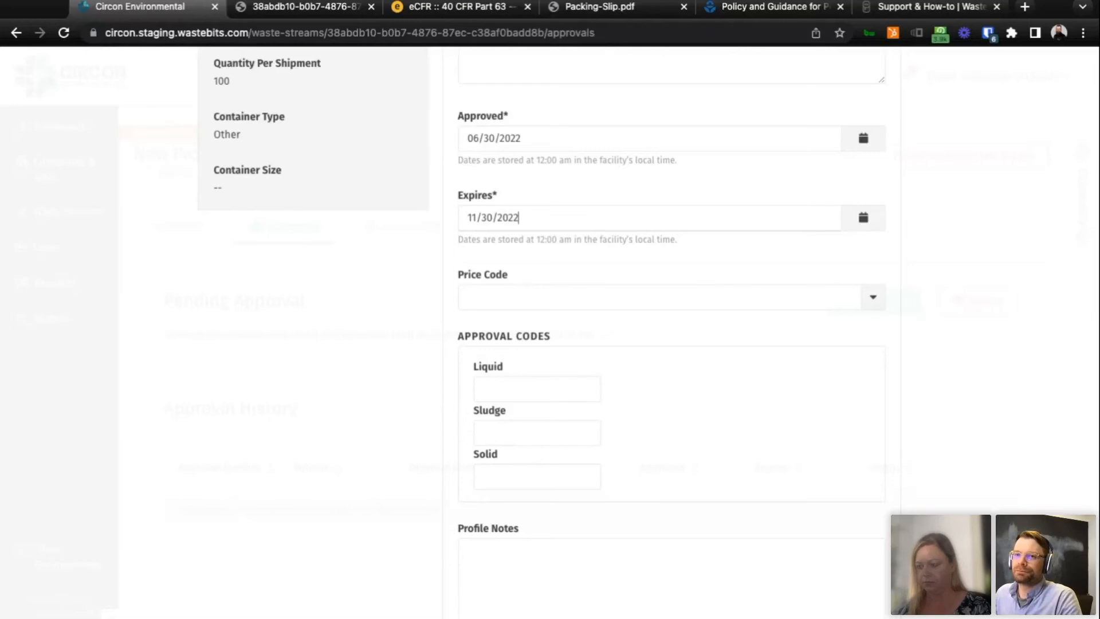
{"action": "scroll", "coordinate": [941, 422], "scroll_direction": "down", "scroll_amount": 1}
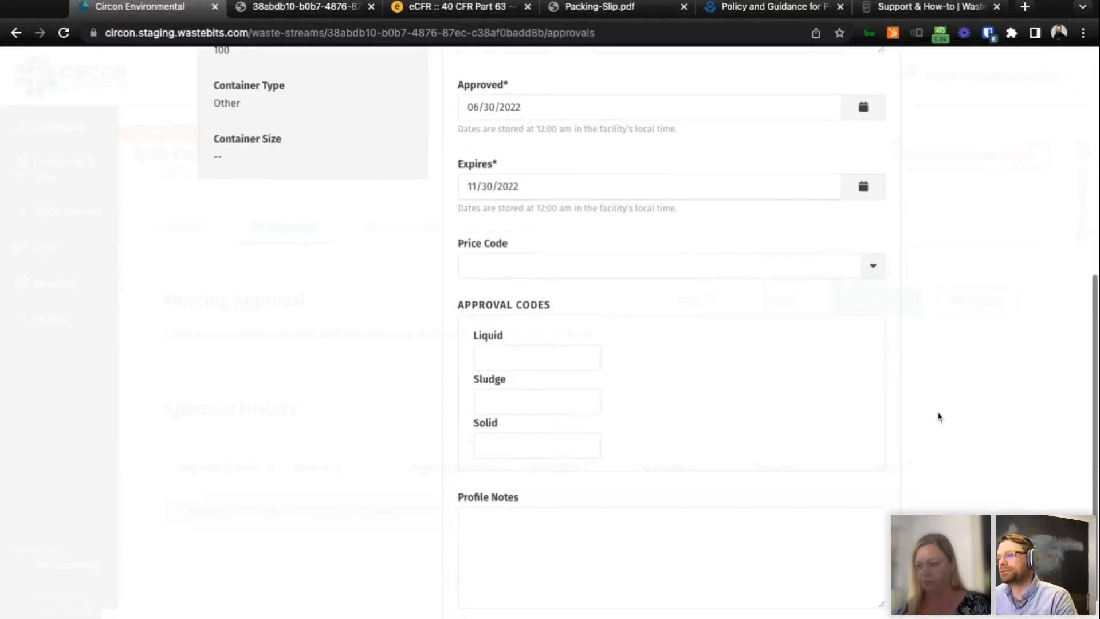
{"action": "left_click", "coordinate": [877, 262]}
{"action": "scroll", "coordinate": [771, 337], "scroll_direction": "down", "scroll_amount": 2}
{"action": "scroll", "coordinate": [773, 337], "scroll_direction": "down", "scroll_amount": 8}
{"action": "type", "text": "ac"}
{"action": "double_click", "coordinate": [816, 261]}
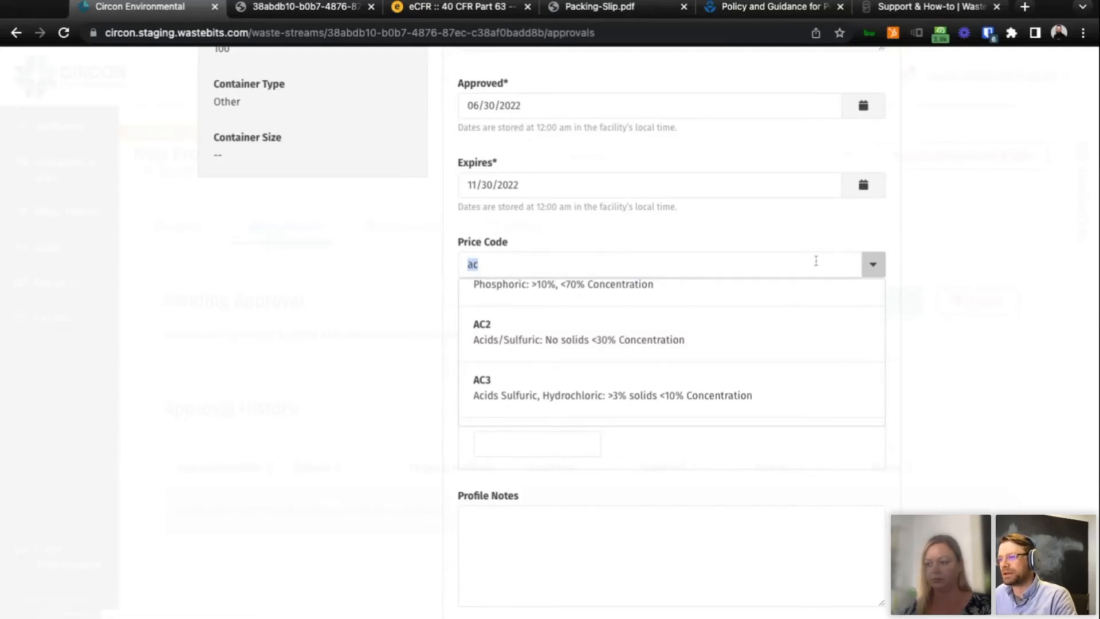
{"action": "key", "text": "BackSpace"}
{"action": "scroll", "coordinate": [976, 293], "scroll_direction": "down", "scroll_amount": 2}
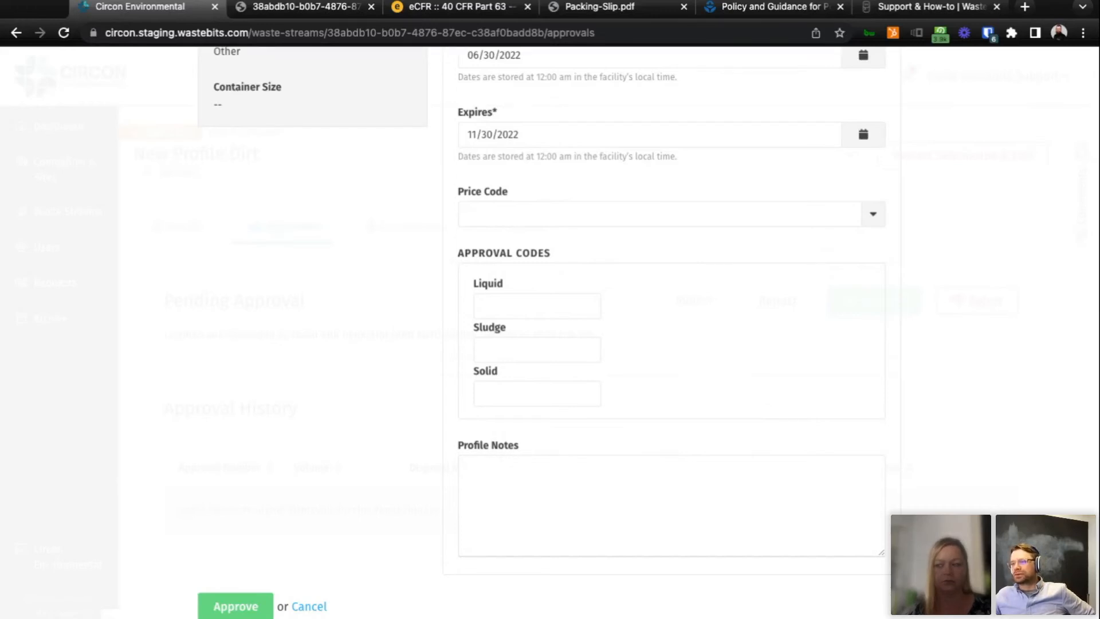
Choose price code CYL18, leave the approval codes and profile notes blank, and approve New Profile Dirt.
{"action": "left_click", "coordinate": [873, 215]}
{"action": "scroll", "coordinate": [821, 278], "scroll_direction": "down", "scroll_amount": 4}
{"action": "scroll", "coordinate": [802, 293], "scroll_direction": "down", "scroll_amount": 15}
{"action": "left_click", "coordinate": [732, 318]}
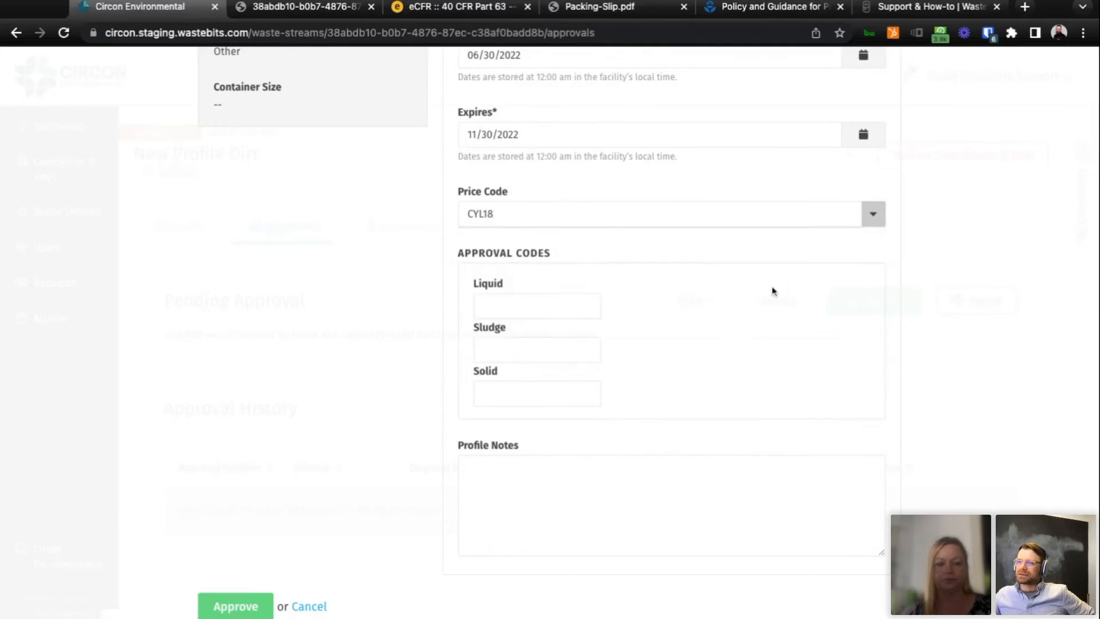
{"action": "scroll", "coordinate": [883, 320], "scroll_direction": "down", "scroll_amount": 1}
{"action": "left_click", "coordinate": [604, 479]}
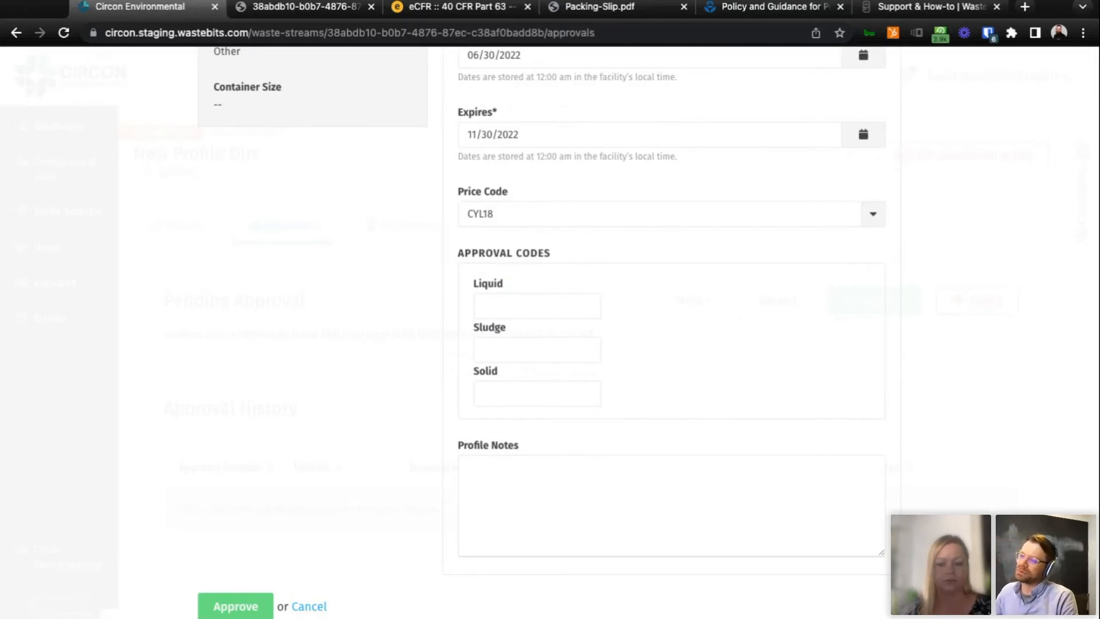
{"action": "left_click", "coordinate": [222, 604]}
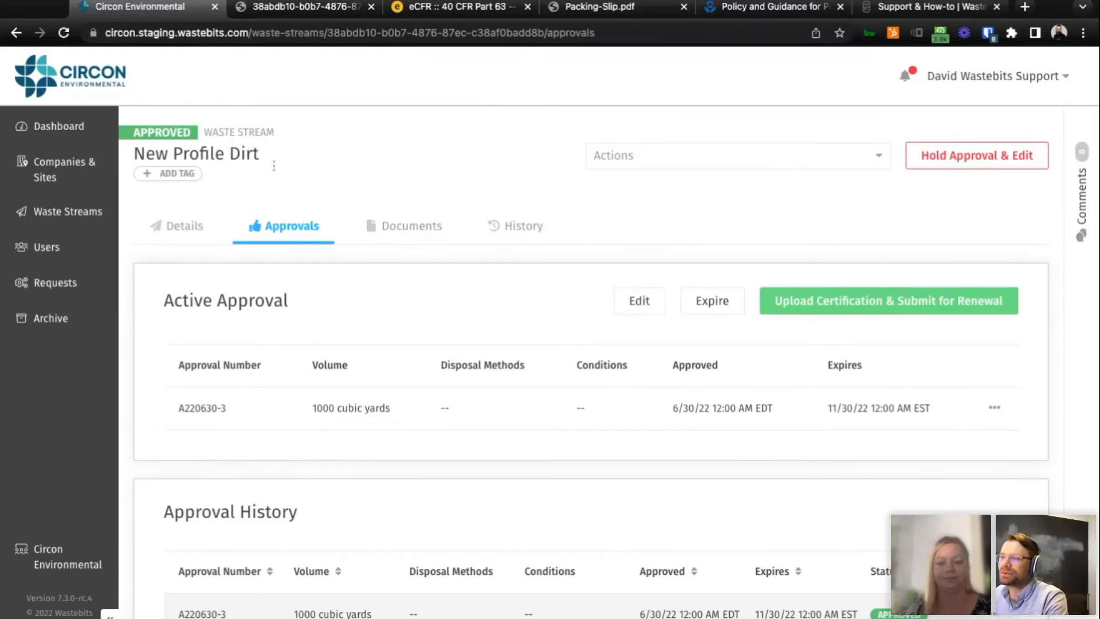
Edit the active approval of New Profile Dirt to expire on 12/31/2022 and save it.
{"action": "left_click", "coordinate": [637, 302]}
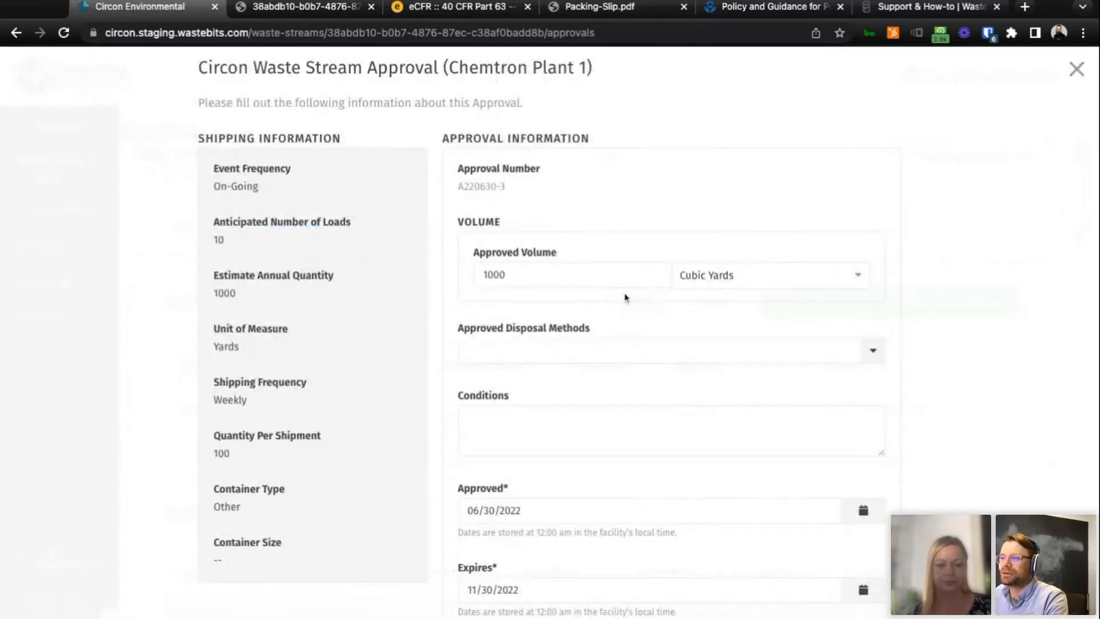
{"action": "scroll", "coordinate": [619, 302], "scroll_direction": "down", "scroll_amount": 2}
{"action": "left_click", "coordinate": [714, 518]}
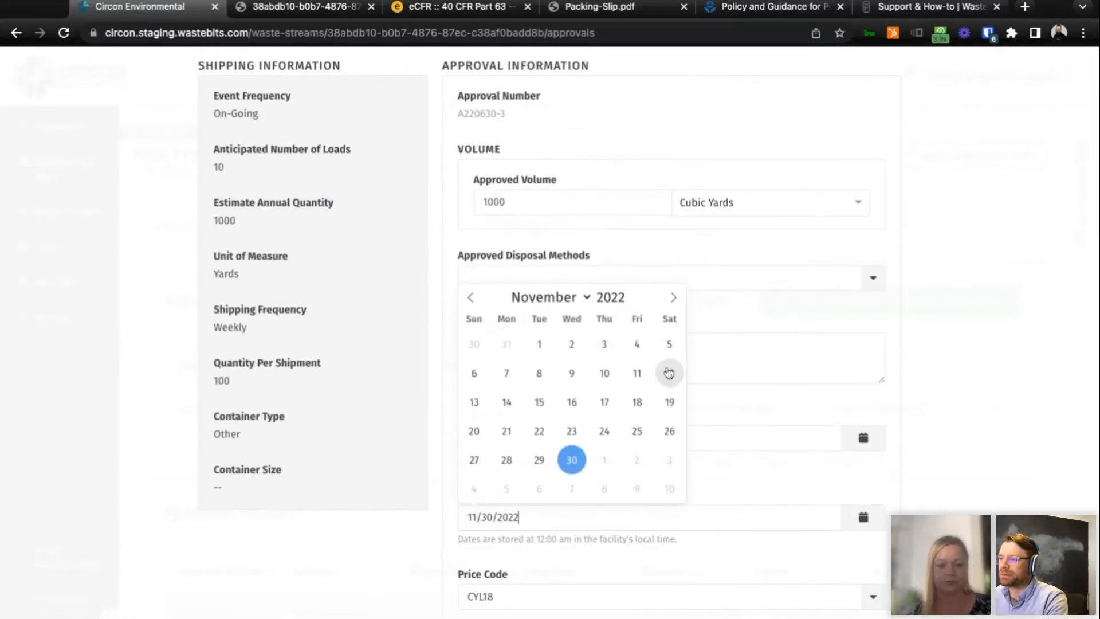
{"action": "left_click", "coordinate": [674, 298]}
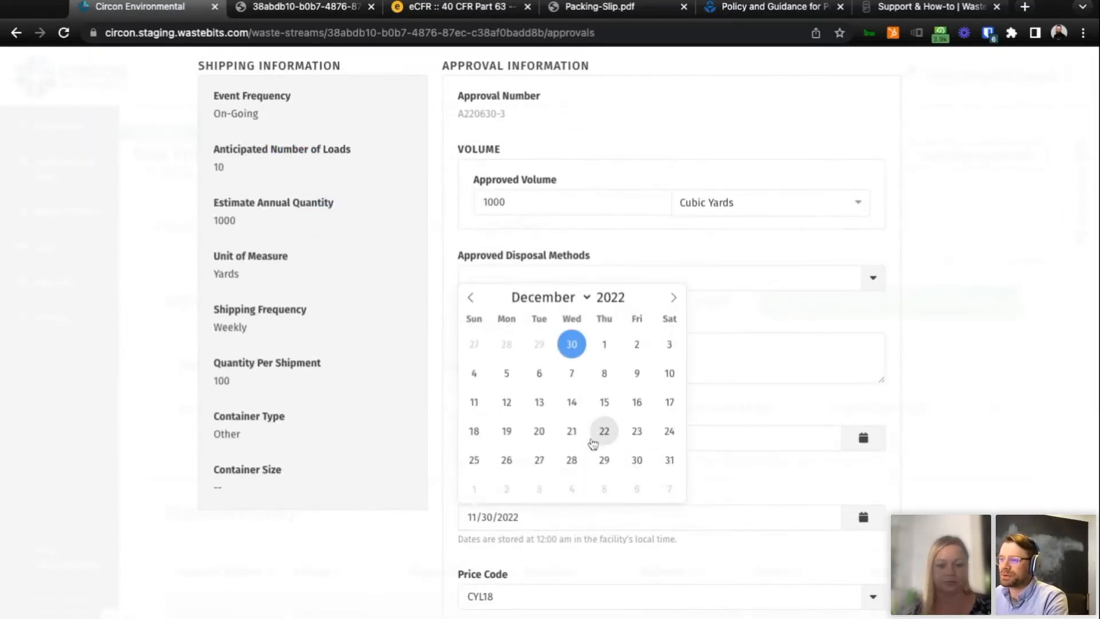
{"action": "left_click", "coordinate": [670, 460]}
{"action": "scroll", "coordinate": [465, 483], "scroll_direction": "down", "scroll_amount": 7}
{"action": "left_click", "coordinate": [225, 606]}
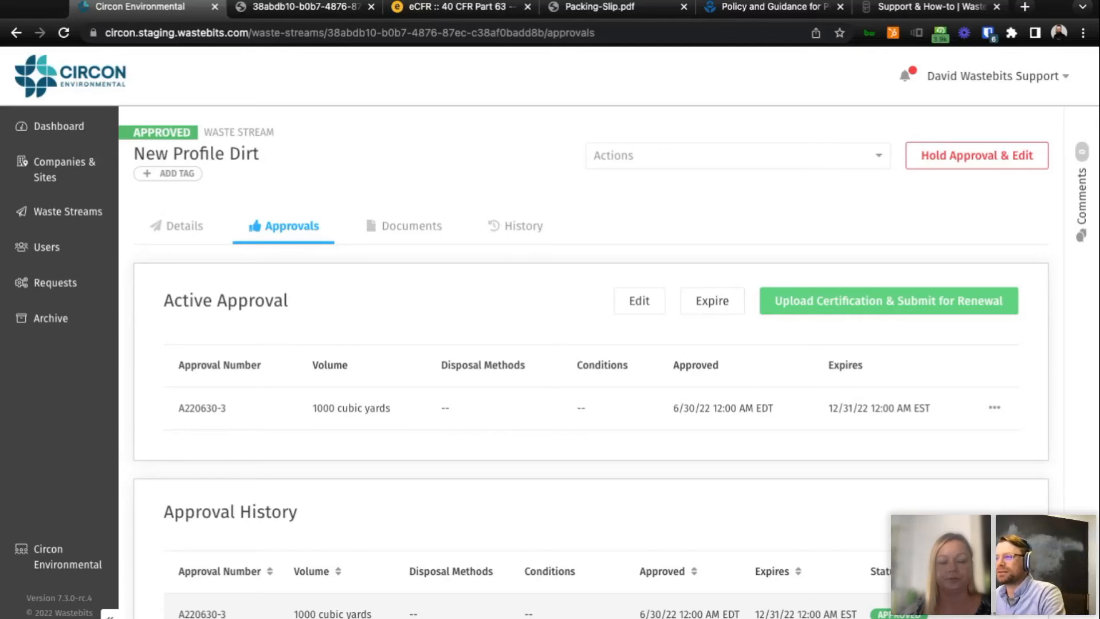
Open the renewal certification form, certify as the ABB AUTOMATION GROUP generator to view its fields, and cancel it.
{"action": "left_click", "coordinate": [811, 314]}
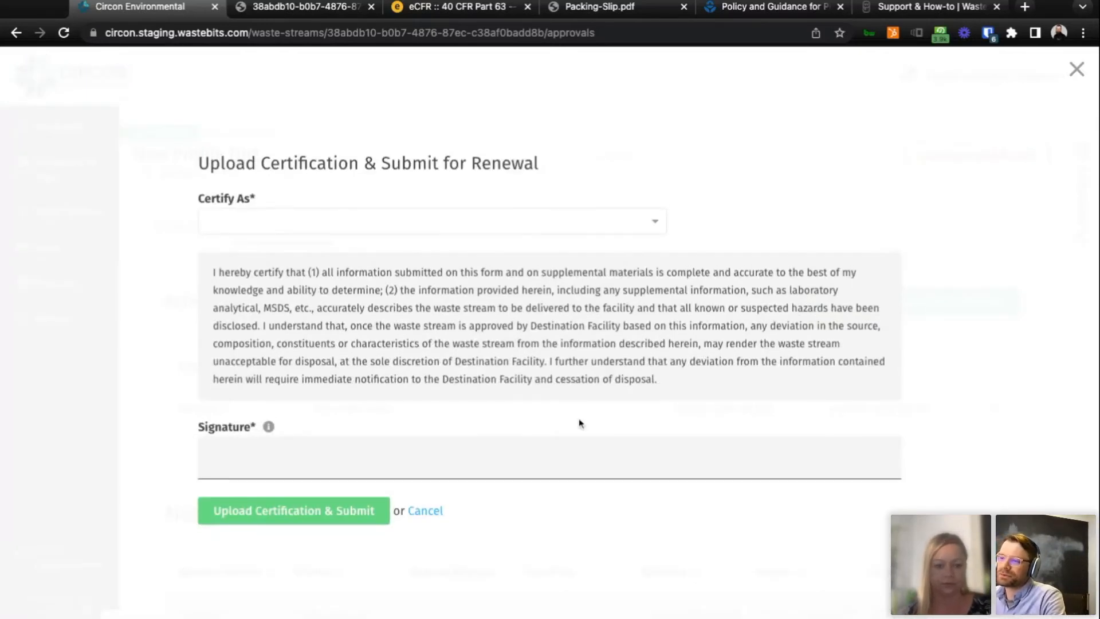
{"action": "left_click", "coordinate": [500, 232]}
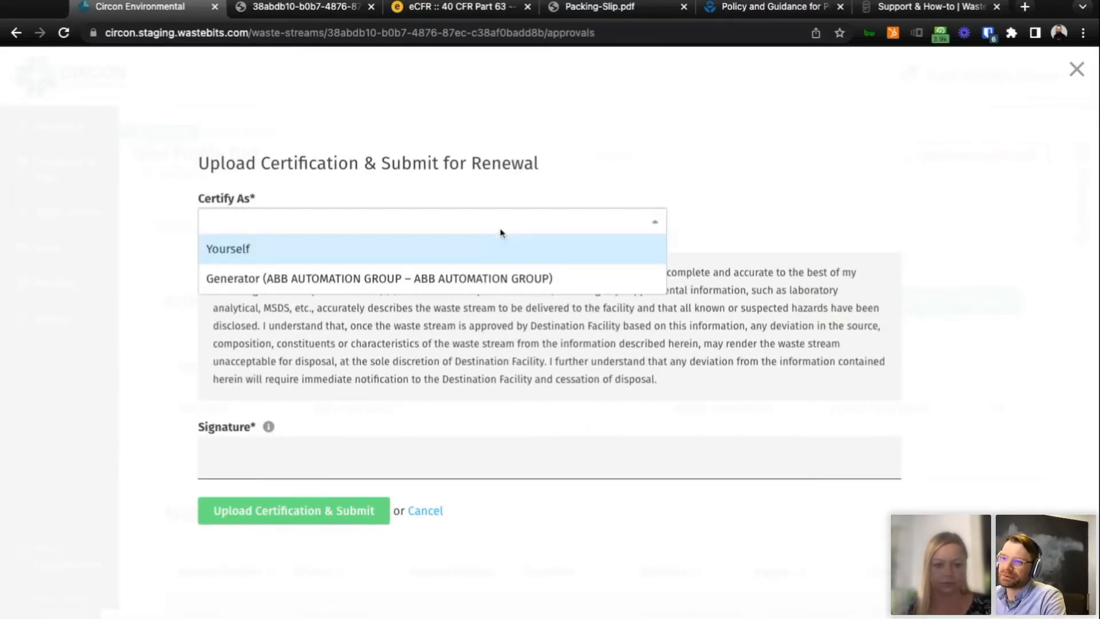
{"action": "left_click", "coordinate": [430, 287]}
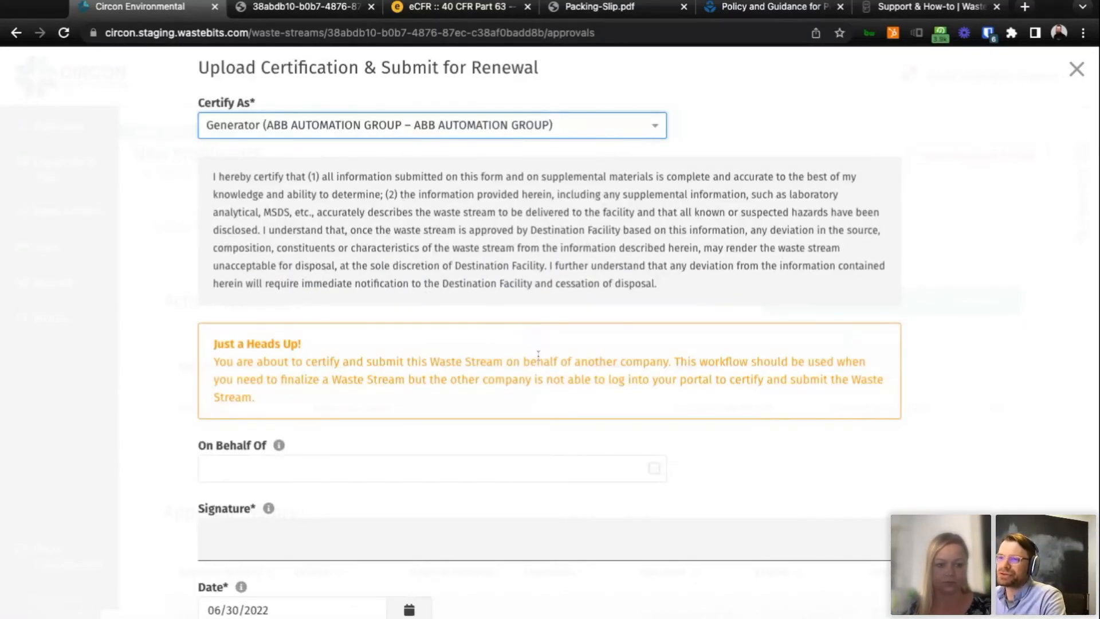
{"action": "scroll", "coordinate": [538, 353], "scroll_direction": "down", "scroll_amount": 5}
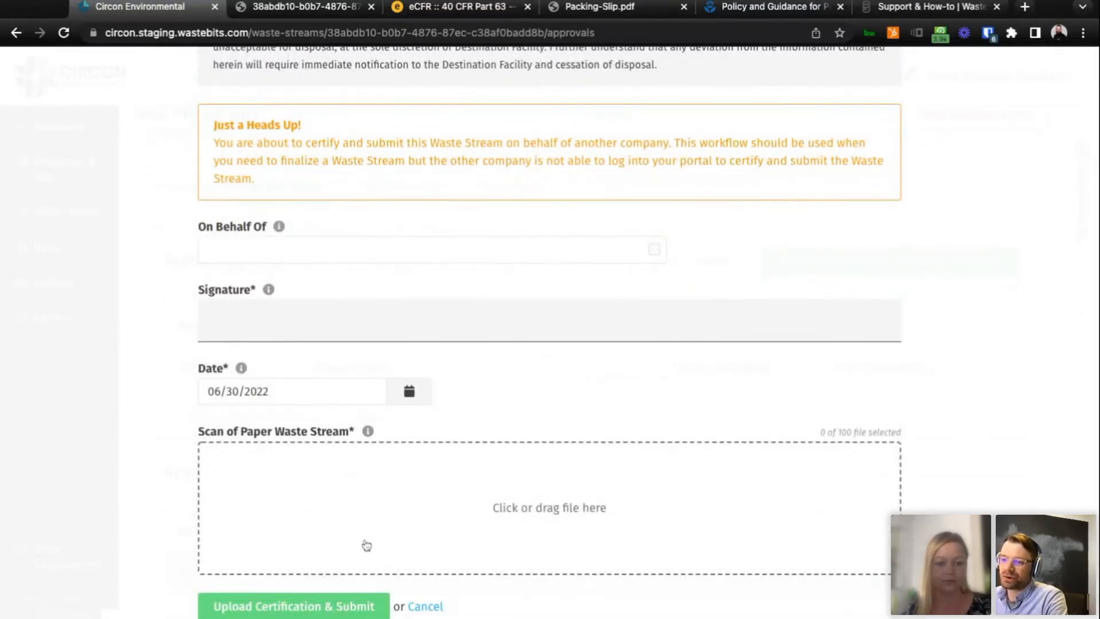
{"action": "left_click", "coordinate": [439, 606]}
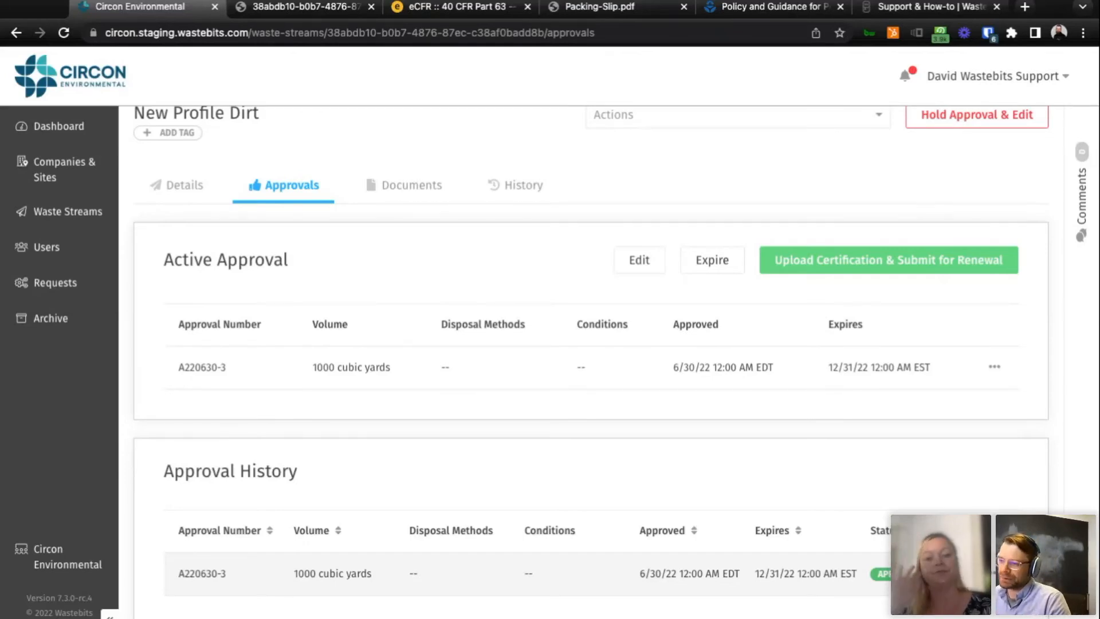
Create a light blue tag named VIP and add it to New Profile Dirt.
{"action": "scroll", "coordinate": [458, 502], "scroll_direction": "up", "scroll_amount": 2}
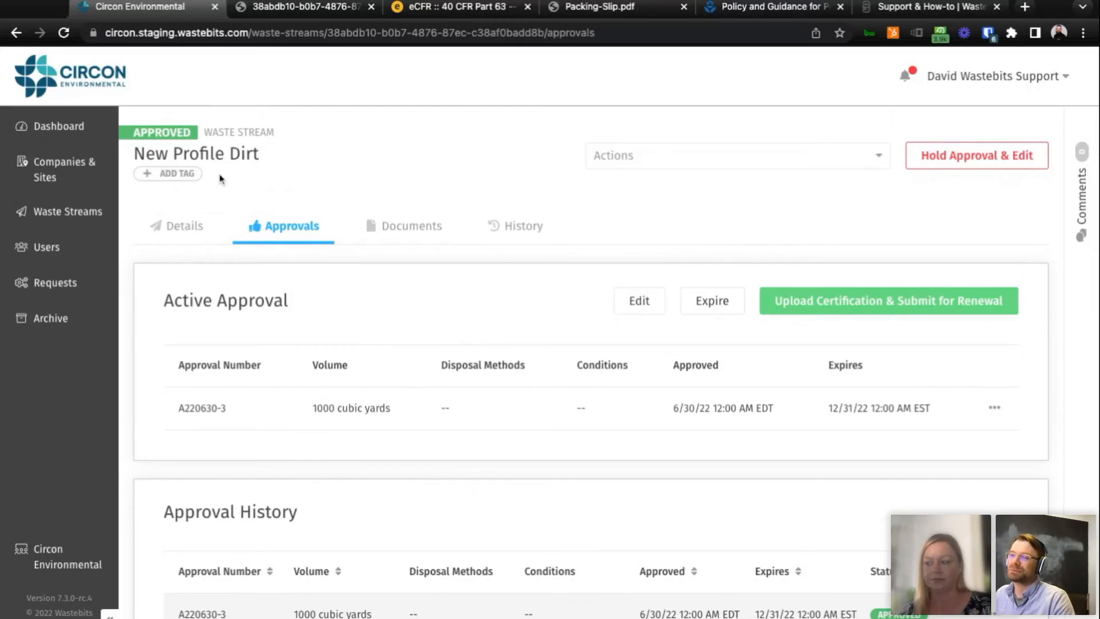
{"action": "left_click", "coordinate": [180, 174]}
{"action": "left_click", "coordinate": [531, 383]}
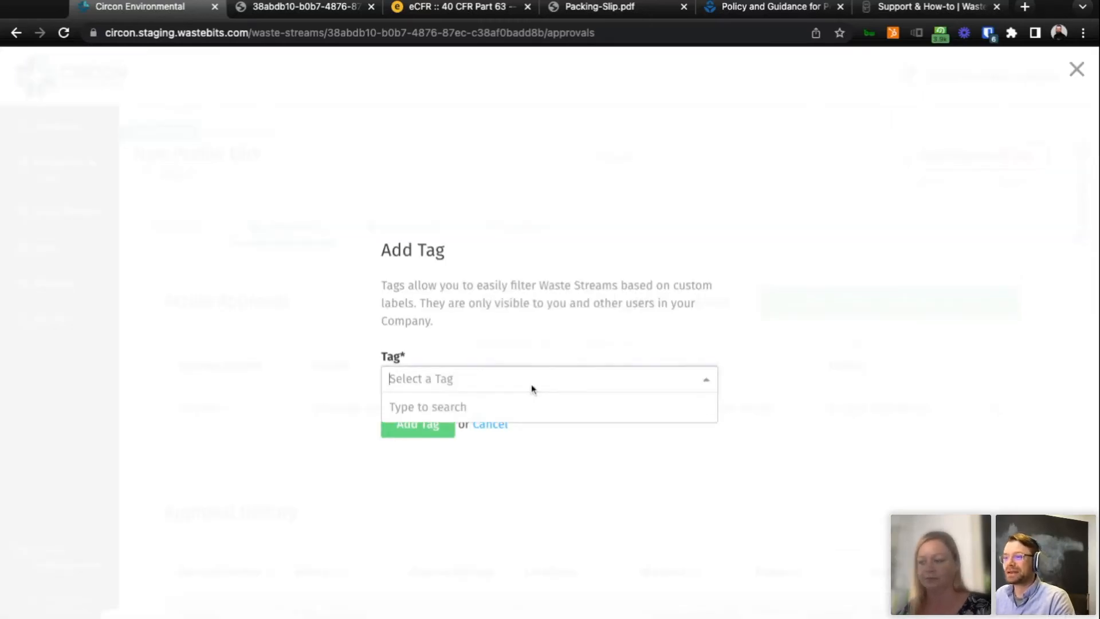
{"action": "type", "text": "t"}
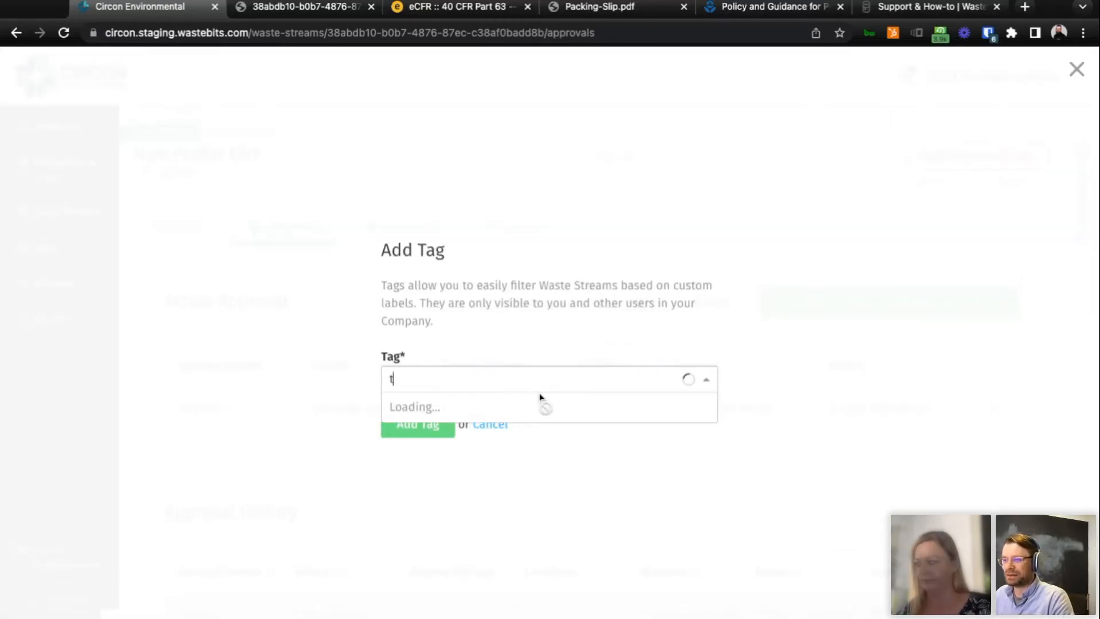
{"action": "key", "text": "BackSpace"}
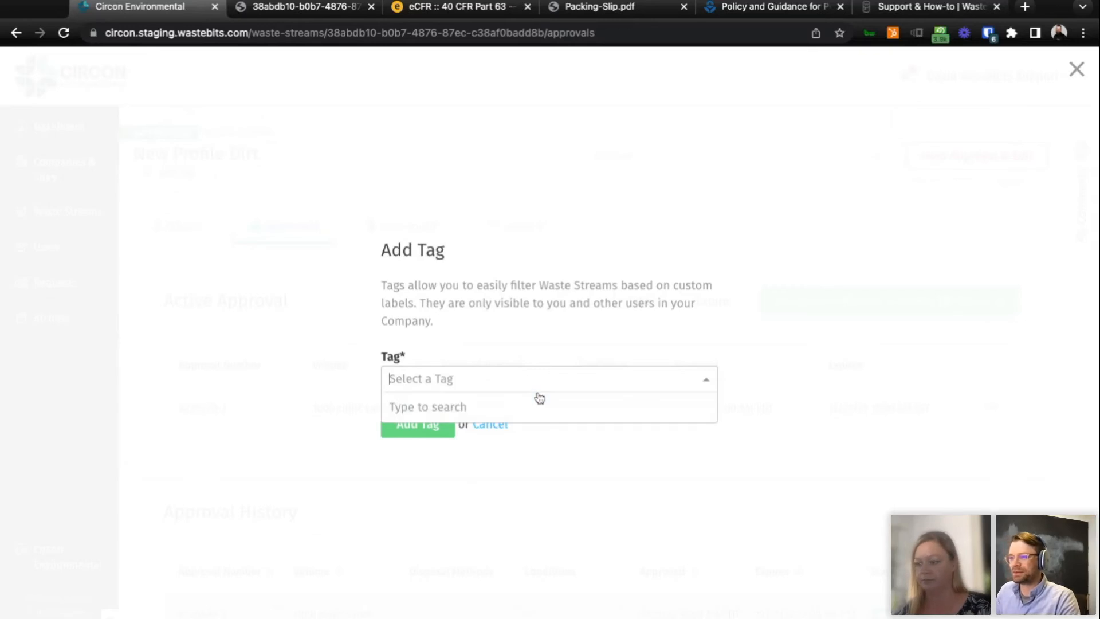
{"action": "type", "text": "VIP"}
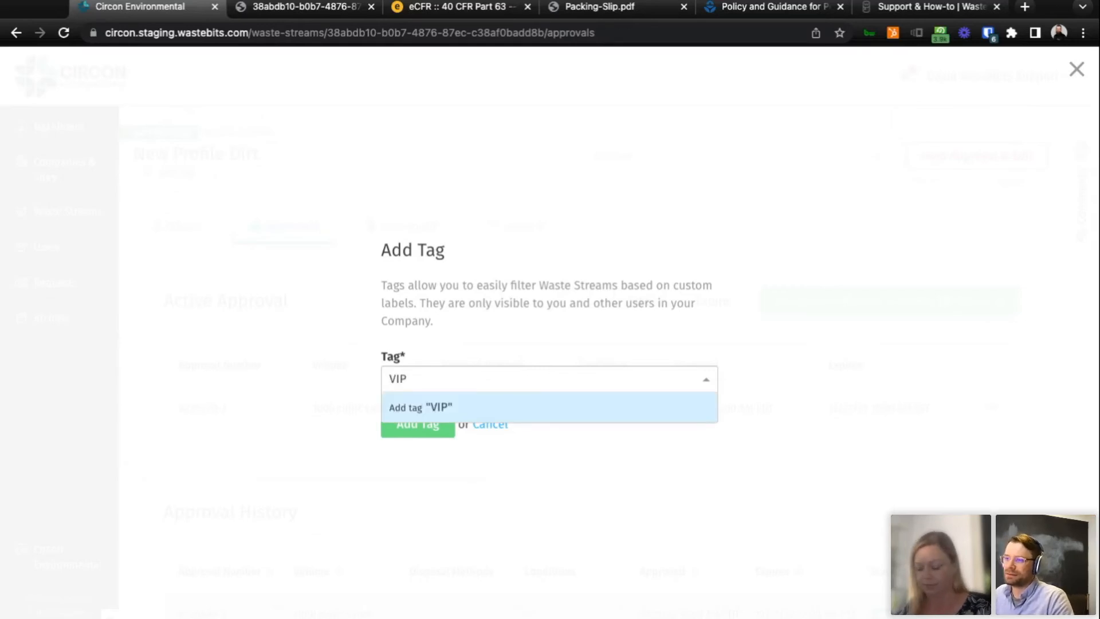
{"action": "left_click", "coordinate": [531, 414]}
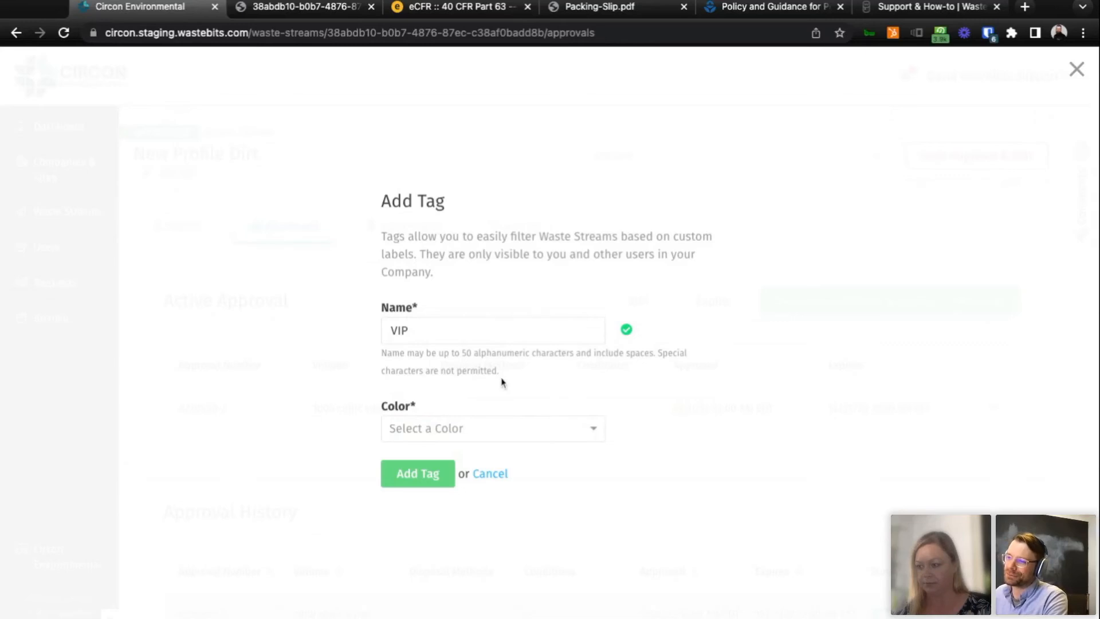
{"action": "left_click", "coordinate": [596, 431]}
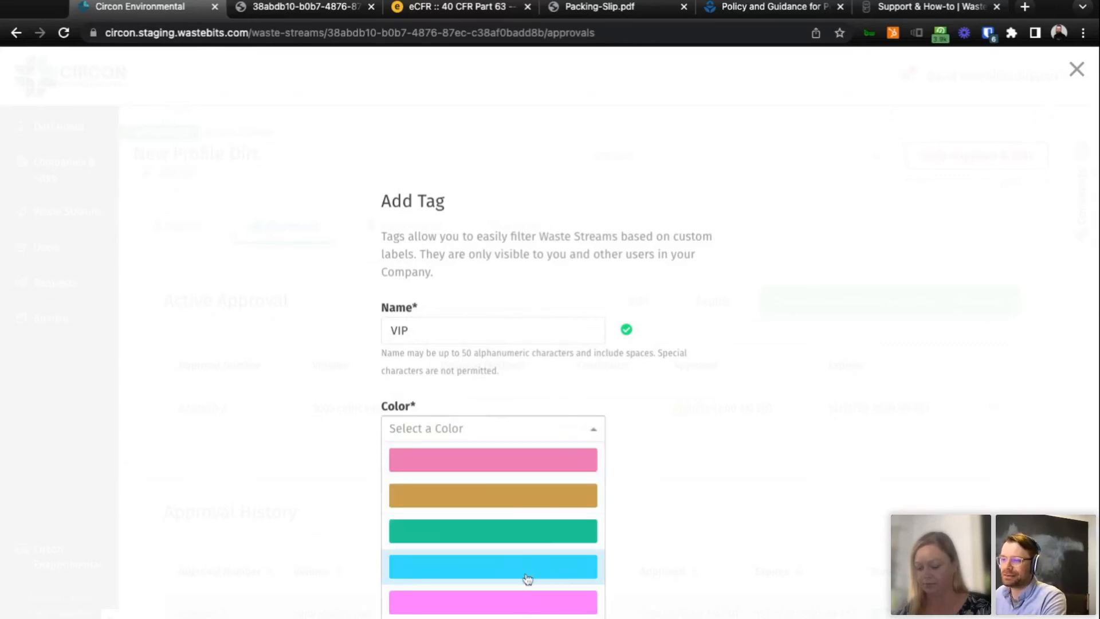
{"action": "scroll", "coordinate": [525, 580], "scroll_direction": "down", "scroll_amount": 1}
{"action": "left_click", "coordinate": [513, 541]}
{"action": "left_click", "coordinate": [430, 473]}
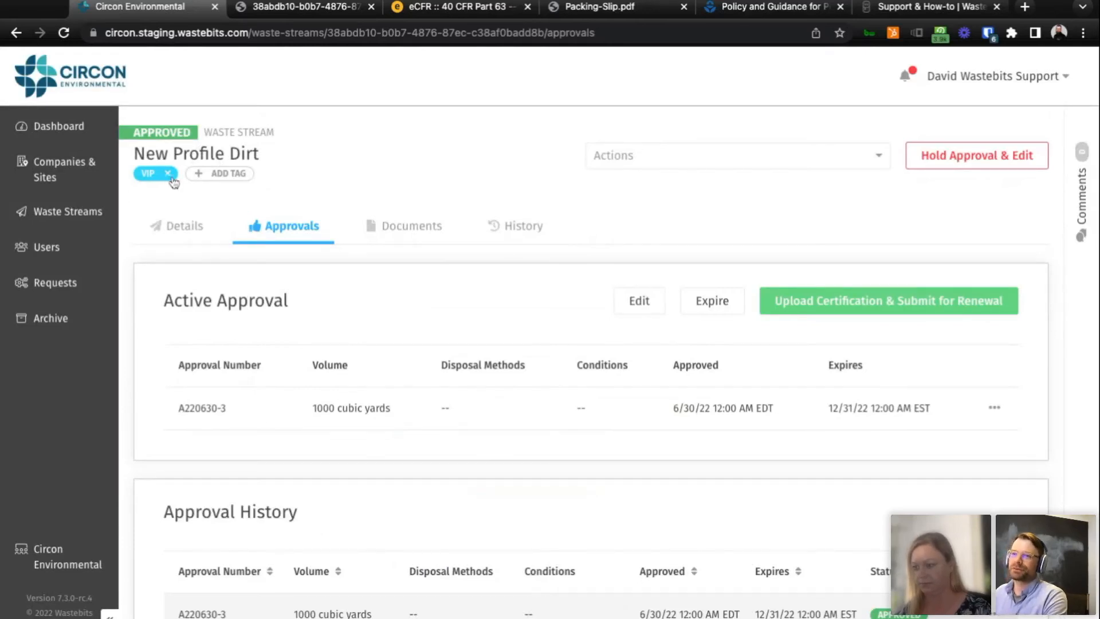
Filter the waste streams list by the VIP tag and clear the tag filter.
{"action": "left_click", "coordinate": [62, 221]}
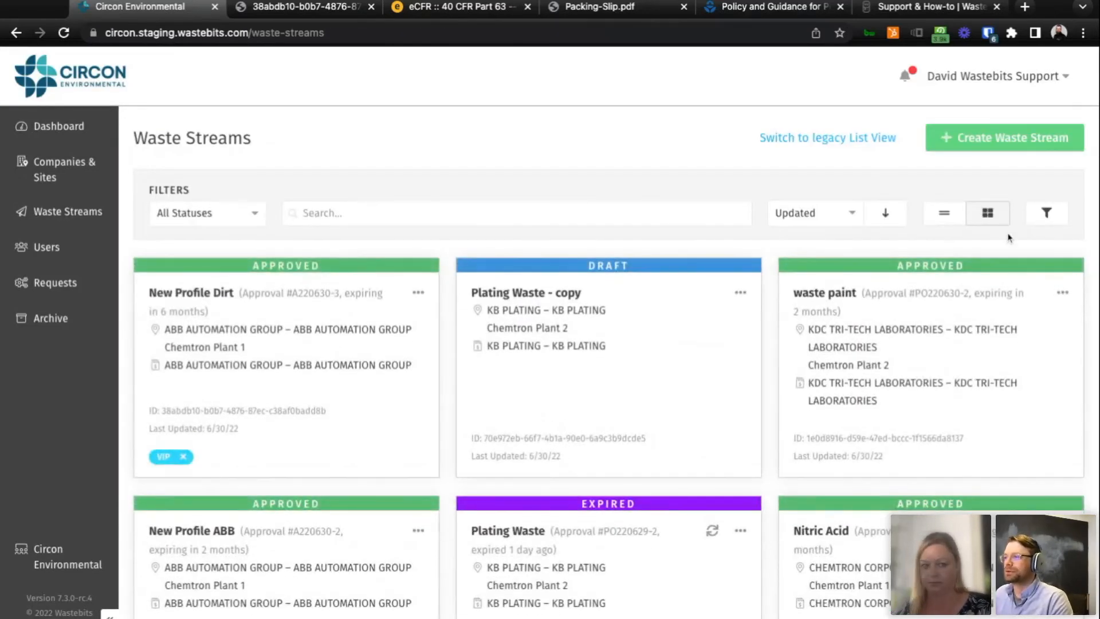
{"action": "left_click", "coordinate": [1047, 215]}
{"action": "left_click", "coordinate": [411, 262]}
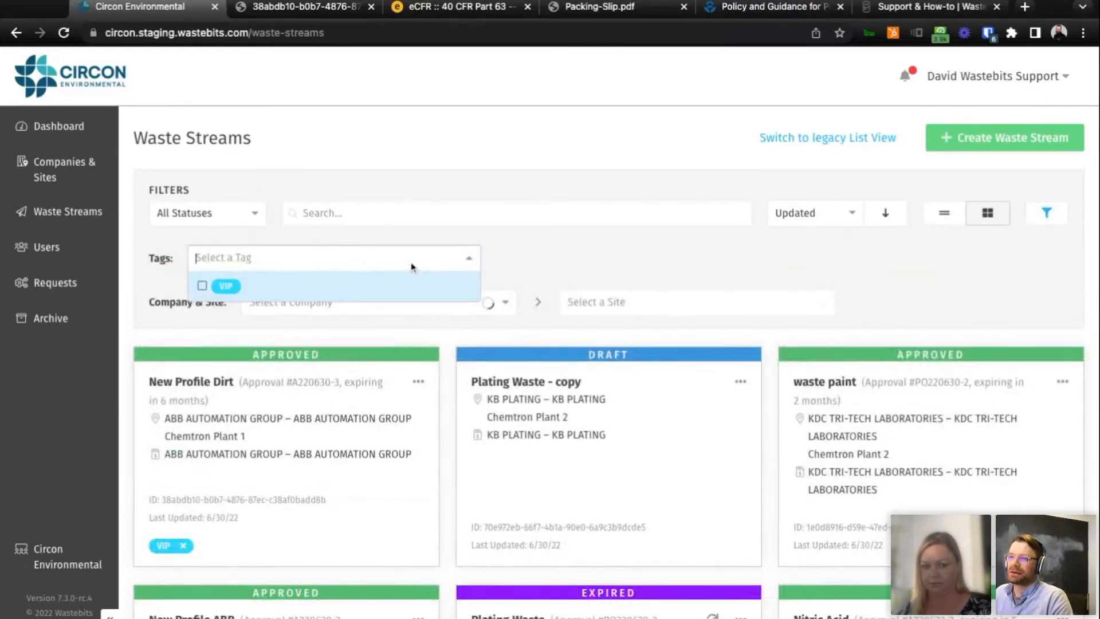
{"action": "left_click", "coordinate": [380, 298]}
{"action": "left_click", "coordinate": [485, 301]}
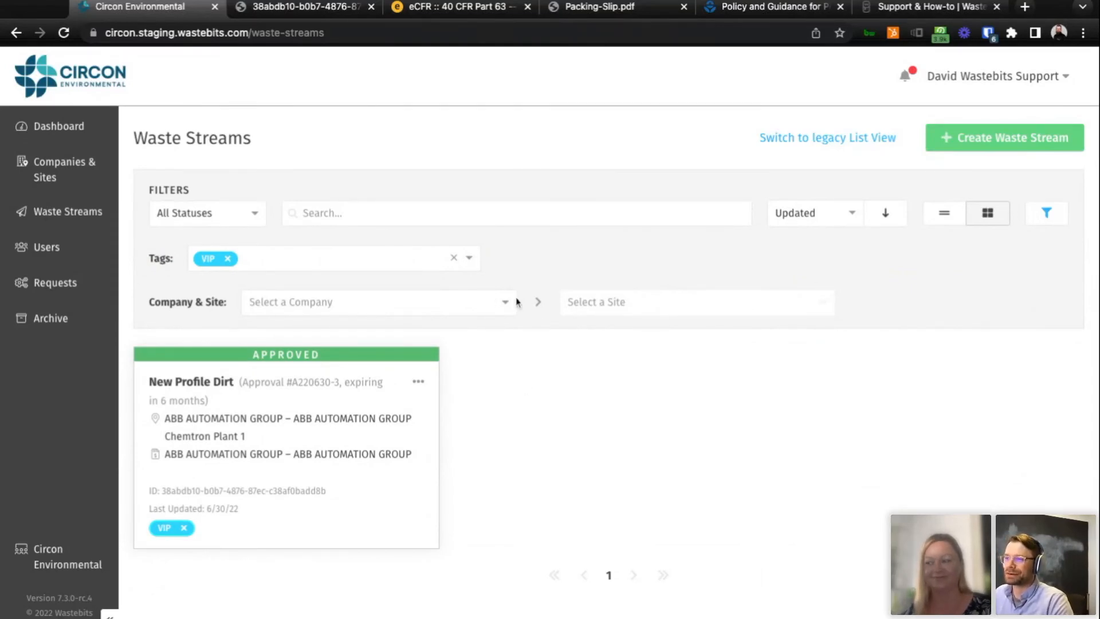
{"action": "left_click", "coordinate": [454, 258]}
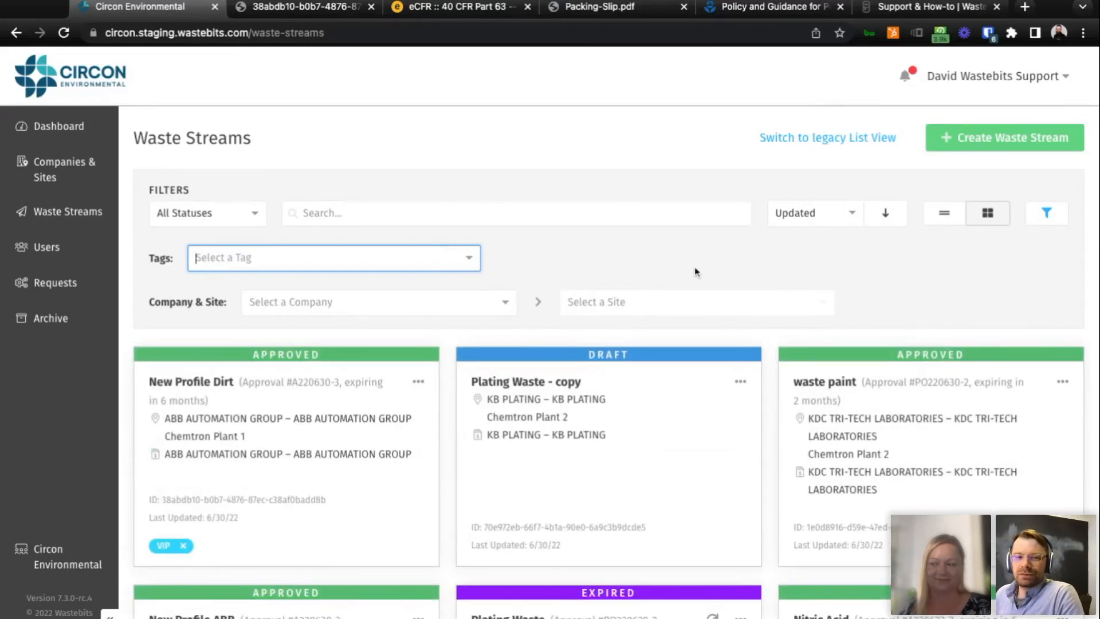
{"action": "scroll", "coordinate": [694, 266], "scroll_direction": "down", "scroll_amount": 7}
{"action": "scroll", "coordinate": [713, 271], "scroll_direction": "up", "scroll_amount": 5}
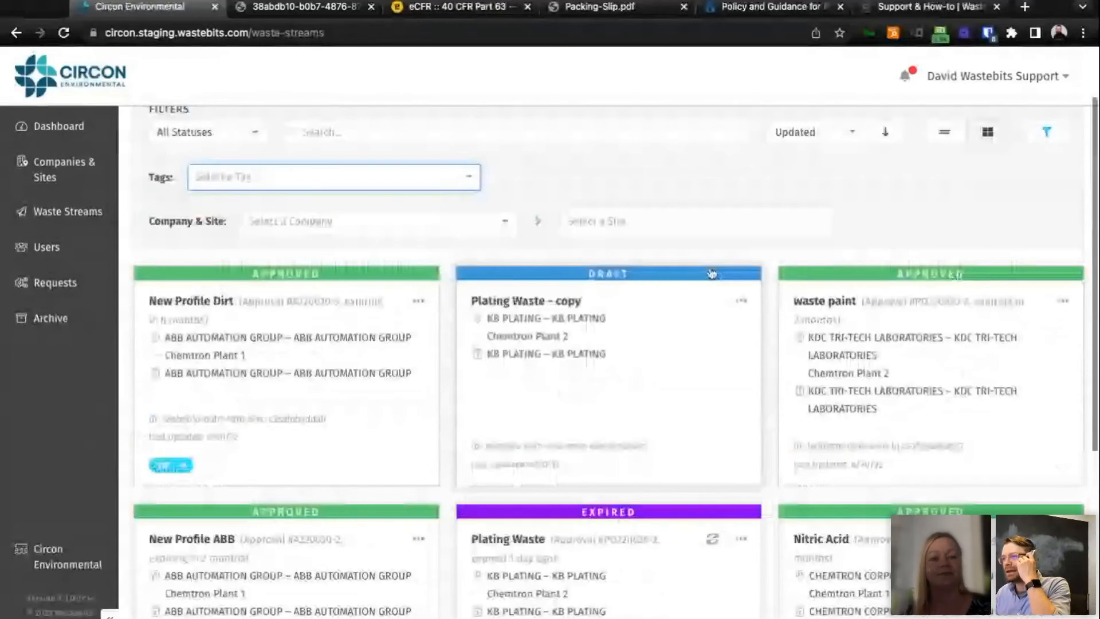
{"action": "scroll", "coordinate": [713, 274], "scroll_direction": "up", "scroll_amount": 1}
{"action": "scroll", "coordinate": [896, 268], "scroll_direction": "down", "scroll_amount": 1}
{"action": "scroll", "coordinate": [897, 269], "scroll_direction": "up", "scroll_amount": 2}
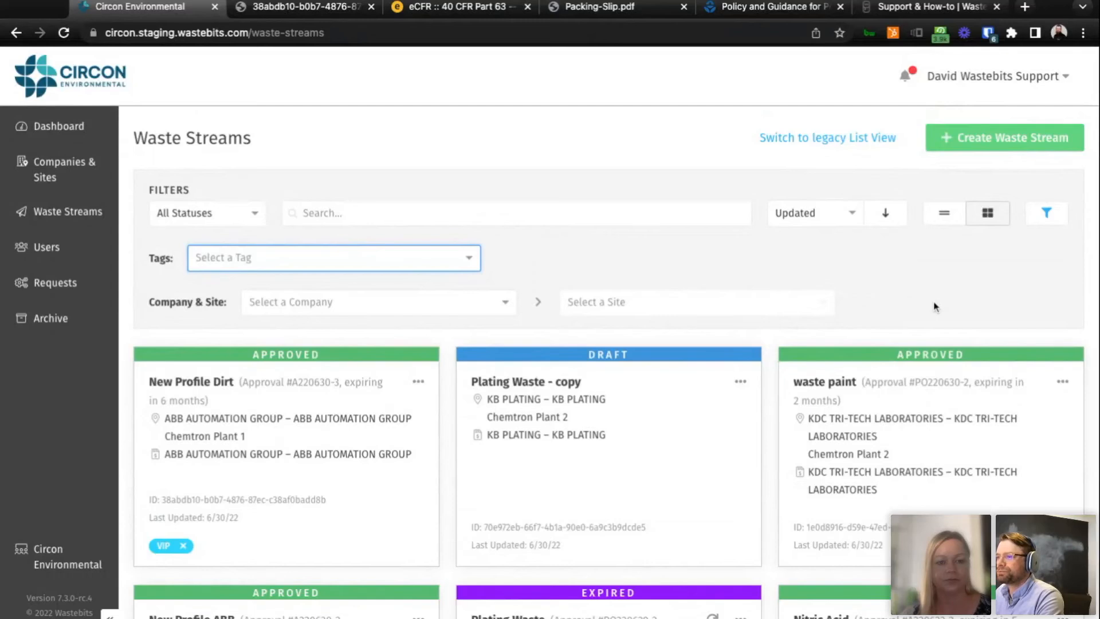
{"action": "left_click", "coordinate": [364, 5]}
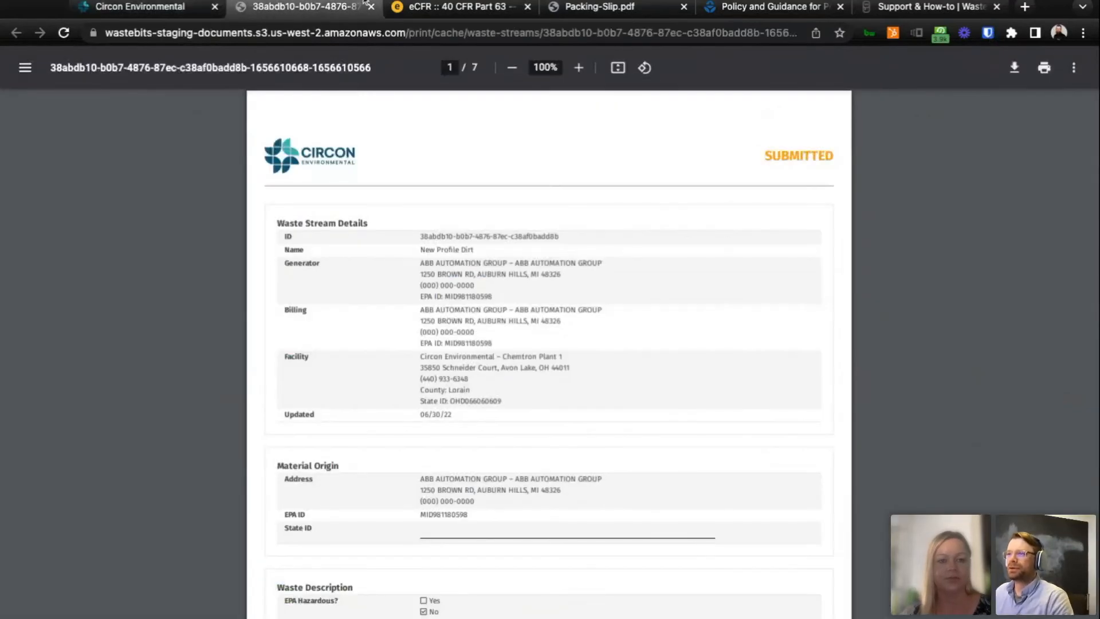
{"action": "left_click", "coordinate": [145, 14]}
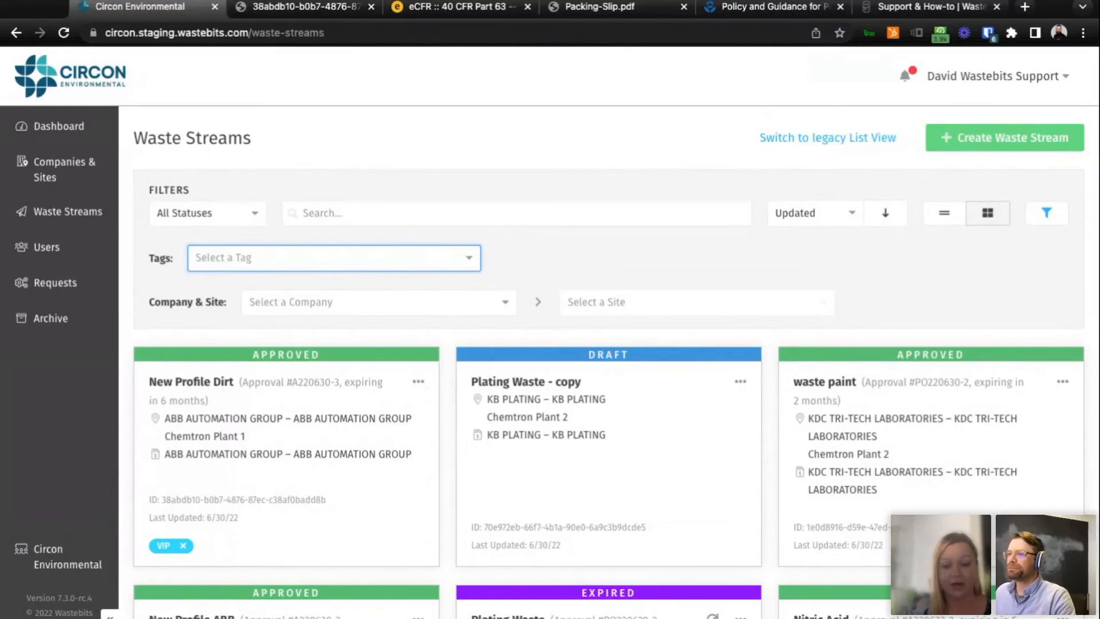
{"action": "left_click", "coordinate": [996, 261]}
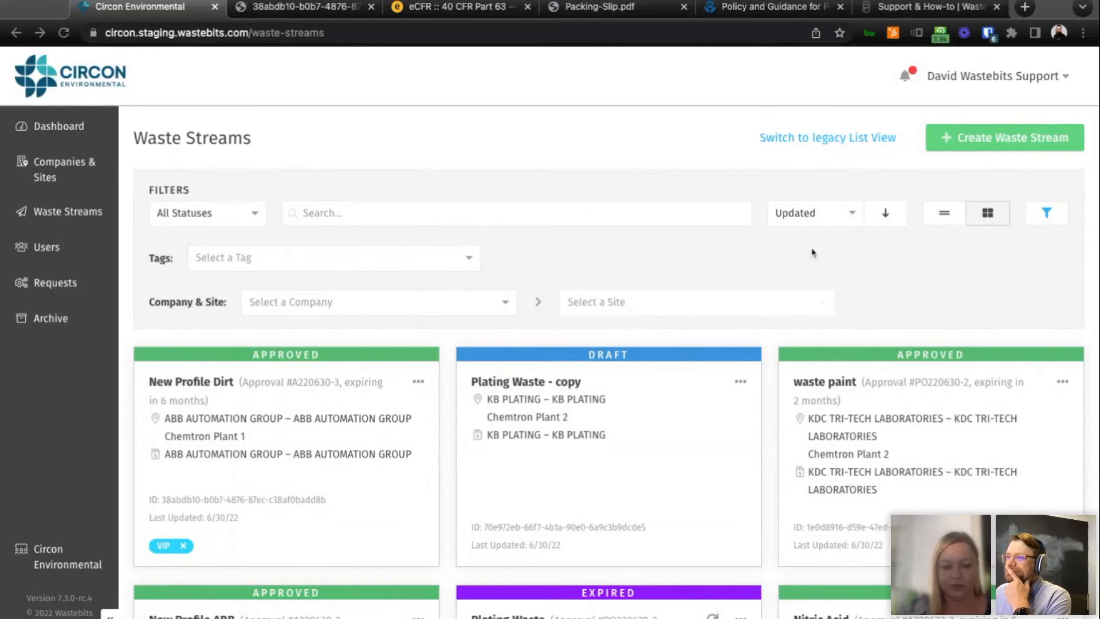
Put the approval of the New Profile Dirt waste stream on hold for editing, giving the reason "Missing important information".
{"action": "left_click", "coordinate": [400, 442]}
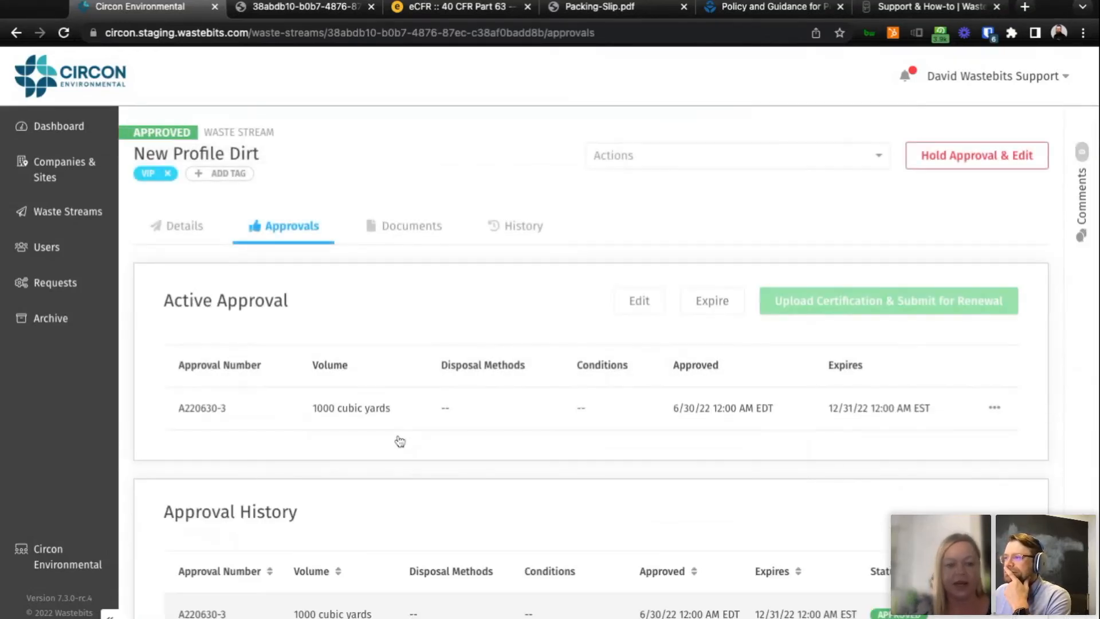
{"action": "left_click", "coordinate": [947, 166]}
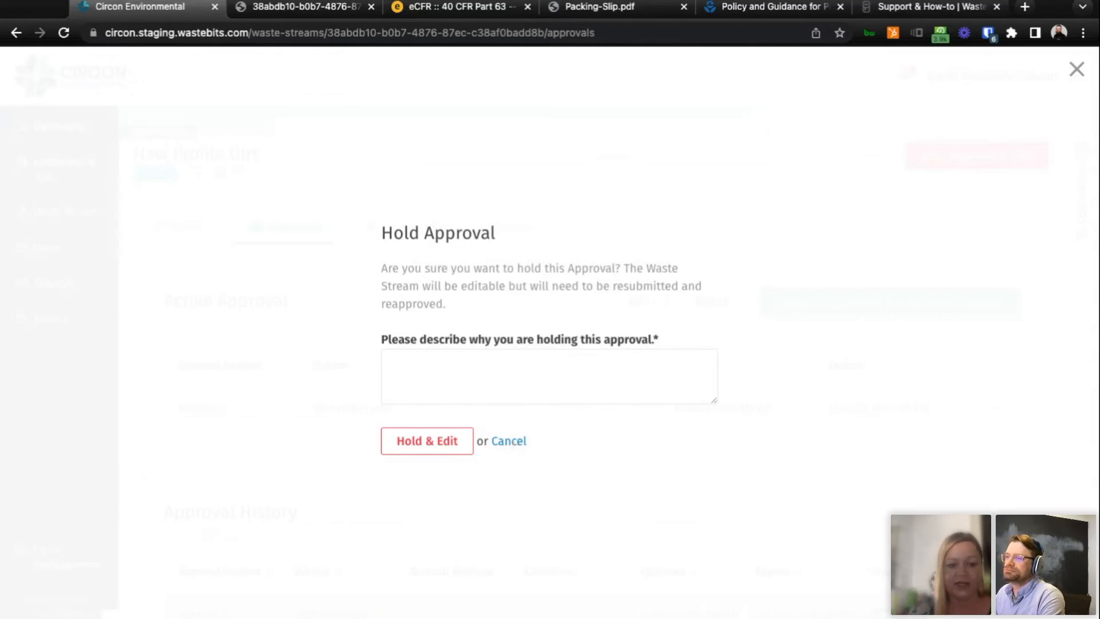
{"action": "left_click", "coordinate": [548, 375]}
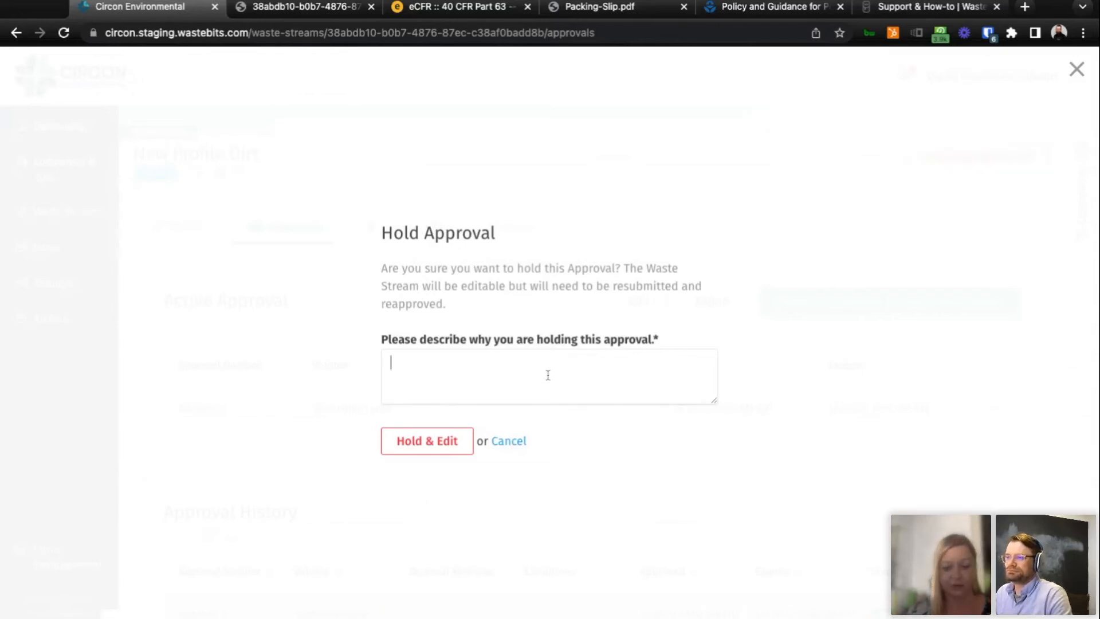
{"action": "type", "text": "Missing "}
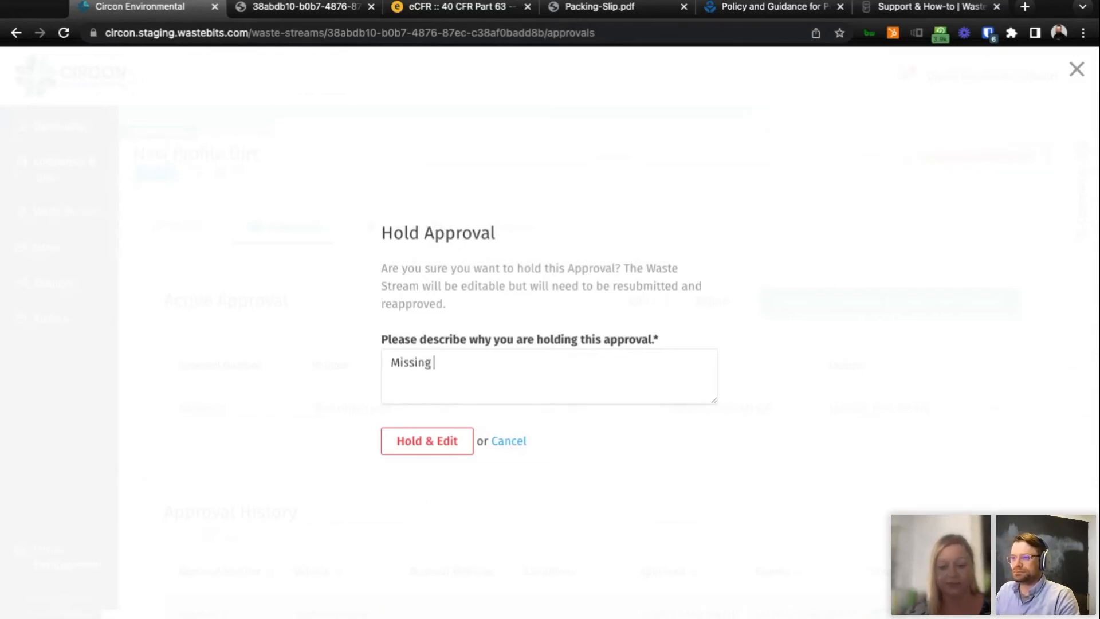
{"action": "type", "text": "important "}
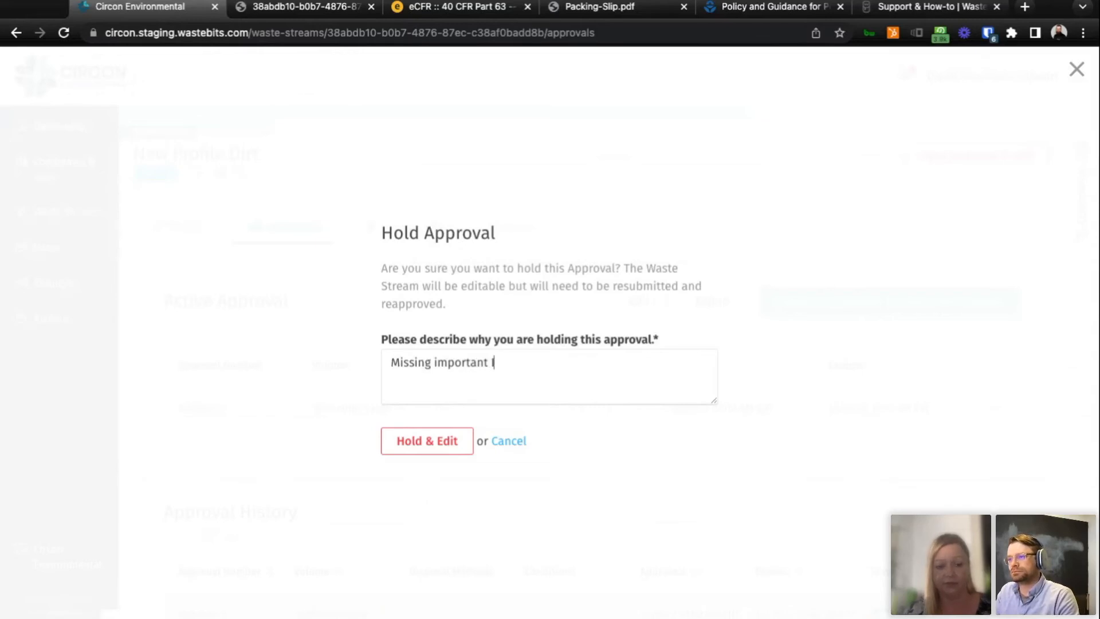
{"action": "type", "text": "information"}
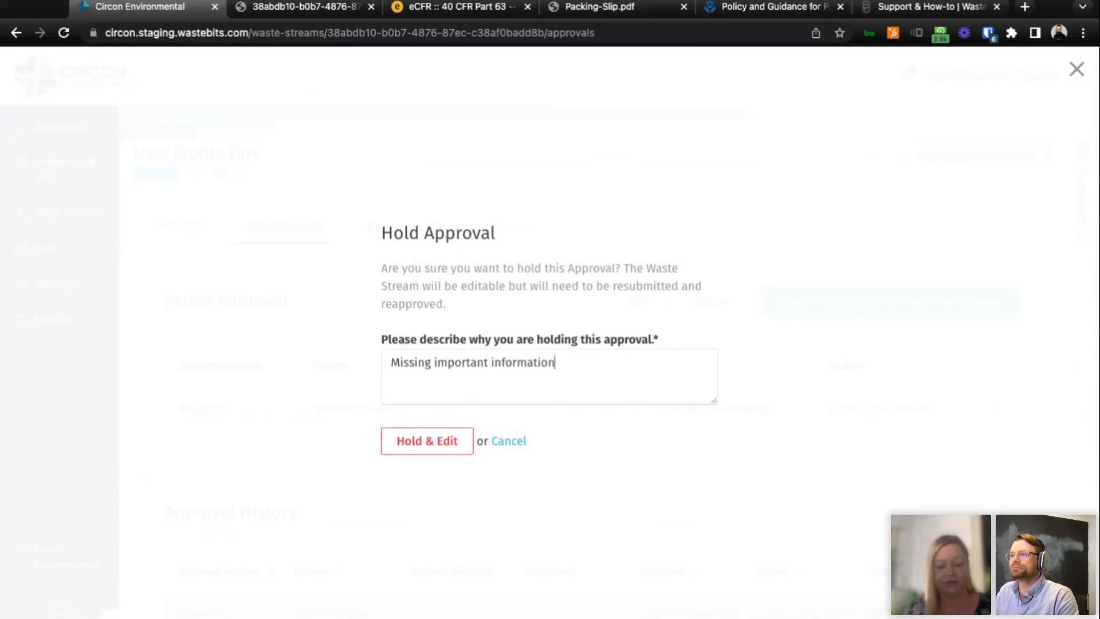
{"action": "left_click", "coordinate": [433, 454]}
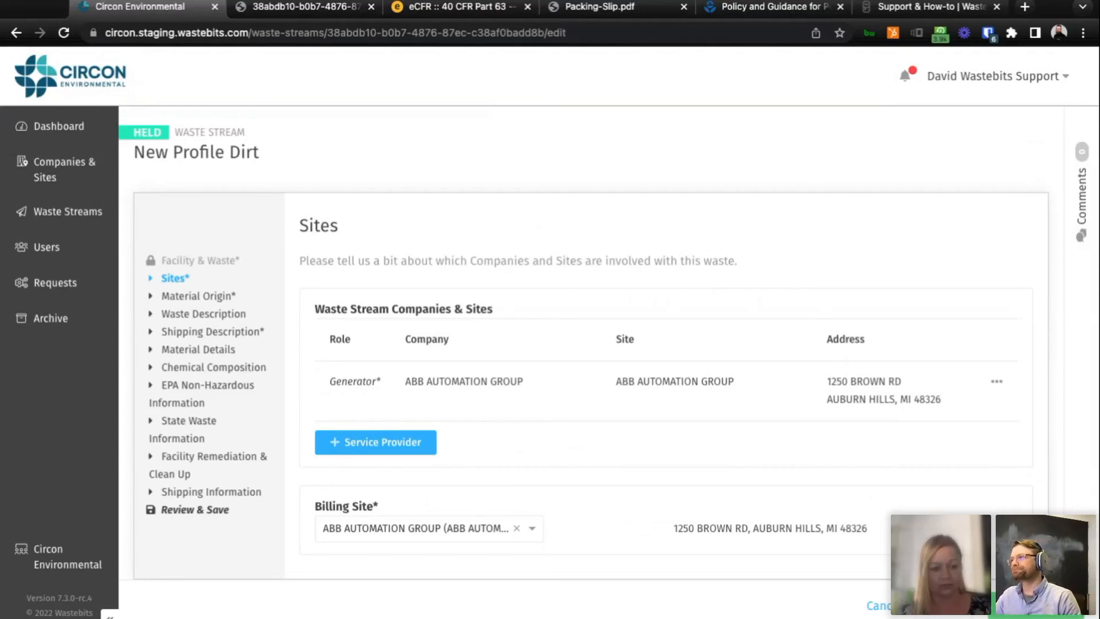
Return to the waste streams list and filter it by the Held status.
{"action": "scroll", "coordinate": [753, 236], "scroll_direction": "down", "scroll_amount": 1}
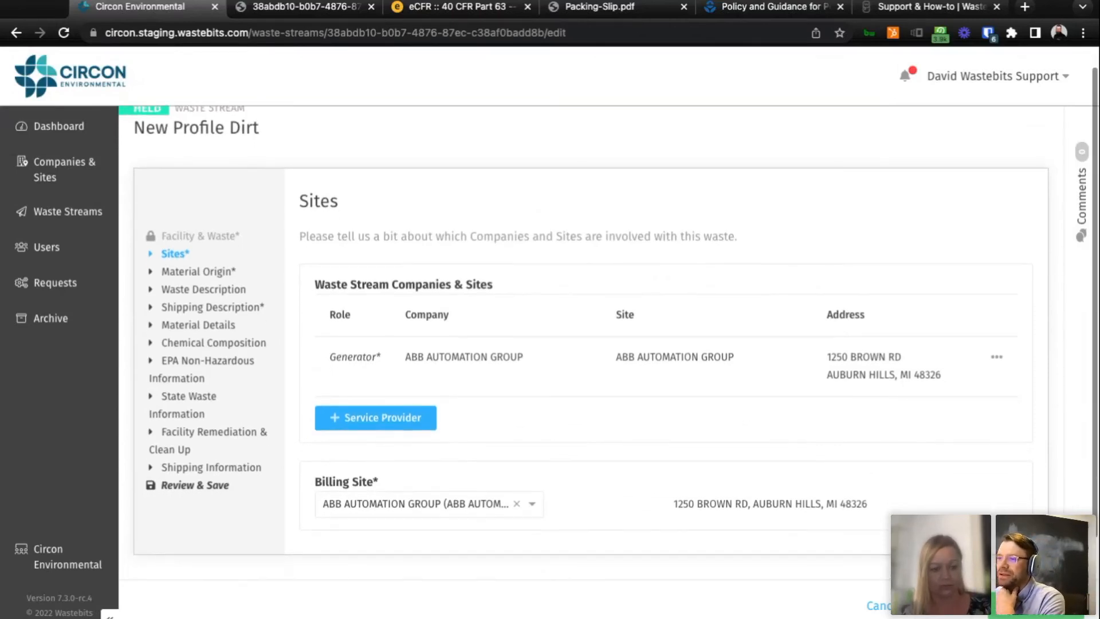
{"action": "scroll", "coordinate": [753, 236], "scroll_direction": "up", "scroll_amount": 1}
{"action": "left_click", "coordinate": [37, 214]}
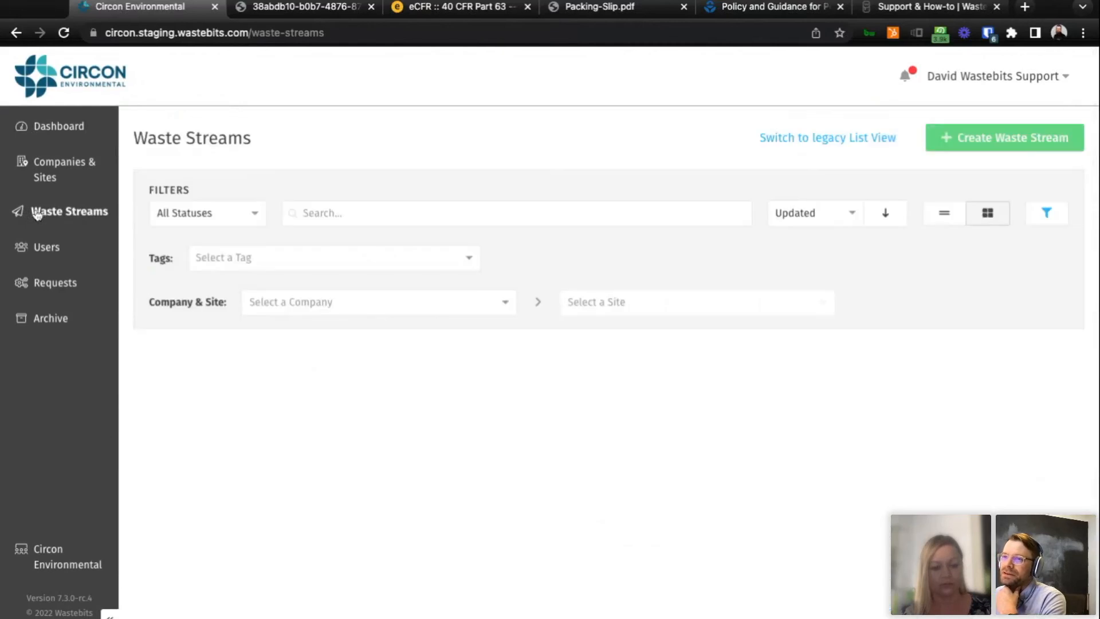
{"action": "left_click", "coordinate": [247, 223]}
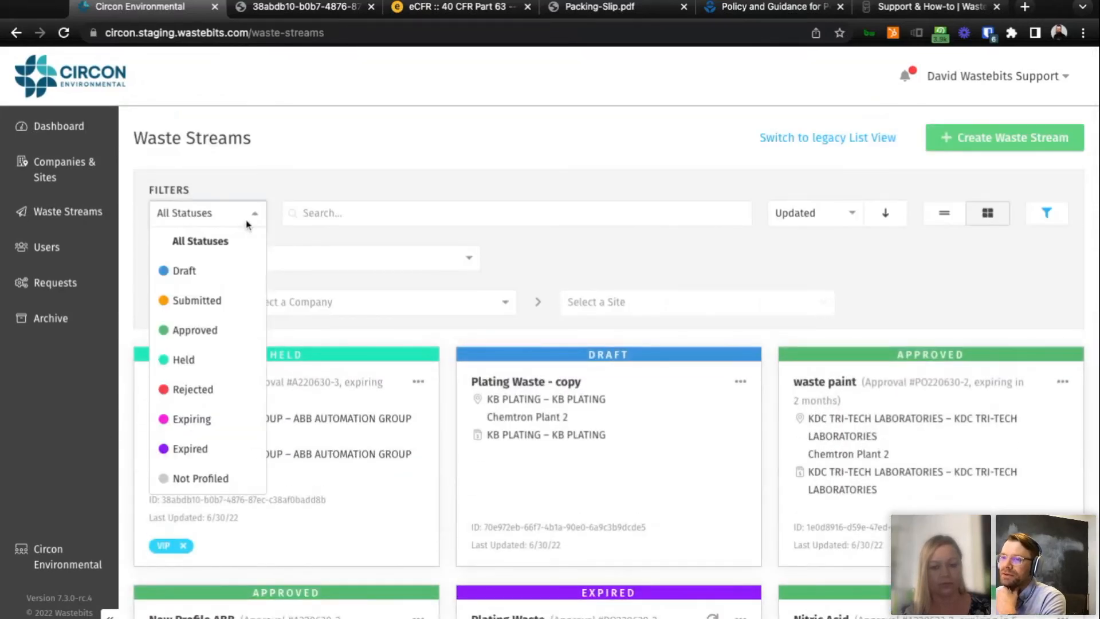
{"action": "left_click", "coordinate": [208, 366]}
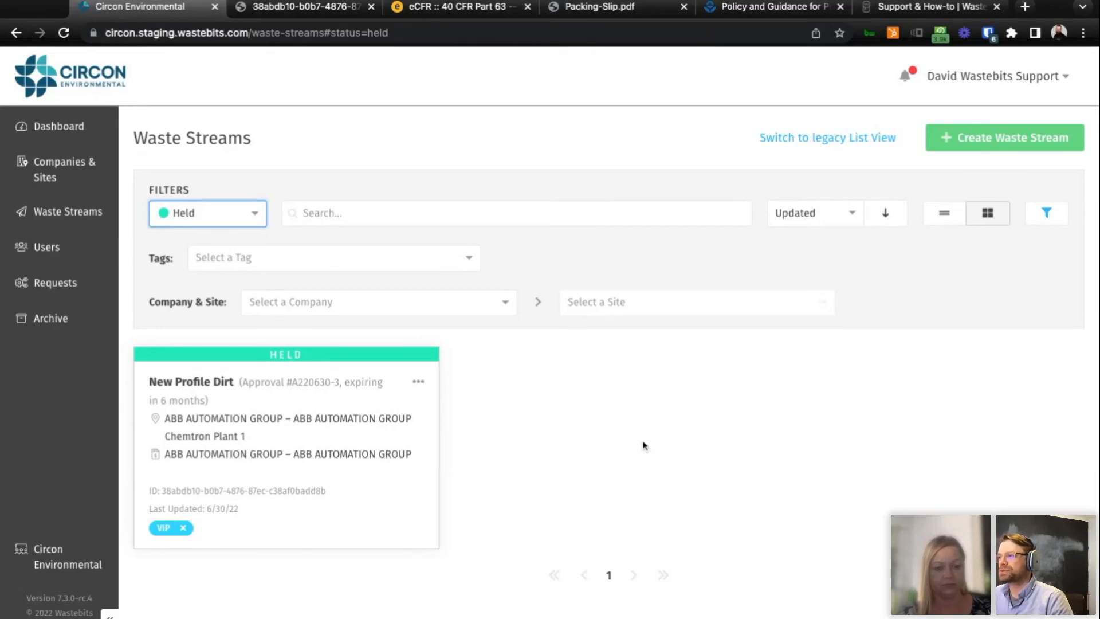
Examine the activation status, roles and last logins in the users list, and open the user requests.
{"action": "left_click", "coordinate": [36, 250]}
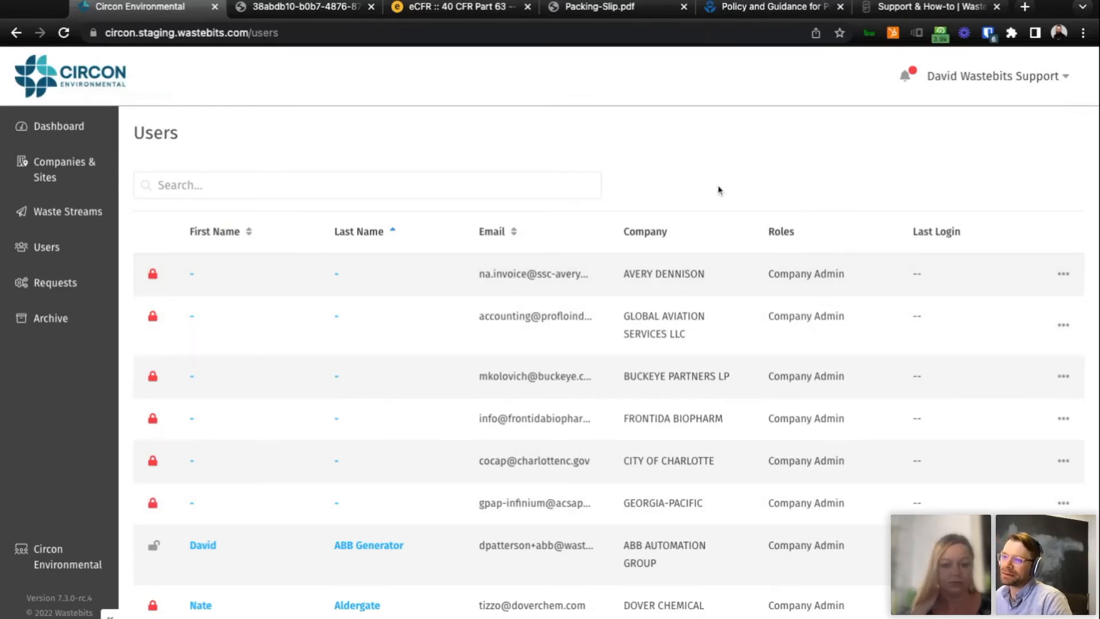
{"action": "scroll", "coordinate": [578, 409], "scroll_direction": "down", "scroll_amount": 5}
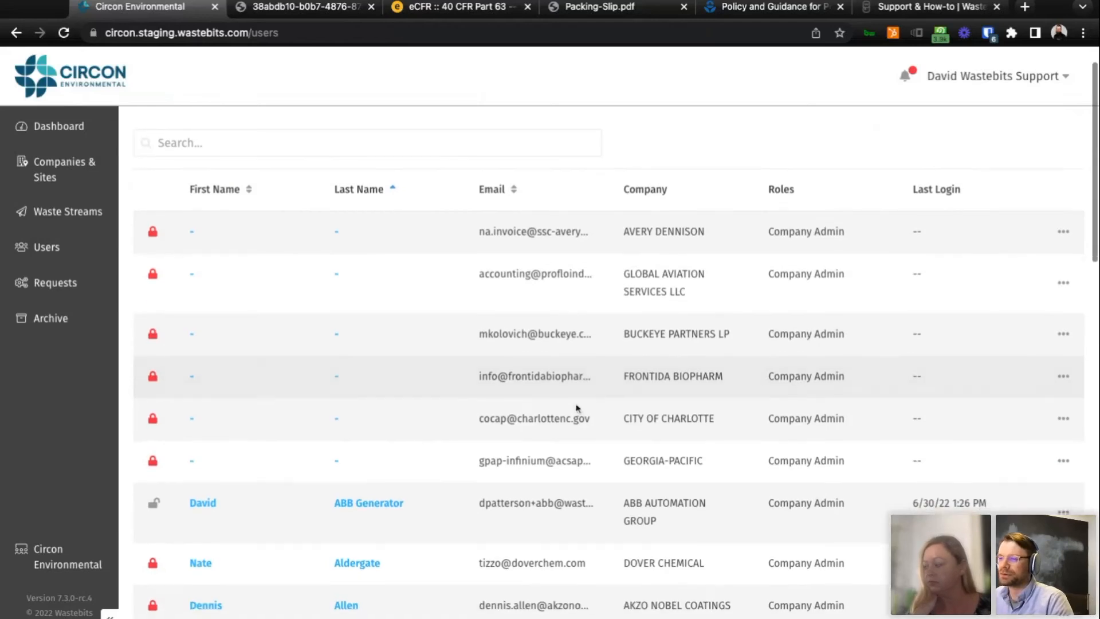
{"action": "scroll", "coordinate": [579, 409], "scroll_direction": "up", "scroll_amount": 5}
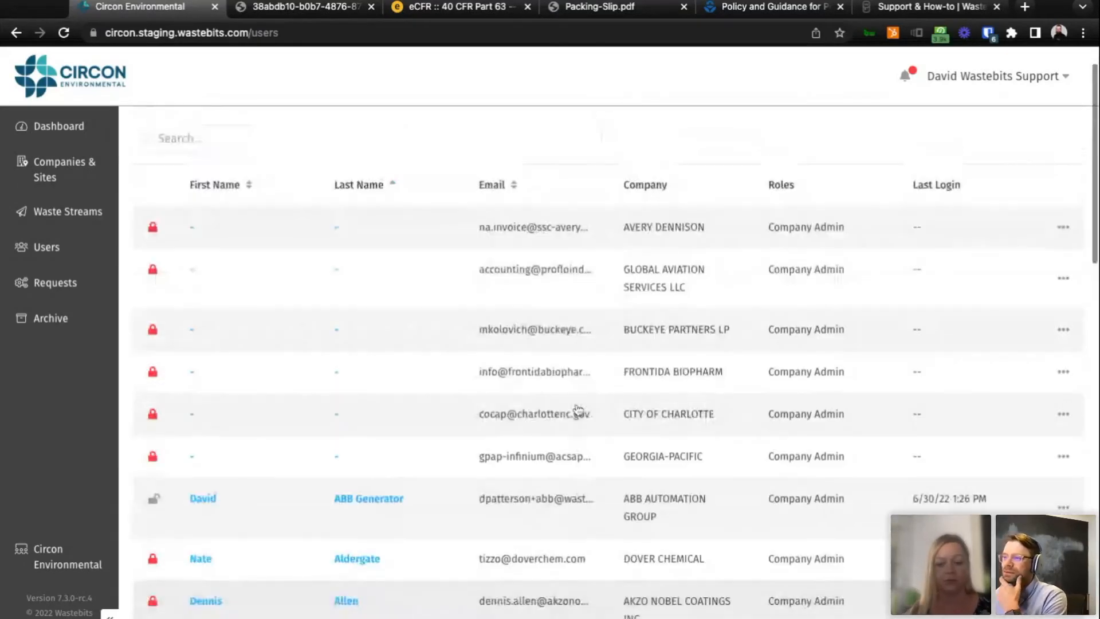
{"action": "mouse_move", "coordinate": [152, 235]}
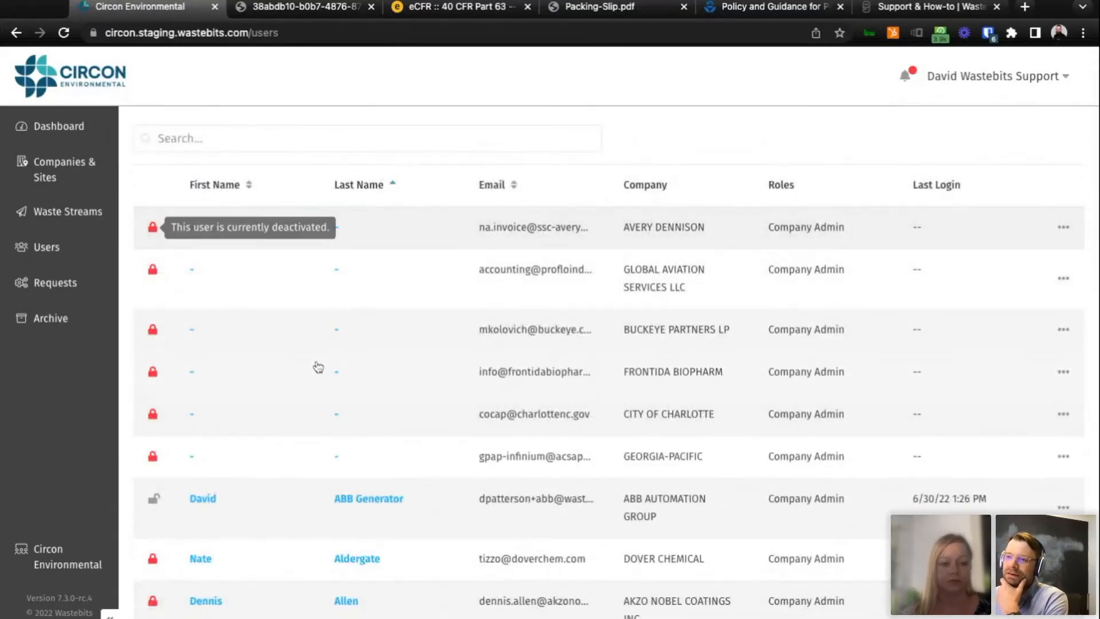
{"action": "scroll", "coordinate": [241, 281], "scroll_direction": "down", "scroll_amount": 1}
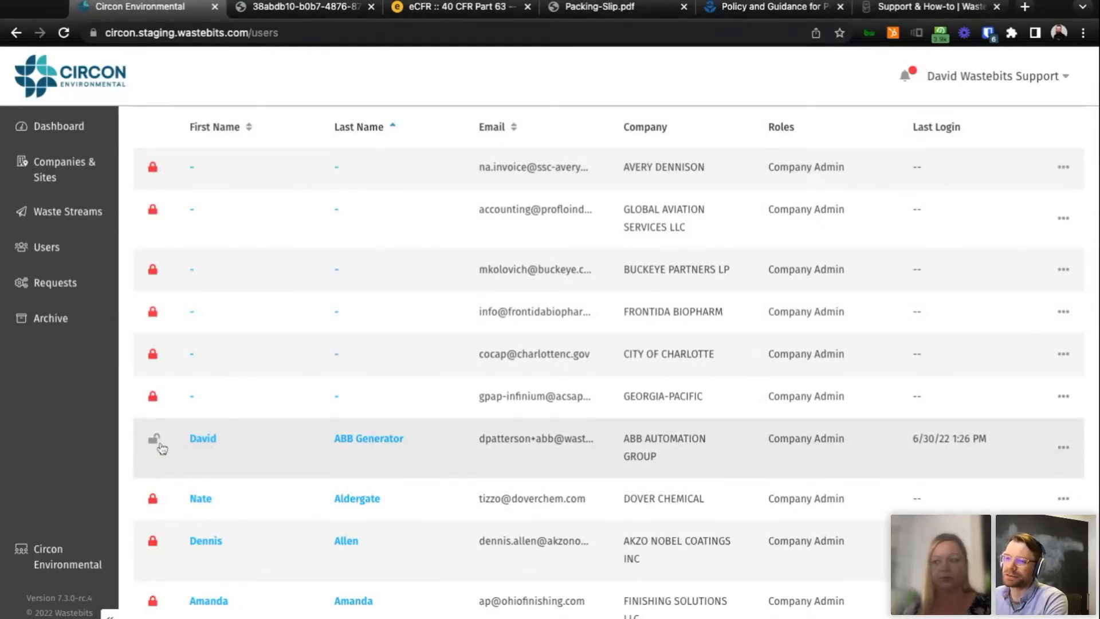
{"action": "mouse_move", "coordinate": [1073, 458]}
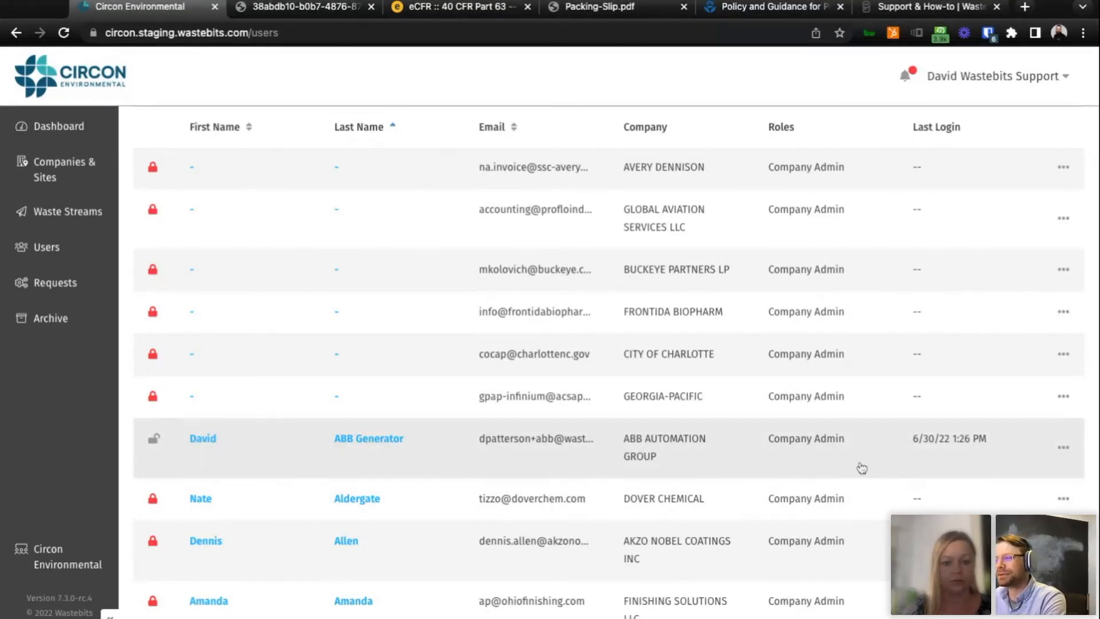
{"action": "scroll", "coordinate": [874, 483], "scroll_direction": "up", "scroll_amount": 2}
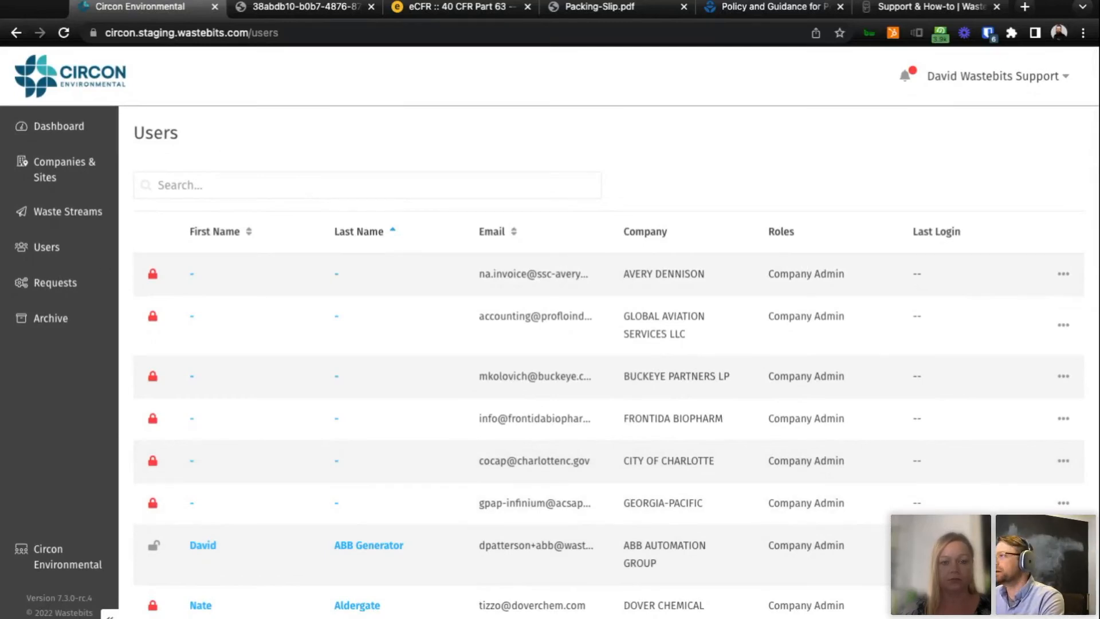
{"action": "left_click", "coordinate": [56, 282]}
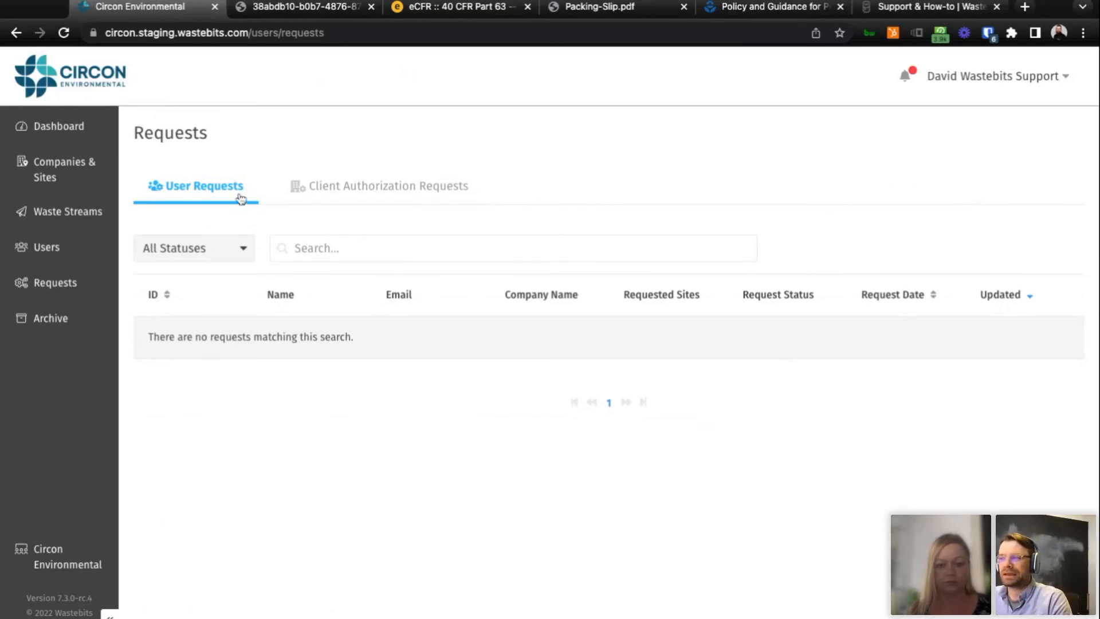
Open circon.staging.wastebits.com in a new browser tab and log out to reach the portal's login page.
{"action": "left_click", "coordinate": [1026, 7]}
{"action": "type", "text": "circon.staging.wastebits.com"}
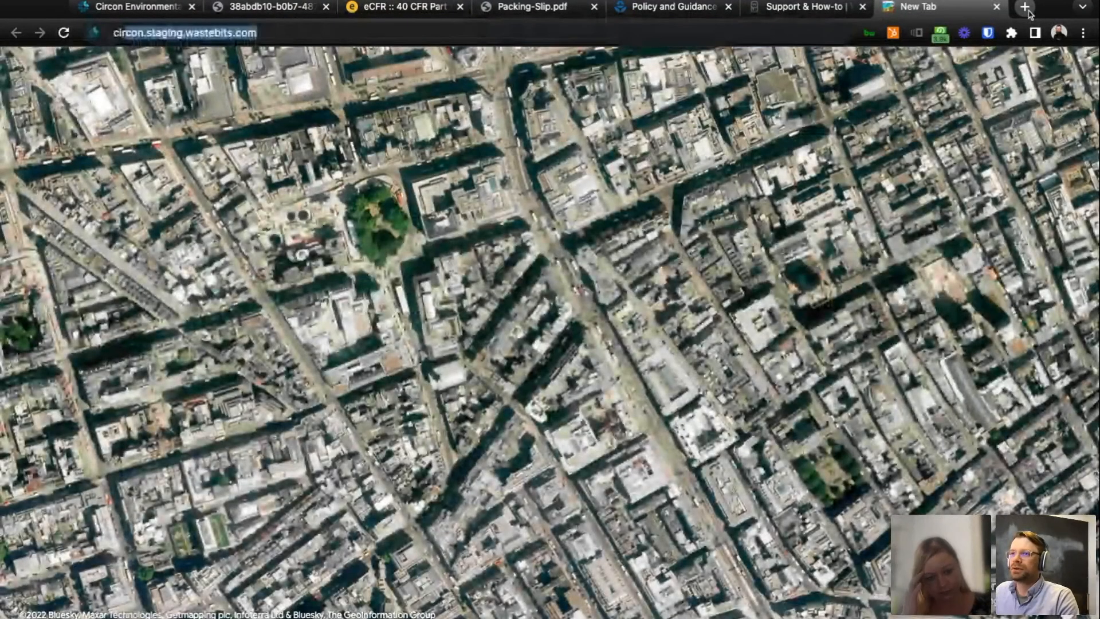
{"action": "key", "text": "Return"}
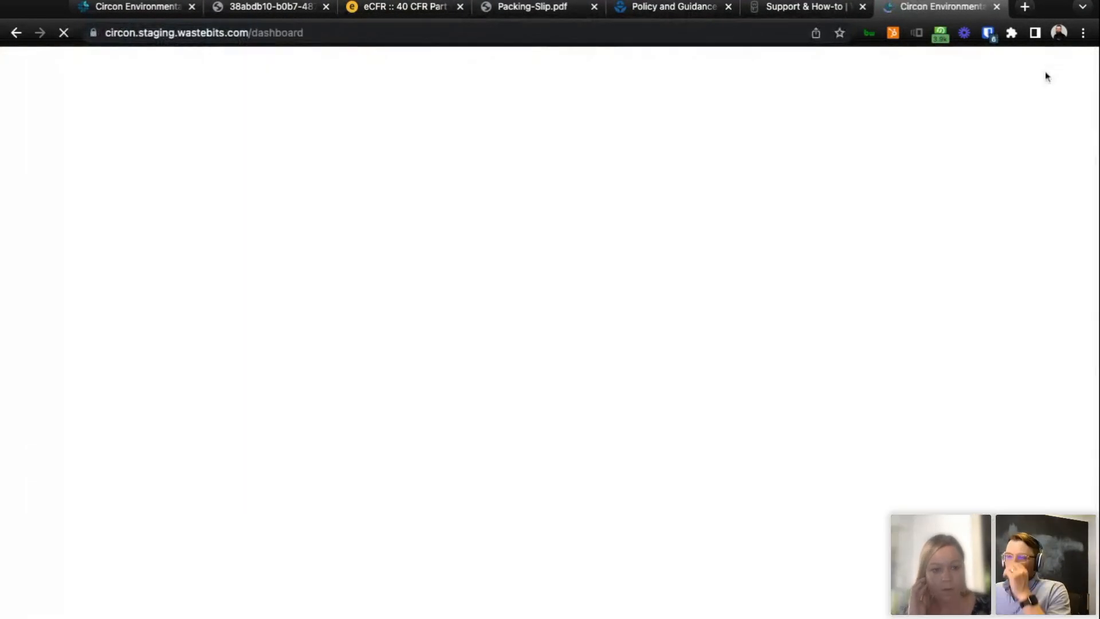
{"action": "mouse_move", "coordinate": [1046, 71]}
{"action": "left_click", "coordinate": [991, 247]}
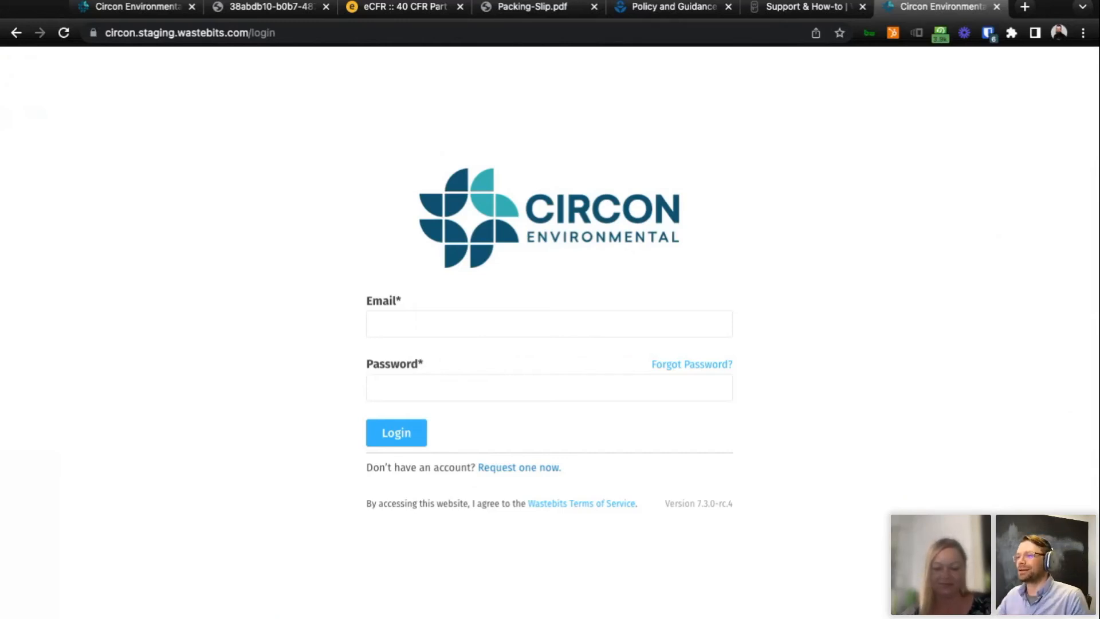
Open the account request form from the login page and examine its fields.
{"action": "left_click", "coordinate": [512, 468]}
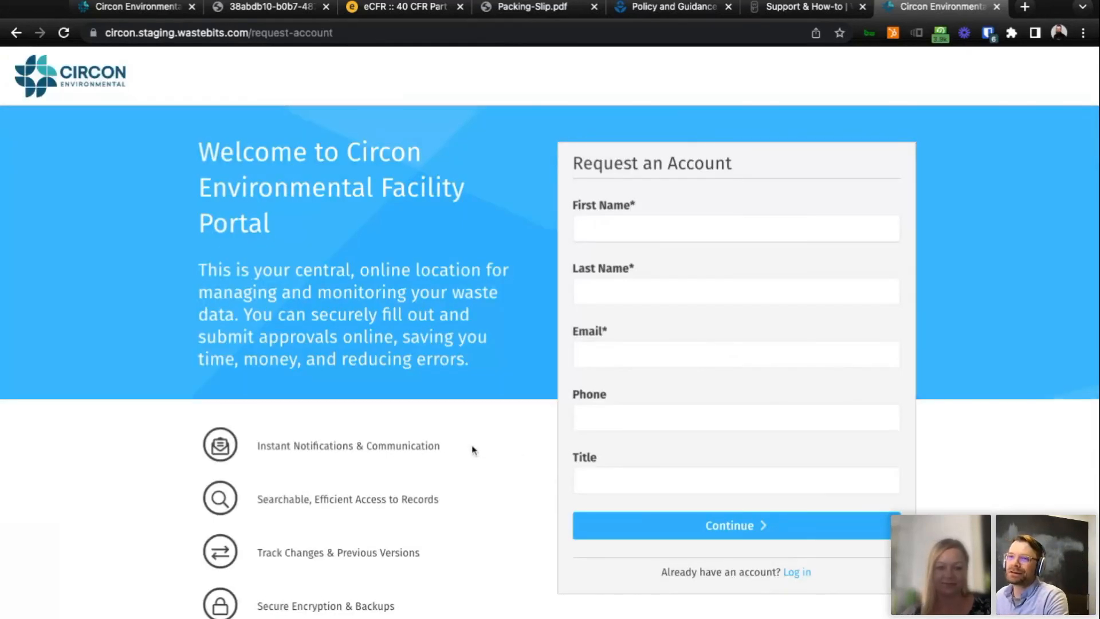
{"action": "scroll", "coordinate": [479, 437], "scroll_direction": "down", "scroll_amount": 1}
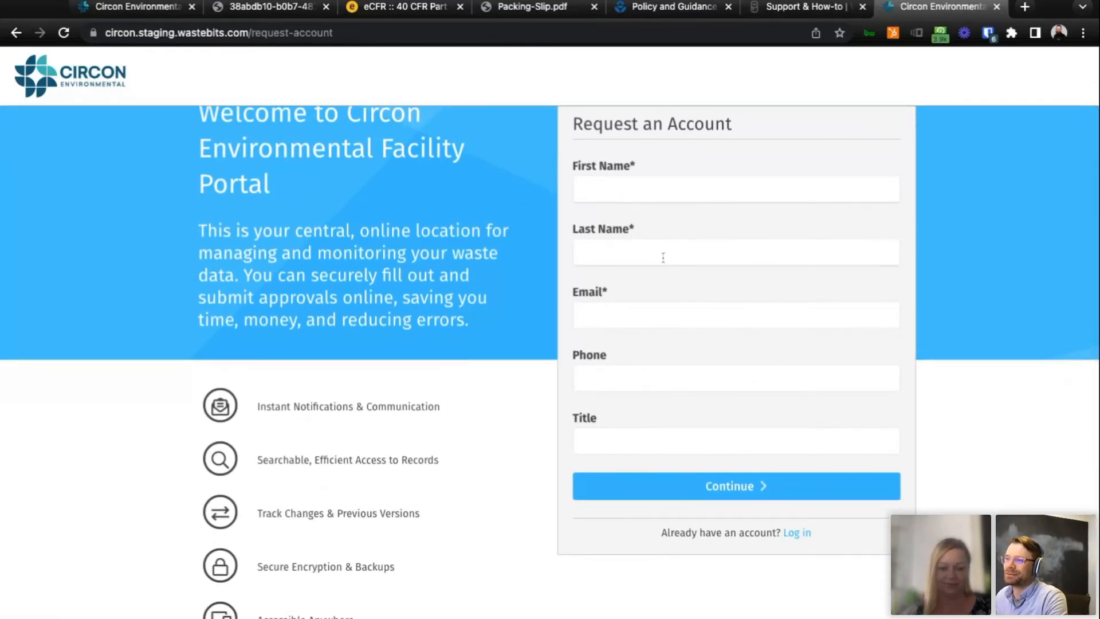
{"action": "scroll", "coordinate": [781, 342], "scroll_direction": "down", "scroll_amount": 1}
{"action": "scroll", "coordinate": [782, 342], "scroll_direction": "up", "scroll_amount": 2}
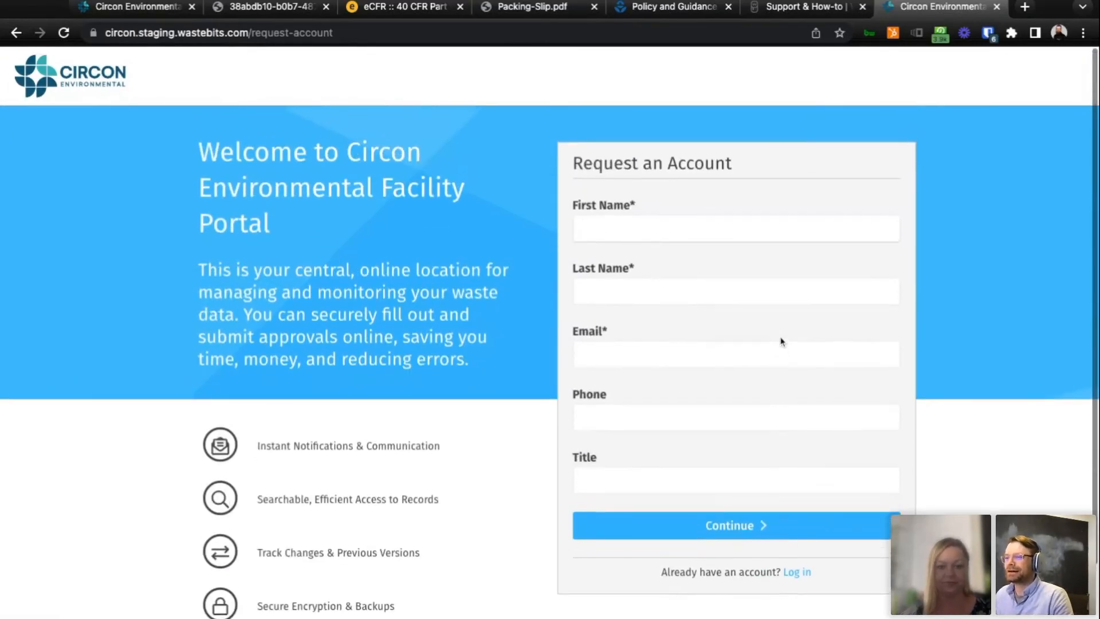
{"action": "scroll", "coordinate": [537, 439], "scroll_direction": "down", "scroll_amount": 1}
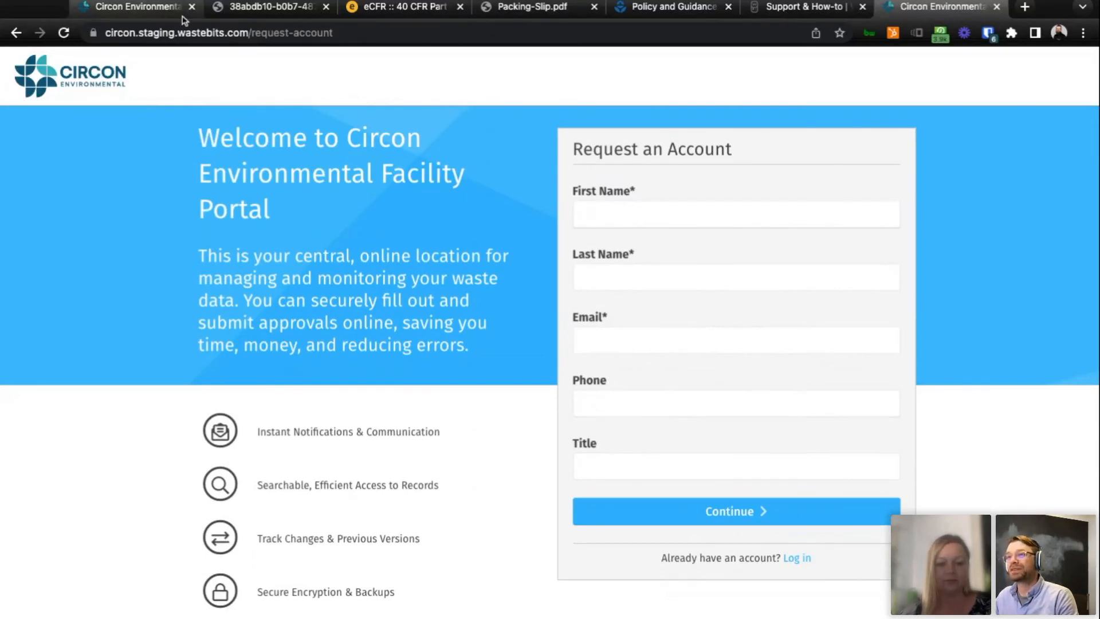
Go back from the account request form to the login page to view its password recovery option.
{"action": "left_click", "coordinate": [163, 8]}
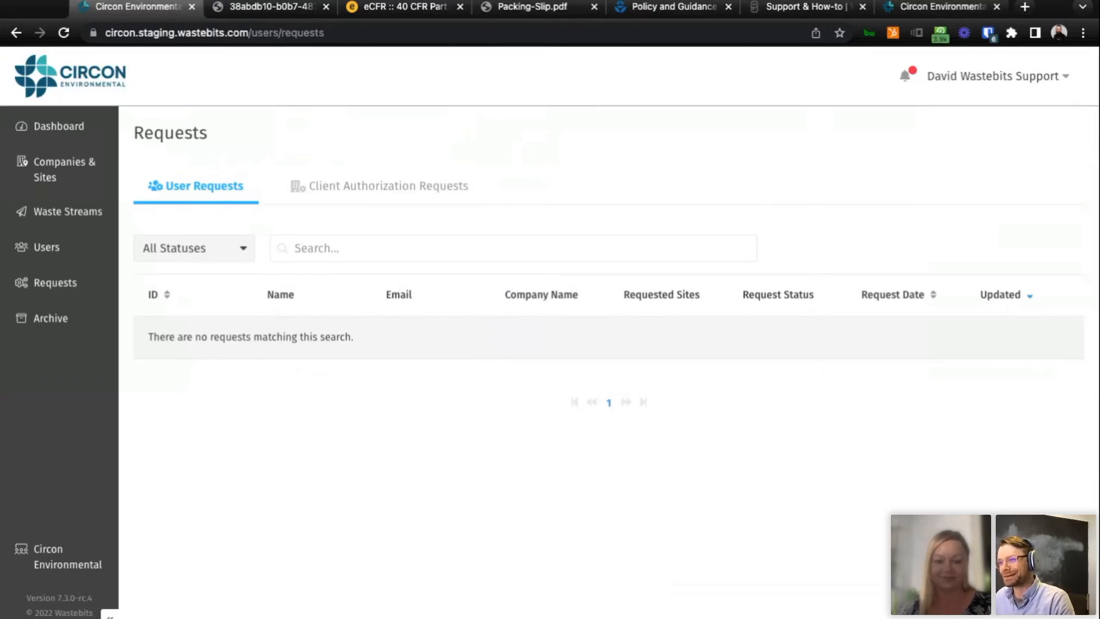
{"action": "left_click", "coordinate": [943, 7]}
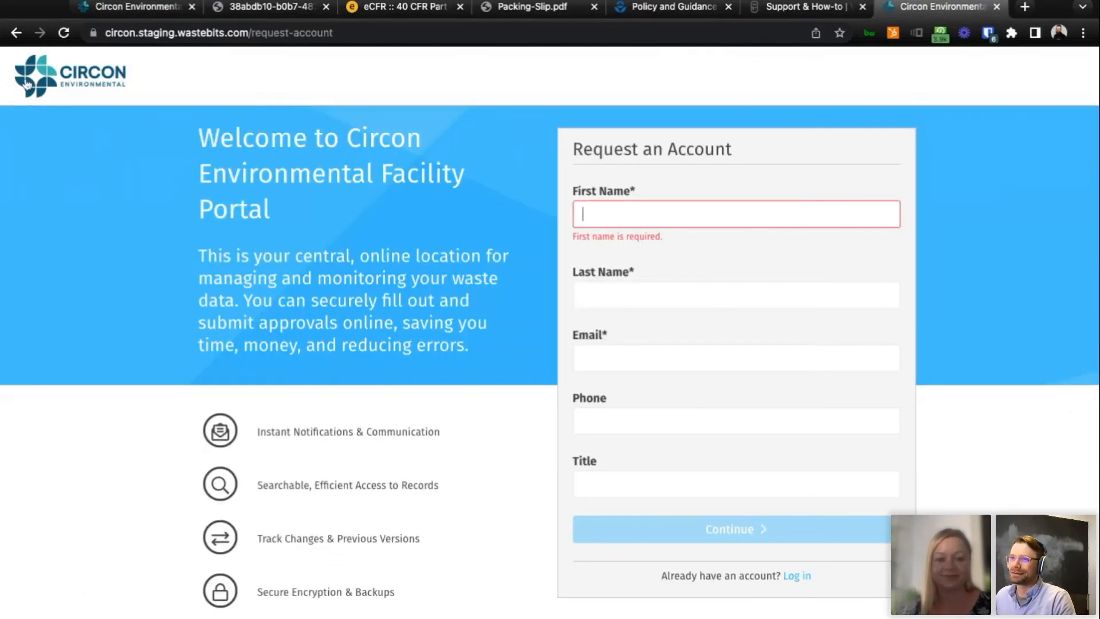
{"action": "left_click", "coordinate": [16, 33]}
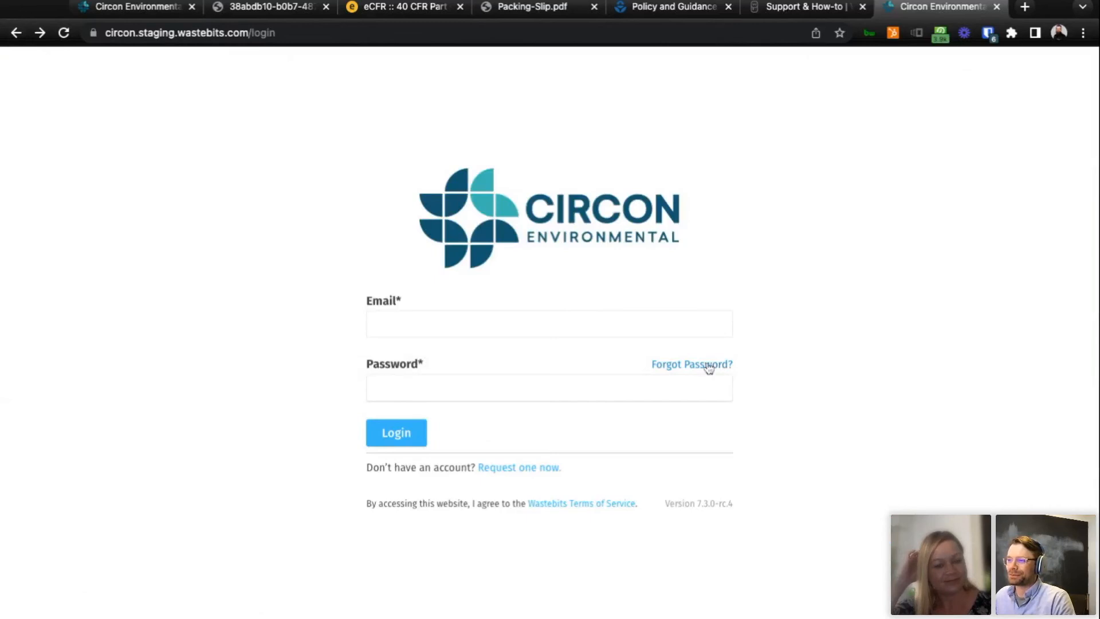
Return to the portal's requests page and look through the client authorization requests.
{"action": "left_click", "coordinate": [125, 15]}
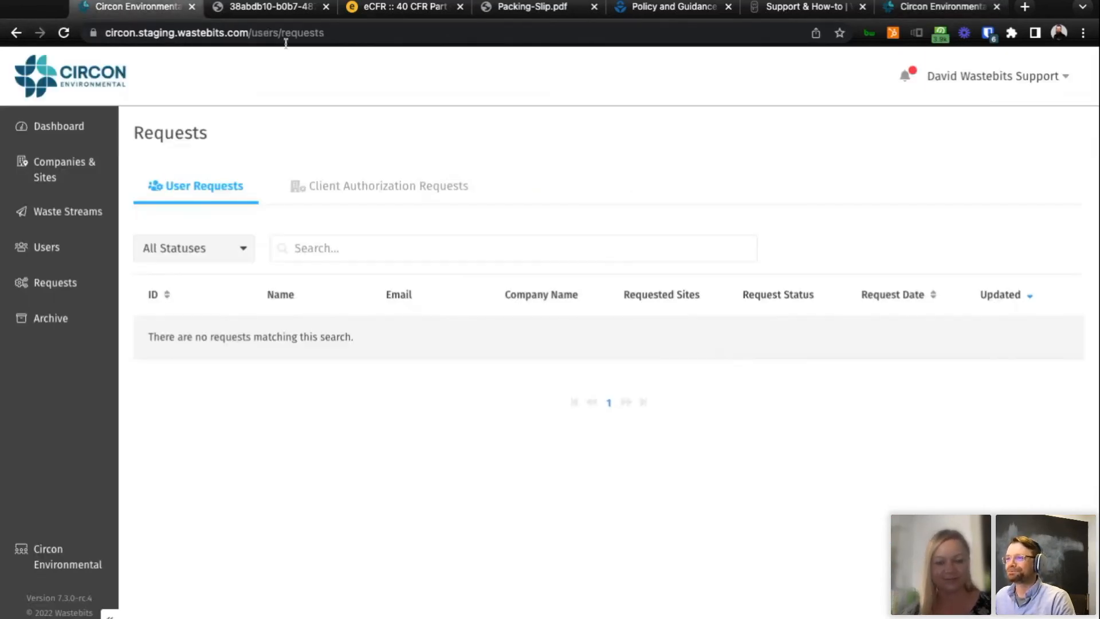
{"action": "left_click", "coordinate": [370, 192]}
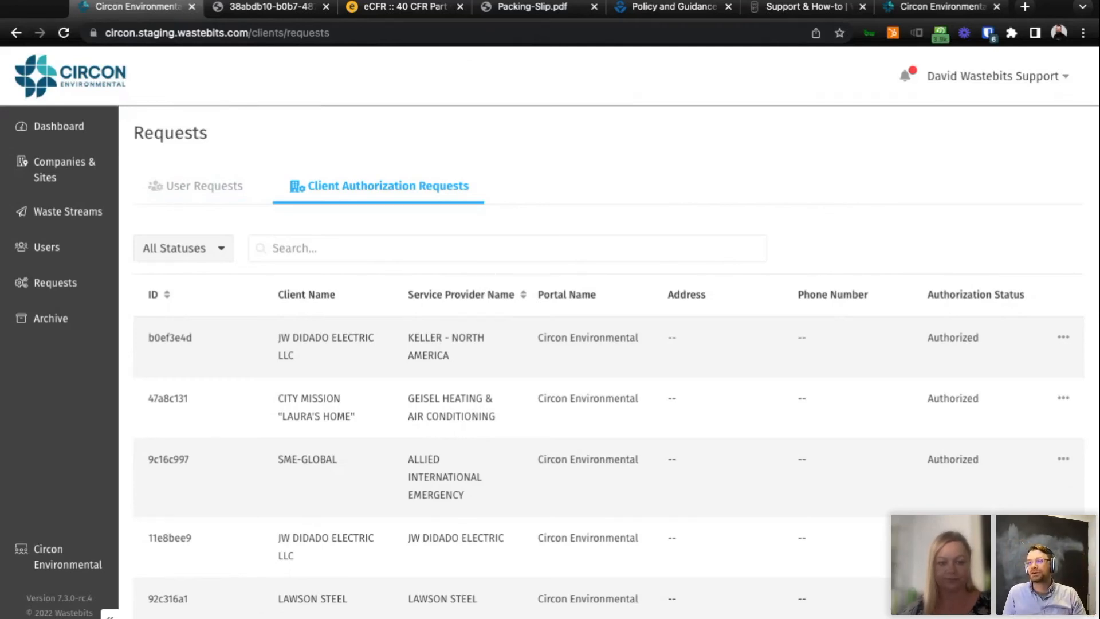
{"action": "scroll", "coordinate": [786, 334], "scroll_direction": "down", "scroll_amount": 10}
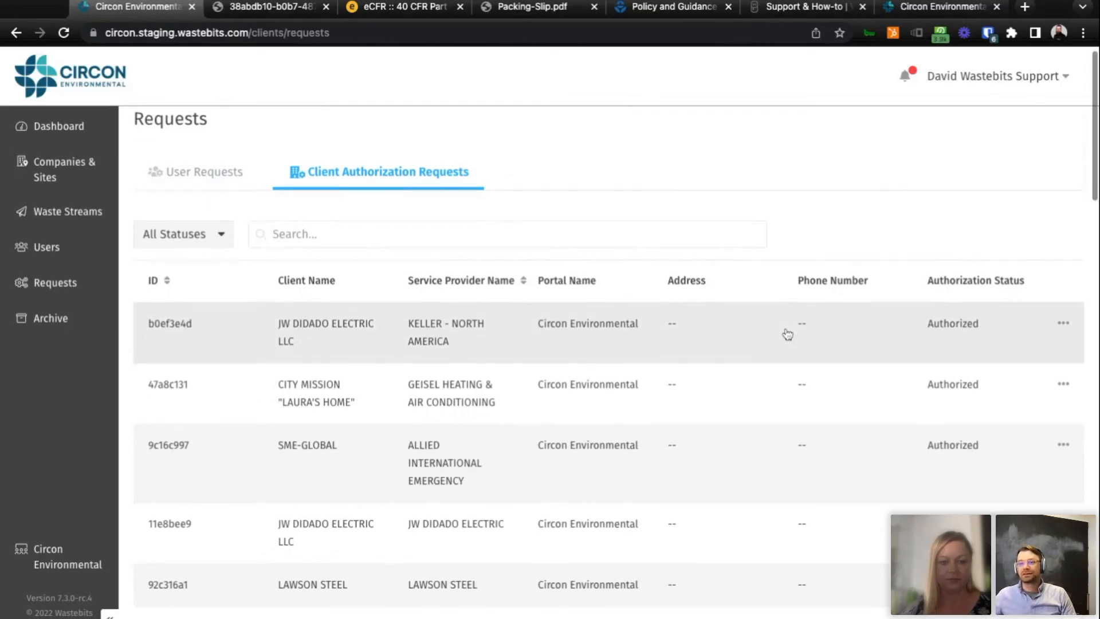
Look through the client authorization requests and open the company details of JW DIDADO ELECTRIC LLC from its KELLER - NORTH AMERICA request.
{"action": "scroll", "coordinate": [778, 384], "scroll_direction": "down", "scroll_amount": 5}
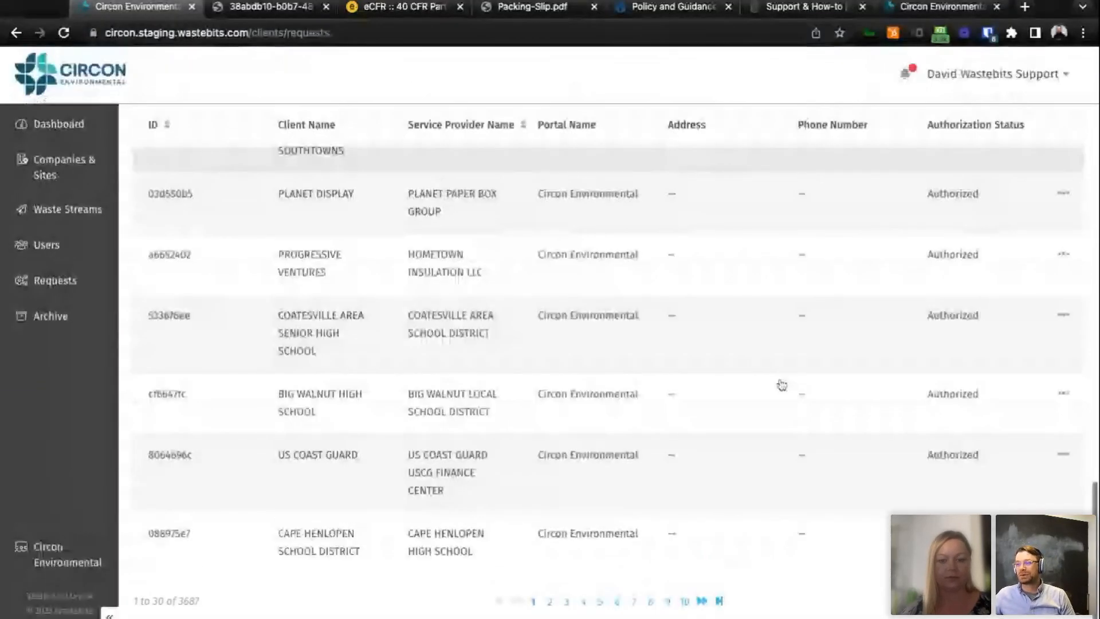
{"action": "scroll", "coordinate": [779, 385], "scroll_direction": "up", "scroll_amount": 15}
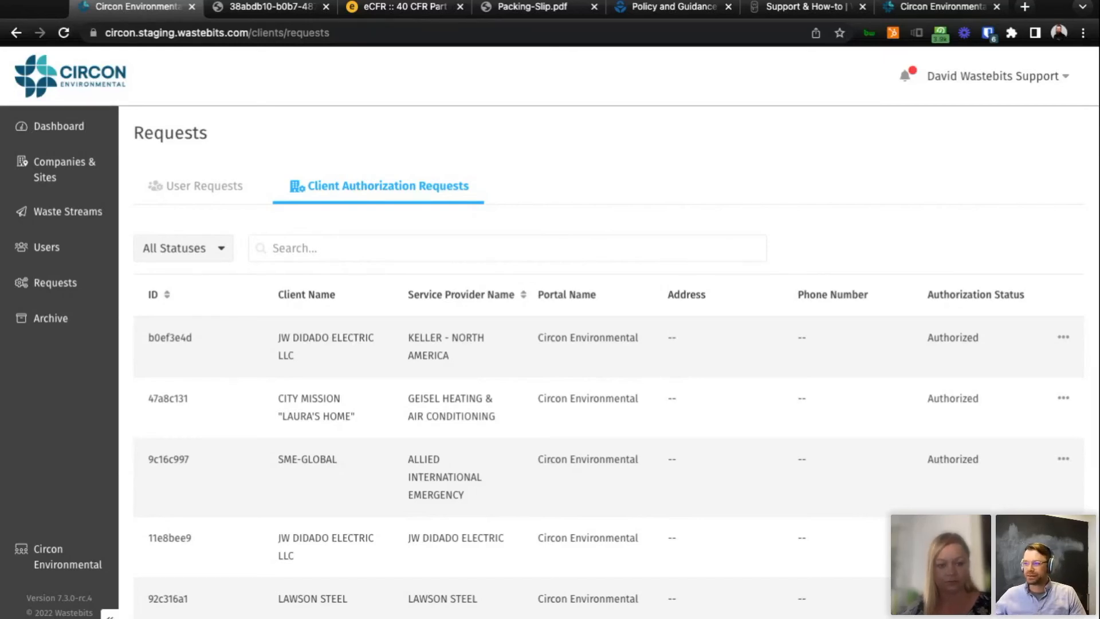
{"action": "left_click", "coordinate": [813, 362]}
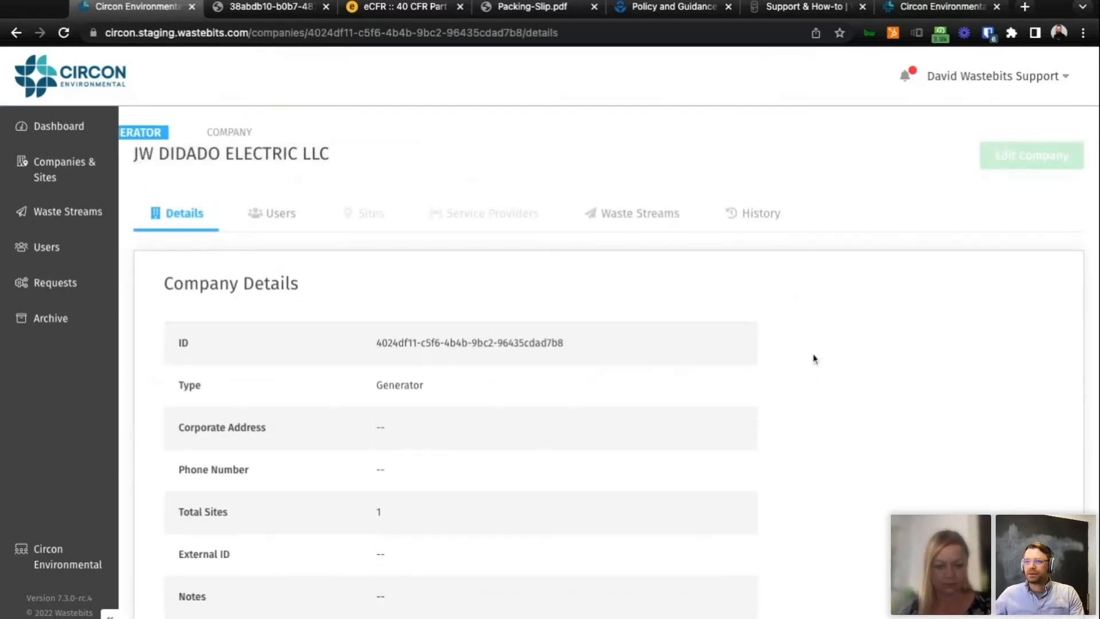
Return to the client authorization requests and view the actions available for the JW DIDADO ELECTRIC LLC request with KELLER - NORTH AMERICA.
{"action": "key", "text": "super+bracketleft"}
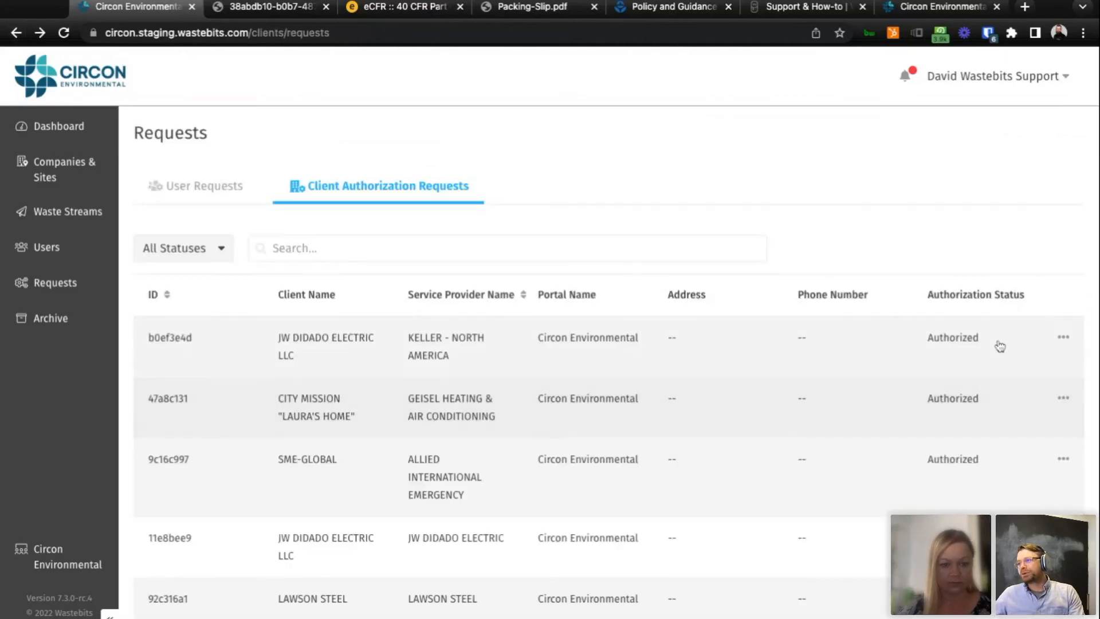
{"action": "left_click", "coordinate": [1064, 336]}
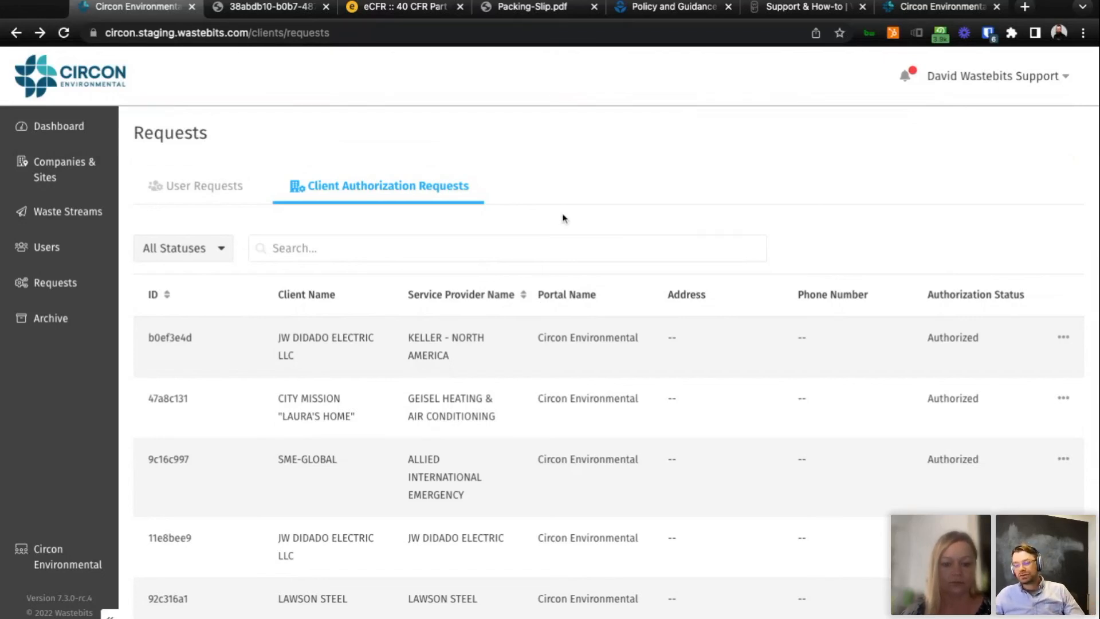
{"action": "left_click", "coordinate": [1064, 337]}
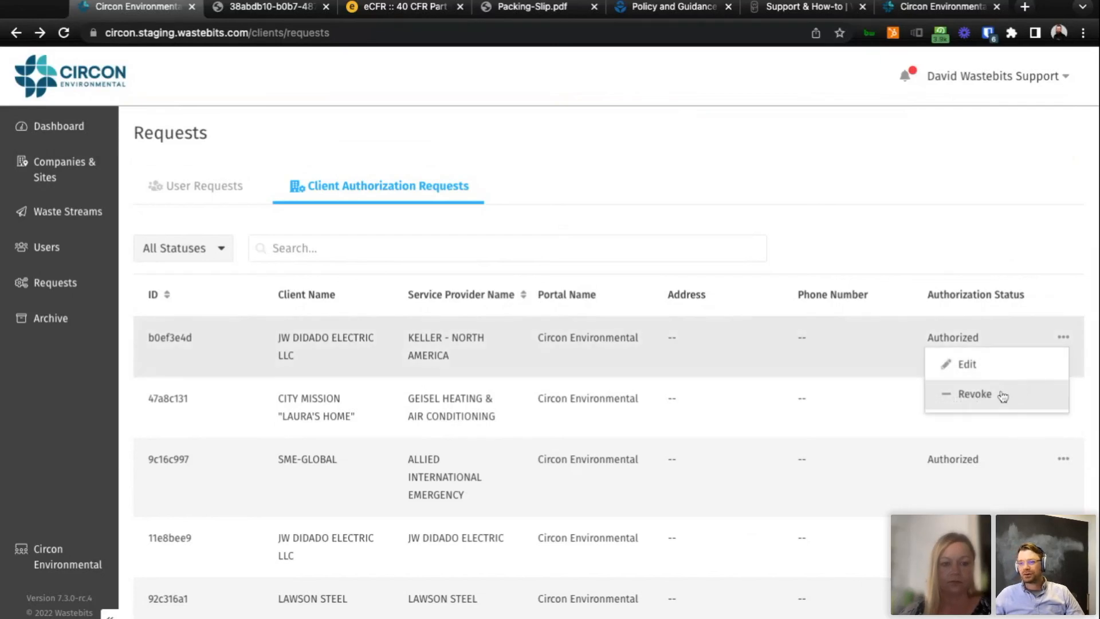
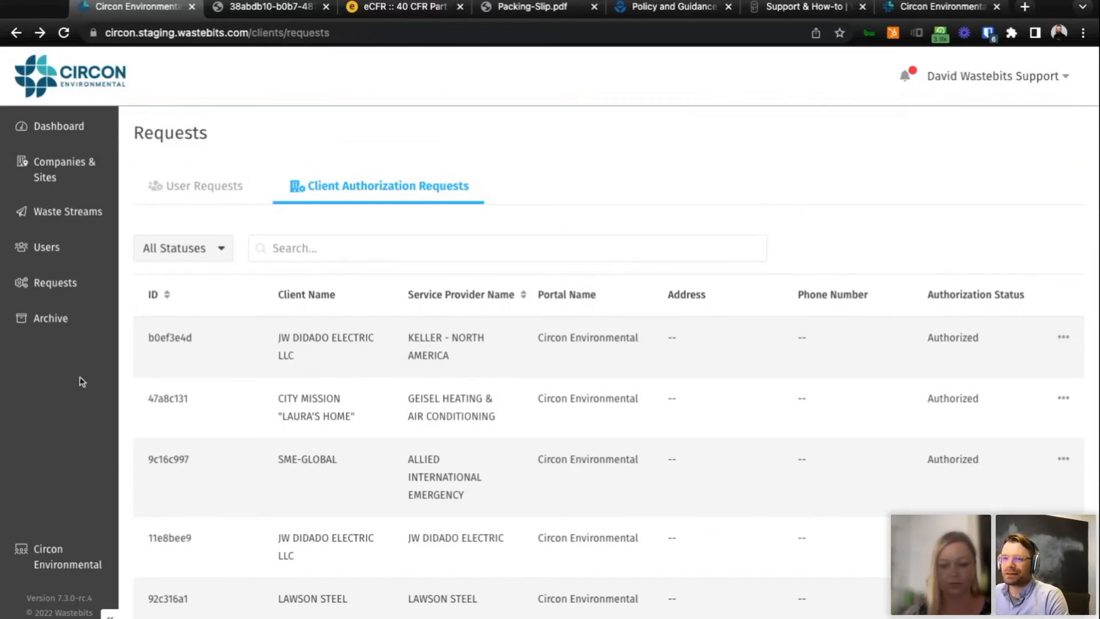
Check the archive, return to the waste streams, and archive New Profile Dirt with the reason "Test".
{"action": "left_click", "coordinate": [56, 326]}
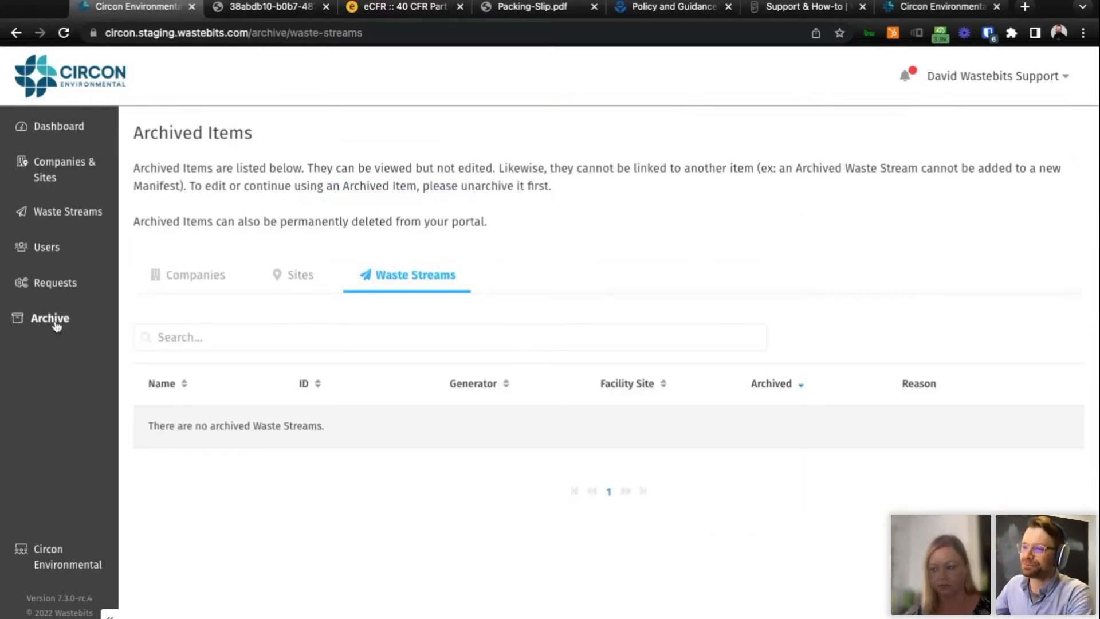
{"action": "left_click", "coordinate": [76, 211]}
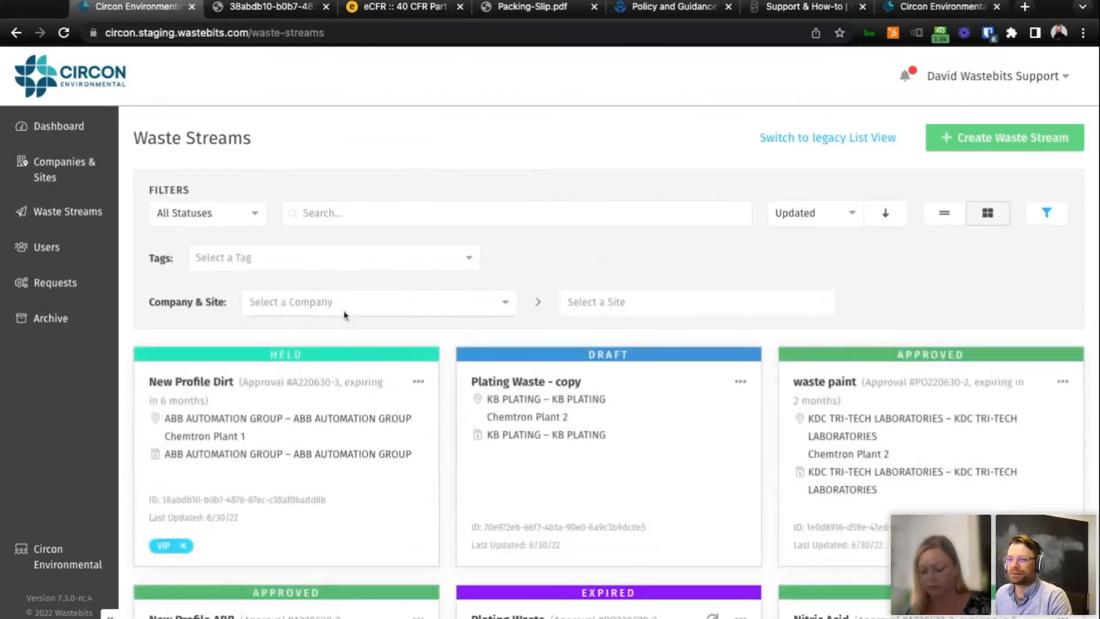
{"action": "left_click", "coordinate": [415, 384]}
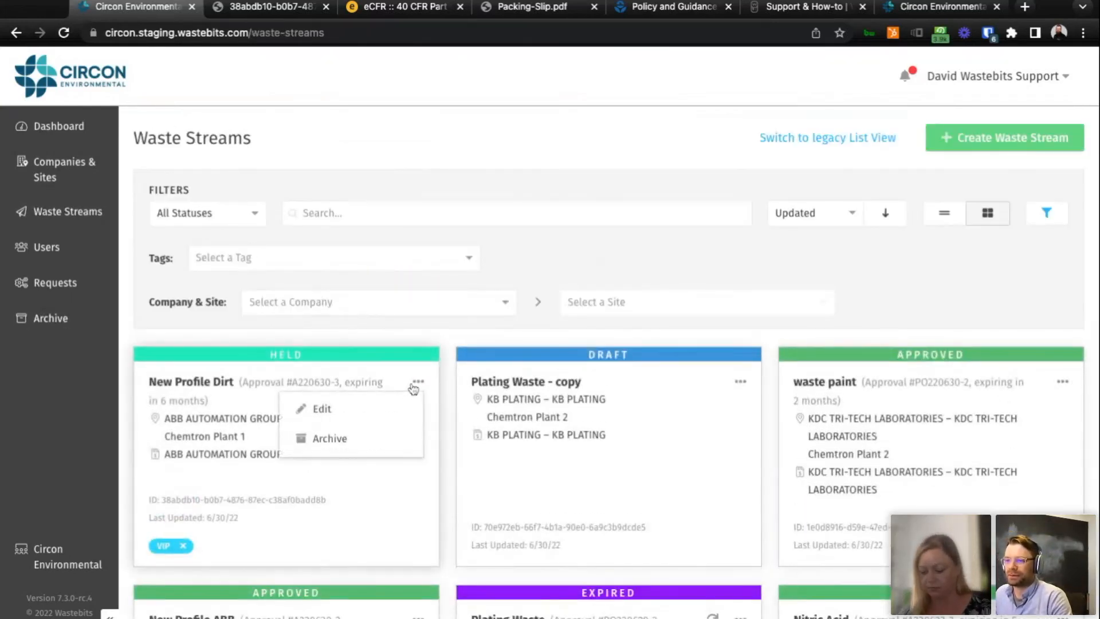
{"action": "left_click", "coordinate": [367, 446]}
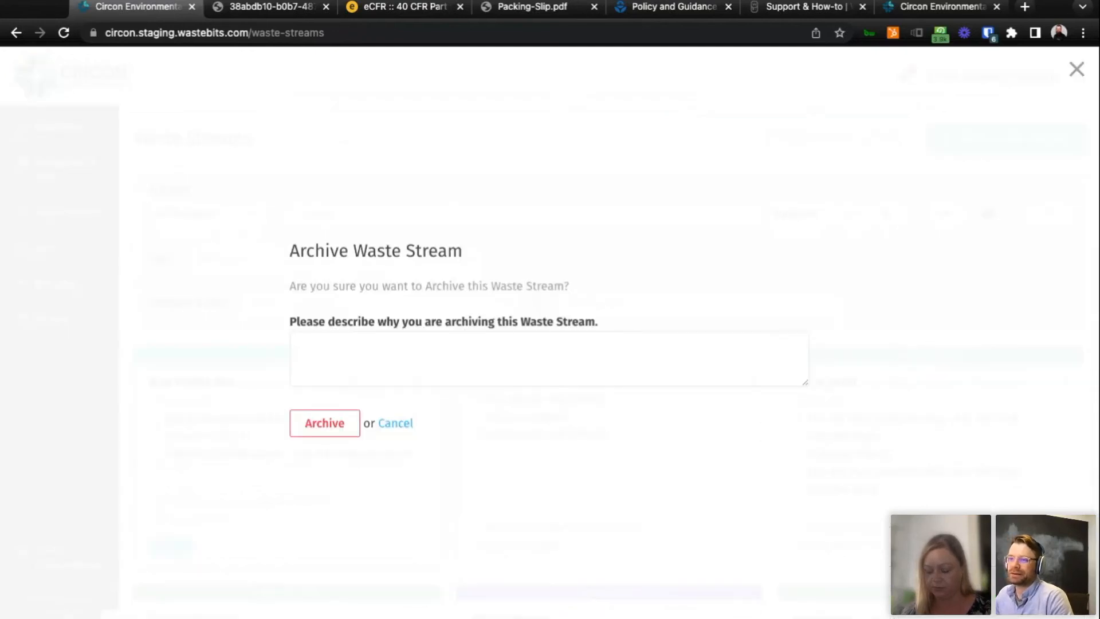
{"action": "type", "text": "Test"}
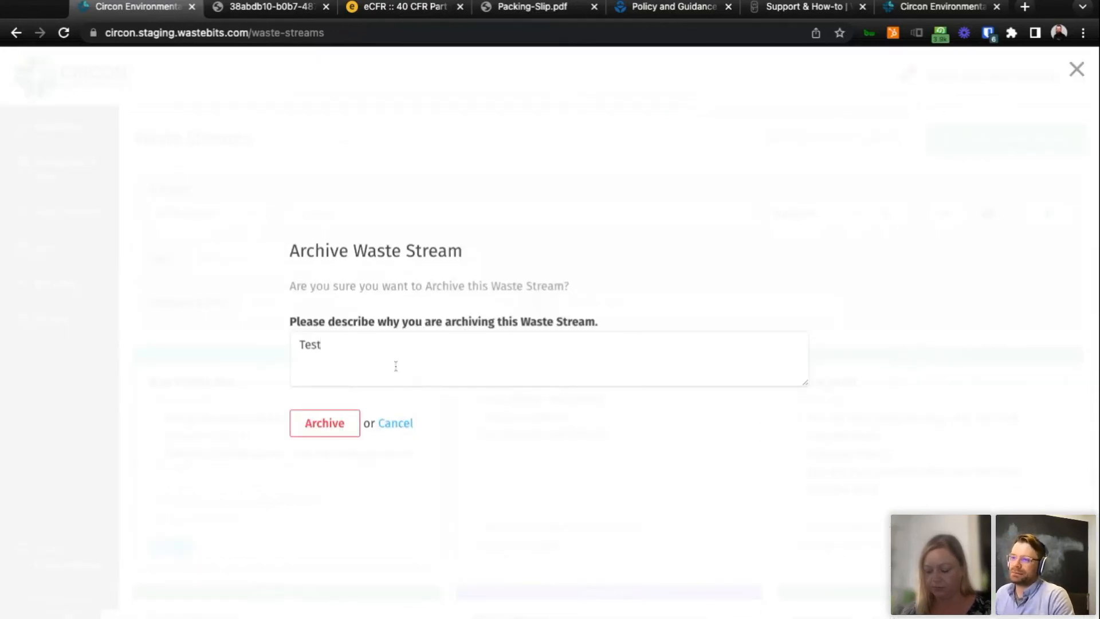
{"action": "left_click", "coordinate": [331, 437]}
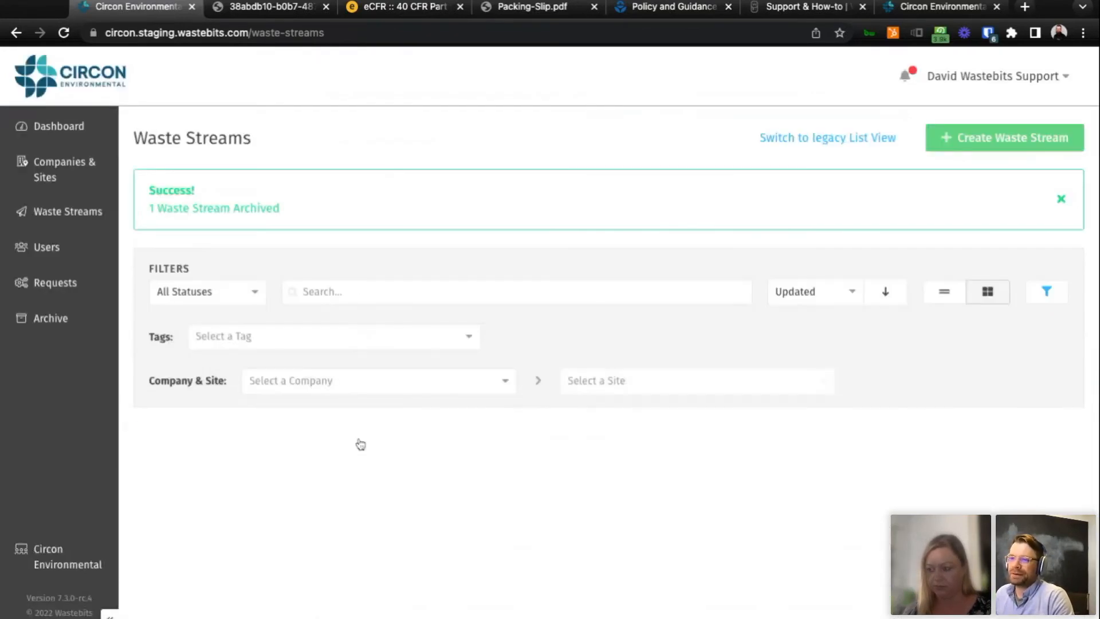
Open the archived waste streams and view the actions available for New Profile Dirt.
{"action": "left_click", "coordinate": [66, 322]}
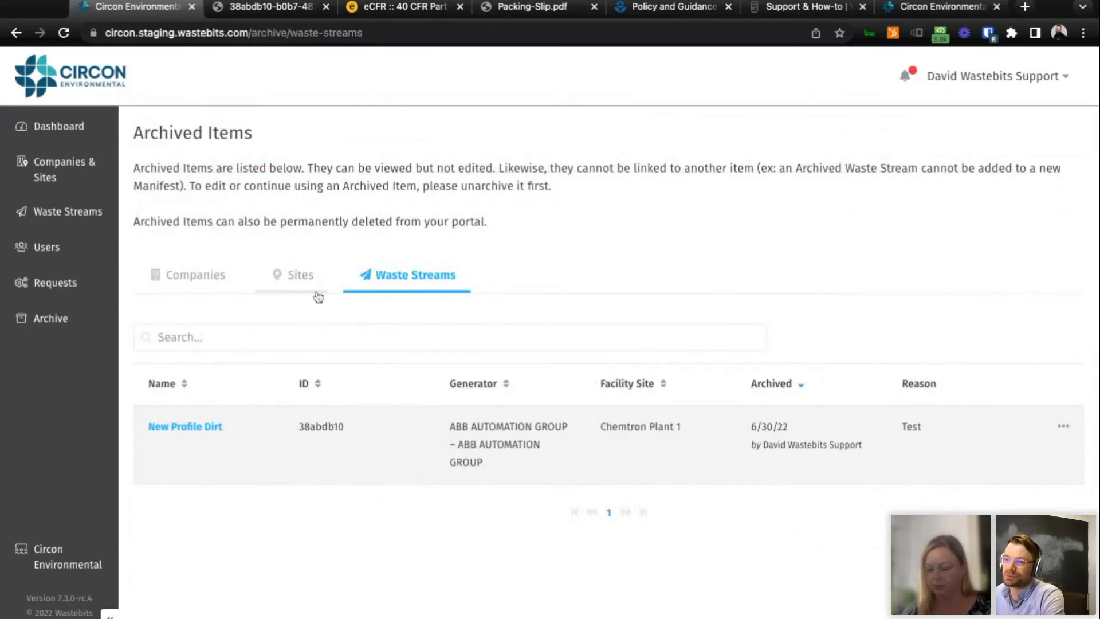
{"action": "left_click", "coordinate": [1064, 427]}
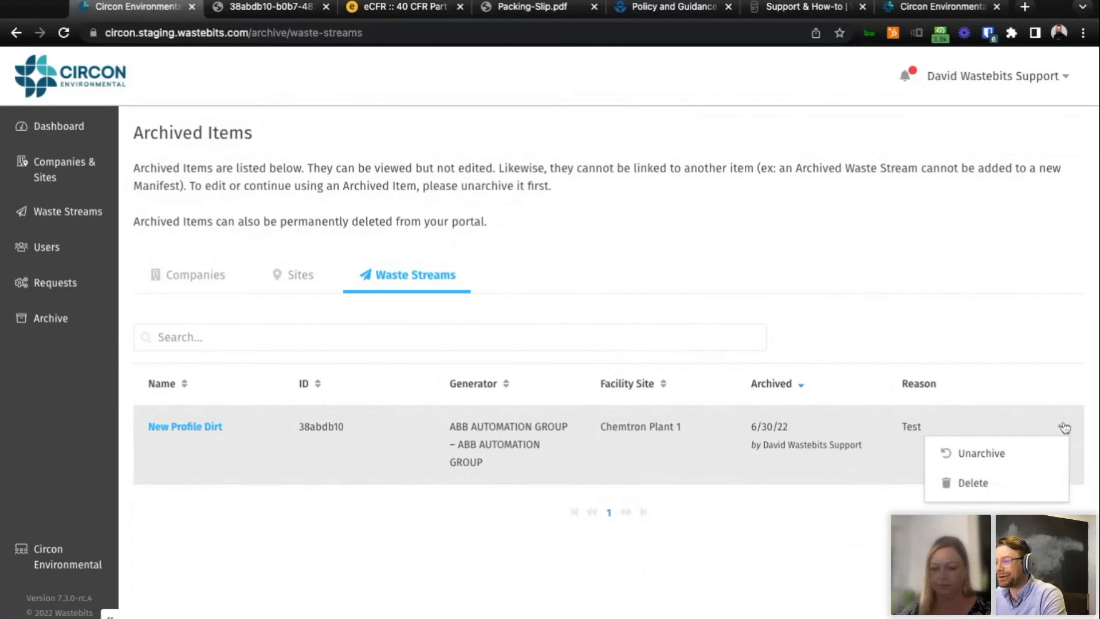
{"action": "left_click", "coordinate": [982, 459]}
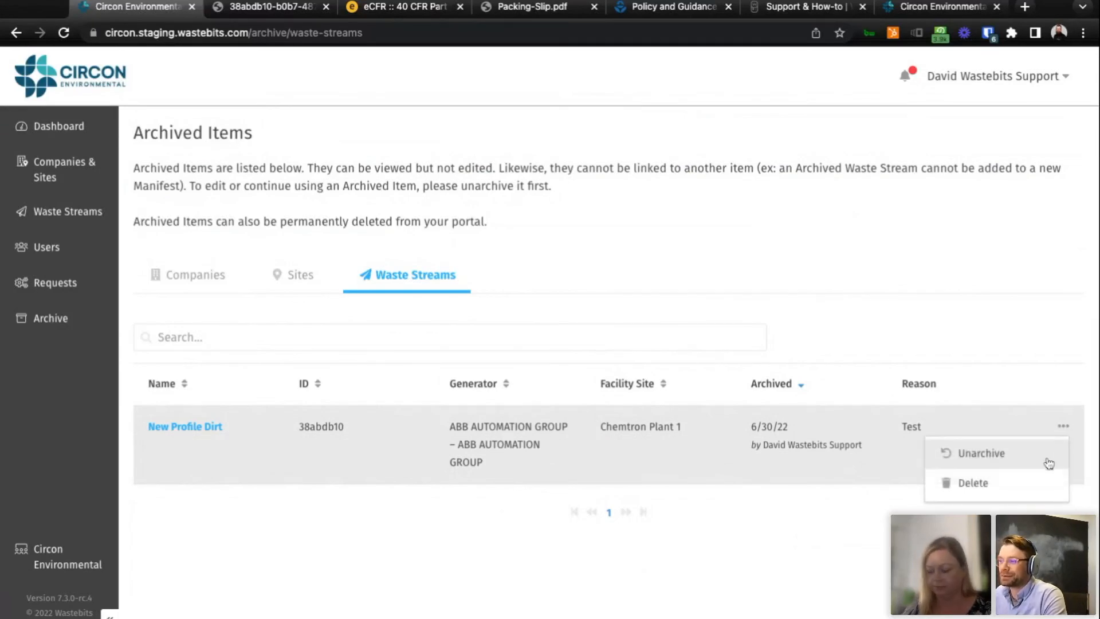
{"action": "mouse_move", "coordinate": [1060, 429]}
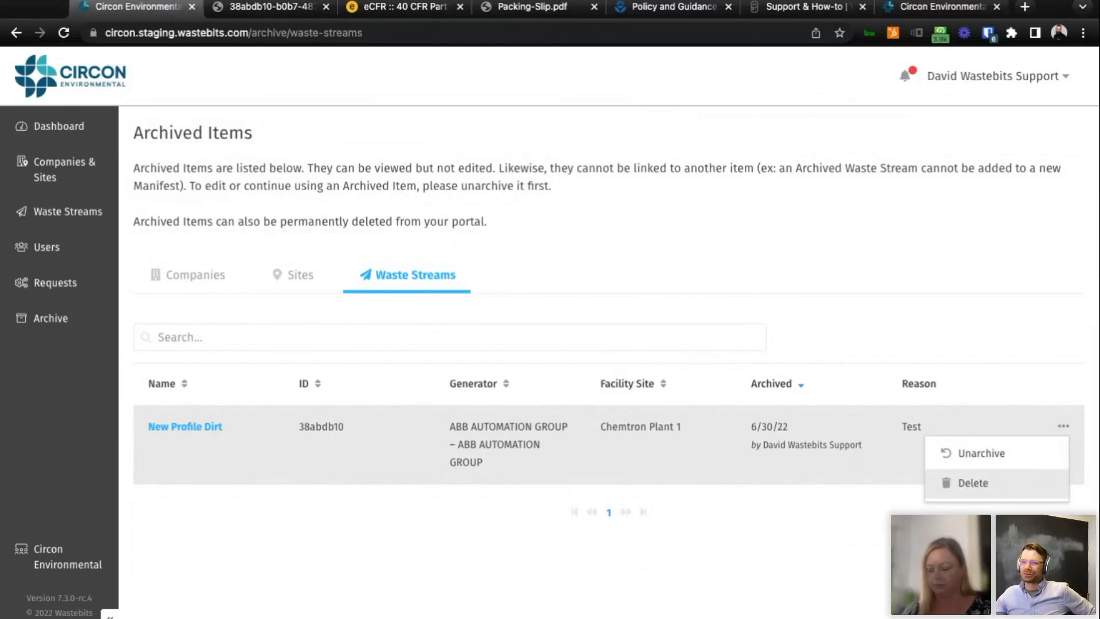
{"action": "left_click", "coordinate": [922, 335]}
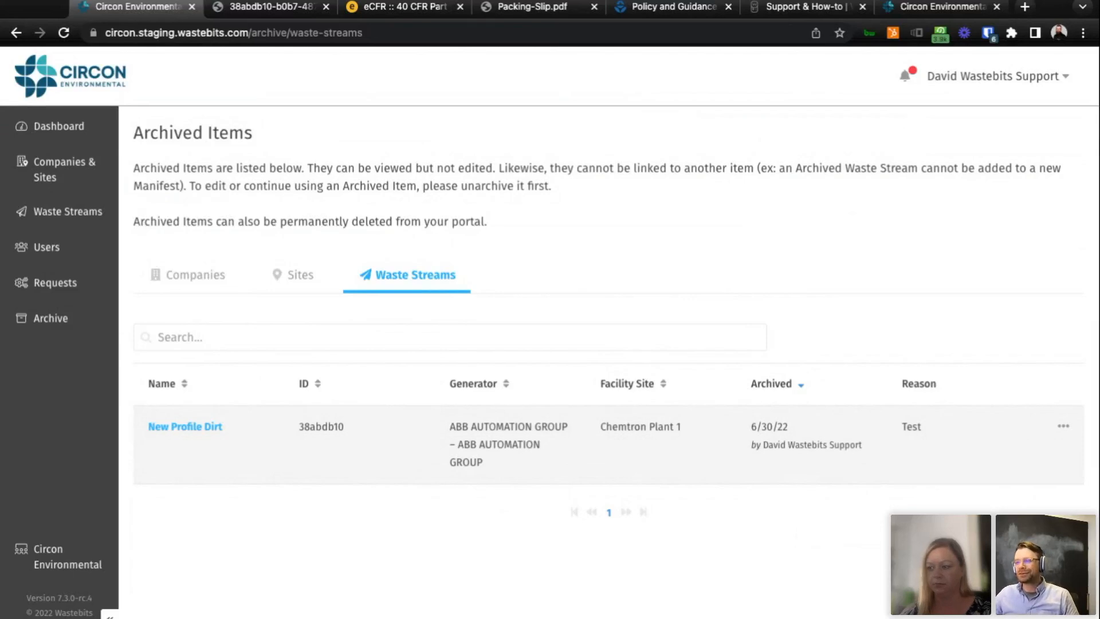
View the deletion form for the archived New Profile Dirt waste stream and cancel it.
{"action": "left_click", "coordinate": [1063, 426]}
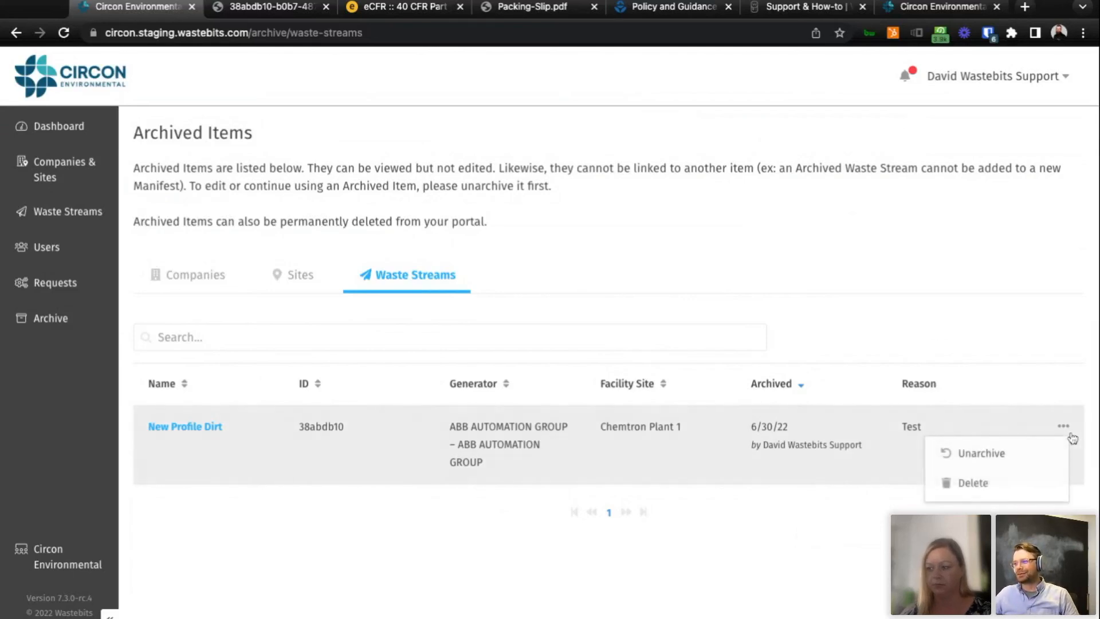
{"action": "left_click", "coordinate": [993, 490]}
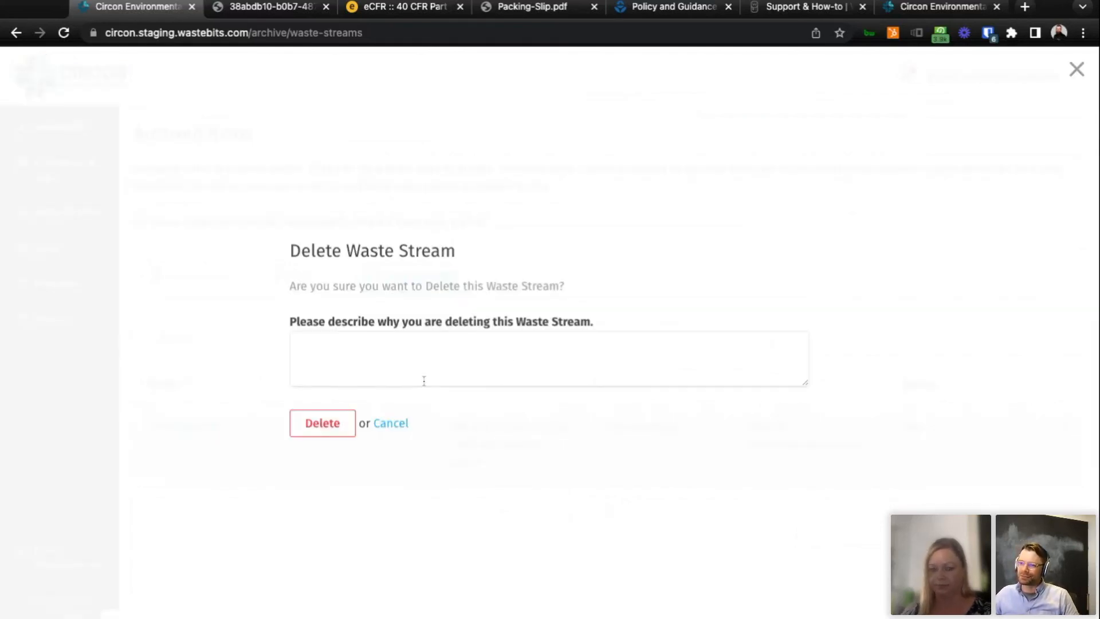
{"action": "left_click", "coordinate": [401, 430]}
{"action": "left_click", "coordinate": [1062, 426]}
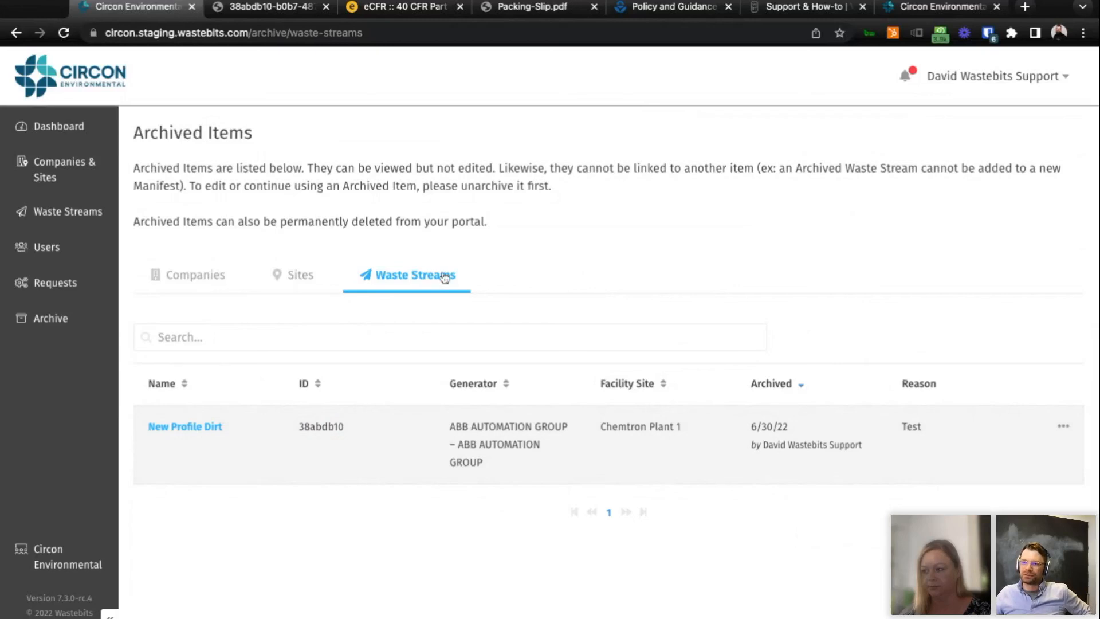
Look through the archived companies and sites, and return to the archived waste streams.
{"action": "left_click", "coordinate": [195, 278]}
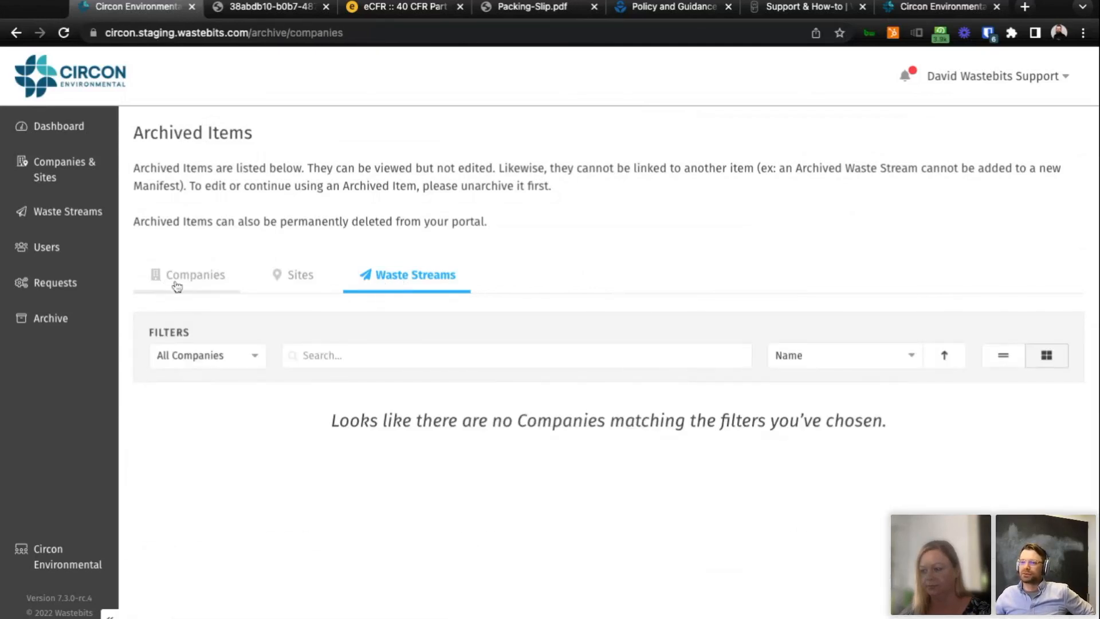
{"action": "left_click", "coordinate": [410, 283]}
{"action": "left_click", "coordinate": [290, 288]}
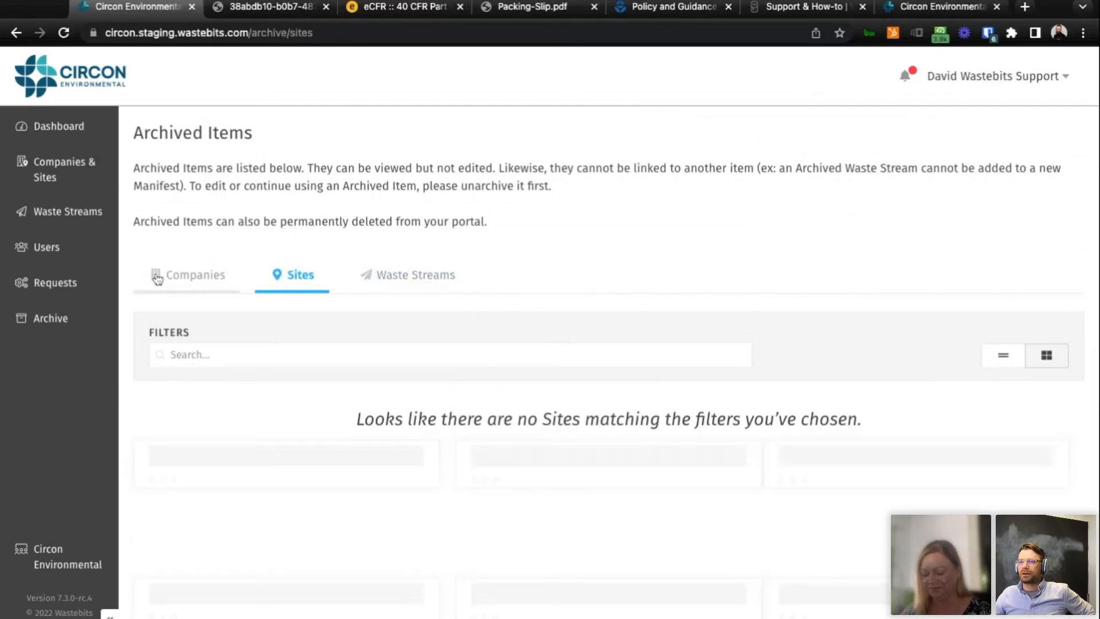
{"action": "left_click", "coordinate": [158, 278]}
{"action": "left_click", "coordinate": [462, 288]}
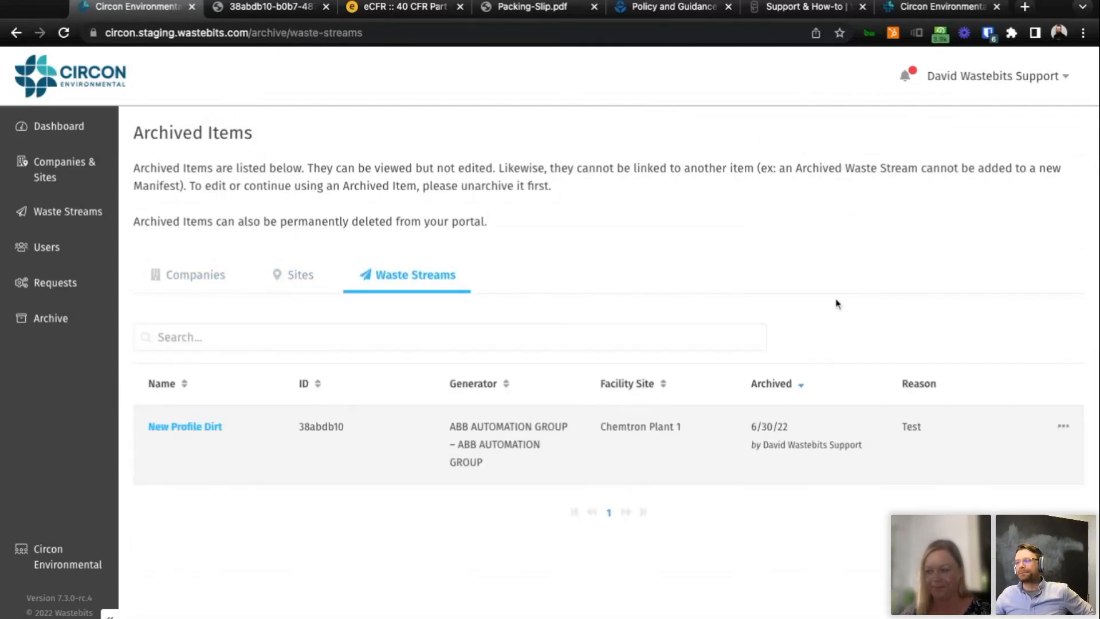
{"action": "left_click", "coordinate": [1064, 427]}
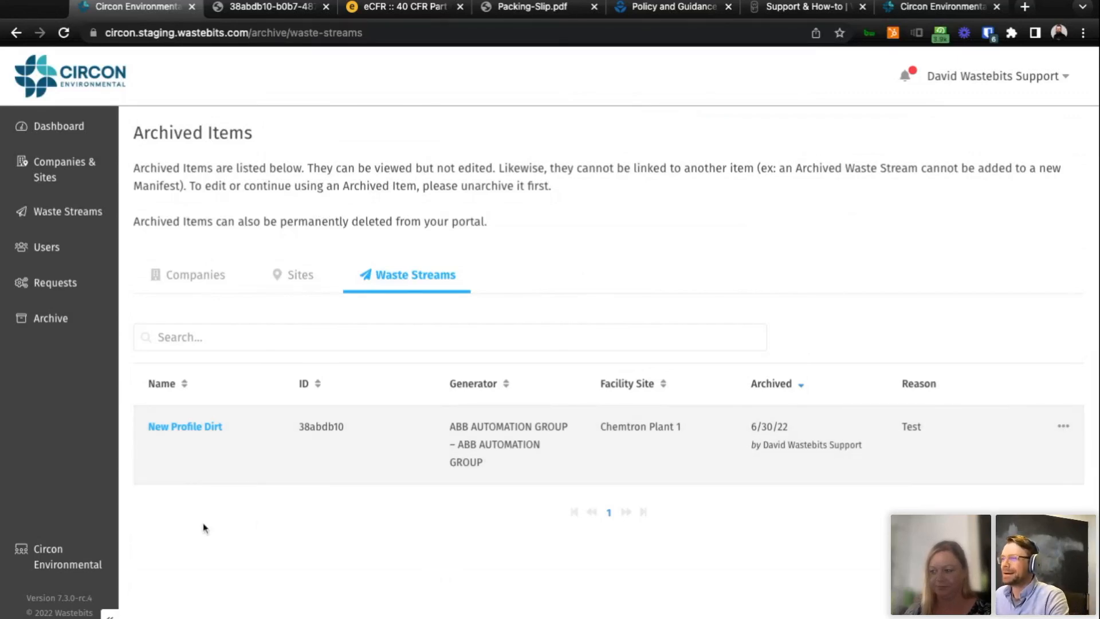
Open the Circon Environmental facility's company page and look through its company details.
{"action": "left_click", "coordinate": [69, 567]}
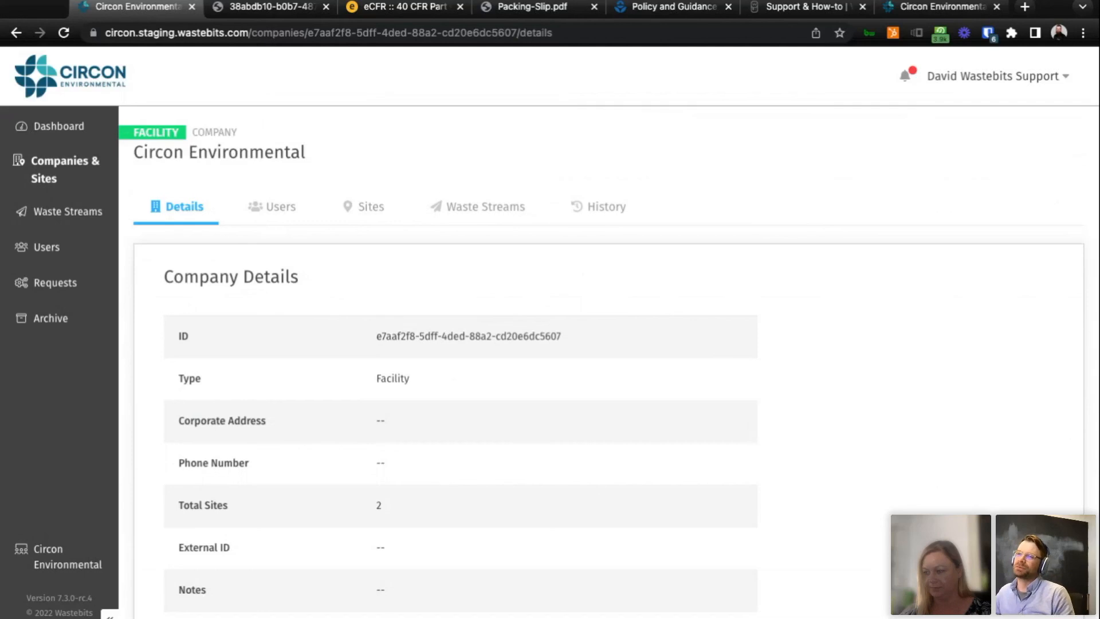
{"action": "scroll", "coordinate": [649, 462], "scroll_direction": "down", "scroll_amount": 1}
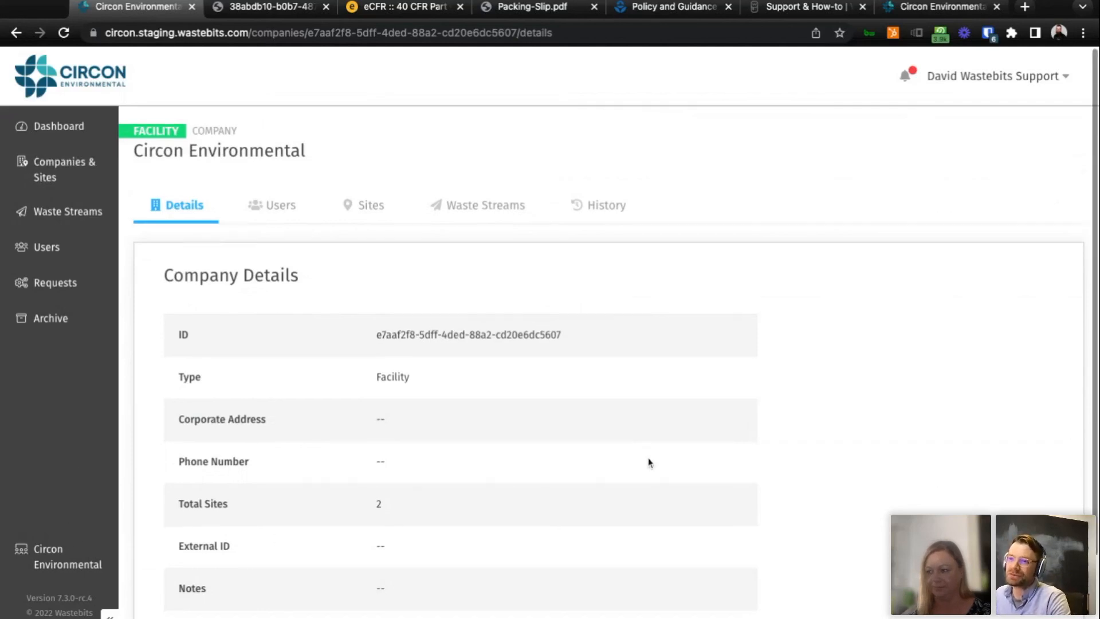
{"action": "scroll", "coordinate": [649, 462], "scroll_direction": "down", "scroll_amount": 2}
{"action": "scroll", "coordinate": [650, 462], "scroll_direction": "up", "scroll_amount": 2}
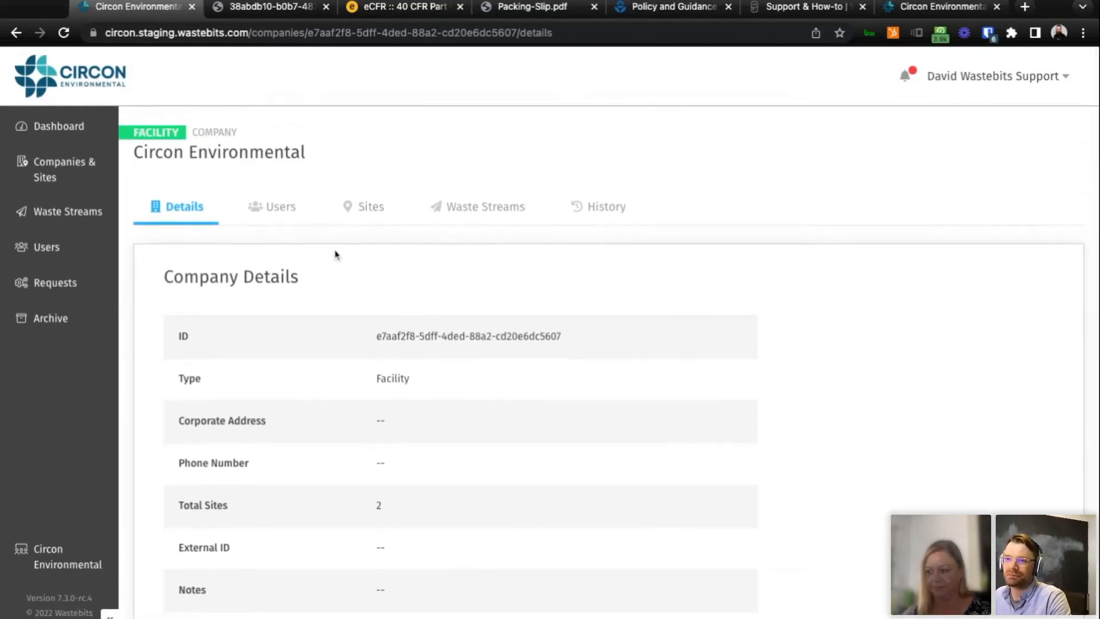
Review the Circon Environmental company's users, sites and waste streams, ending on its list of sites.
{"action": "left_click", "coordinate": [283, 219]}
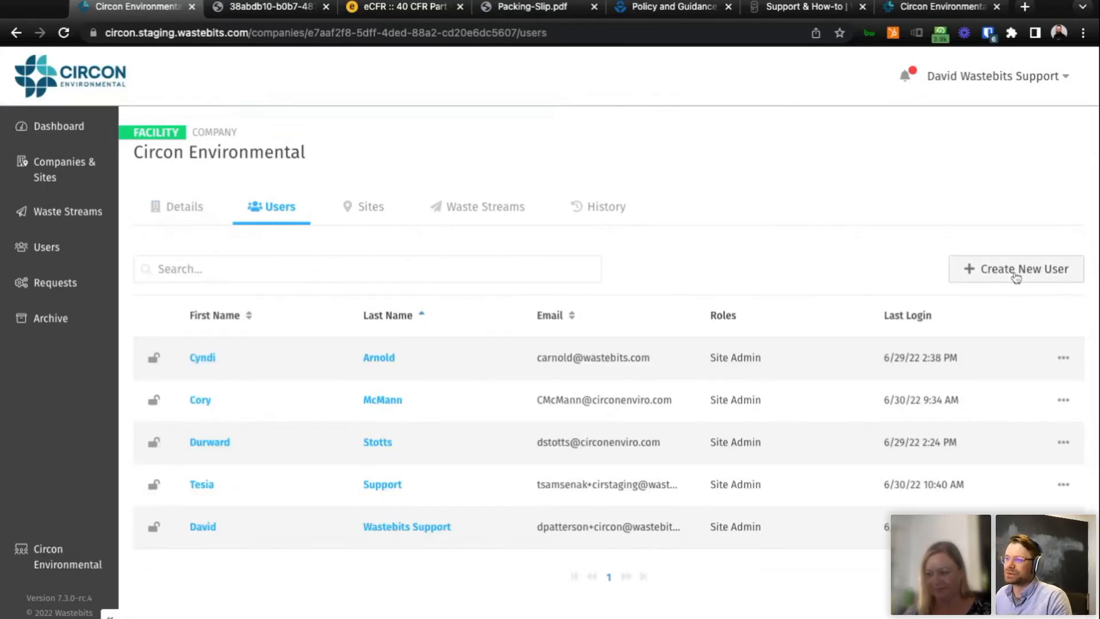
{"action": "left_click", "coordinate": [371, 208]}
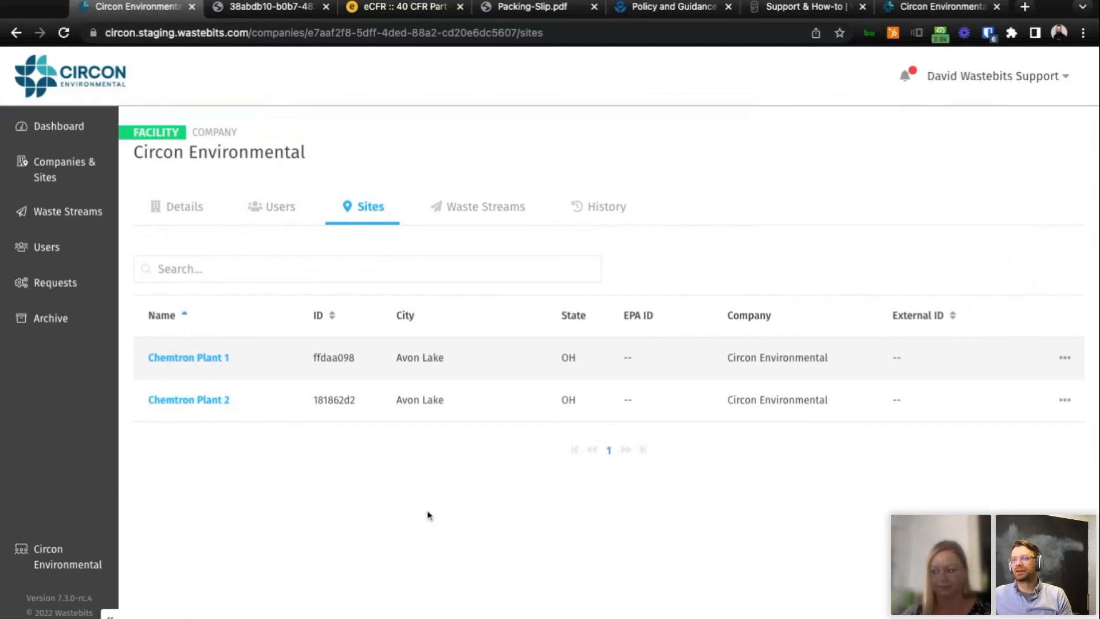
{"action": "left_click", "coordinate": [490, 217]}
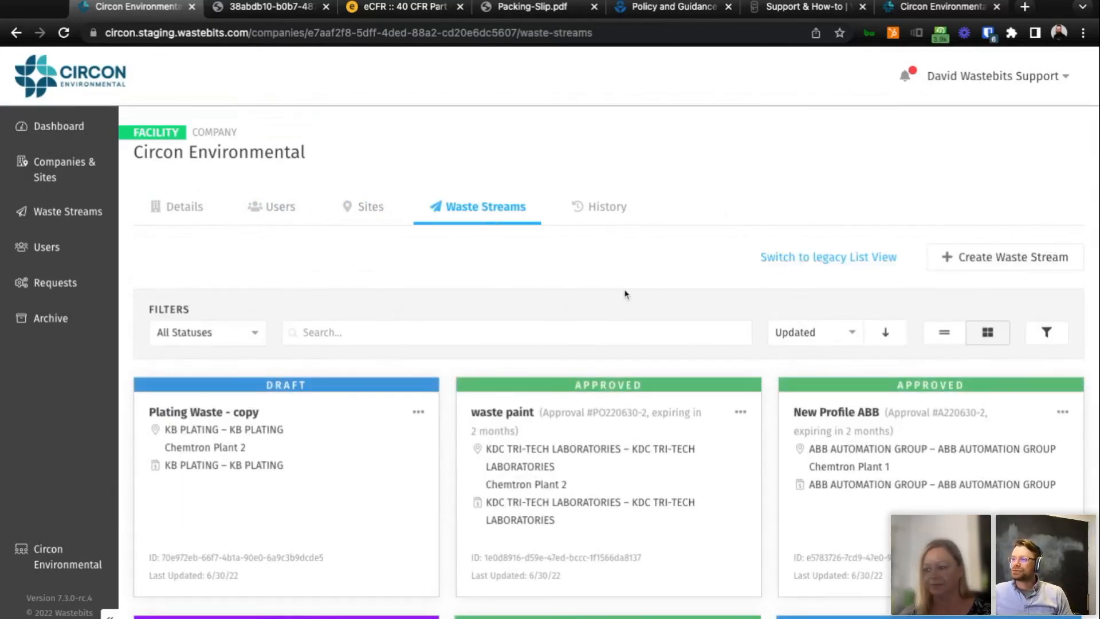
{"action": "left_click", "coordinate": [358, 219]}
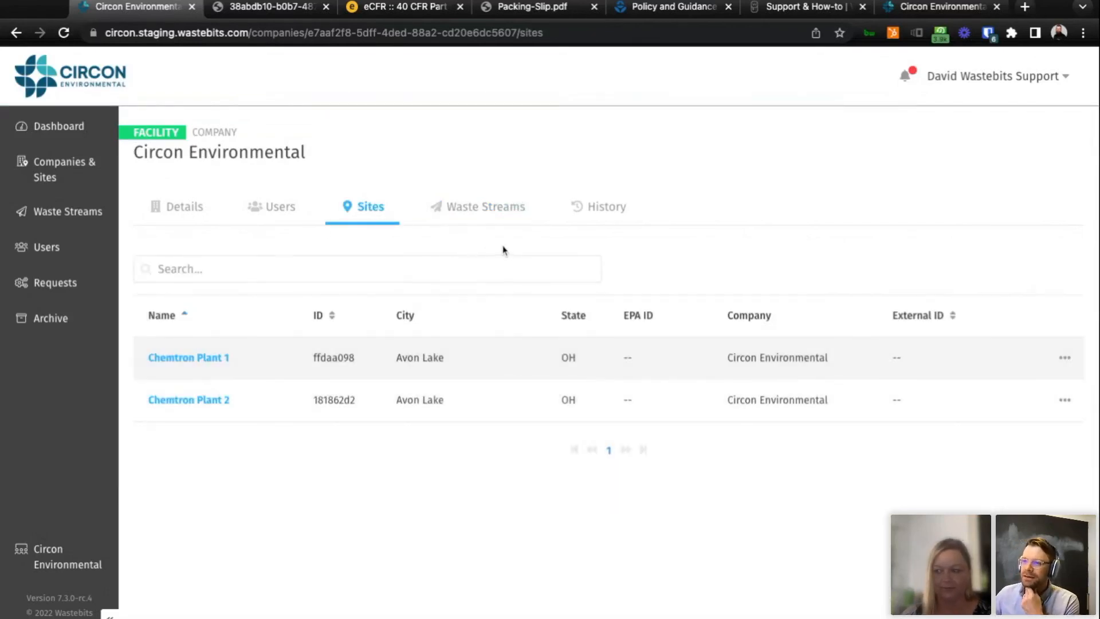
Open the Chemtron Plant 1 site and view its waste streams.
{"action": "left_click", "coordinate": [219, 361]}
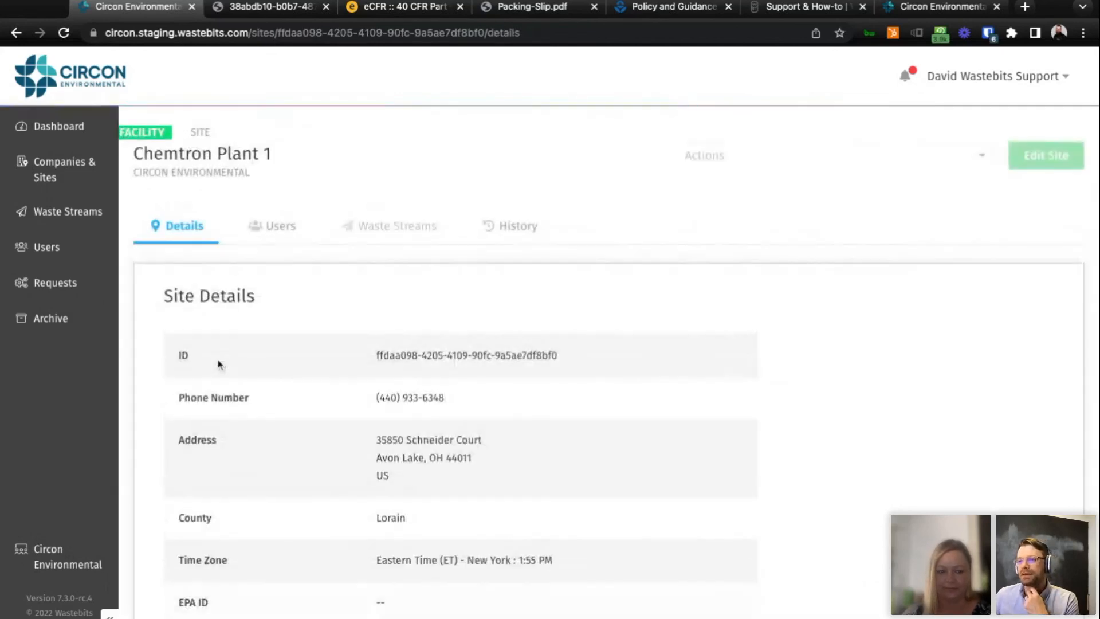
{"action": "left_click", "coordinate": [374, 231]}
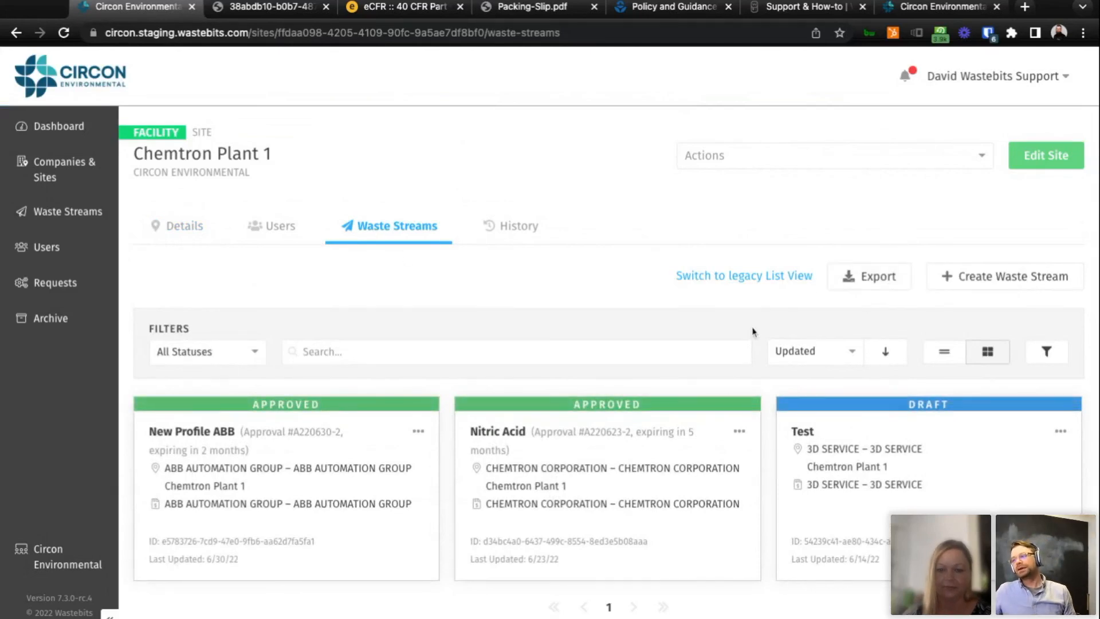
{"action": "scroll", "coordinate": [865, 452], "scroll_direction": "down", "scroll_amount": 1}
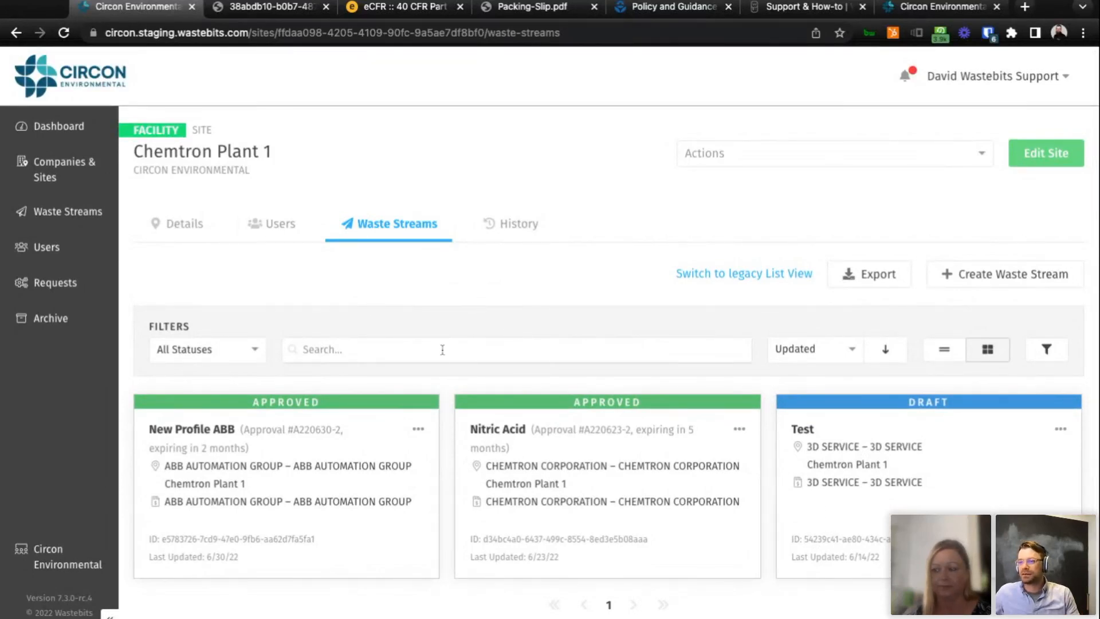
Search the Chemtron Plant 1 waste streams for "acid" and clear the search.
{"action": "left_click", "coordinate": [304, 349]}
{"action": "type", "text": "acid"}
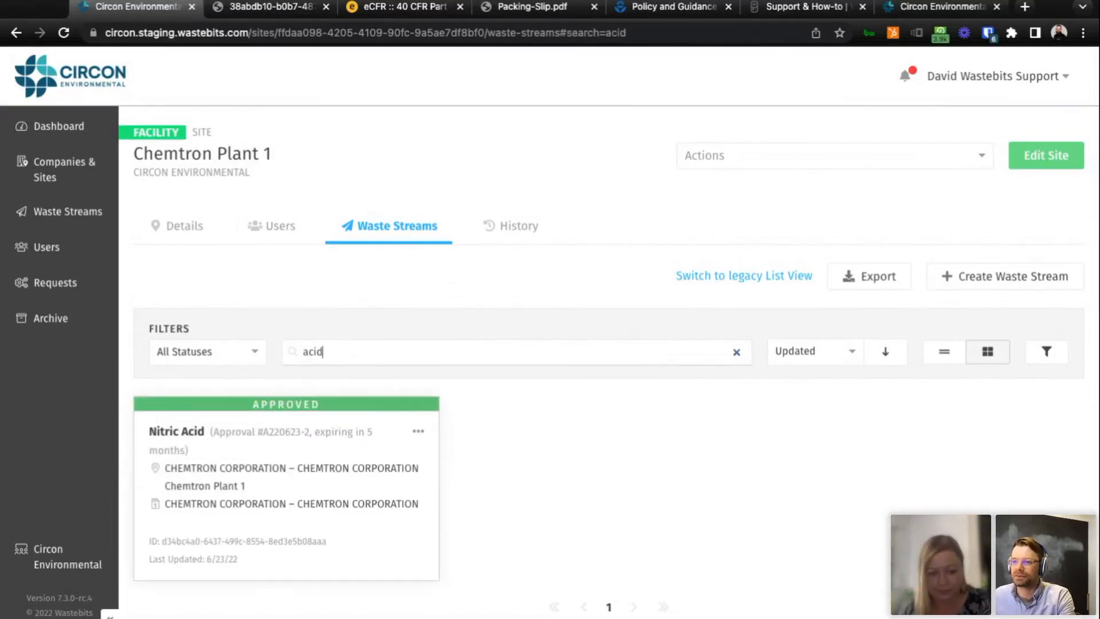
{"action": "left_click", "coordinate": [736, 352]}
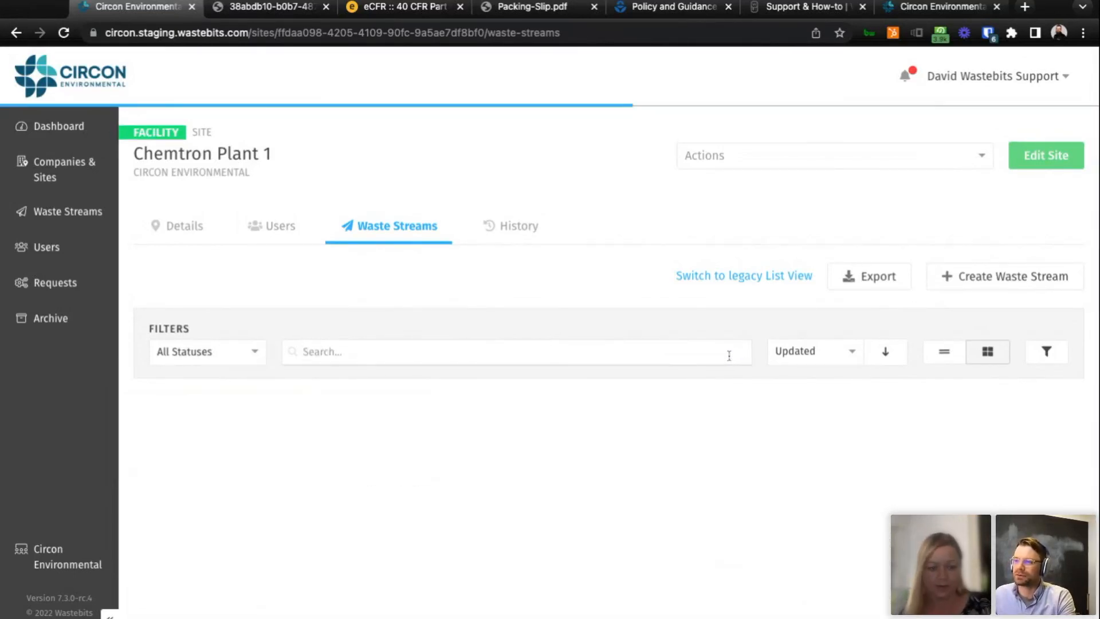
Show the additional tag filter for the Chemtron Plant 1 waste streams and look over the list.
{"action": "left_click", "coordinate": [1041, 357]}
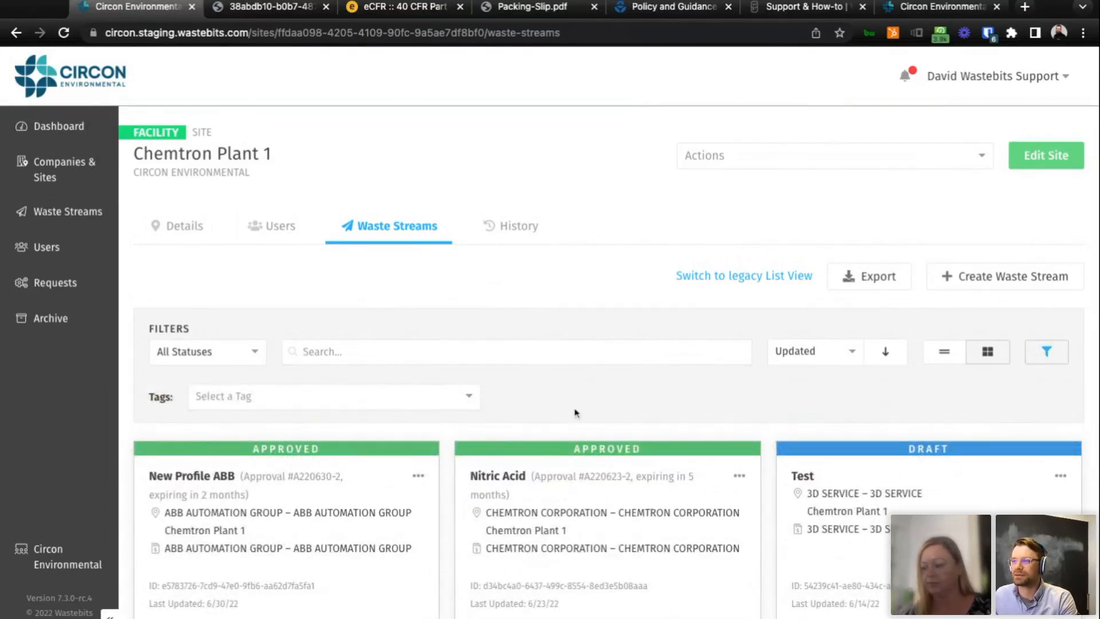
{"action": "scroll", "coordinate": [674, 416], "scroll_direction": "down", "scroll_amount": 1}
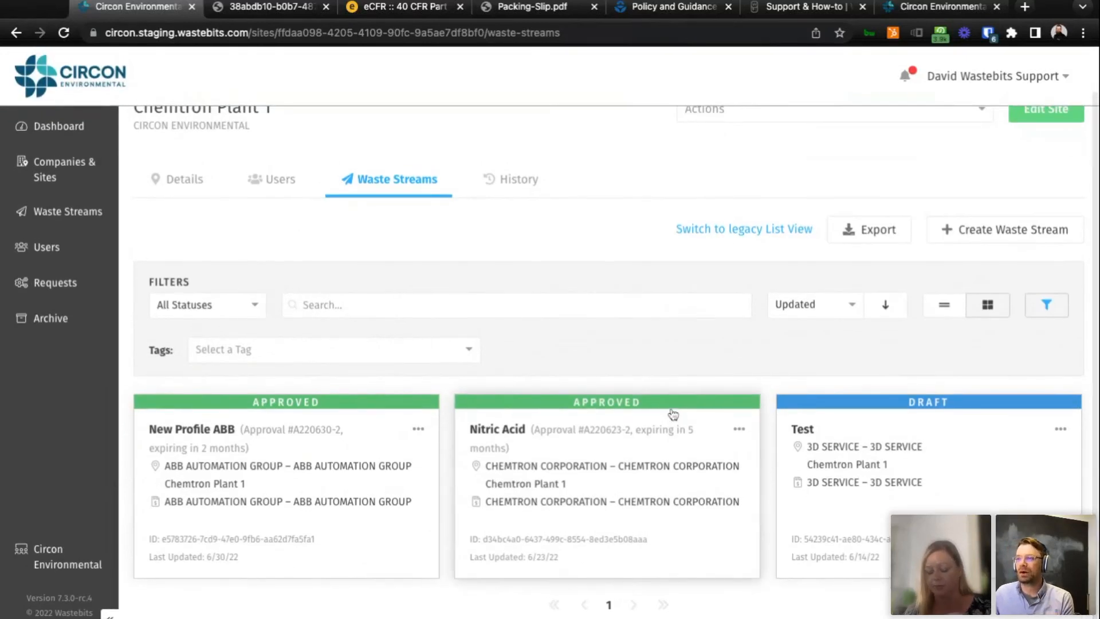
{"action": "scroll", "coordinate": [674, 413], "scroll_direction": "up", "scroll_amount": 1}
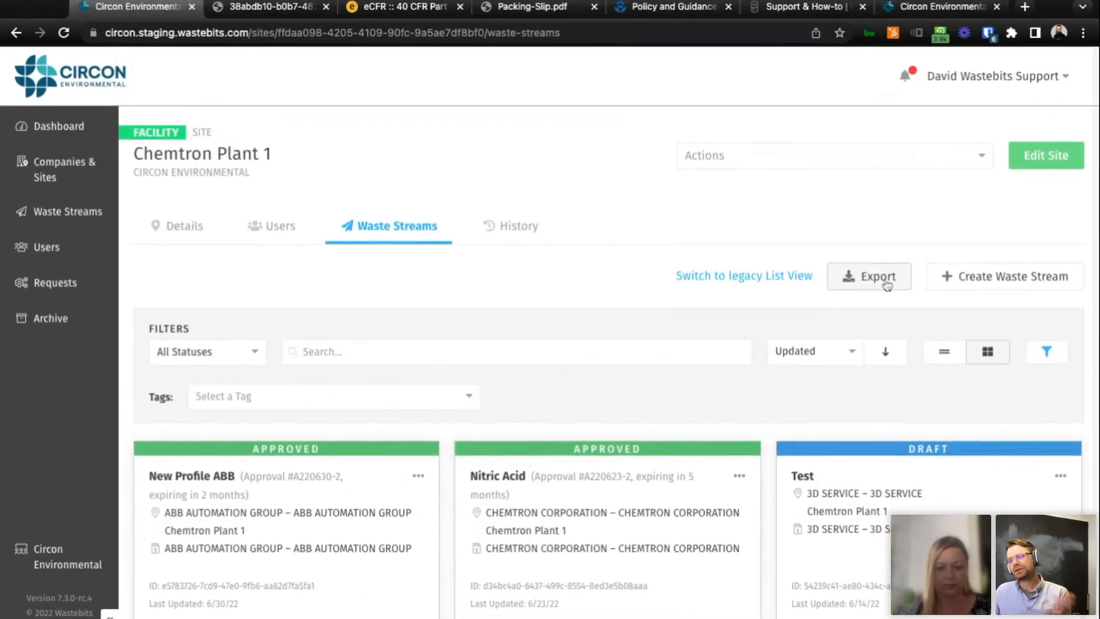
Review the export fields for the Chemtron Plant 1 waste streams, exclude Facility Site ID, and cancel the export.
{"action": "left_click", "coordinate": [883, 277]}
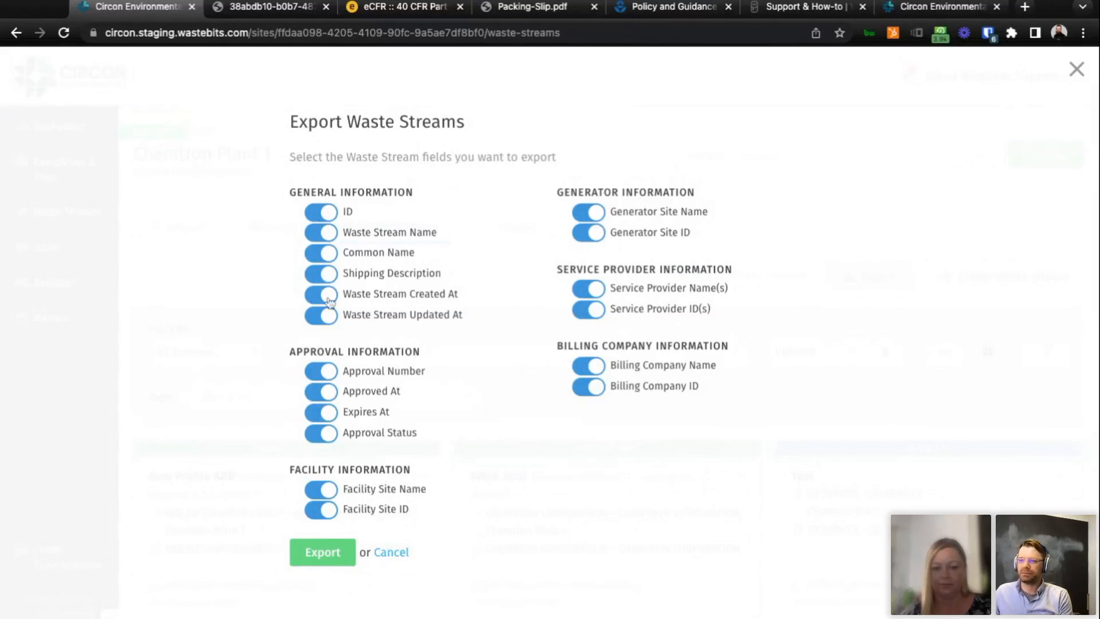
{"action": "left_click", "coordinate": [328, 513]}
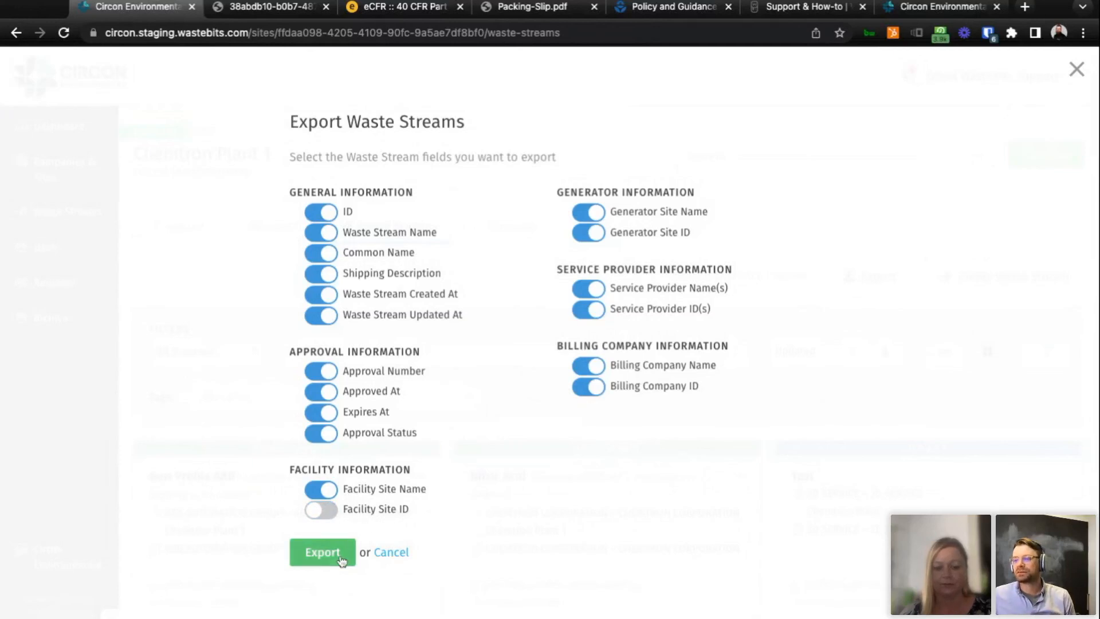
{"action": "left_click", "coordinate": [389, 556]}
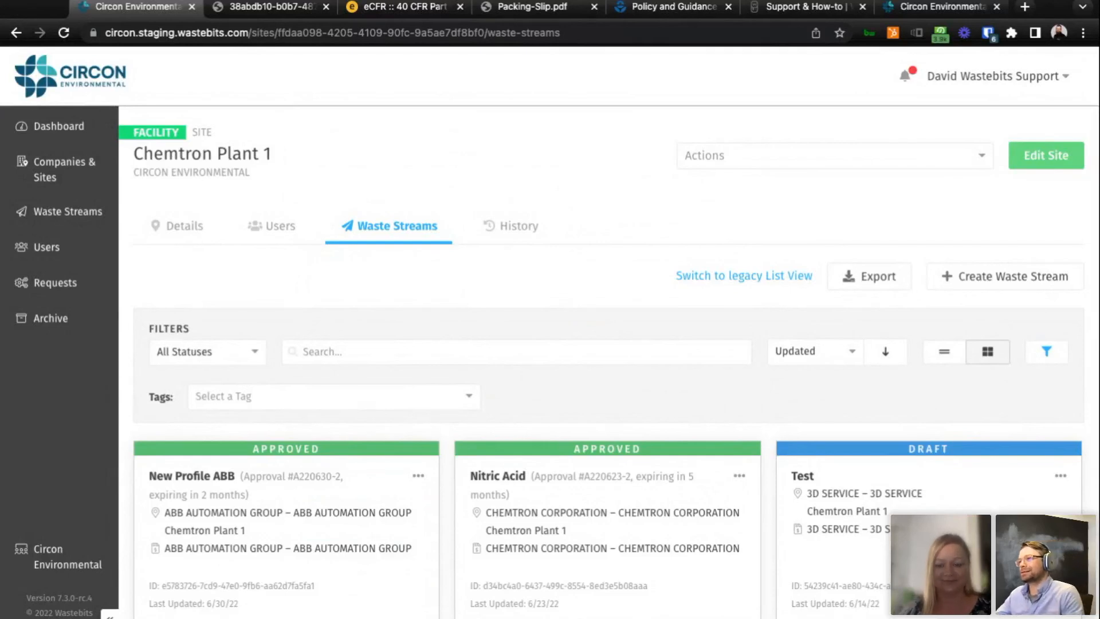
View the Support page with its documentation and contact options, and return to the dashboard.
{"action": "left_click", "coordinate": [982, 86]}
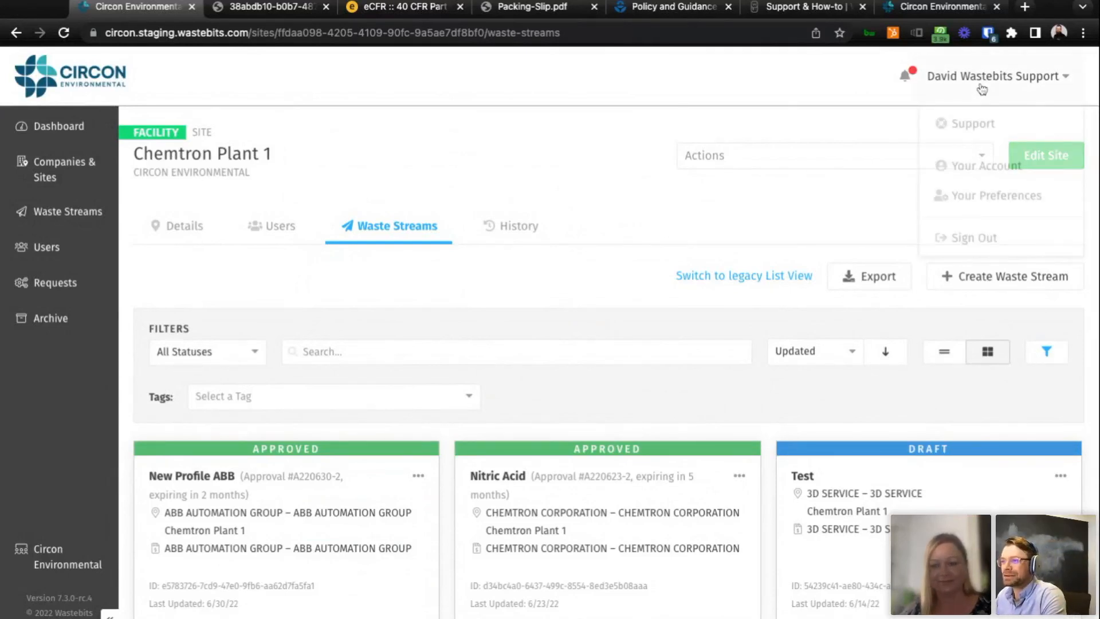
{"action": "left_click", "coordinate": [973, 123]}
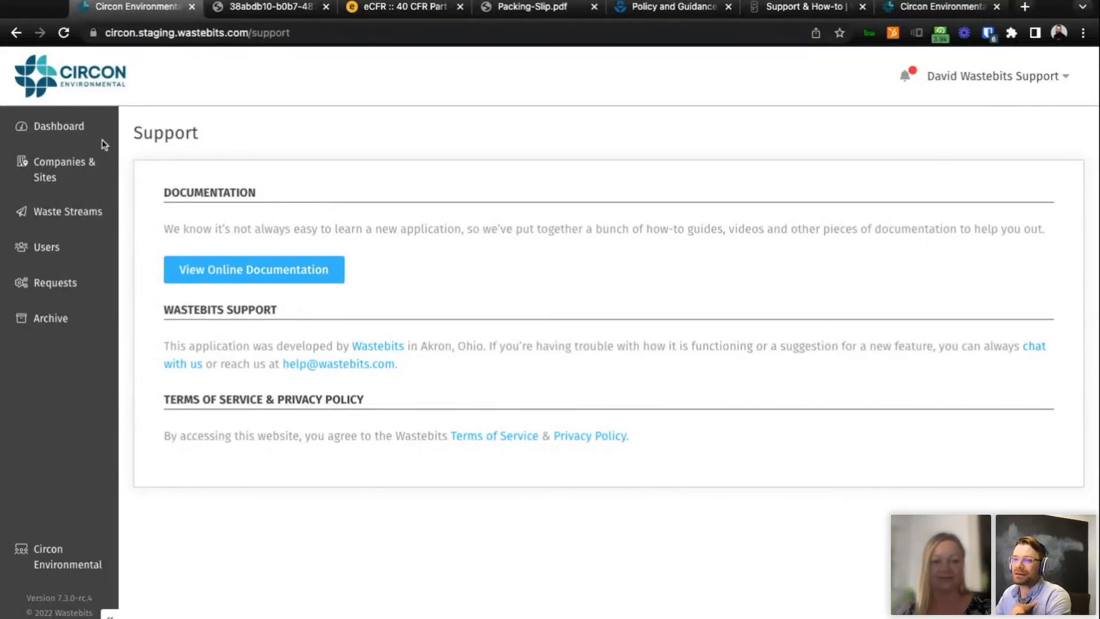
{"action": "left_click", "coordinate": [57, 126]}
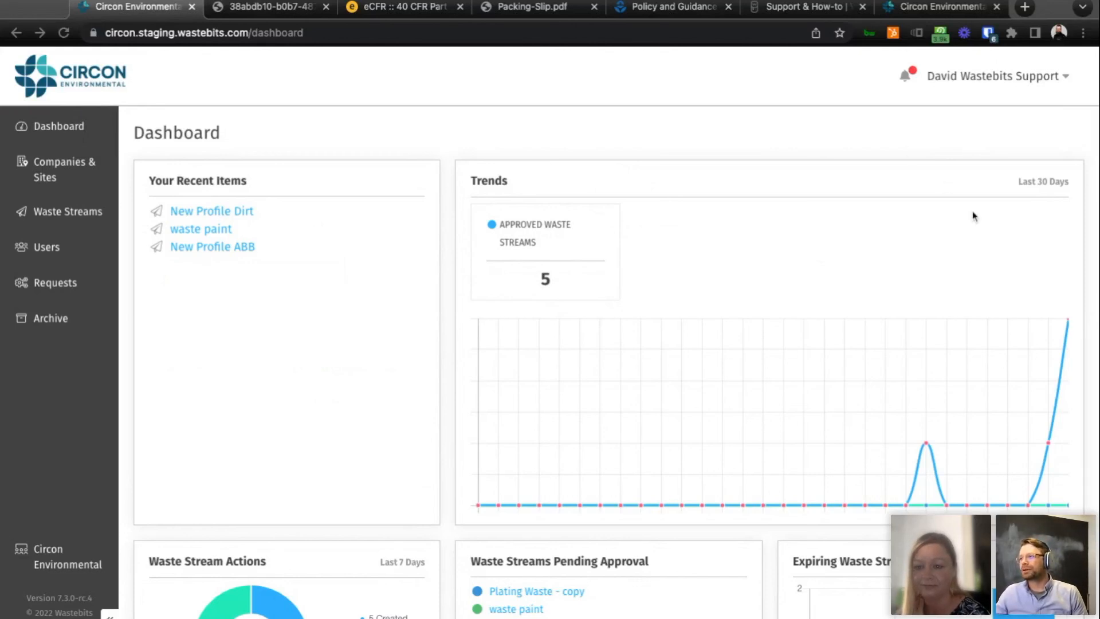
Open Companies & Sites and look over the names, types and site totals in the companies list.
{"action": "left_click", "coordinate": [51, 172]}
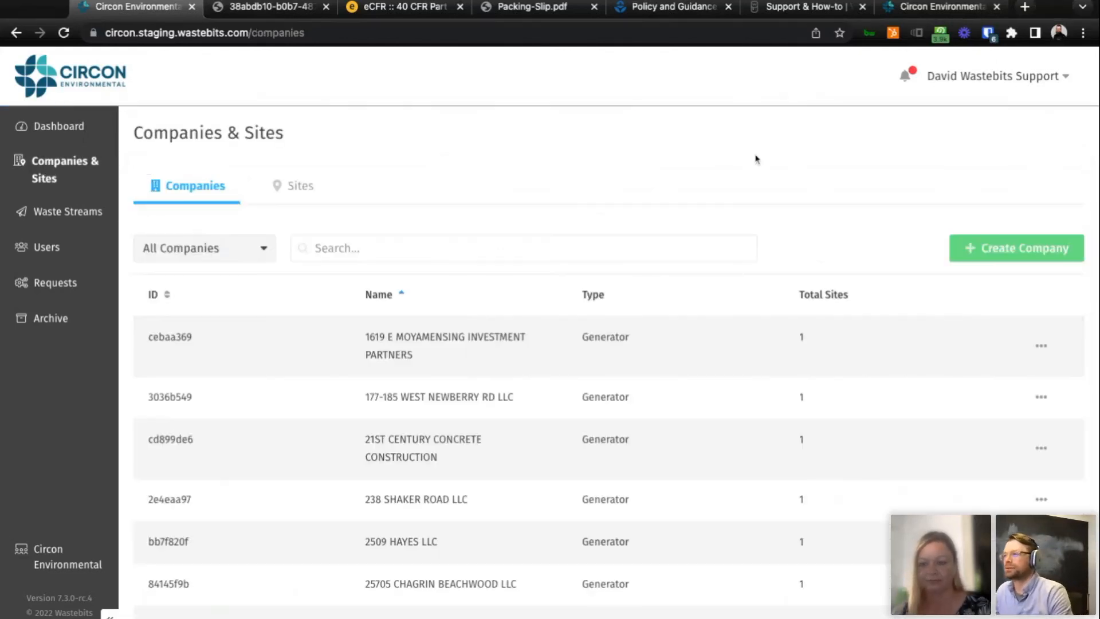
{"action": "scroll", "coordinate": [484, 396], "scroll_direction": "down", "scroll_amount": 3}
{"action": "scroll", "coordinate": [506, 386], "scroll_direction": "down", "scroll_amount": 5}
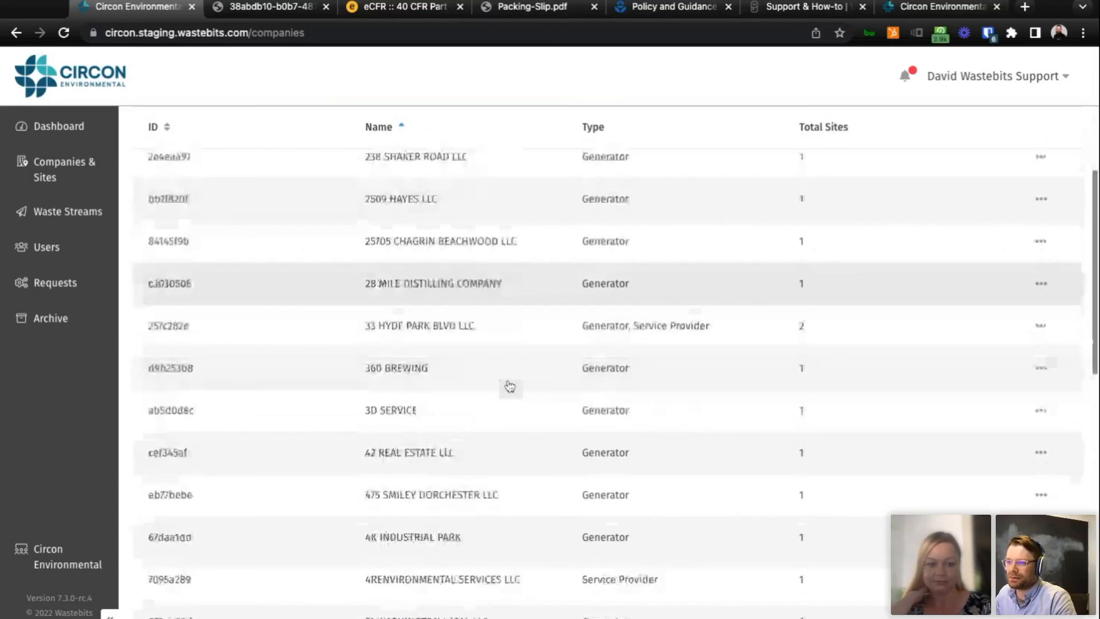
{"action": "scroll", "coordinate": [617, 340], "scroll_direction": "up", "scroll_amount": 1}
{"action": "scroll", "coordinate": [617, 340], "scroll_direction": "up", "scroll_amount": 5}
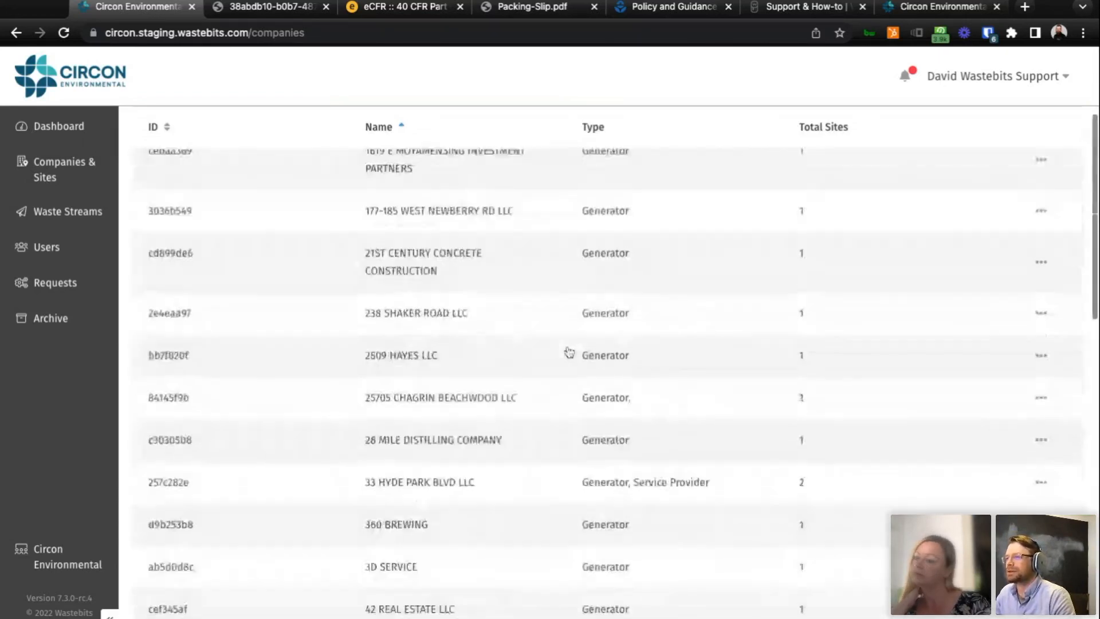
Try the name "3D Service" for a new company to check for duplicates, and cancel the company form.
{"action": "left_click", "coordinate": [992, 251]}
{"action": "left_click", "coordinate": [251, 223]}
{"action": "type", "text": "3D Service"}
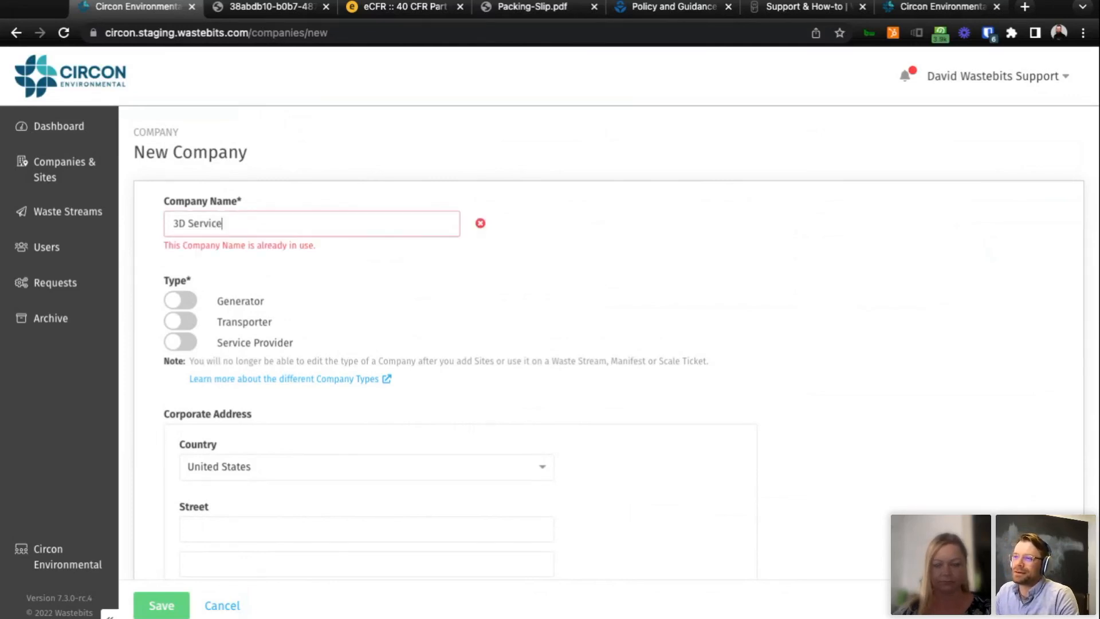
{"action": "left_click_drag", "start_coordinate": [316, 246], "coordinate": [181, 244]}
{"action": "left_click", "coordinate": [329, 259]}
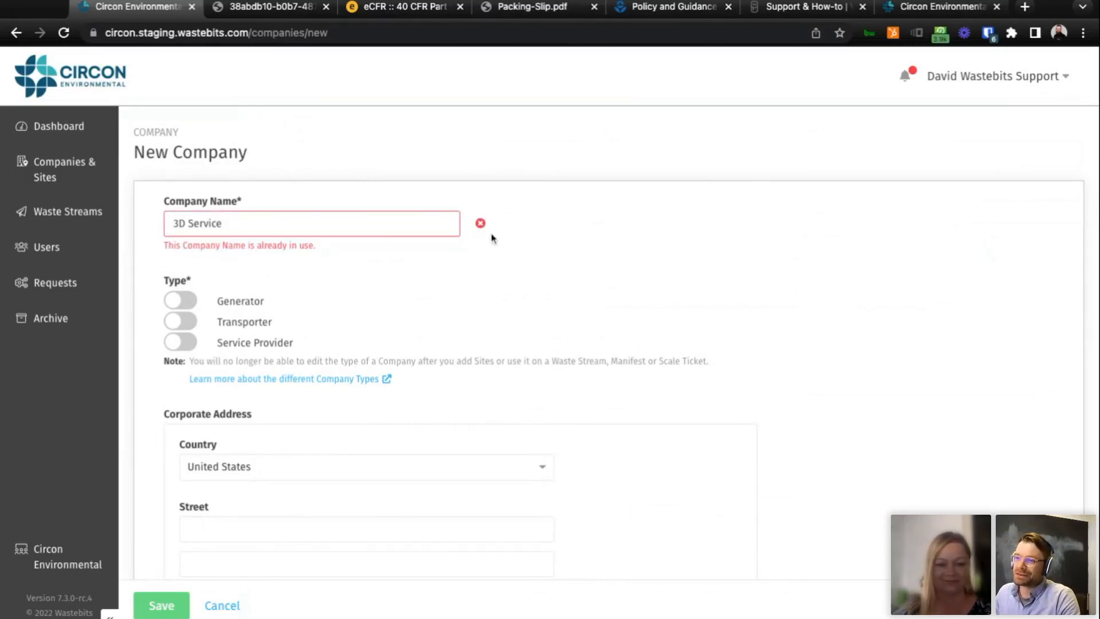
{"action": "scroll", "coordinate": [494, 238], "scroll_direction": "down", "scroll_amount": 1}
{"action": "scroll", "coordinate": [499, 241], "scroll_direction": "up", "scroll_amount": 1}
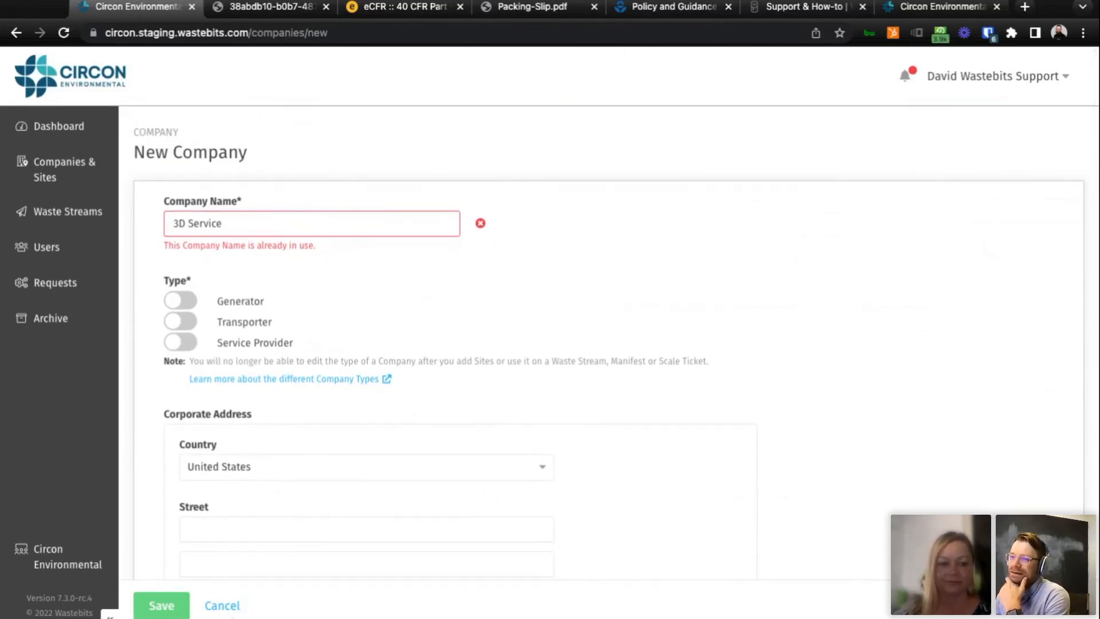
{"action": "left_click", "coordinate": [223, 606]}
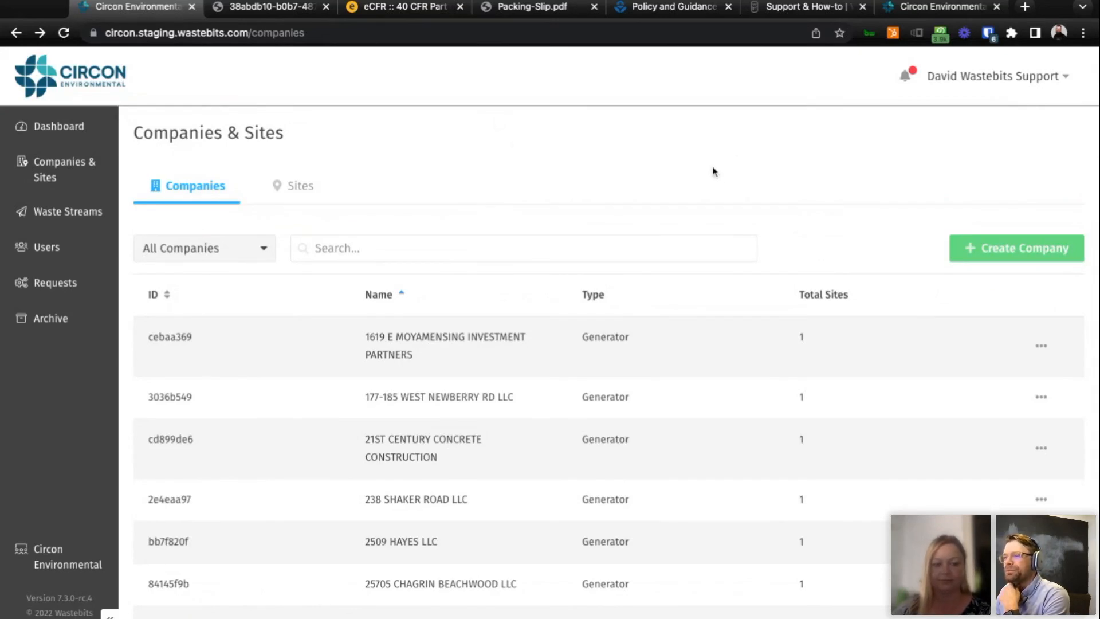
Look through the companies list again, down to the 7-Eleven entries and back toward 3D SERVICE.
{"action": "scroll", "coordinate": [719, 431], "scroll_direction": "down", "scroll_amount": 3}
{"action": "scroll", "coordinate": [711, 410], "scroll_direction": "down", "scroll_amount": 4}
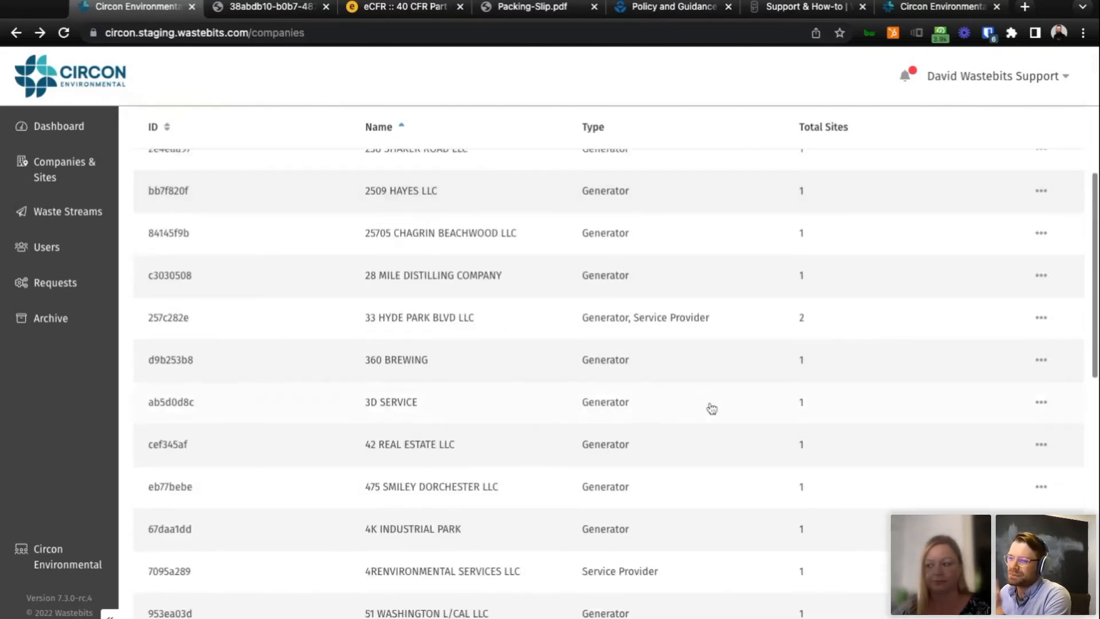
{"action": "scroll", "coordinate": [712, 408], "scroll_direction": "down", "scroll_amount": 5}
{"action": "scroll", "coordinate": [712, 408], "scroll_direction": "down", "scroll_amount": 2}
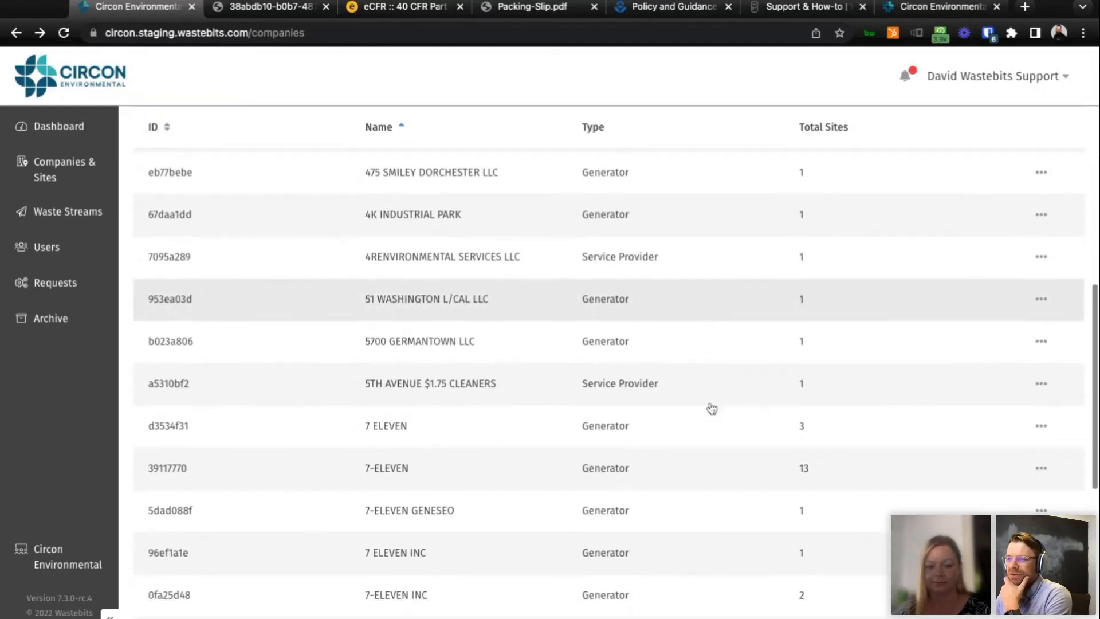
{"action": "scroll", "coordinate": [710, 408], "scroll_direction": "up", "scroll_amount": 4}
{"action": "scroll", "coordinate": [572, 420], "scroll_direction": "up", "scroll_amount": 6}
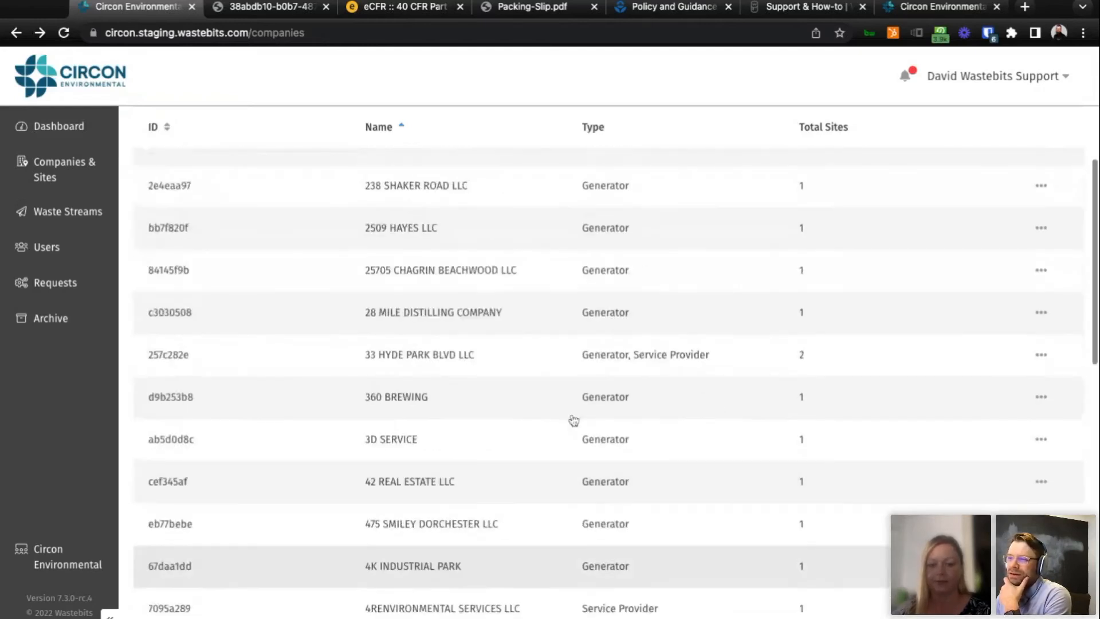